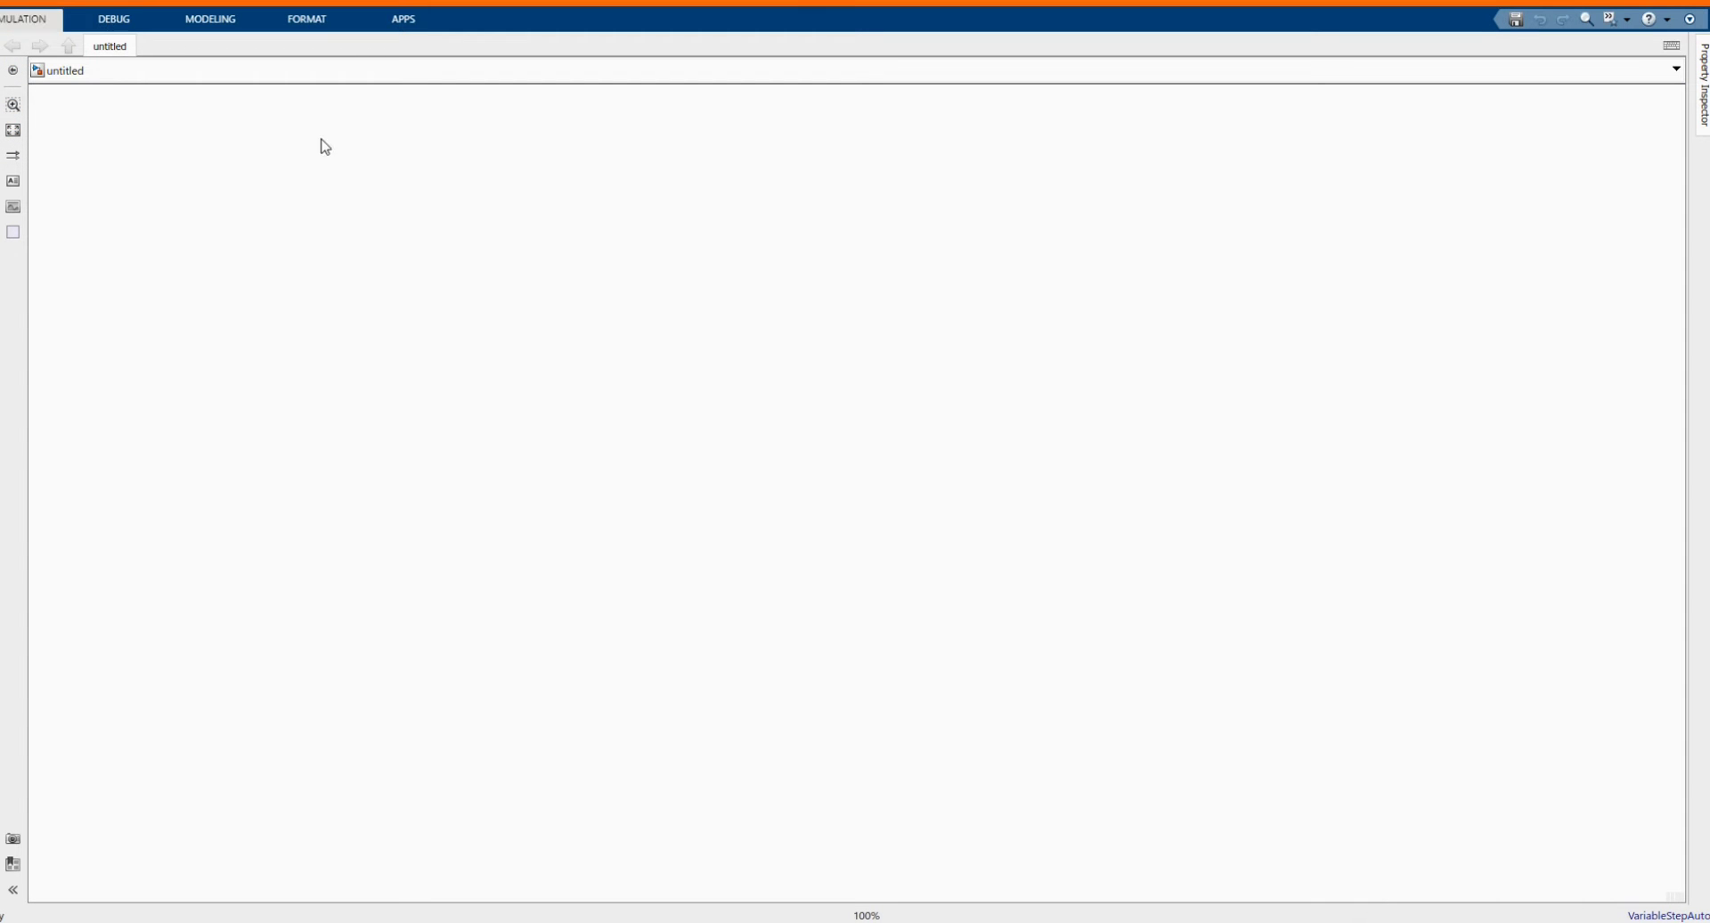
# Search the block library for "DC Voltage source" and add the sps_lib/Sources DC Voltage Source block to the untitled model
pyautogui.click(35, 18)
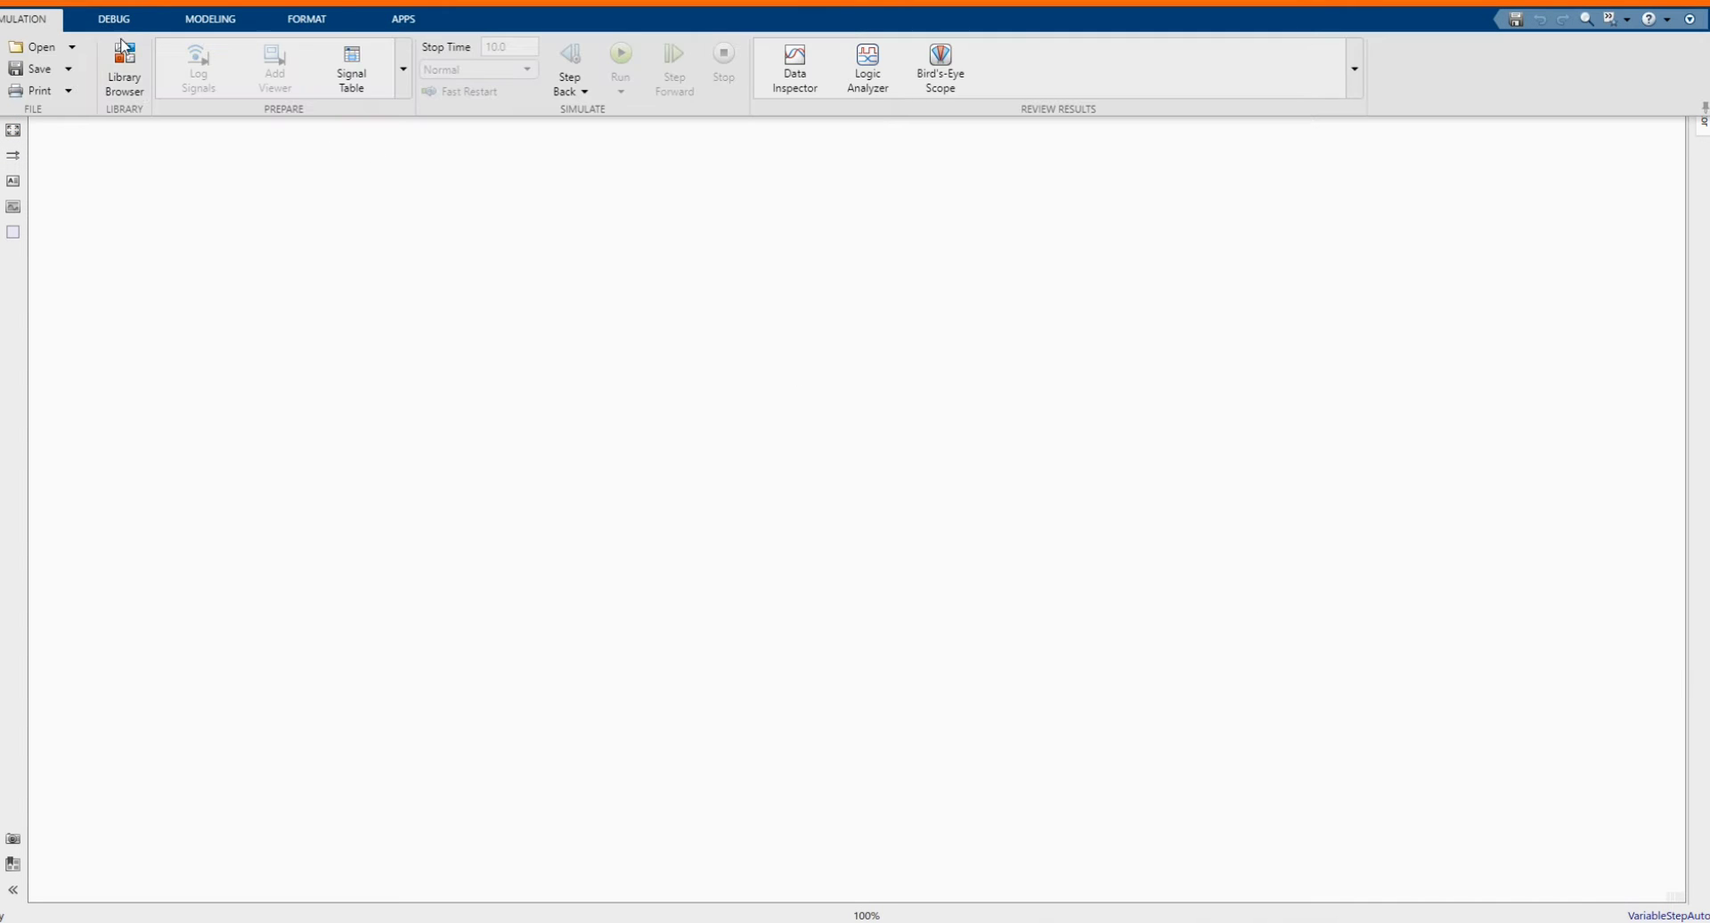
pyautogui.click(129, 61)
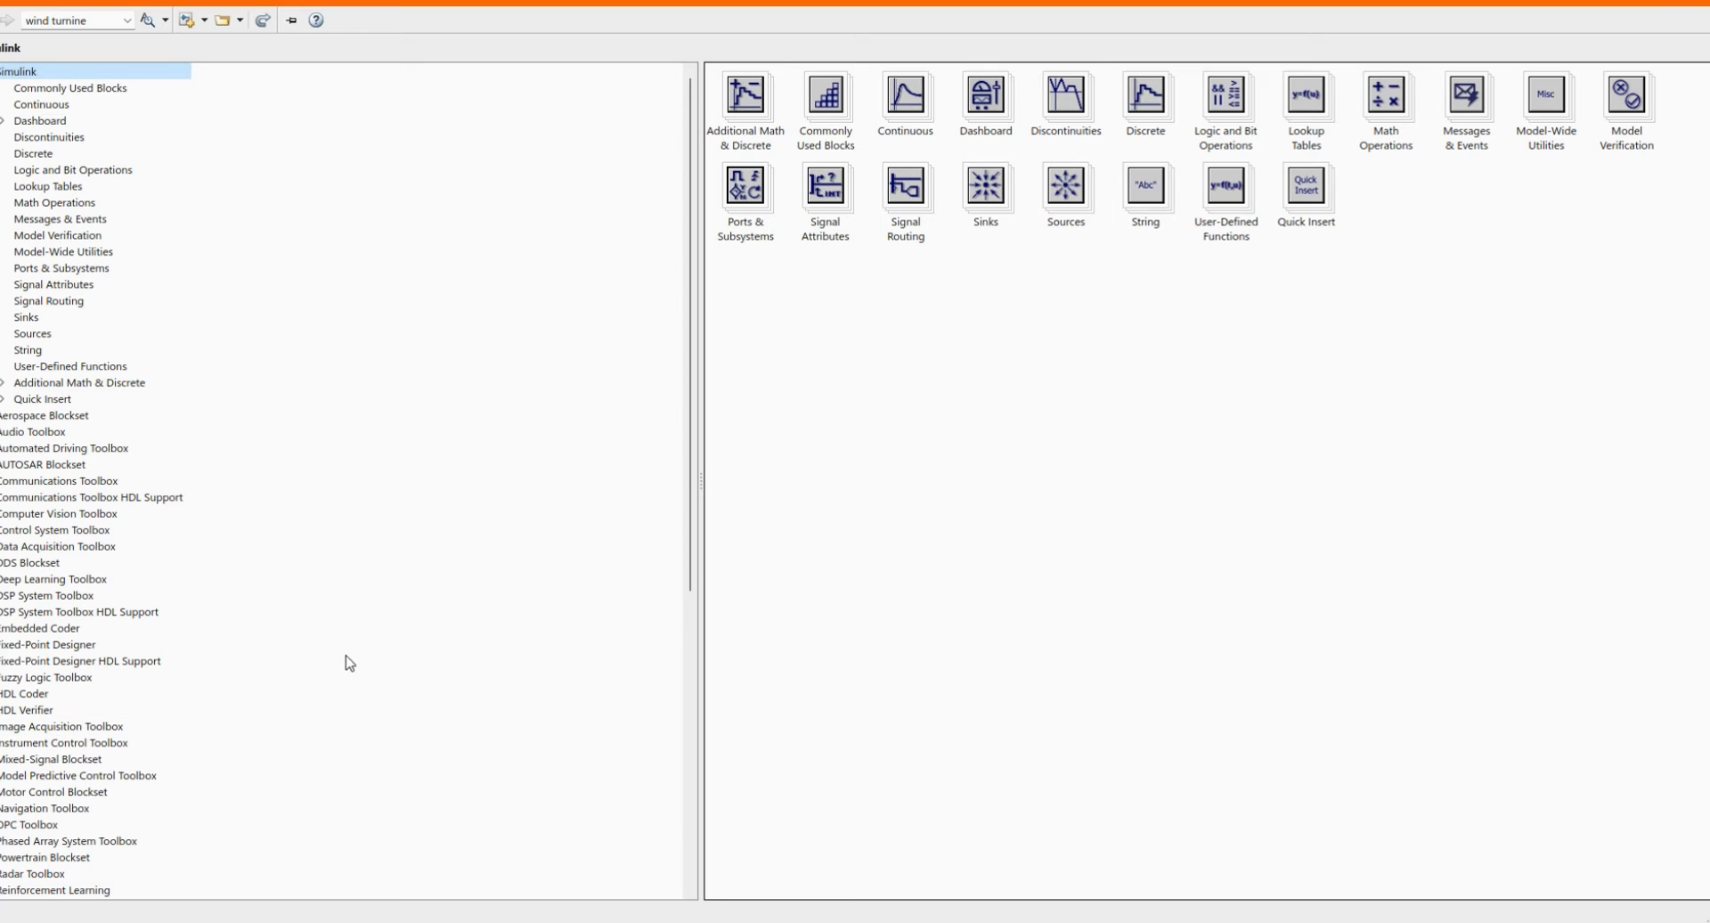
pyautogui.click(92, 21)
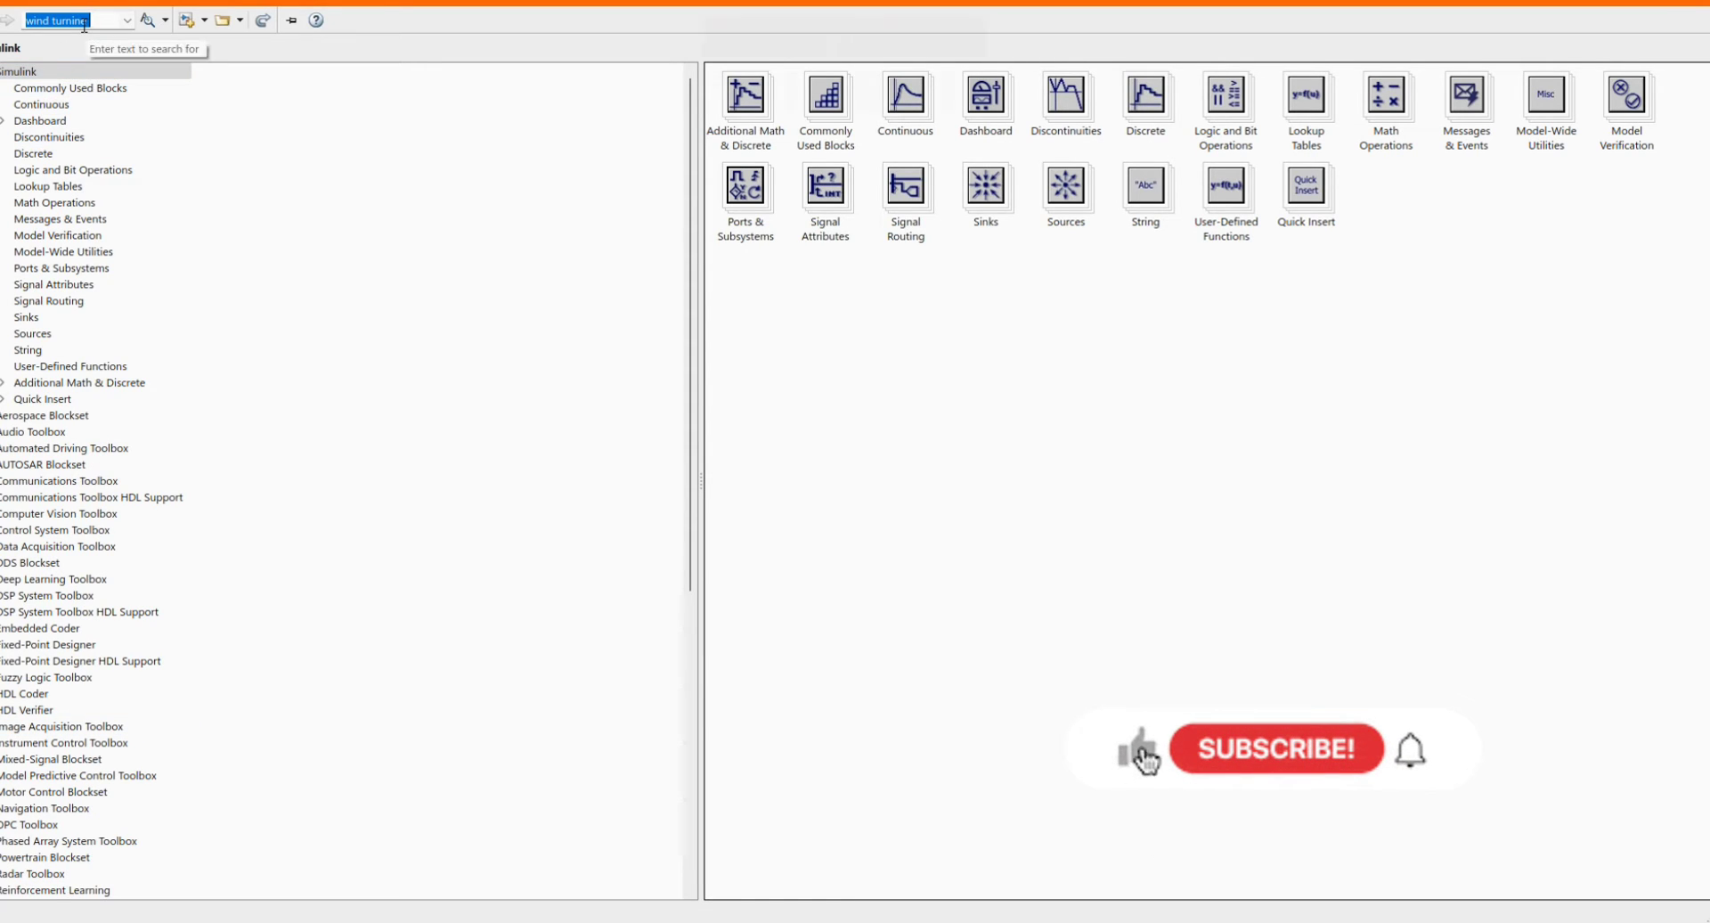
pyautogui.press('capslock')
pyautogui.write('DC')
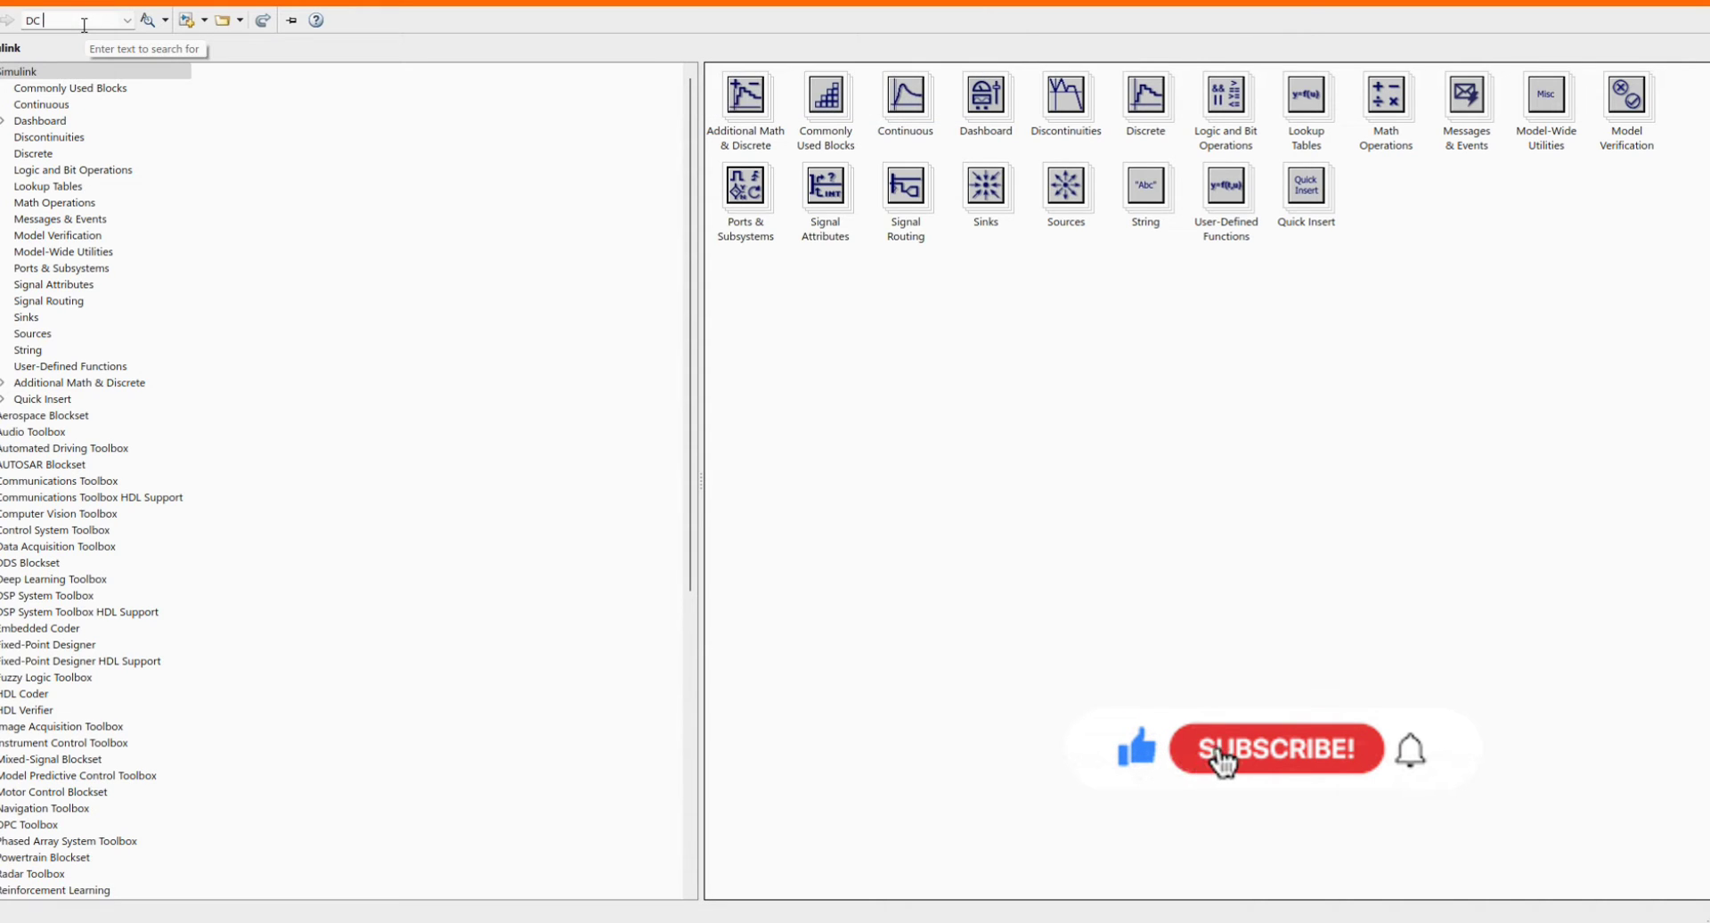
pyautogui.write(' V')
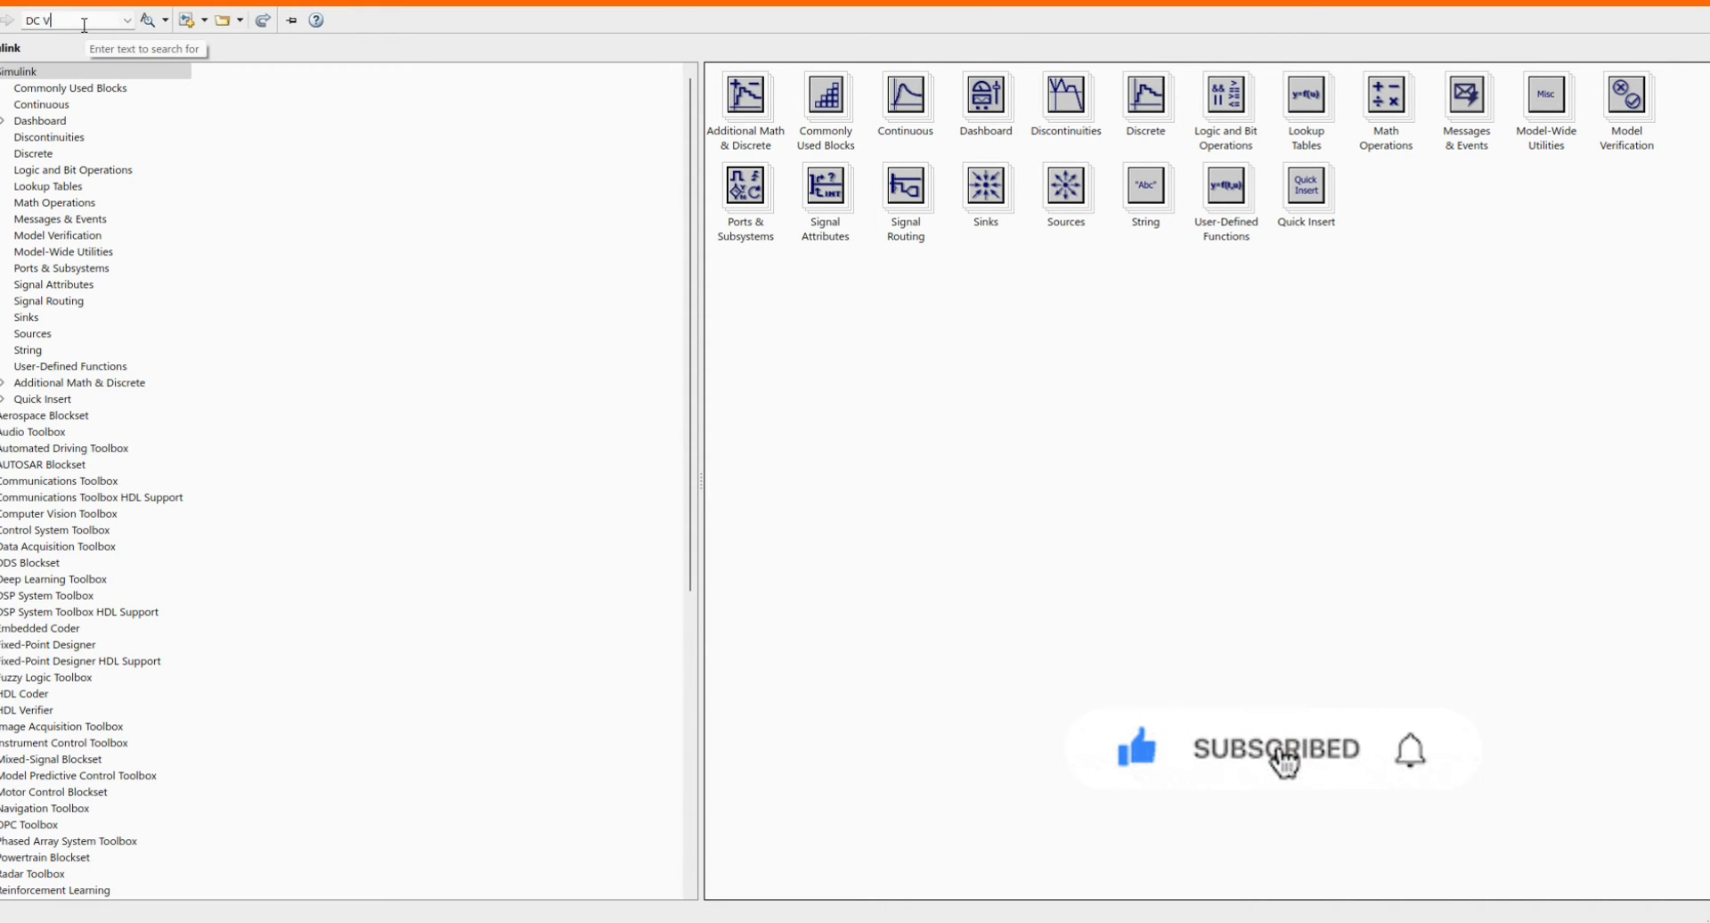
pyautogui.press('capslock')
pyautogui.write('oltage ')
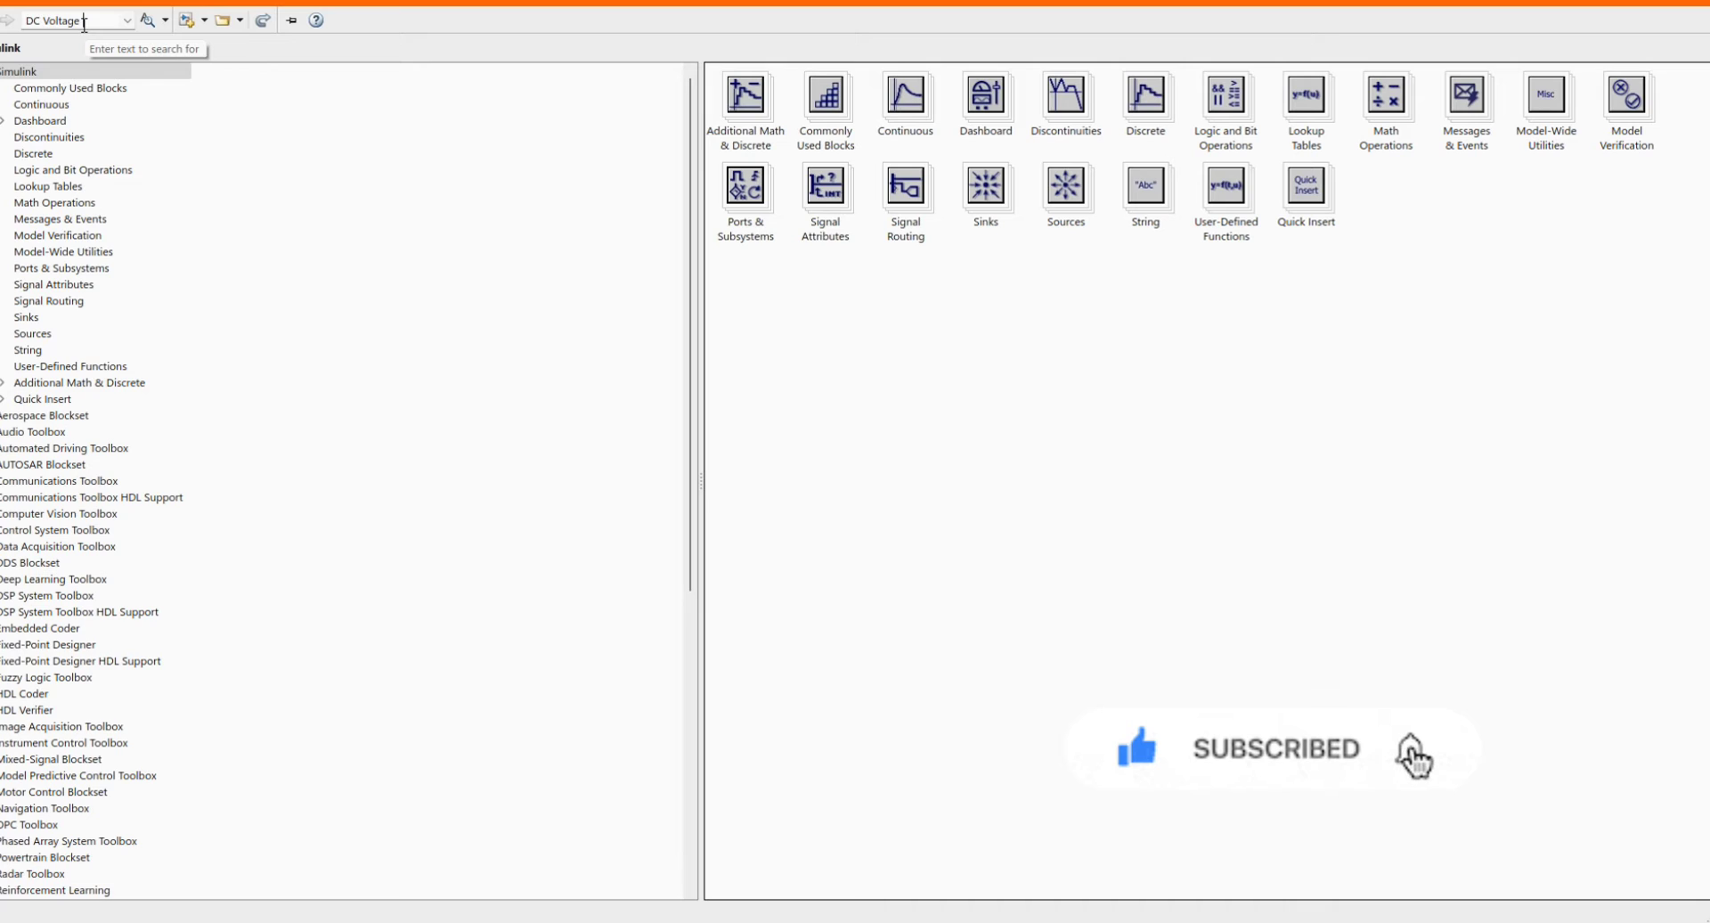
pyautogui.write('Source')
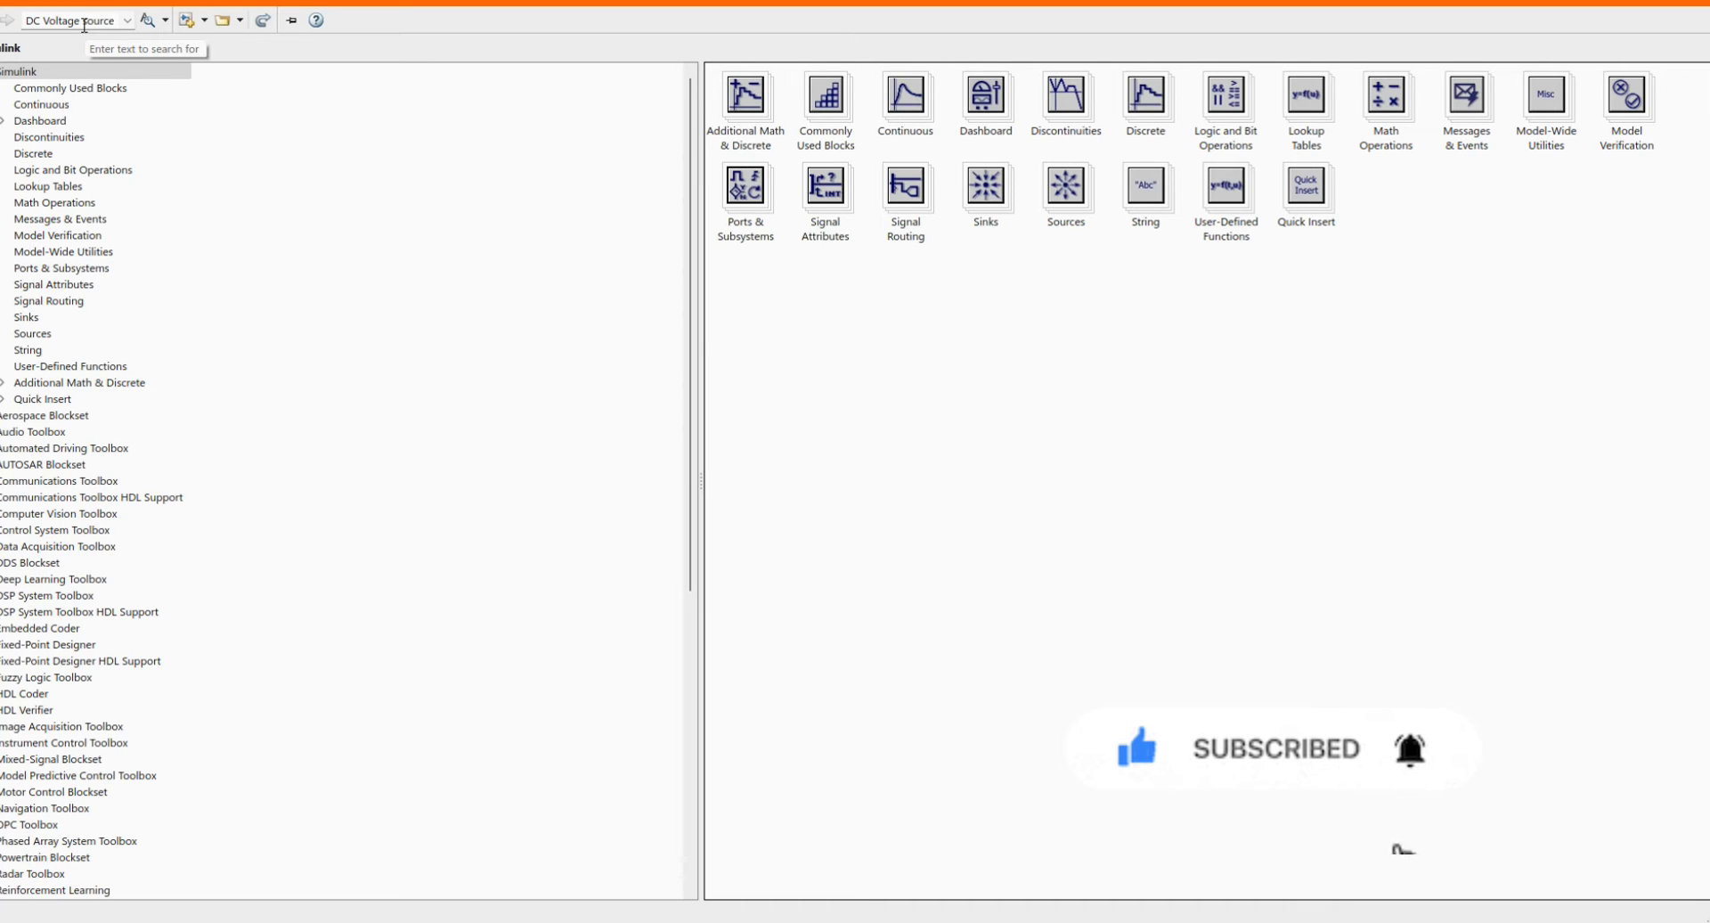
pyautogui.press('Return')
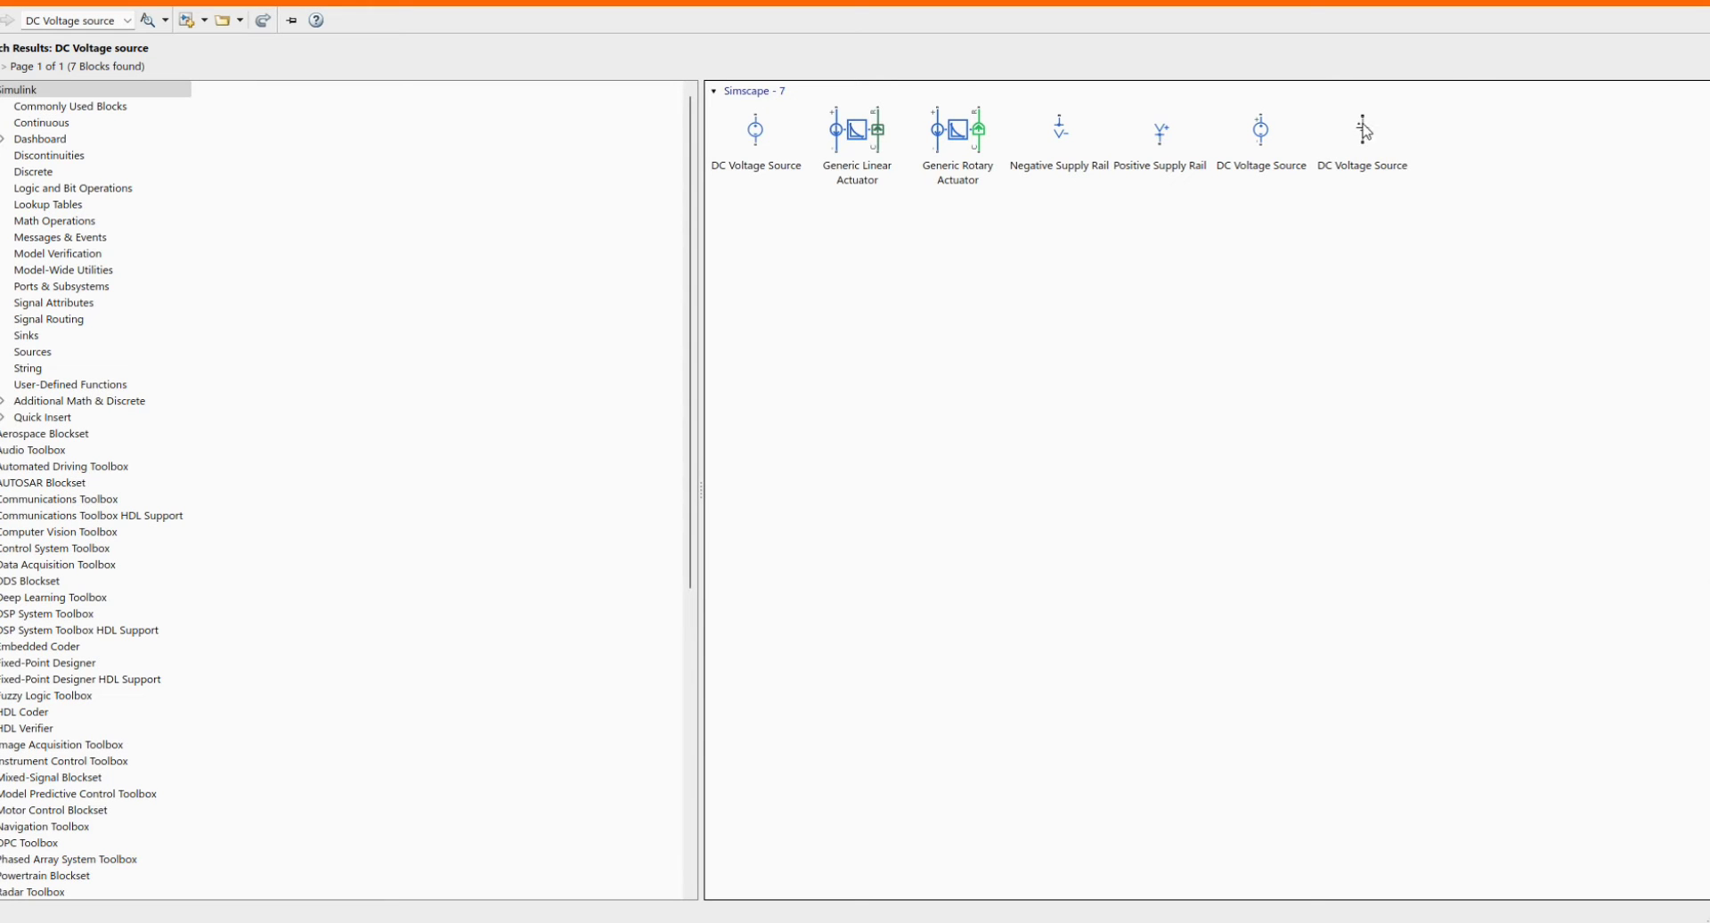
pyautogui.rightClick(1356, 136)
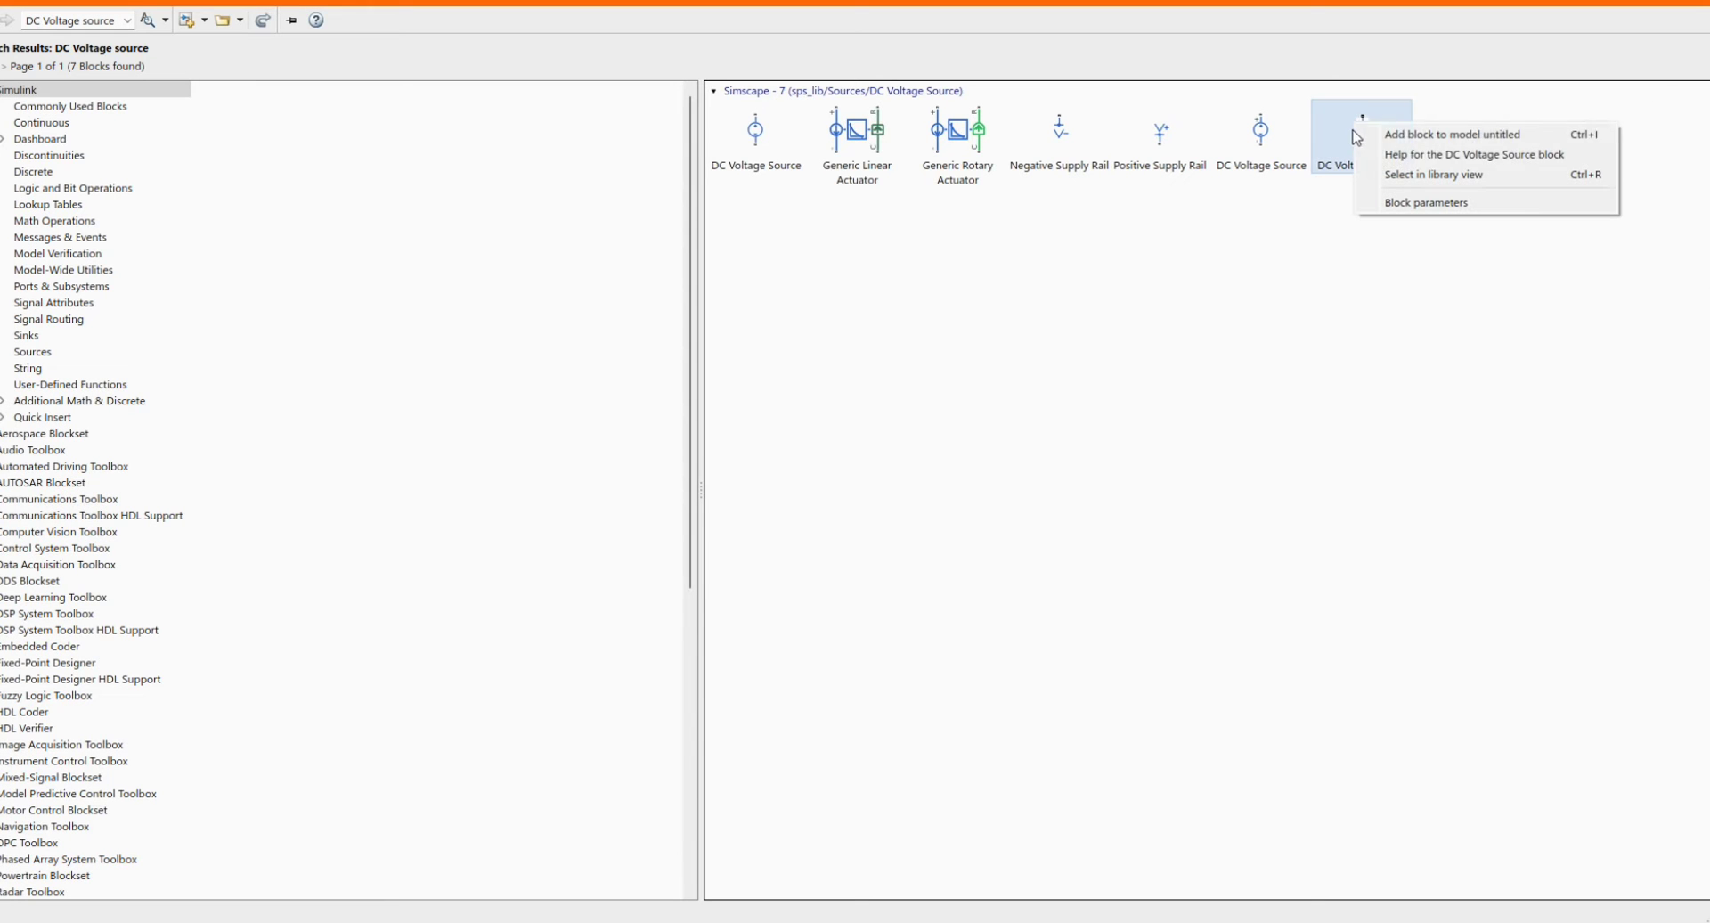
pyautogui.click(1413, 140)
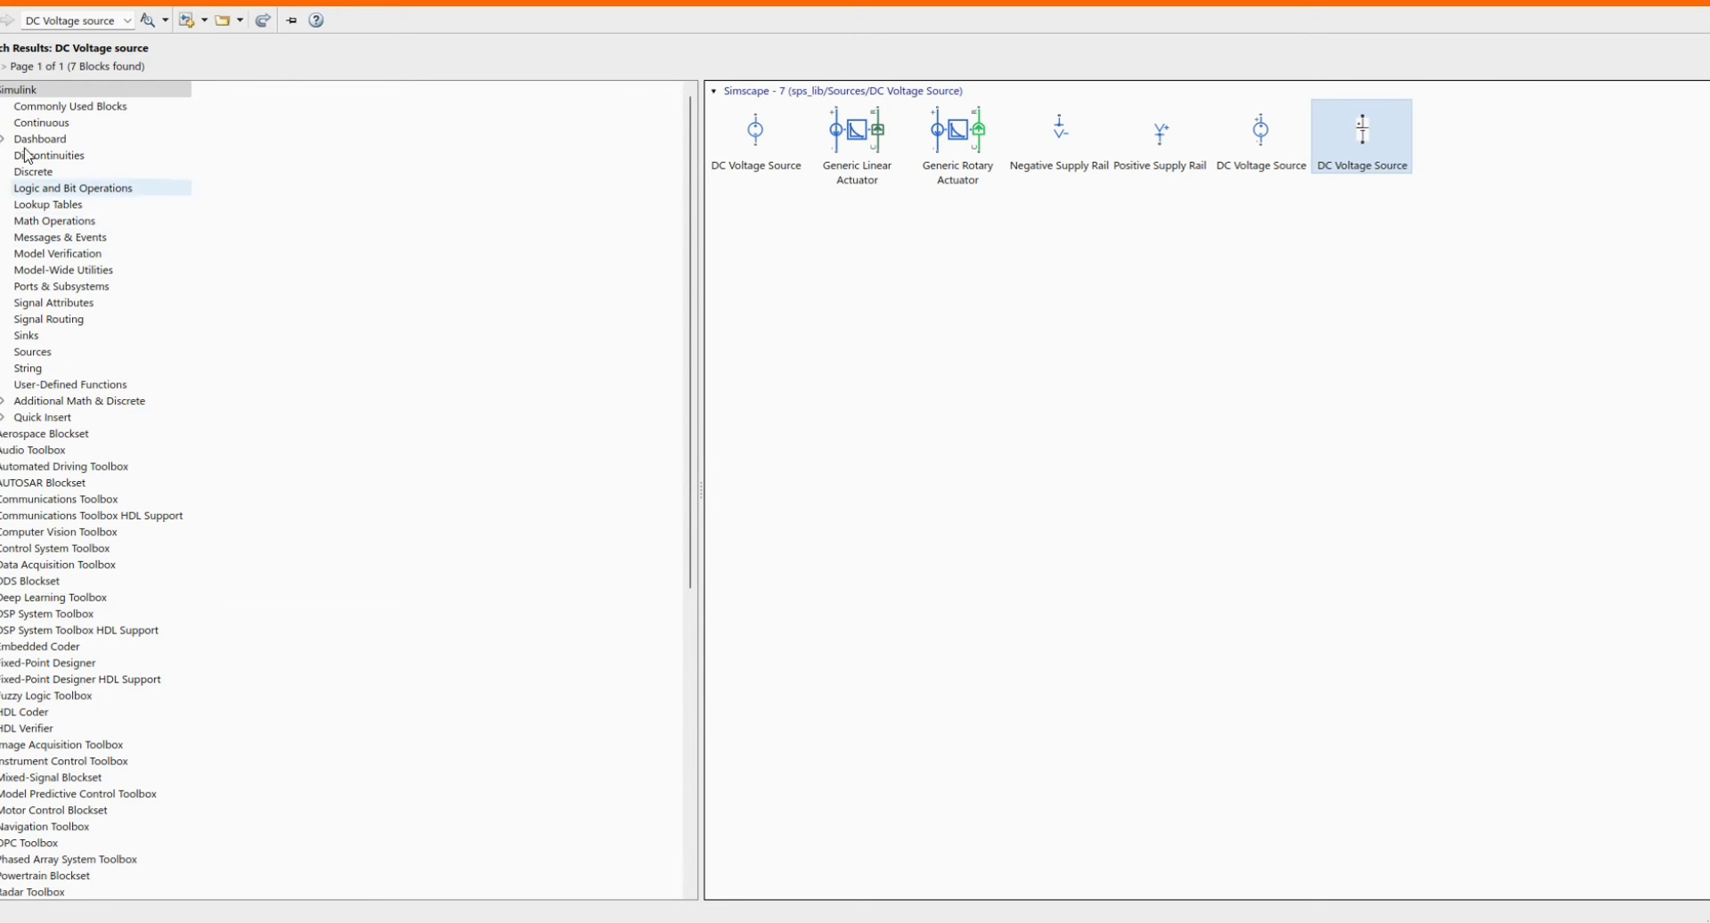
# Add a Scope block from the Commonly Used Blocks library to the model
pyautogui.click(72, 105)
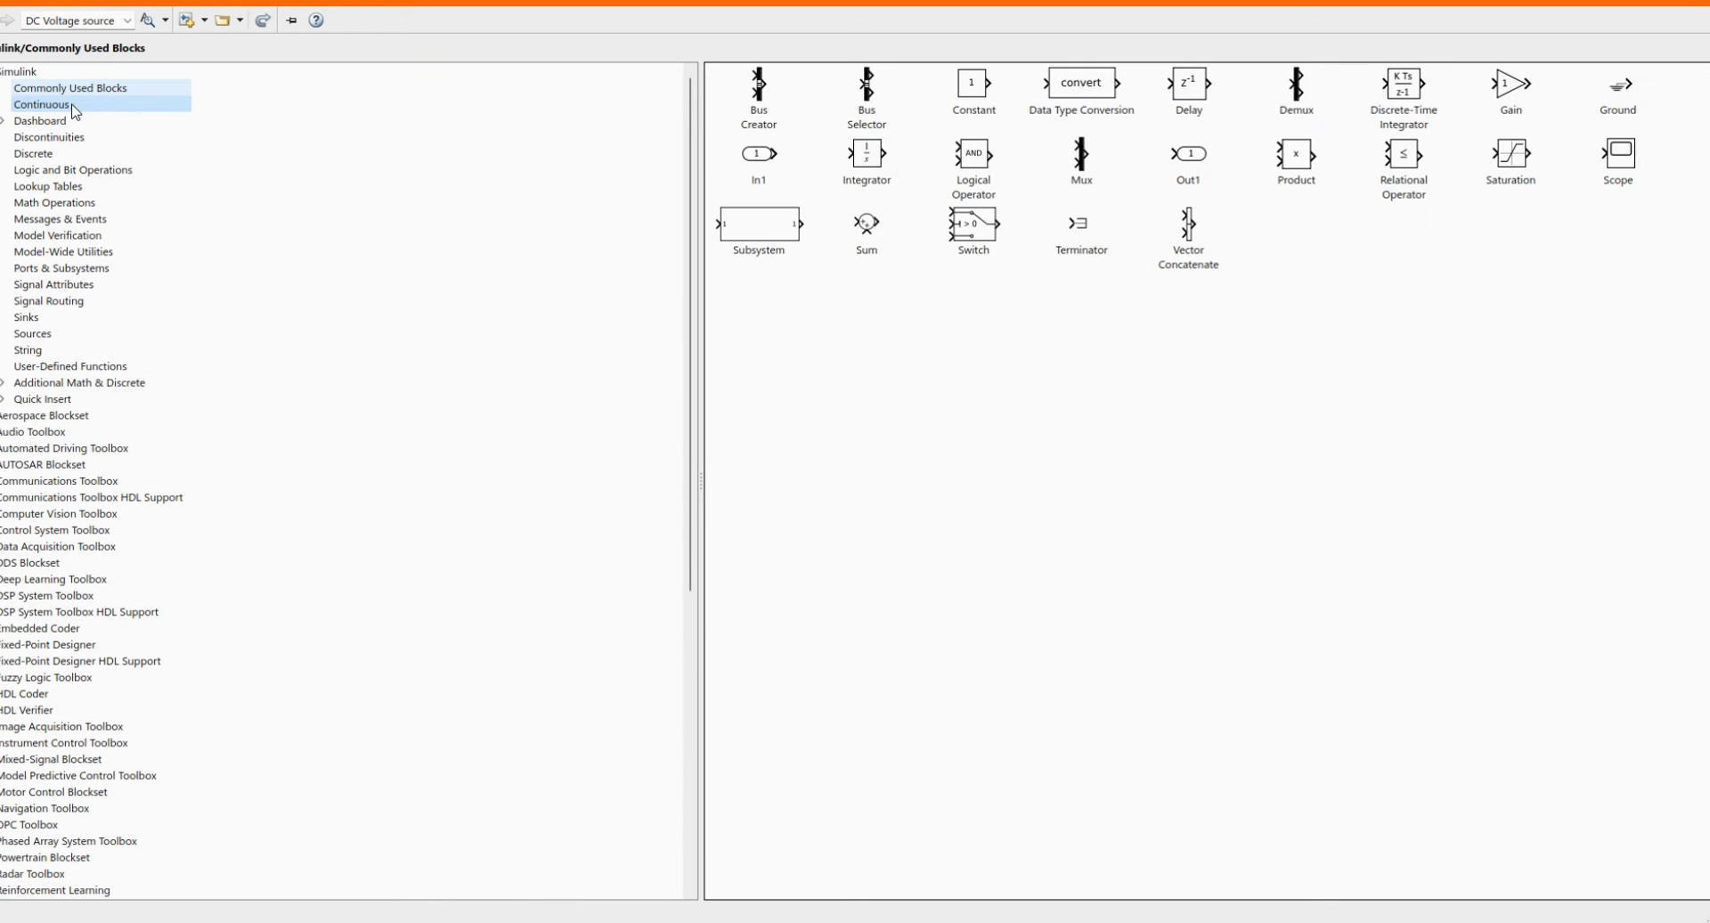
pyautogui.click(73, 106)
pyautogui.click(87, 92)
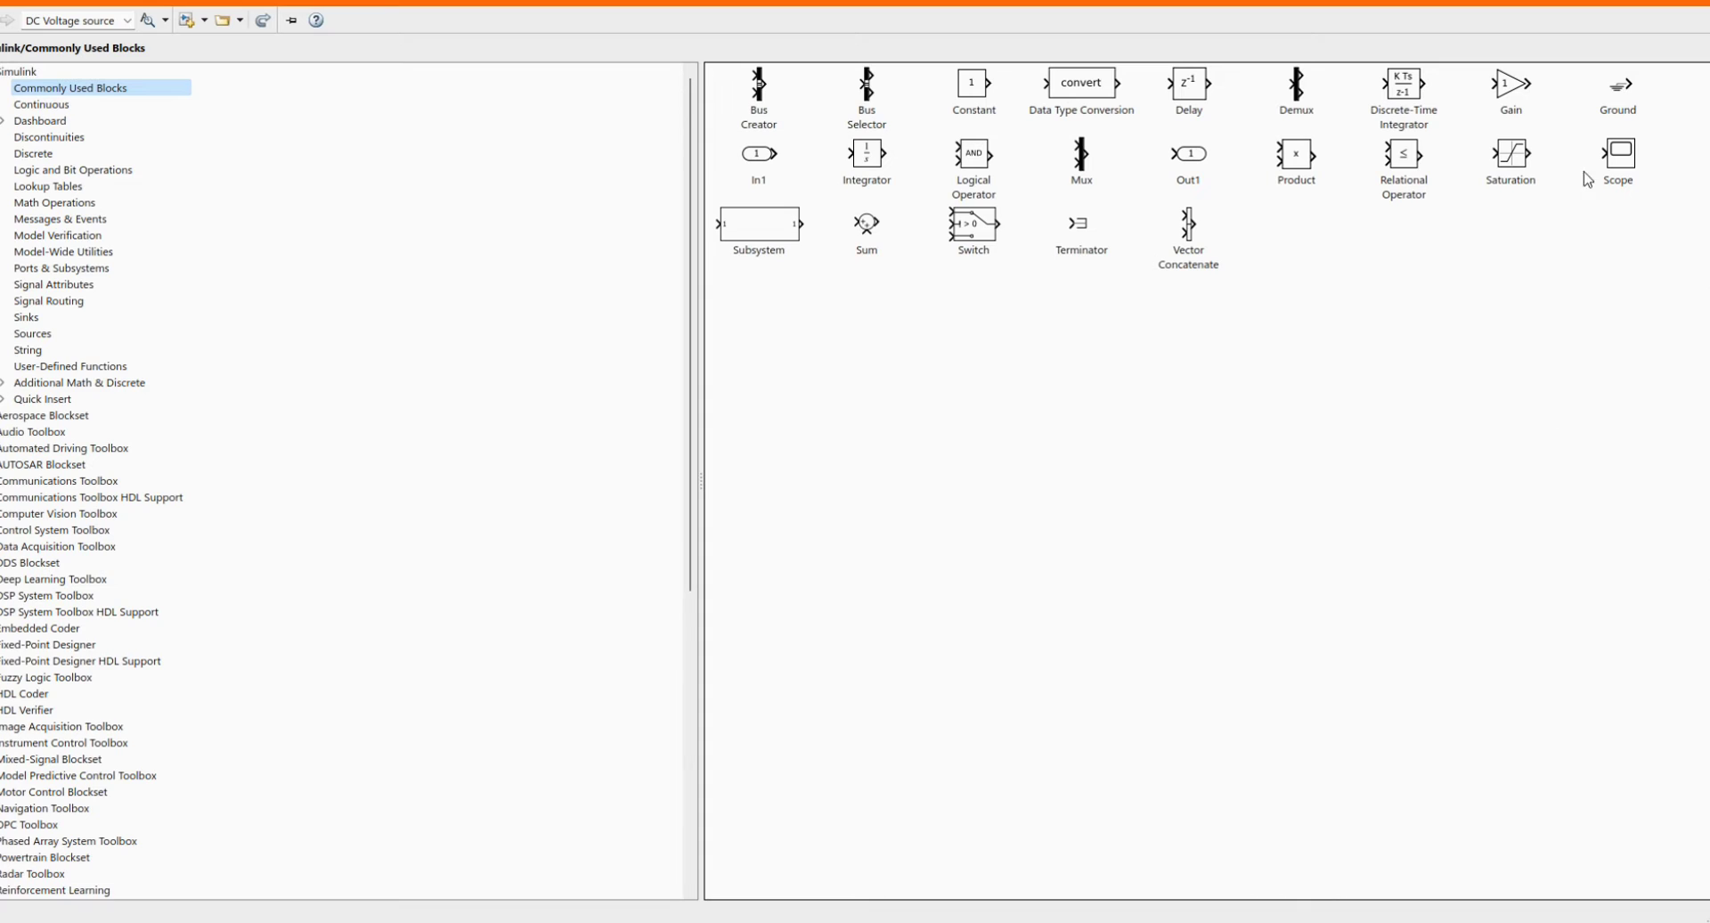
pyautogui.click(1623, 171)
pyautogui.rightClick(1628, 173)
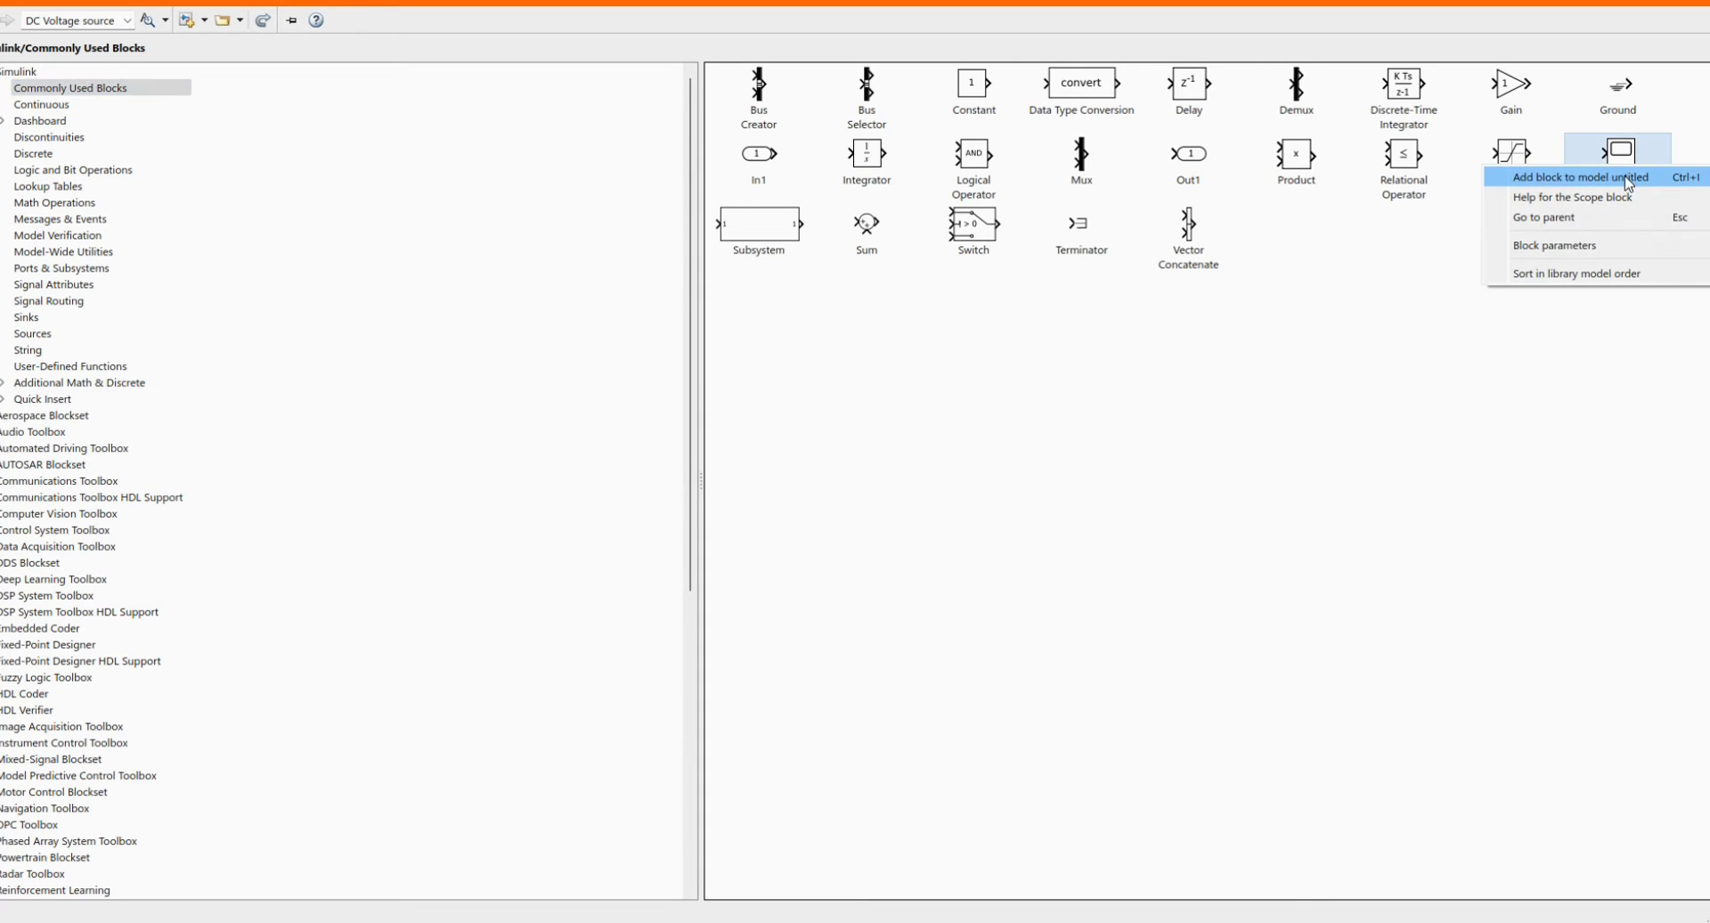
pyautogui.click(1595, 181)
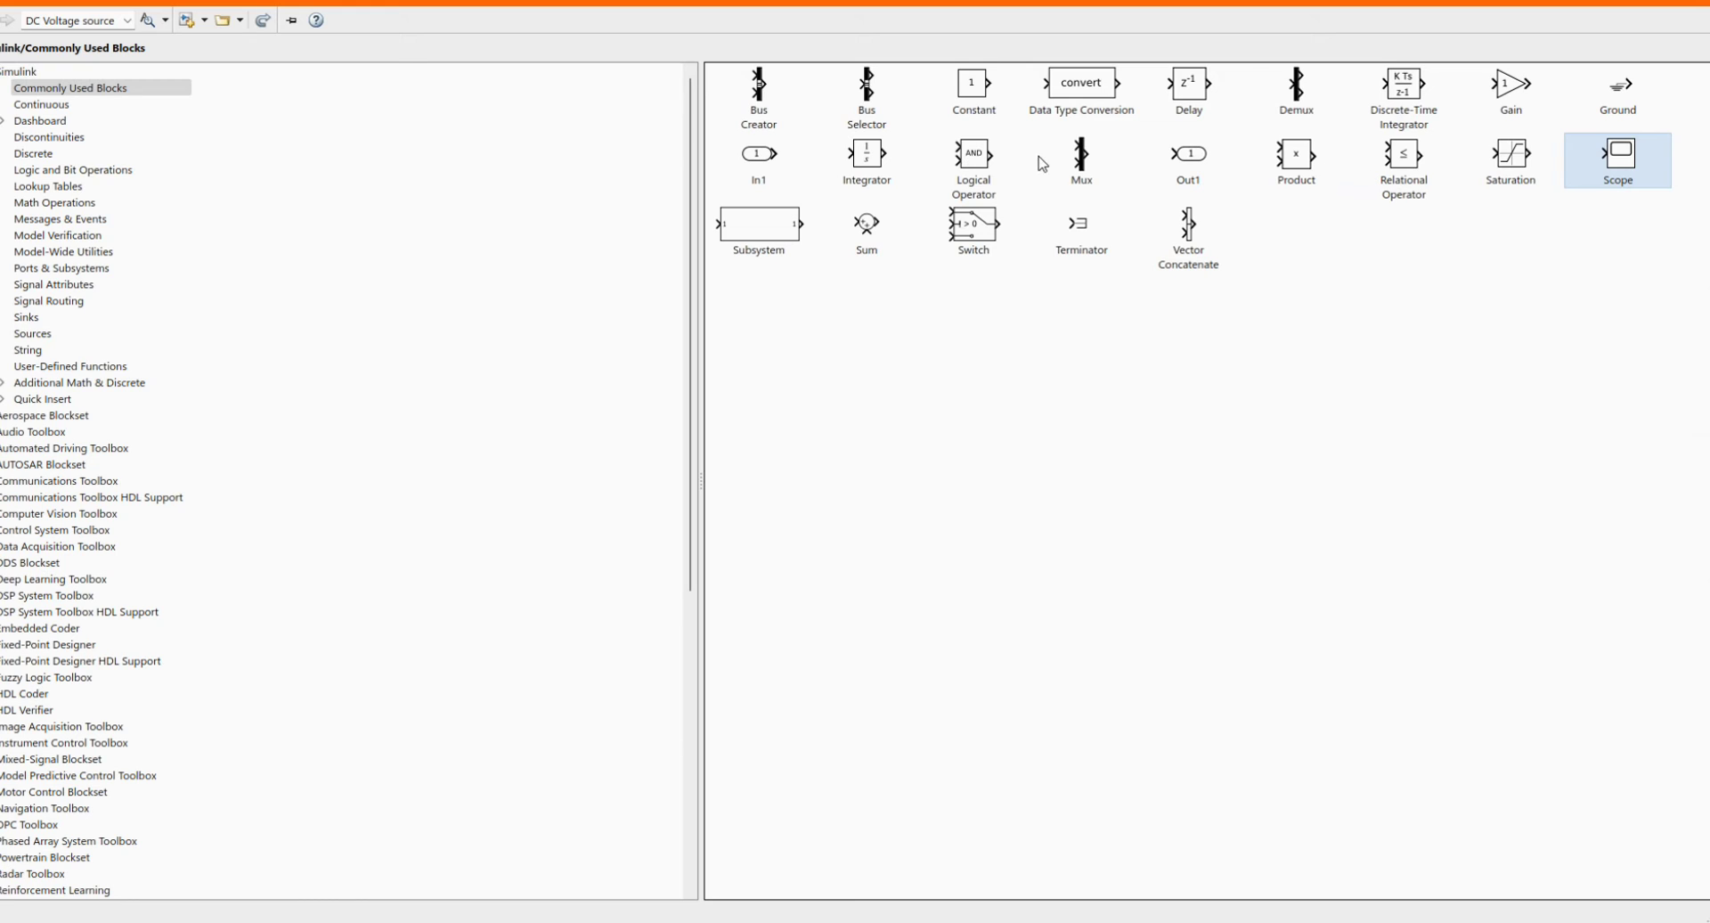
# Add a Bus Selector and a Logical Operator block from the Commonly Used Blocks to the model
pyautogui.rightClick(871, 96)
pyautogui.click(880, 77)
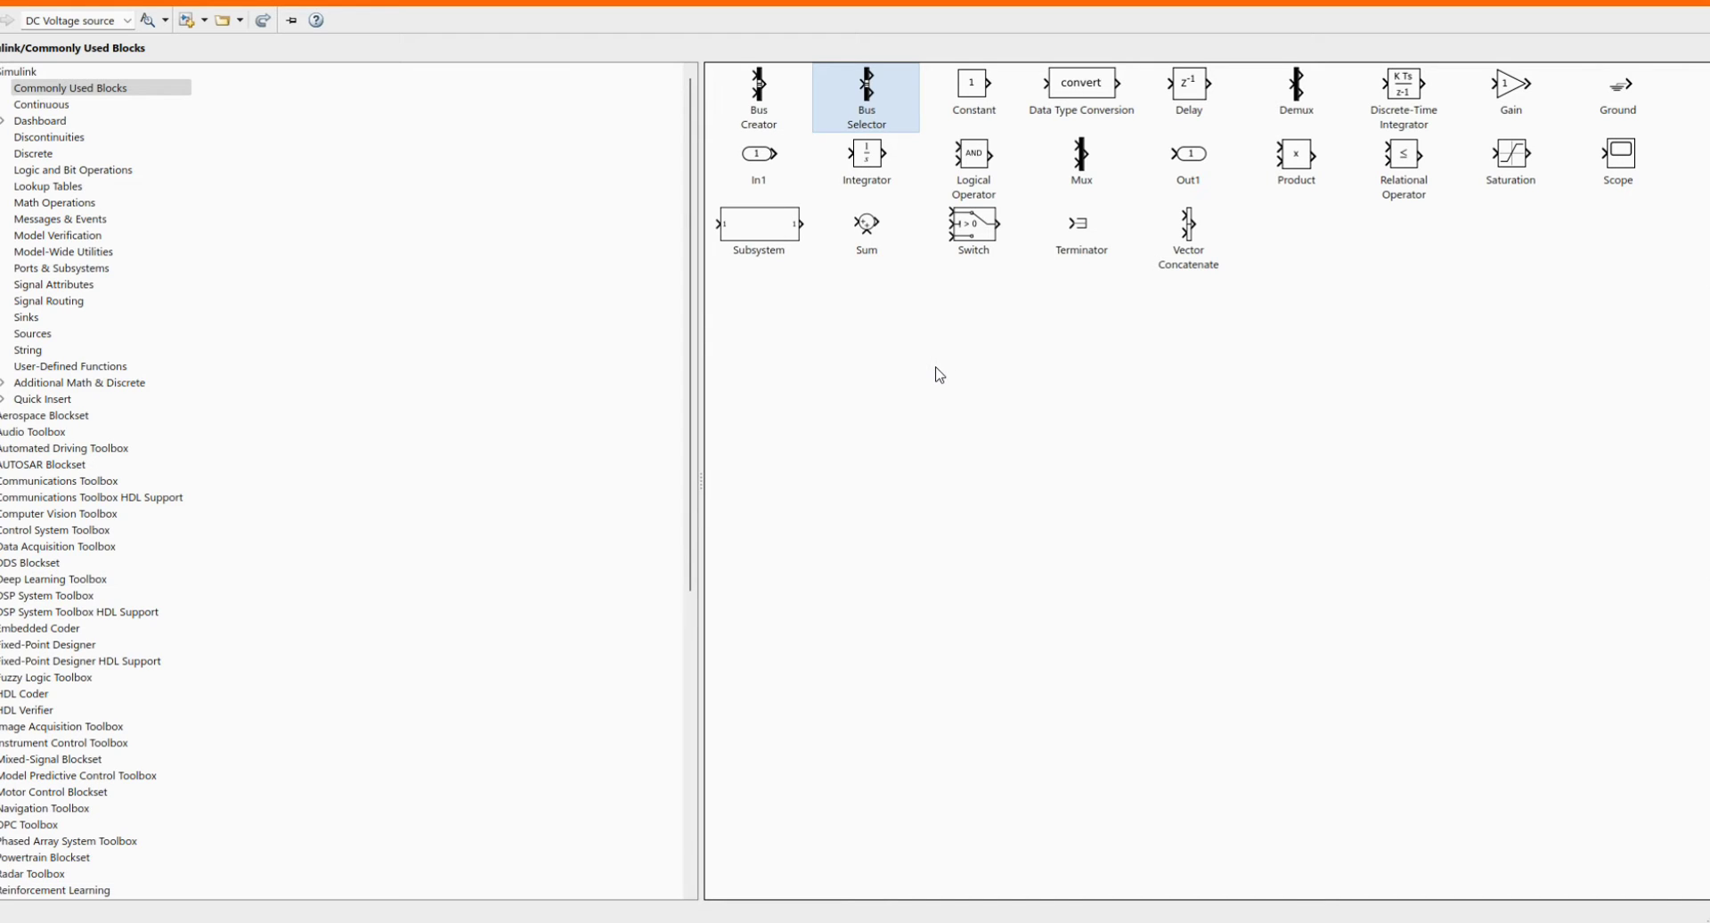
pyautogui.rightClick(984, 169)
pyautogui.click(1060, 165)
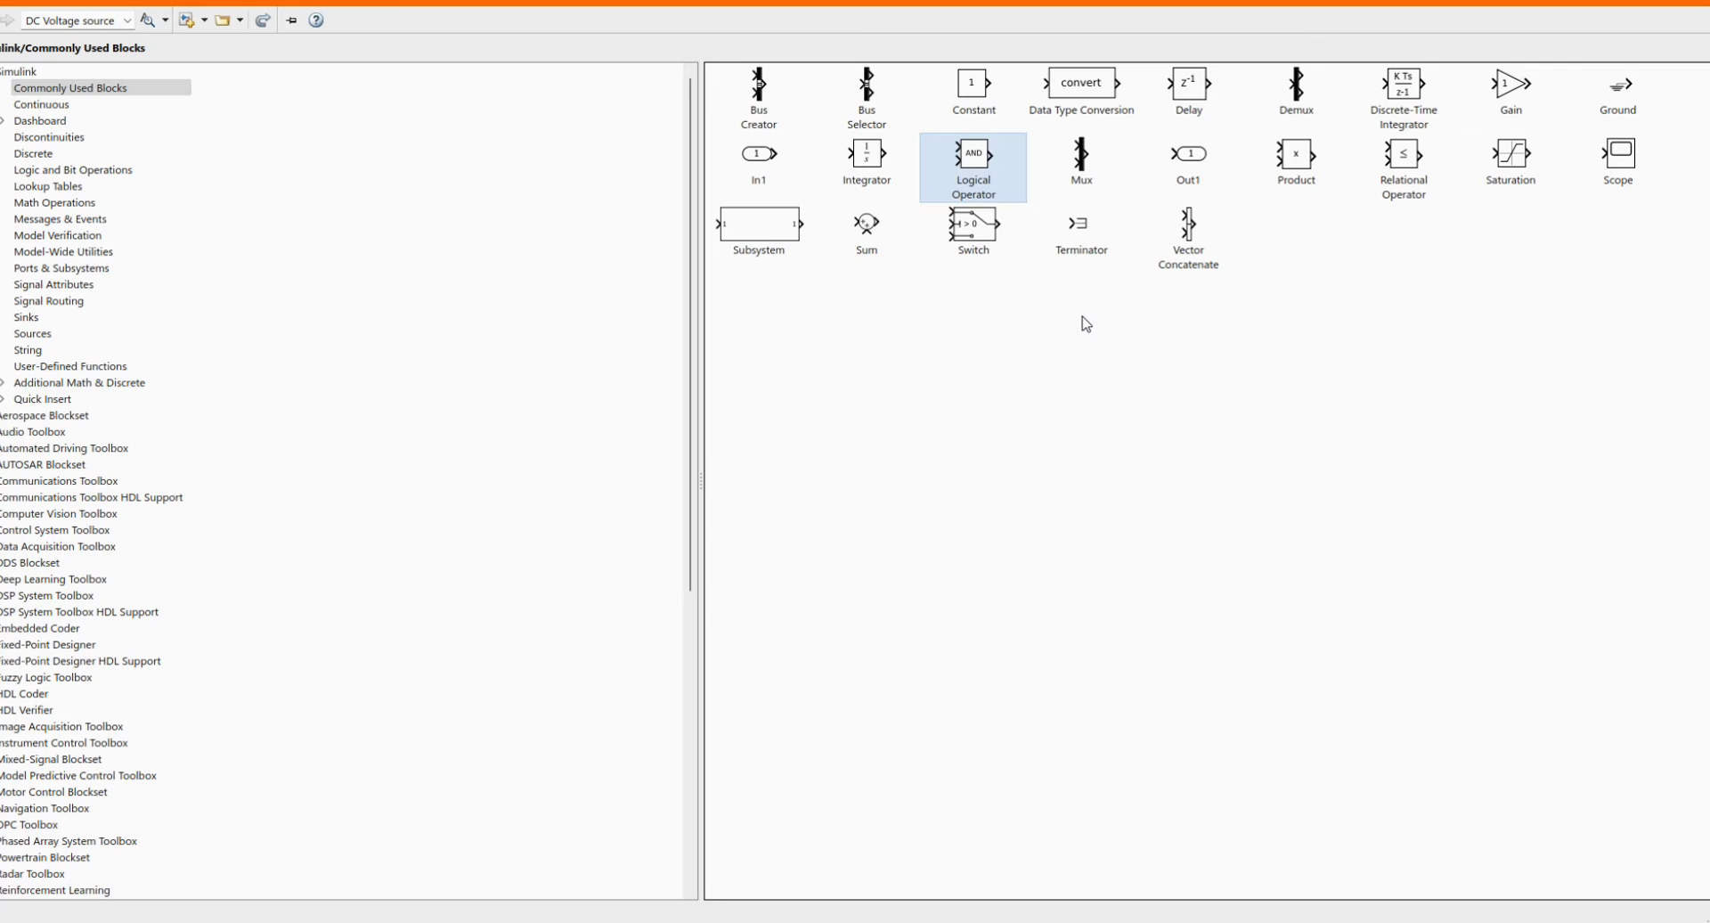
# Search the block library for "battery" and add the sps_lib/Sources Battery block to the model
pyautogui.click(72, 105)
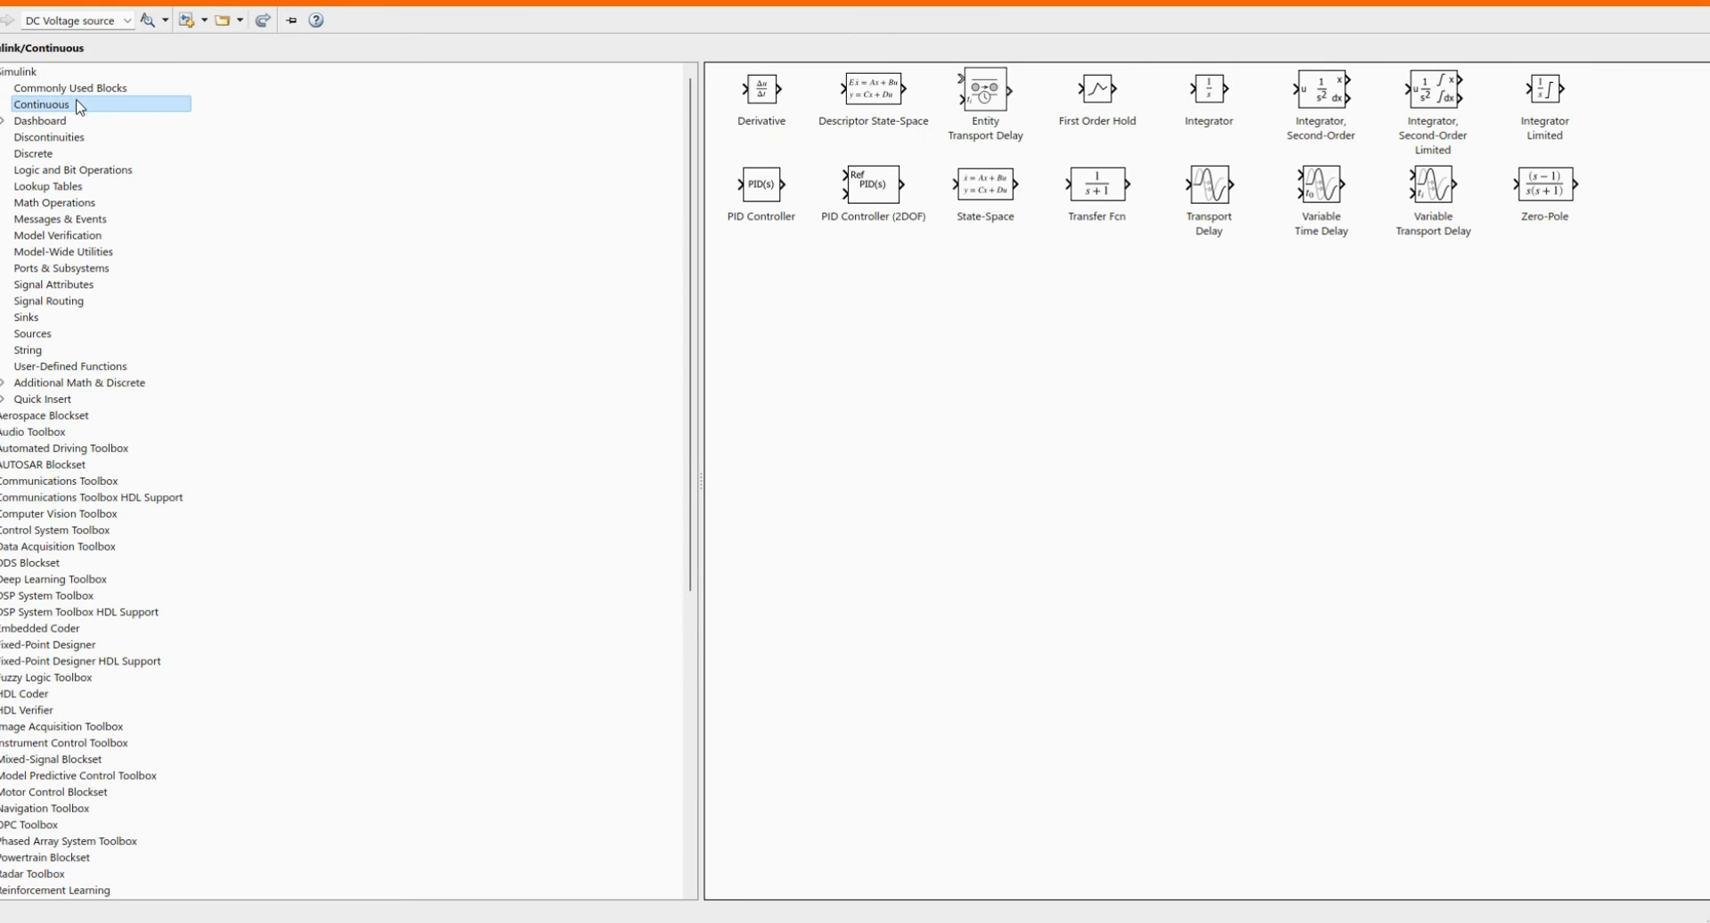
pyautogui.tripleClick(108, 21)
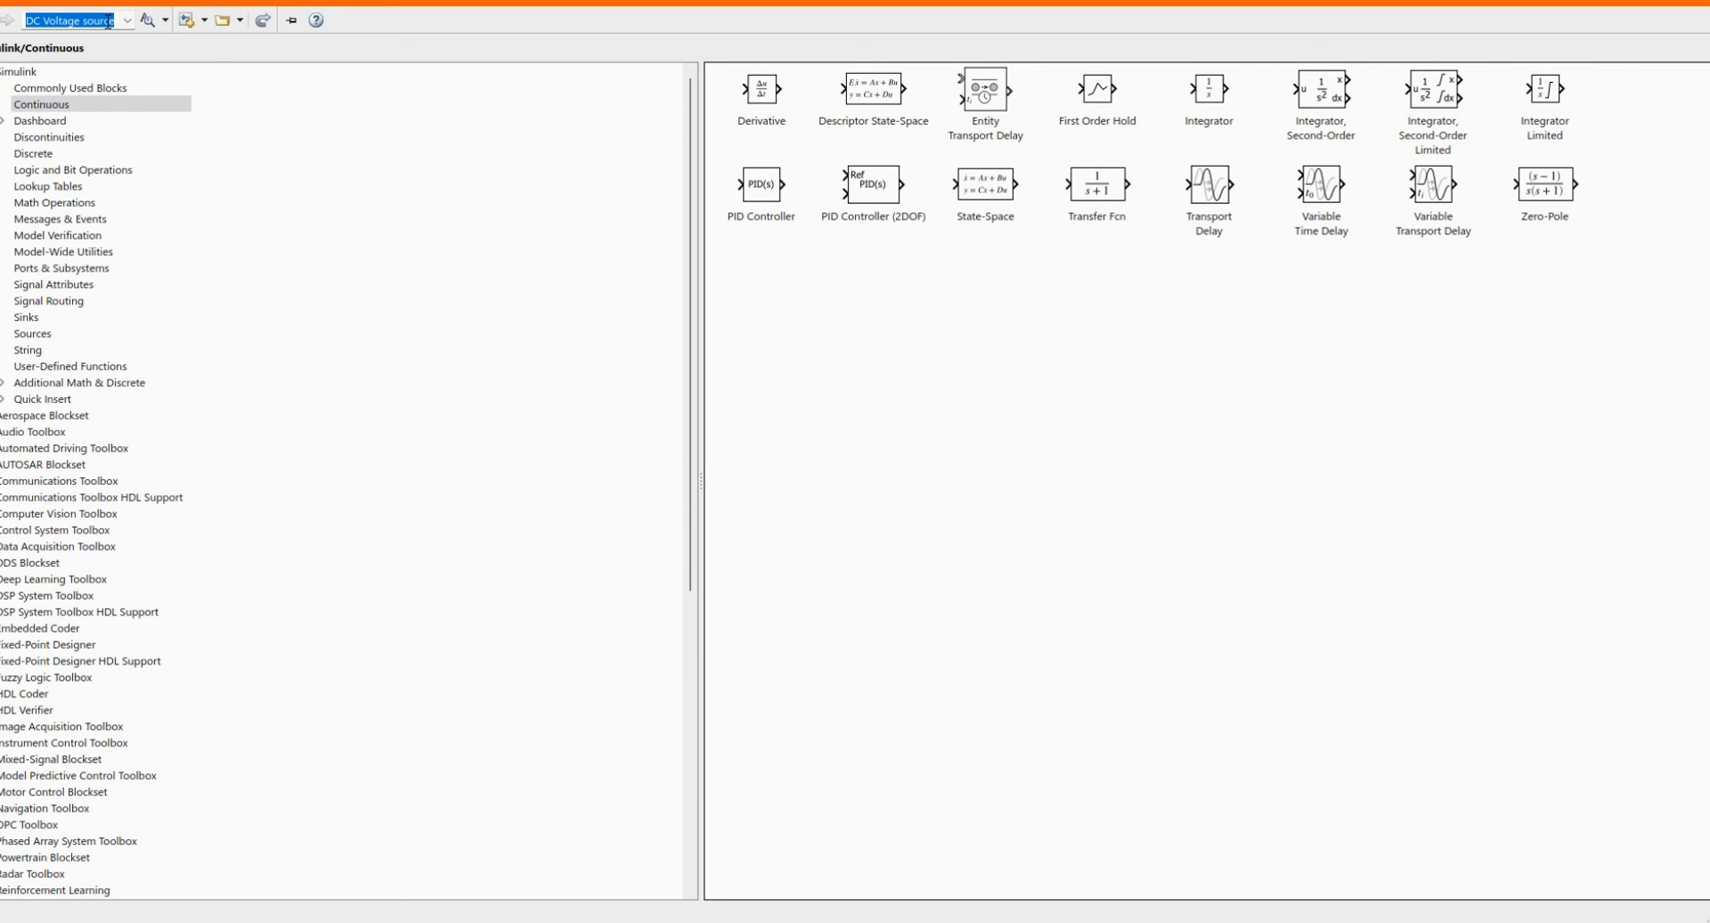
pyautogui.write('battery')
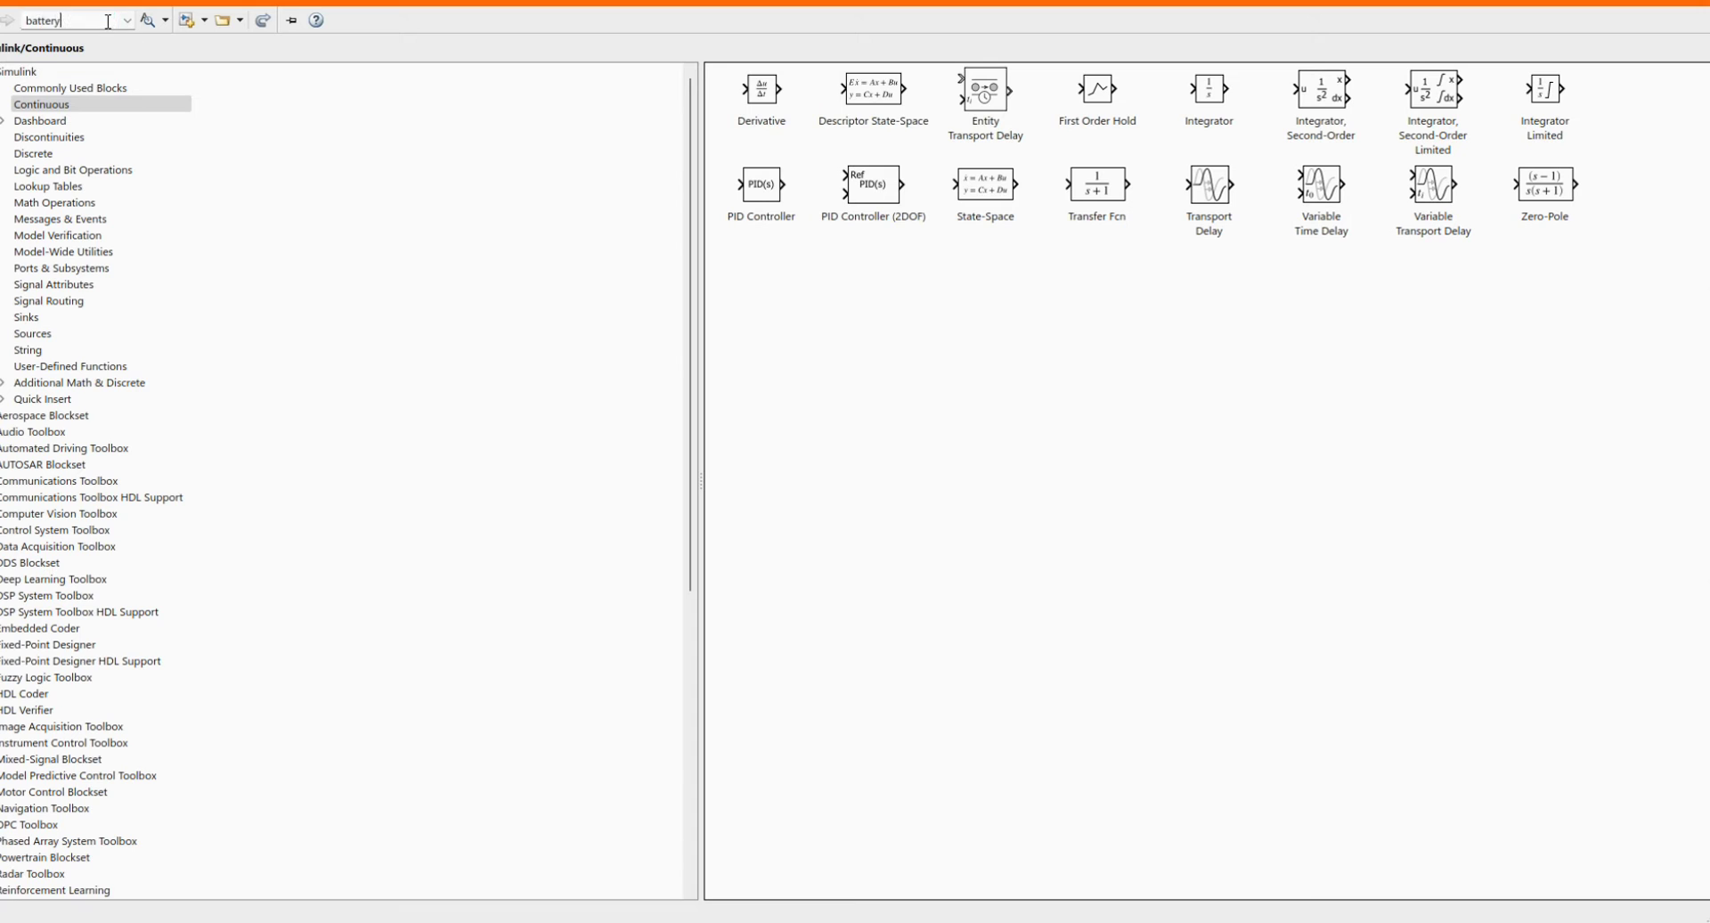
pyautogui.press('Return')
pyautogui.rightClick(1309, 485)
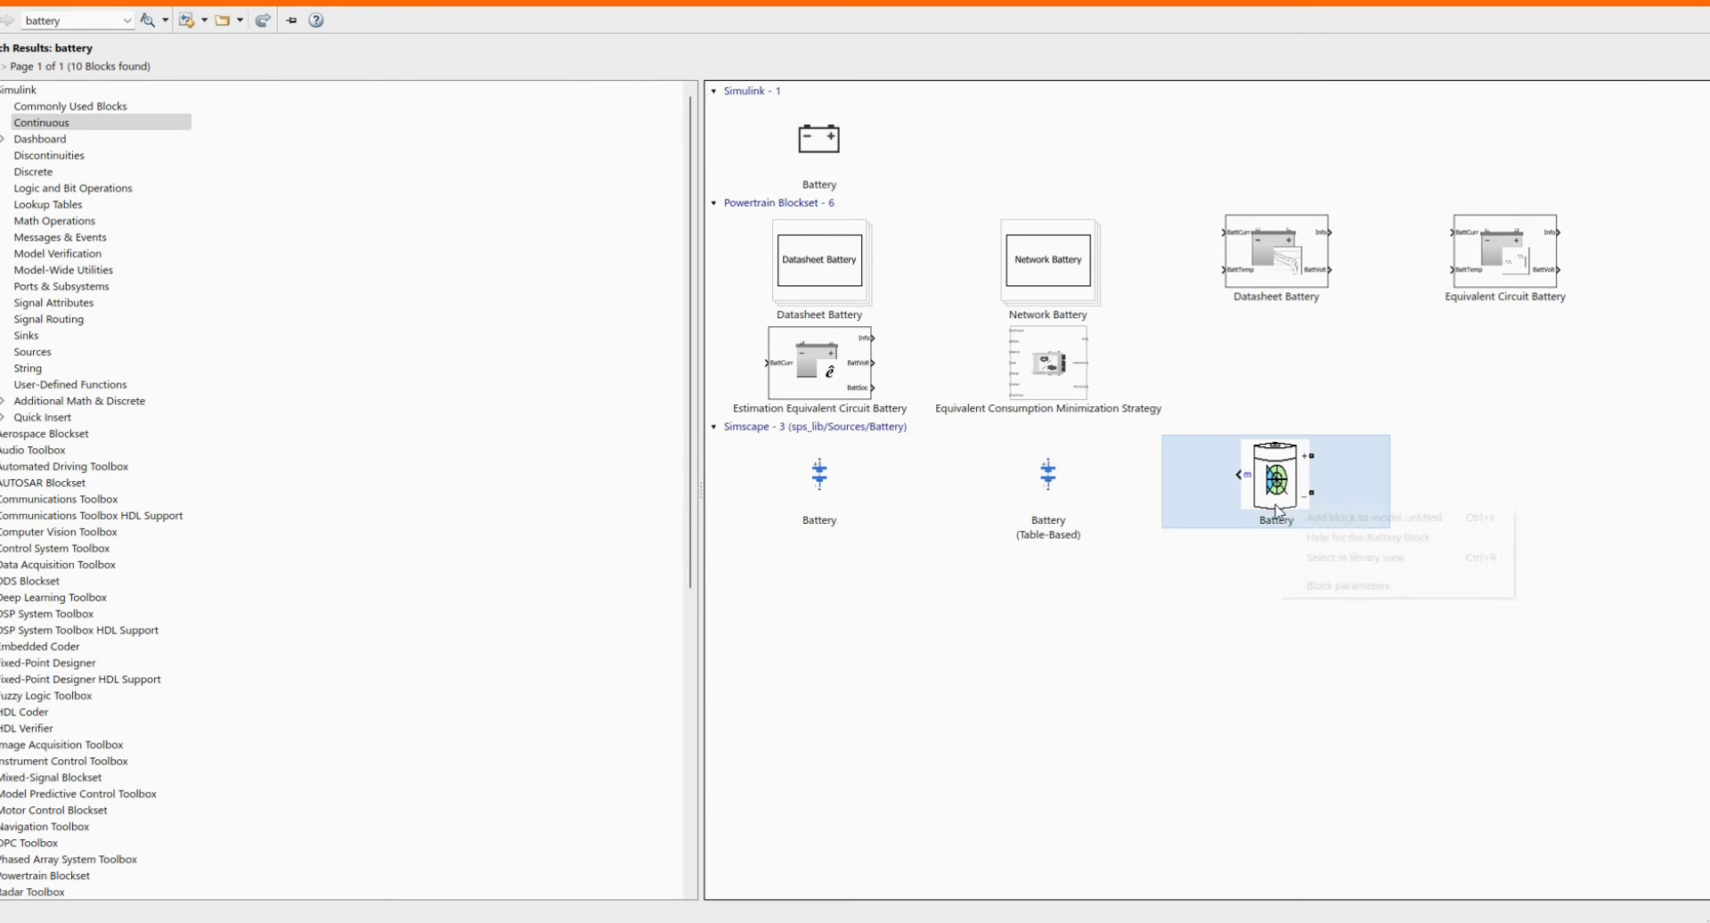
pyautogui.click(1318, 520)
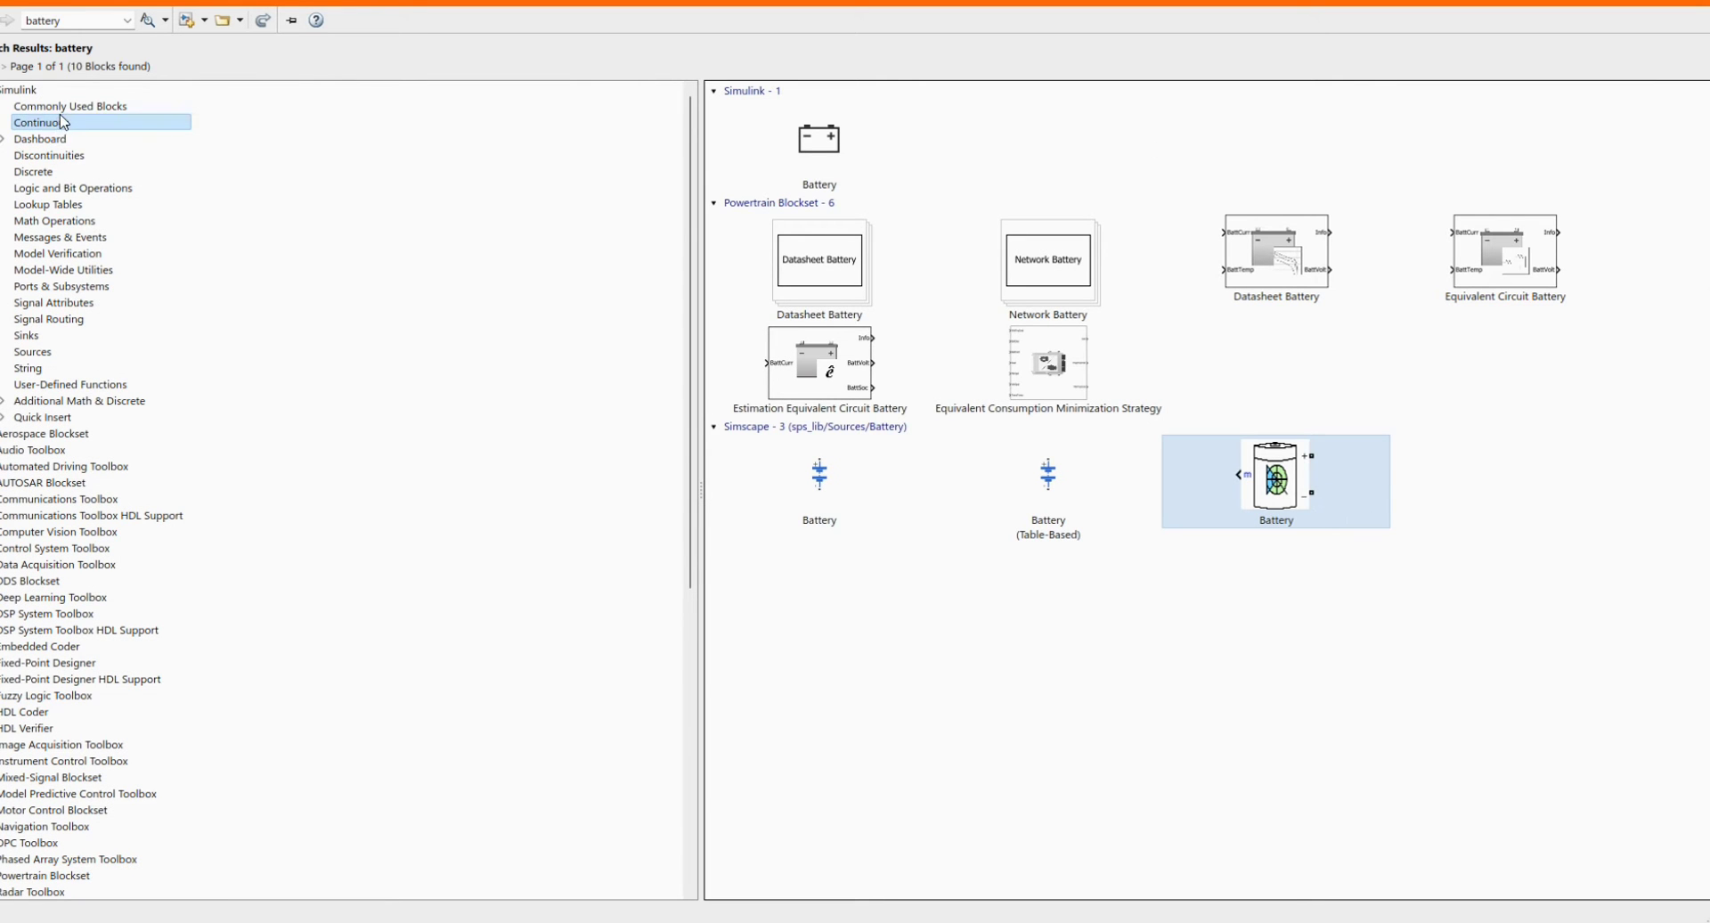
# Search the block library for "series branch" and add the Series RLC Branch block to the model
pyautogui.doubleClick(60, 19)
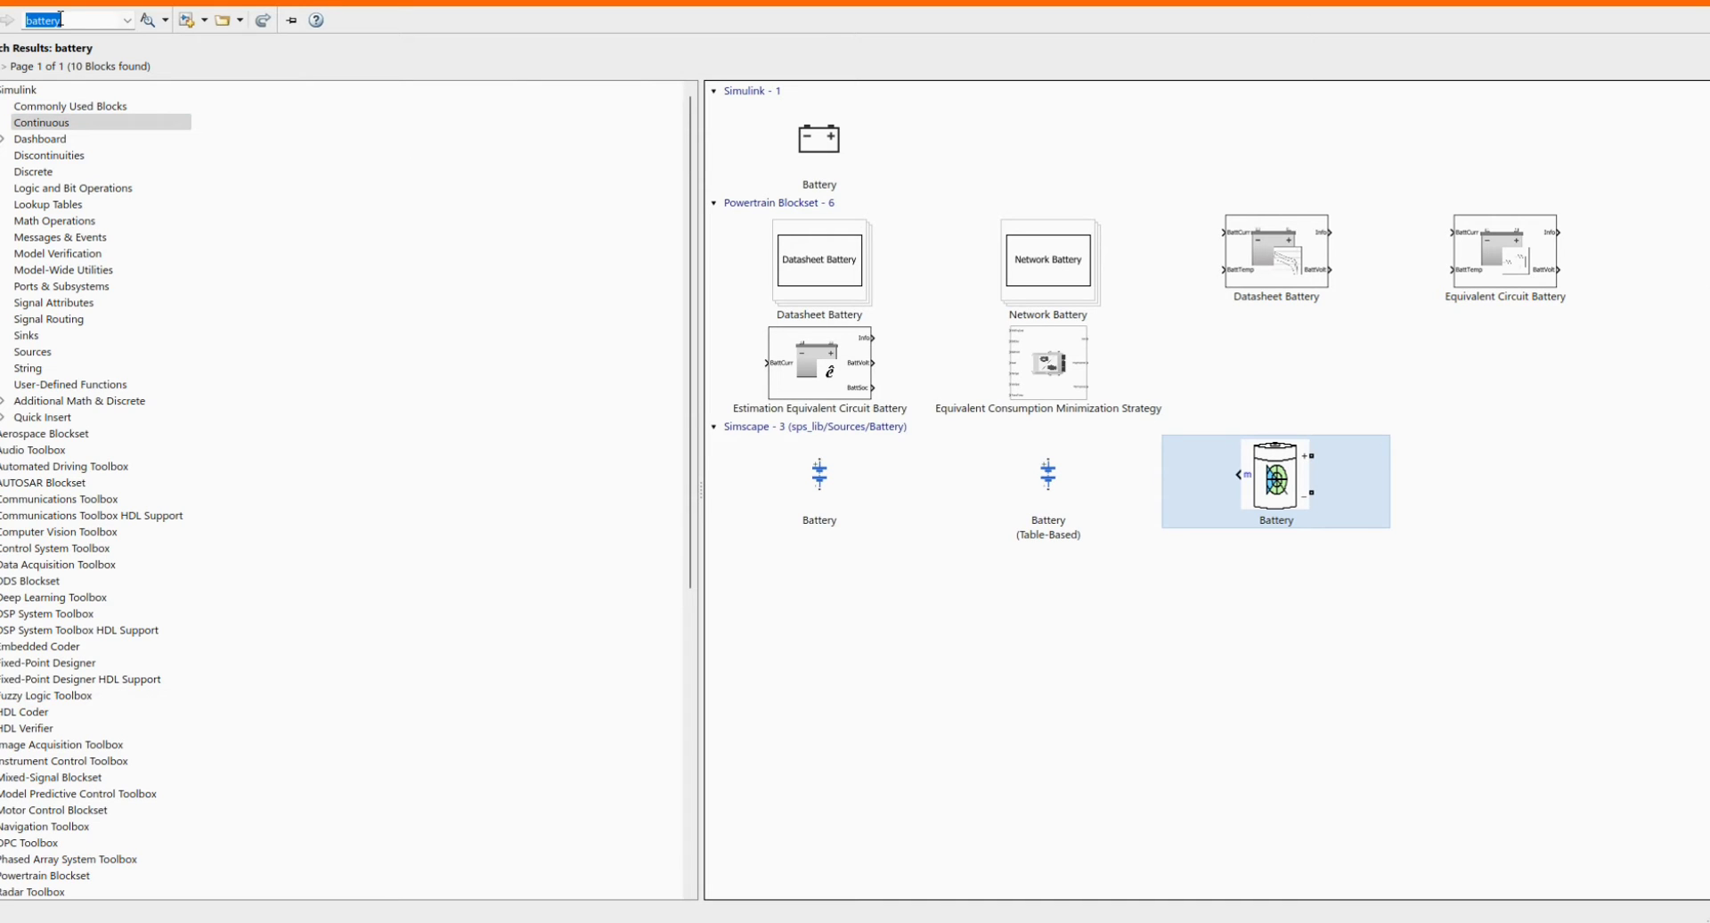
pyautogui.write('series')
pyautogui.press('capslock')
pyautogui.write('b')
pyautogui.write('ra')
pyautogui.write('n')
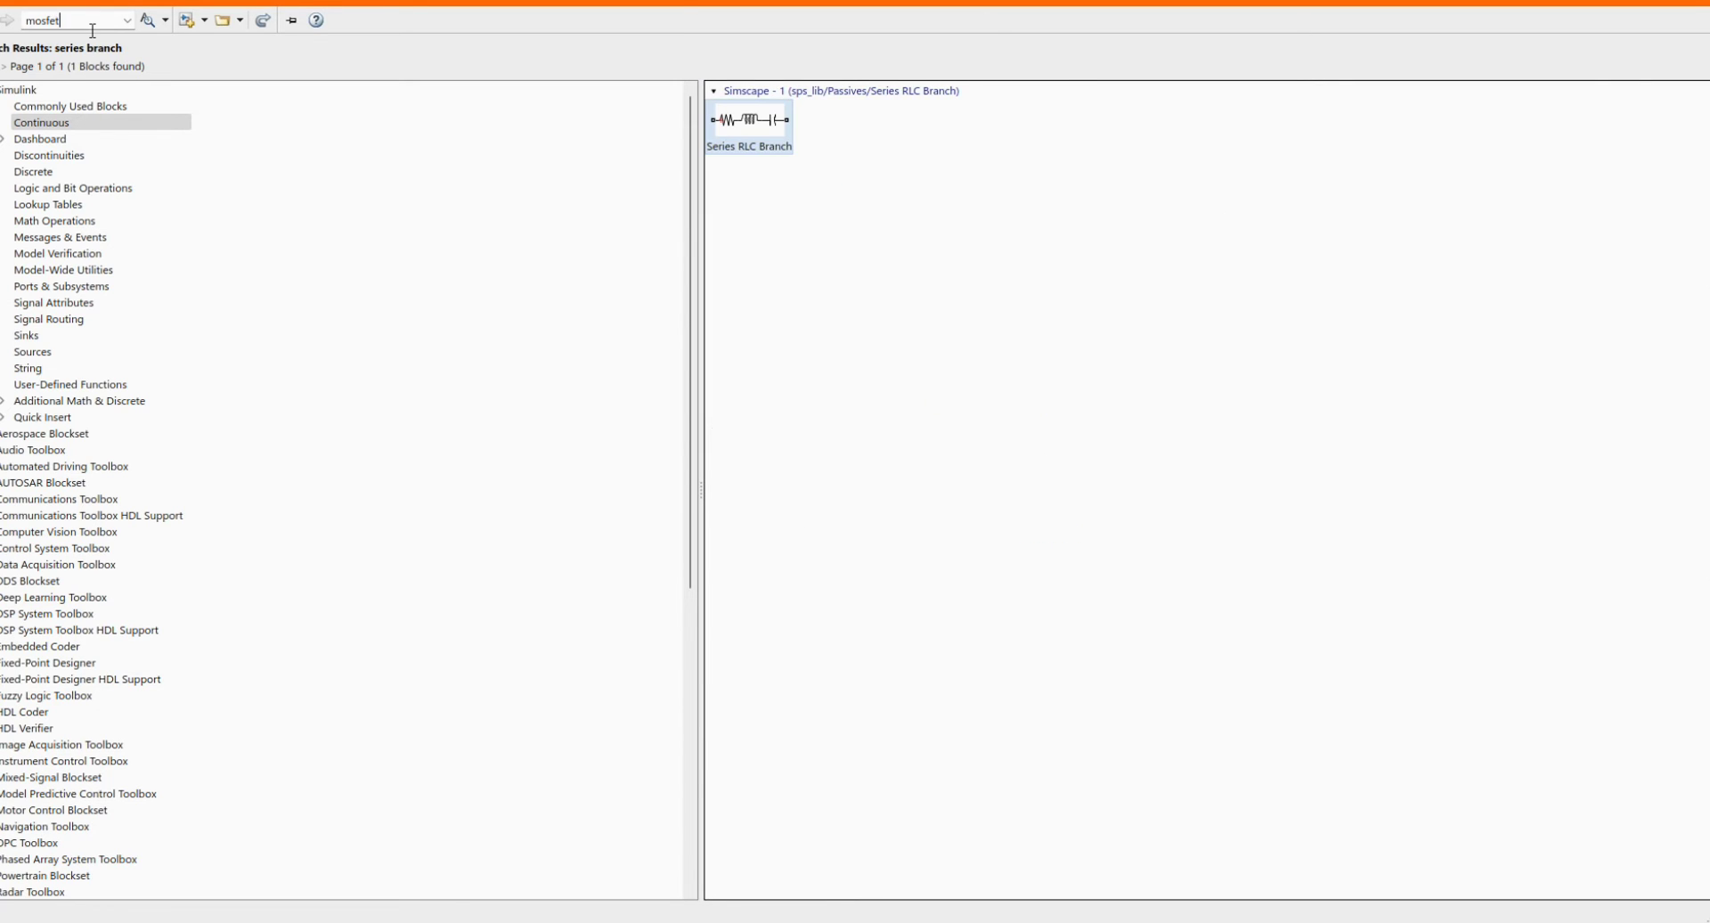
# Search the block library for "mosfet" and add the sps_lib/Power Electronics Mosfet block to the model
pyautogui.write('et')
pyautogui.press('Return')
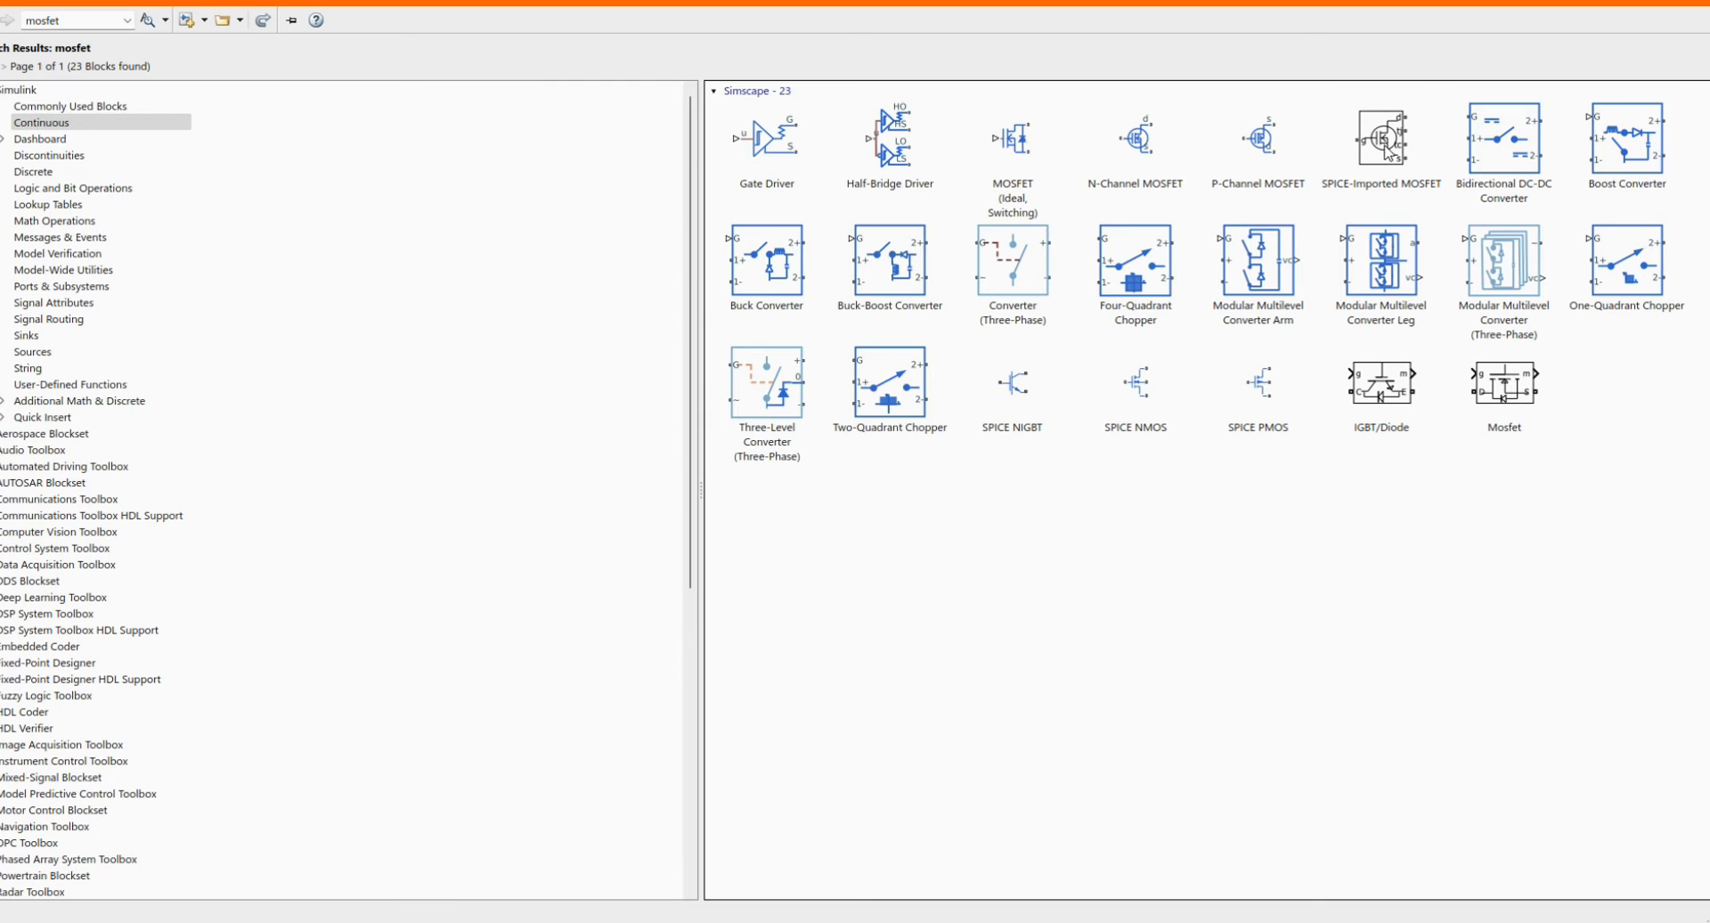
pyautogui.rightClick(1503, 388)
pyautogui.click(1525, 398)
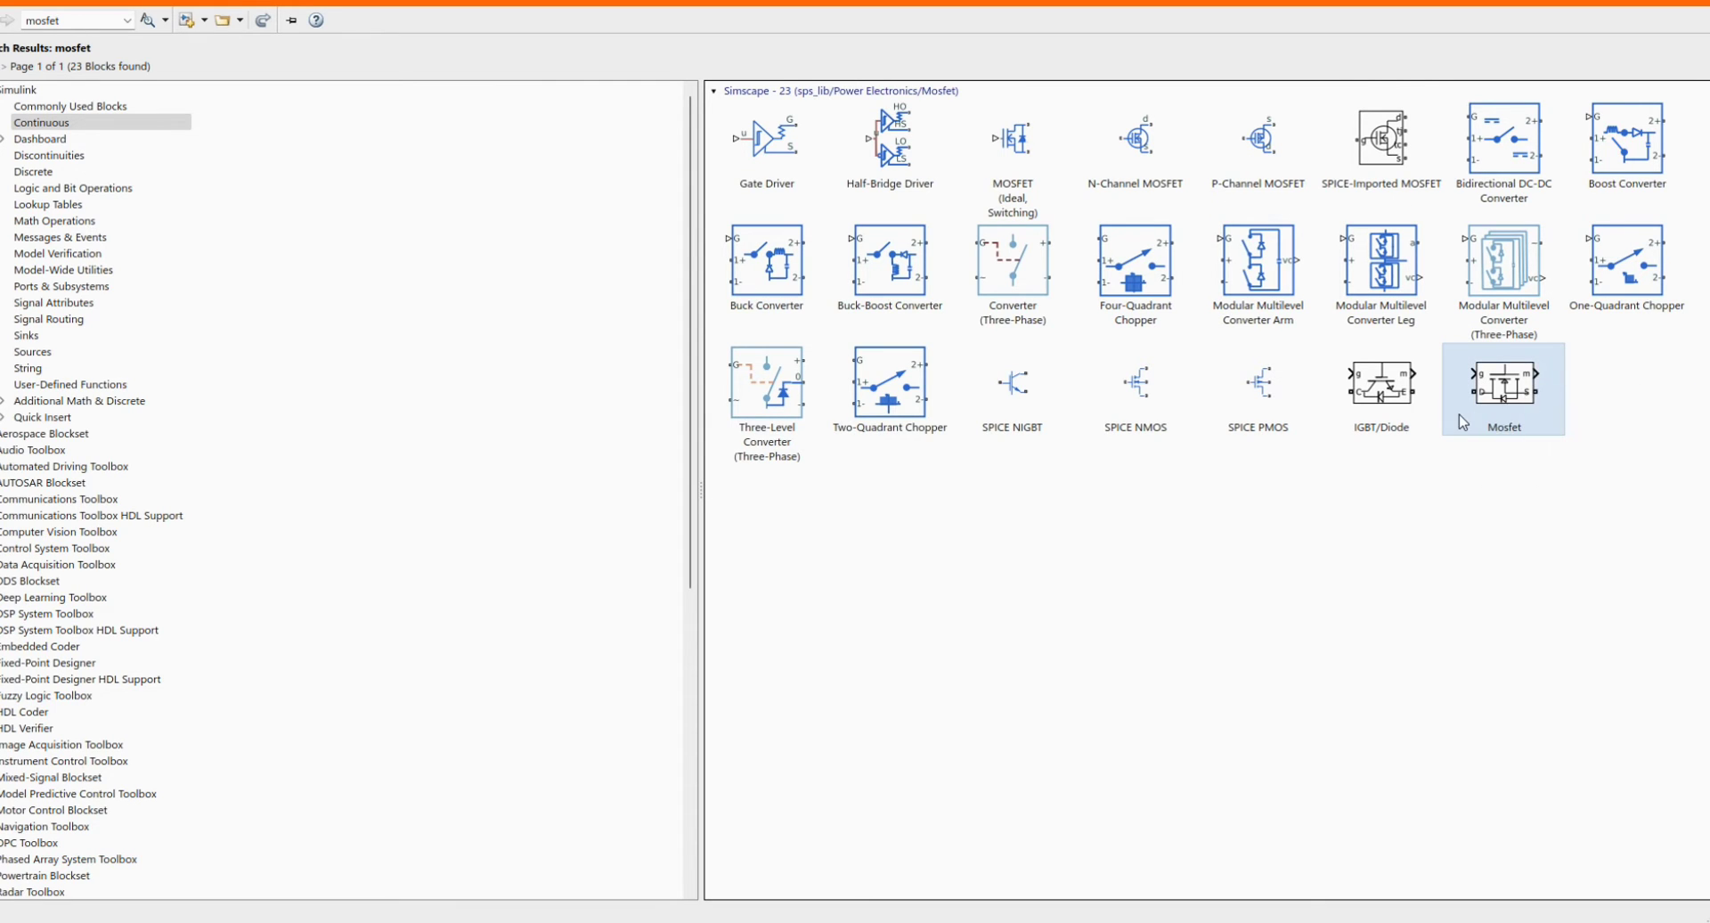
# Search the block library for "pulse" and add the Simulink Sources Pulse Generator block to the model
pyautogui.doubleClick(73, 24)
pyautogui.write('pulse')
pyautogui.press('Return')
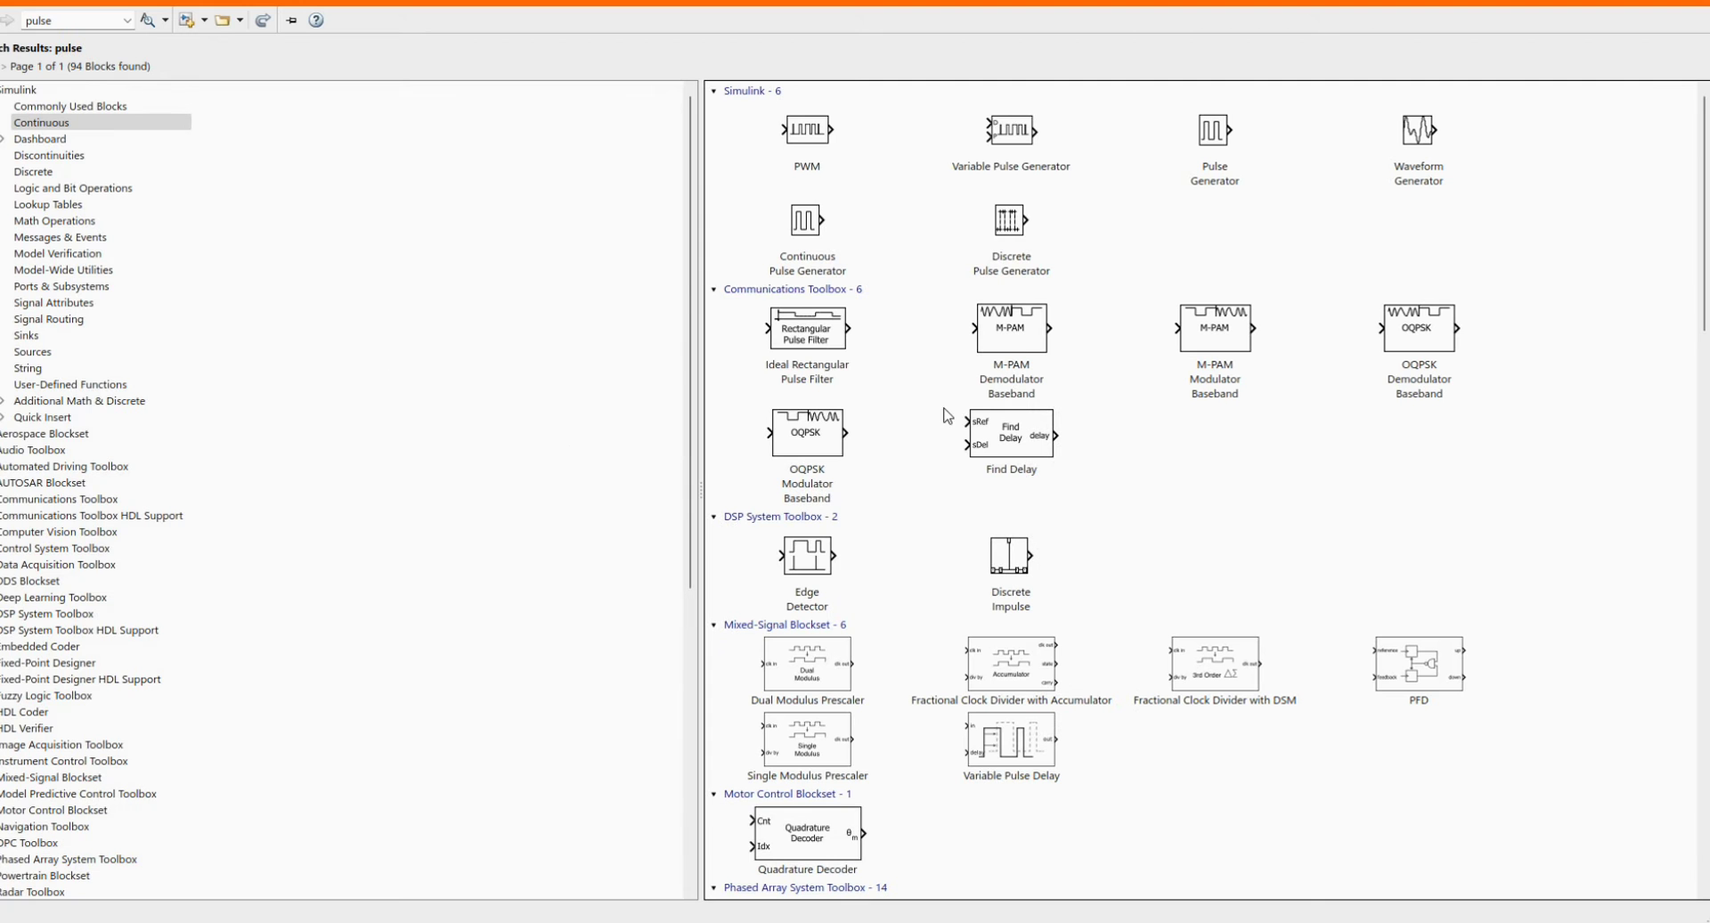
pyautogui.click(1212, 134)
pyautogui.rightClick(1198, 141)
pyautogui.press('Escape')
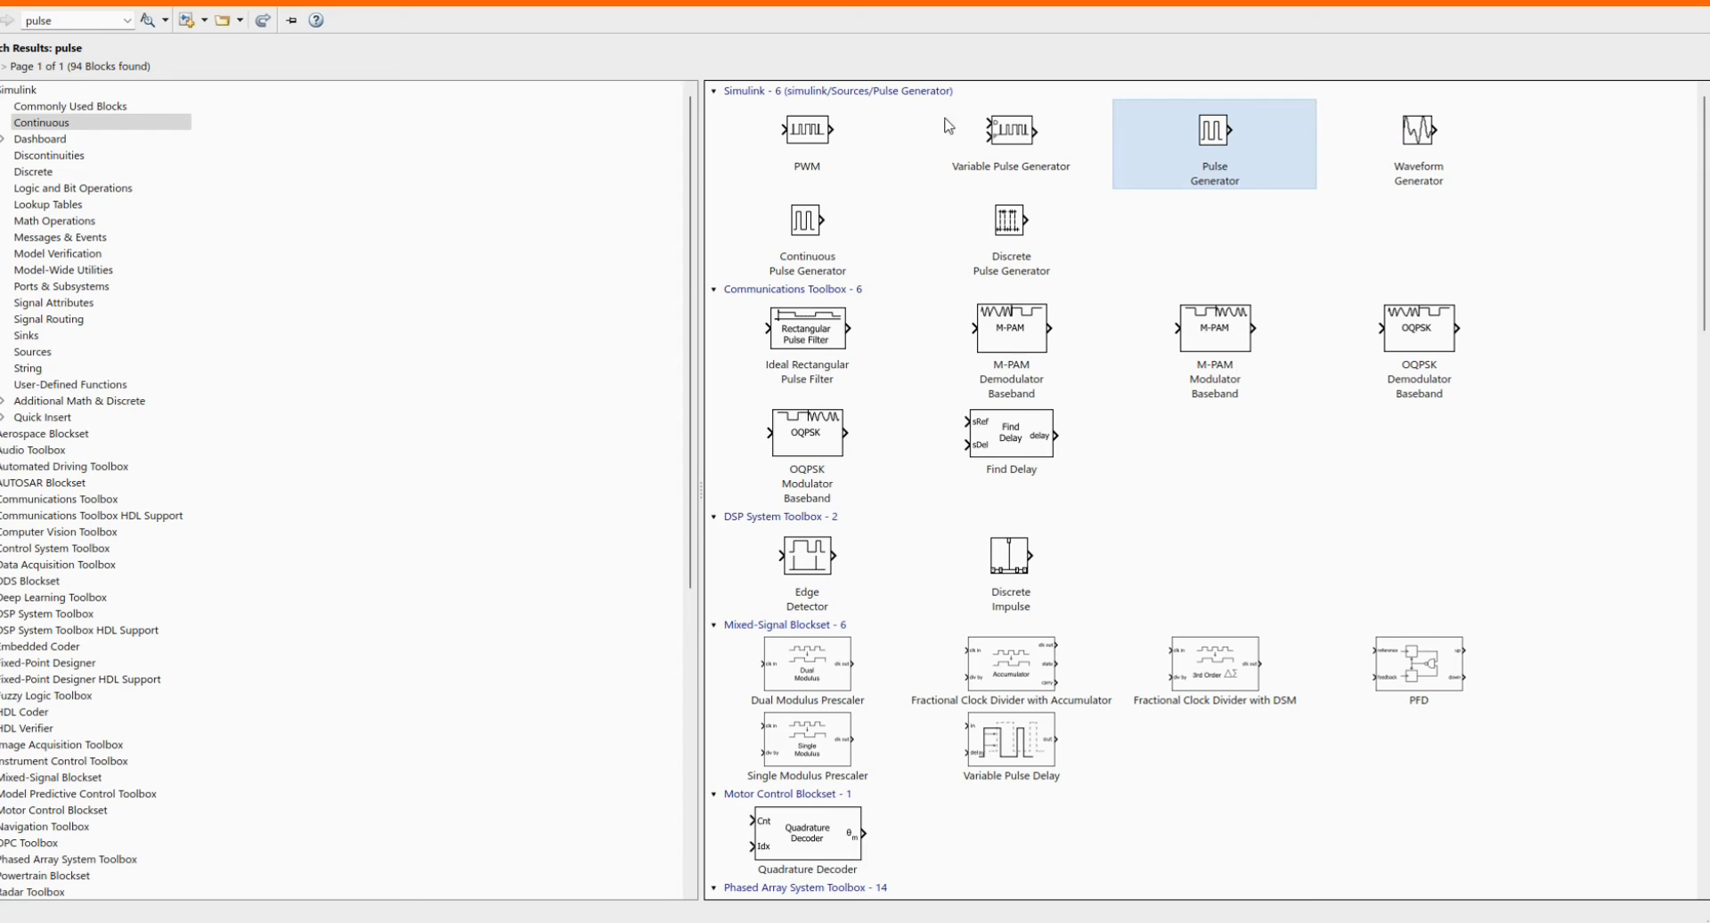
# Search the block library for "go" and add the Signal Routing From block to the model
pyautogui.doubleClick(99, 24)
pyautogui.write('go')
pyautogui.press('Return')
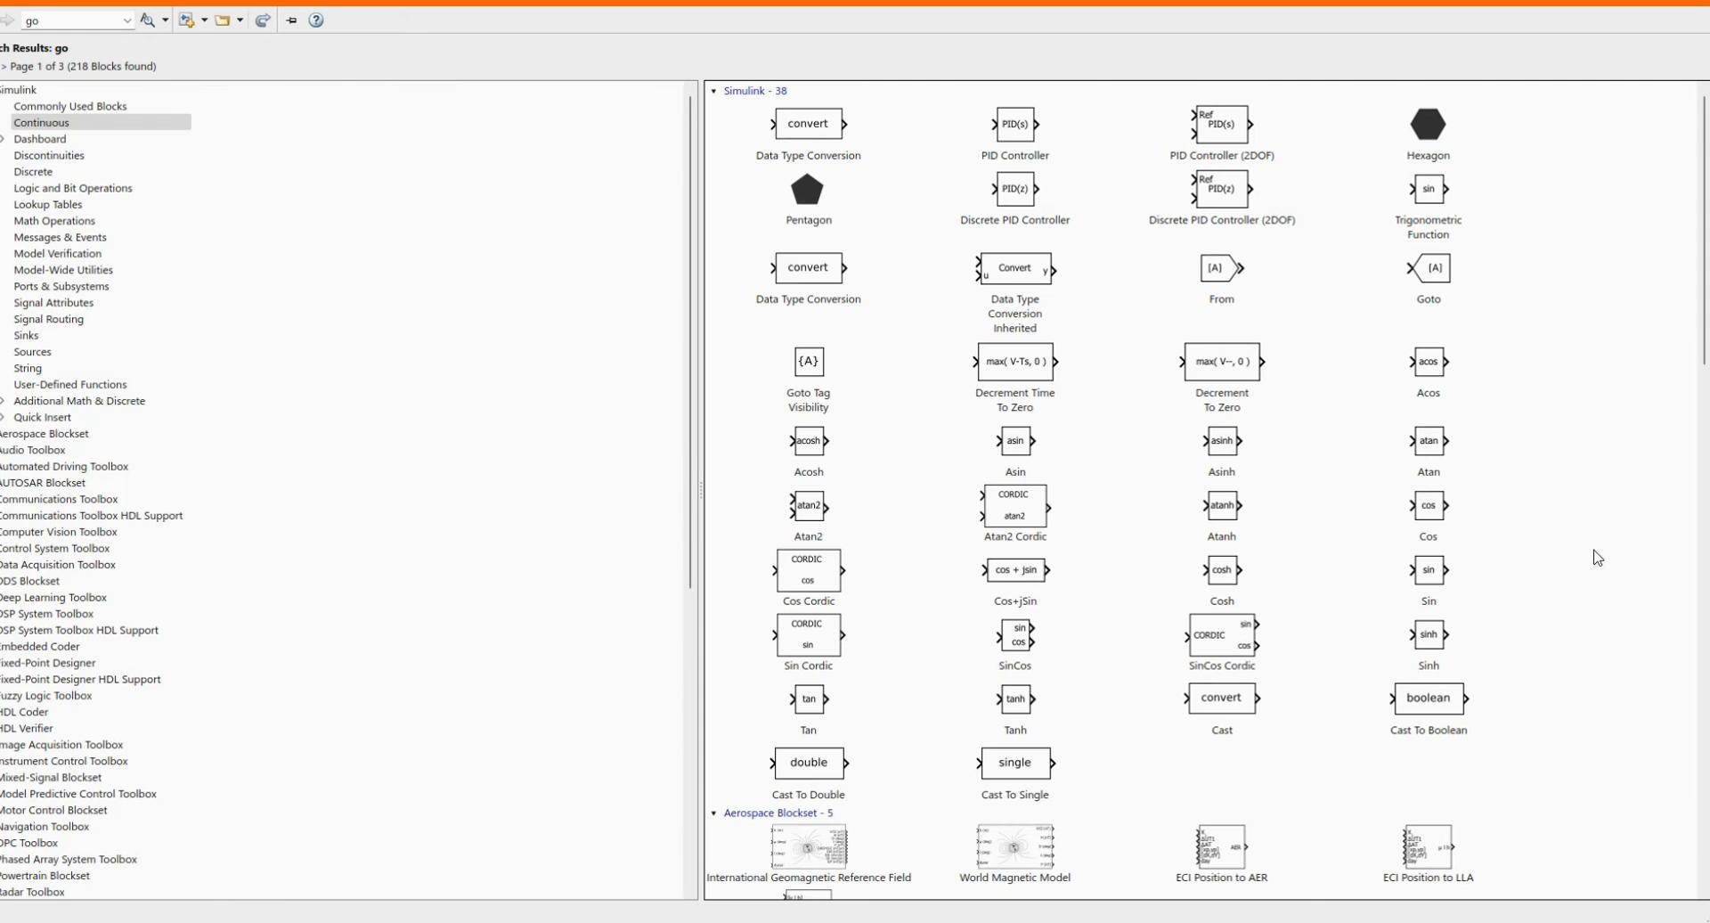
pyautogui.click(1236, 286)
pyautogui.rightClick(1236, 287)
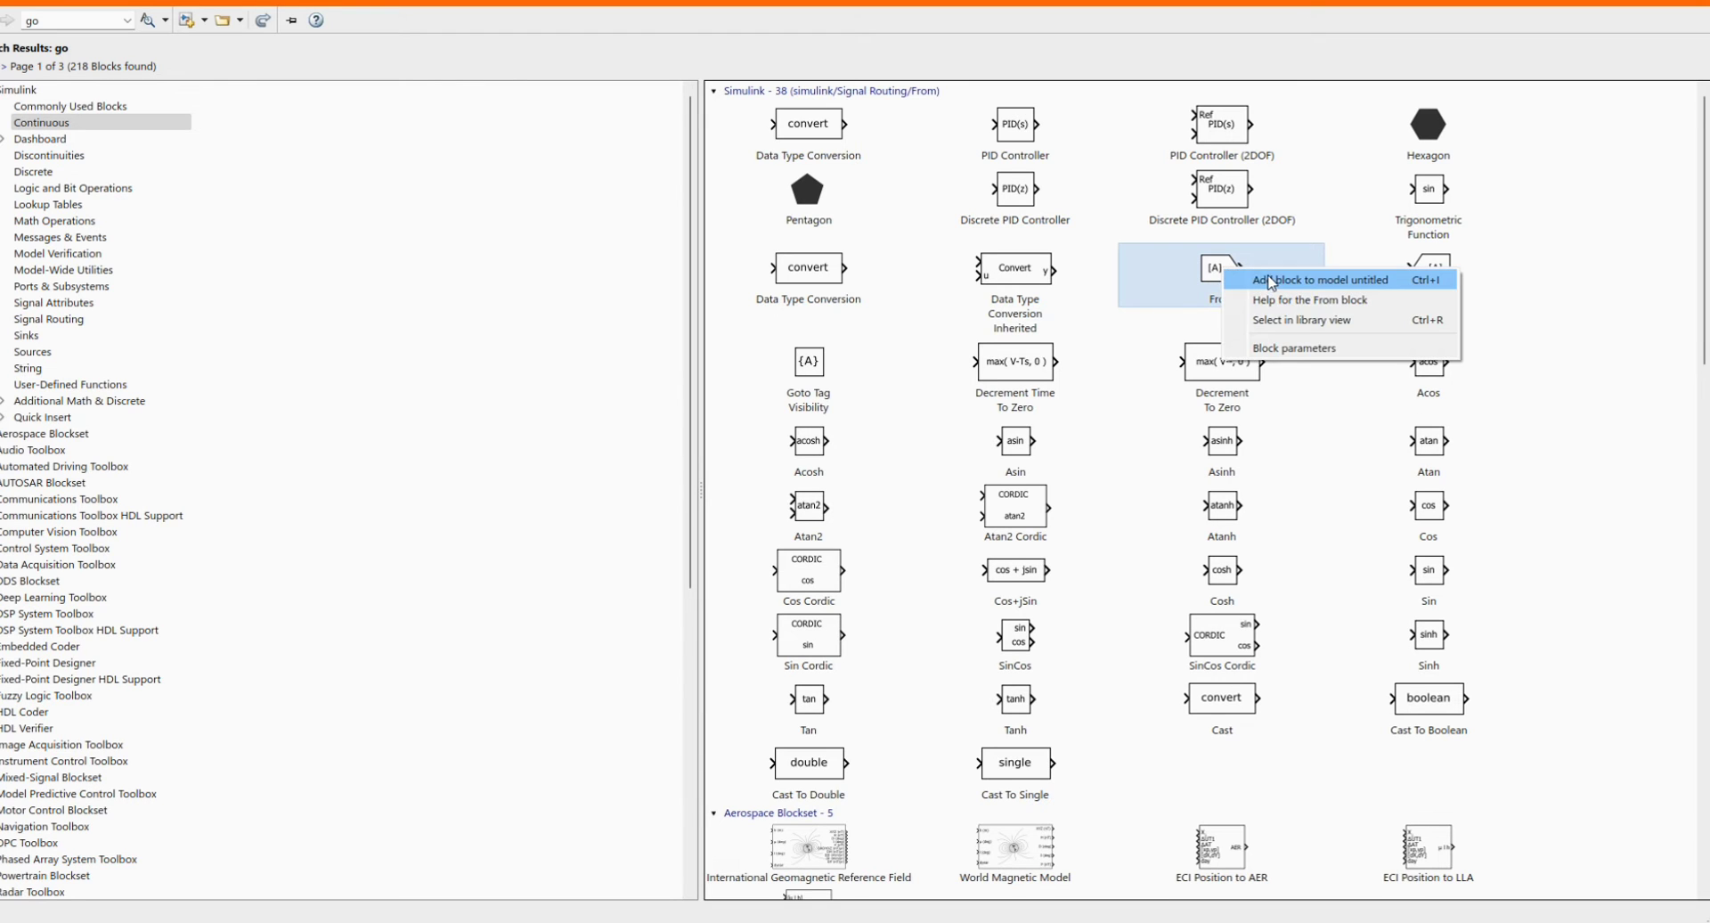
pyautogui.click(1272, 280)
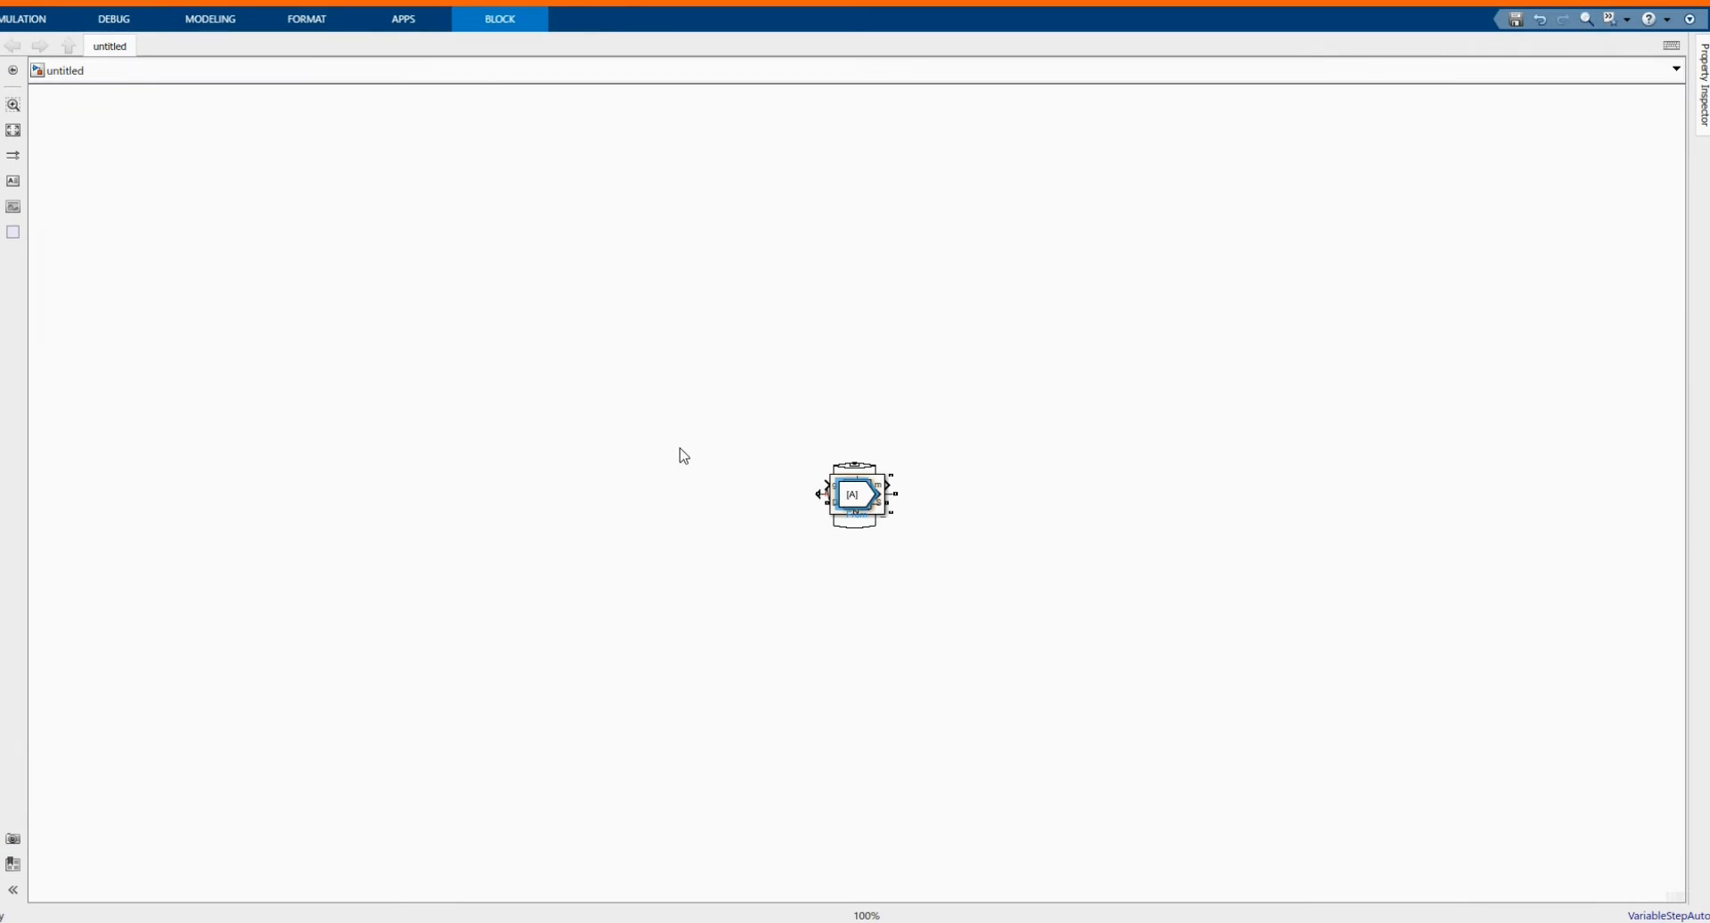
# Spread the stacked blocks apart across the canvas, placing the Bus Selector beside the Battery's m output
pyautogui.scroll(3, 855, 530)
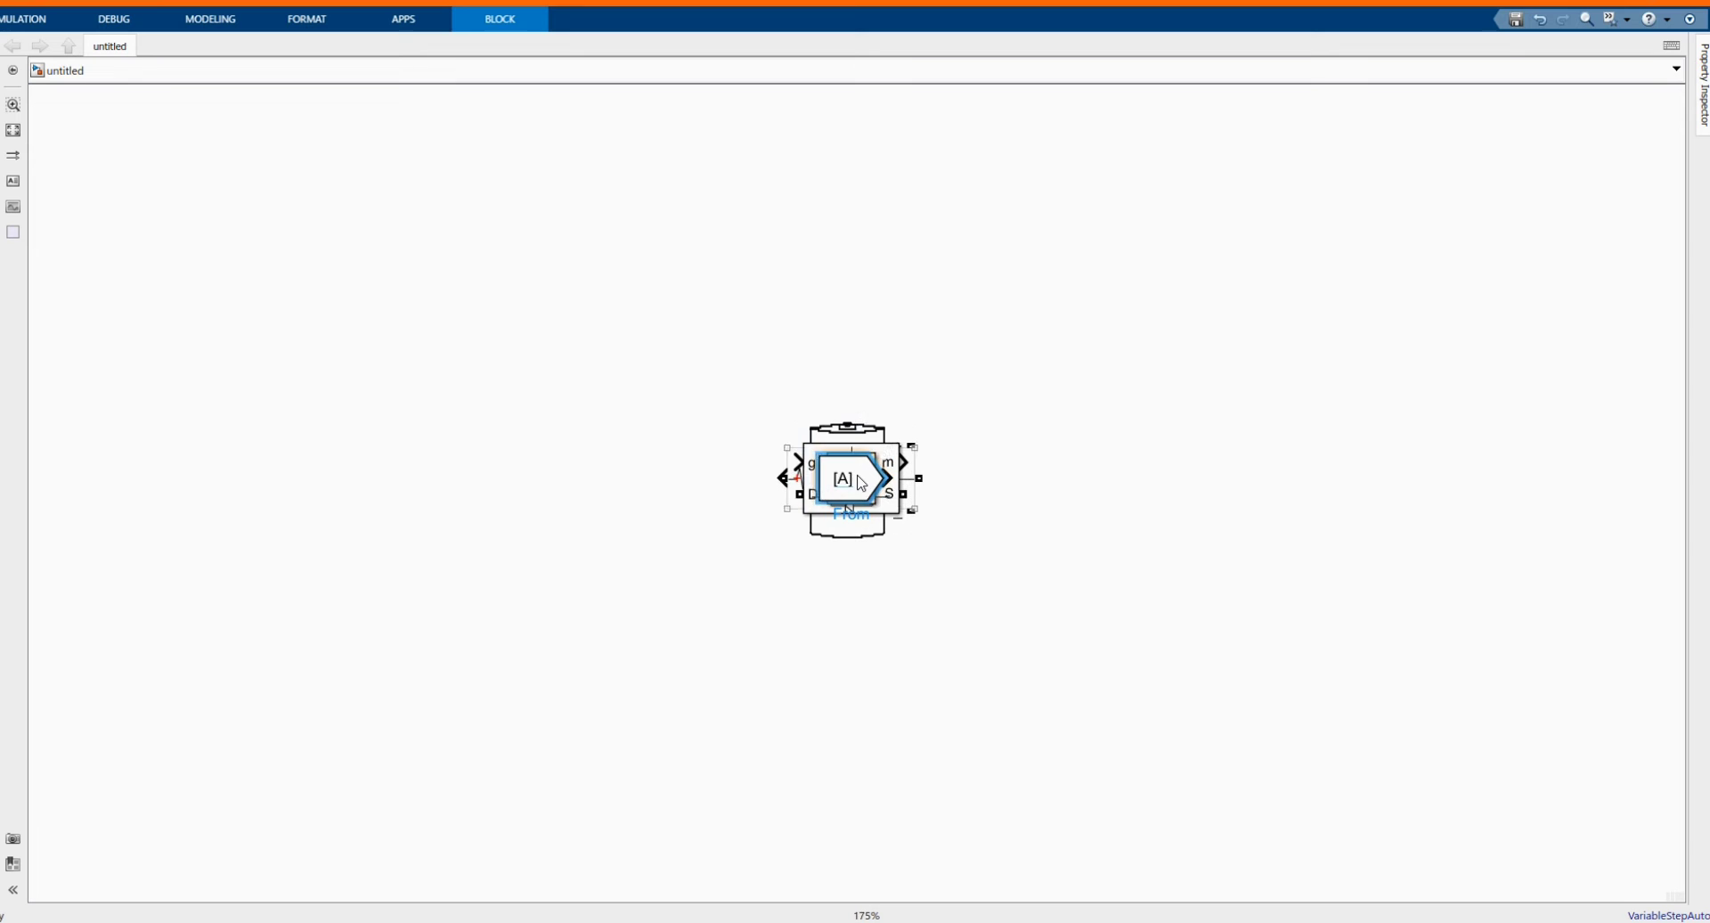
pyautogui.moveTo(855, 481); pyautogui.dragTo(1105, 503)
pyautogui.moveTo(852, 479); pyautogui.dragTo(748, 688)
pyautogui.click(851, 478)
pyautogui.moveTo(851, 478); pyautogui.dragTo(450, 432)
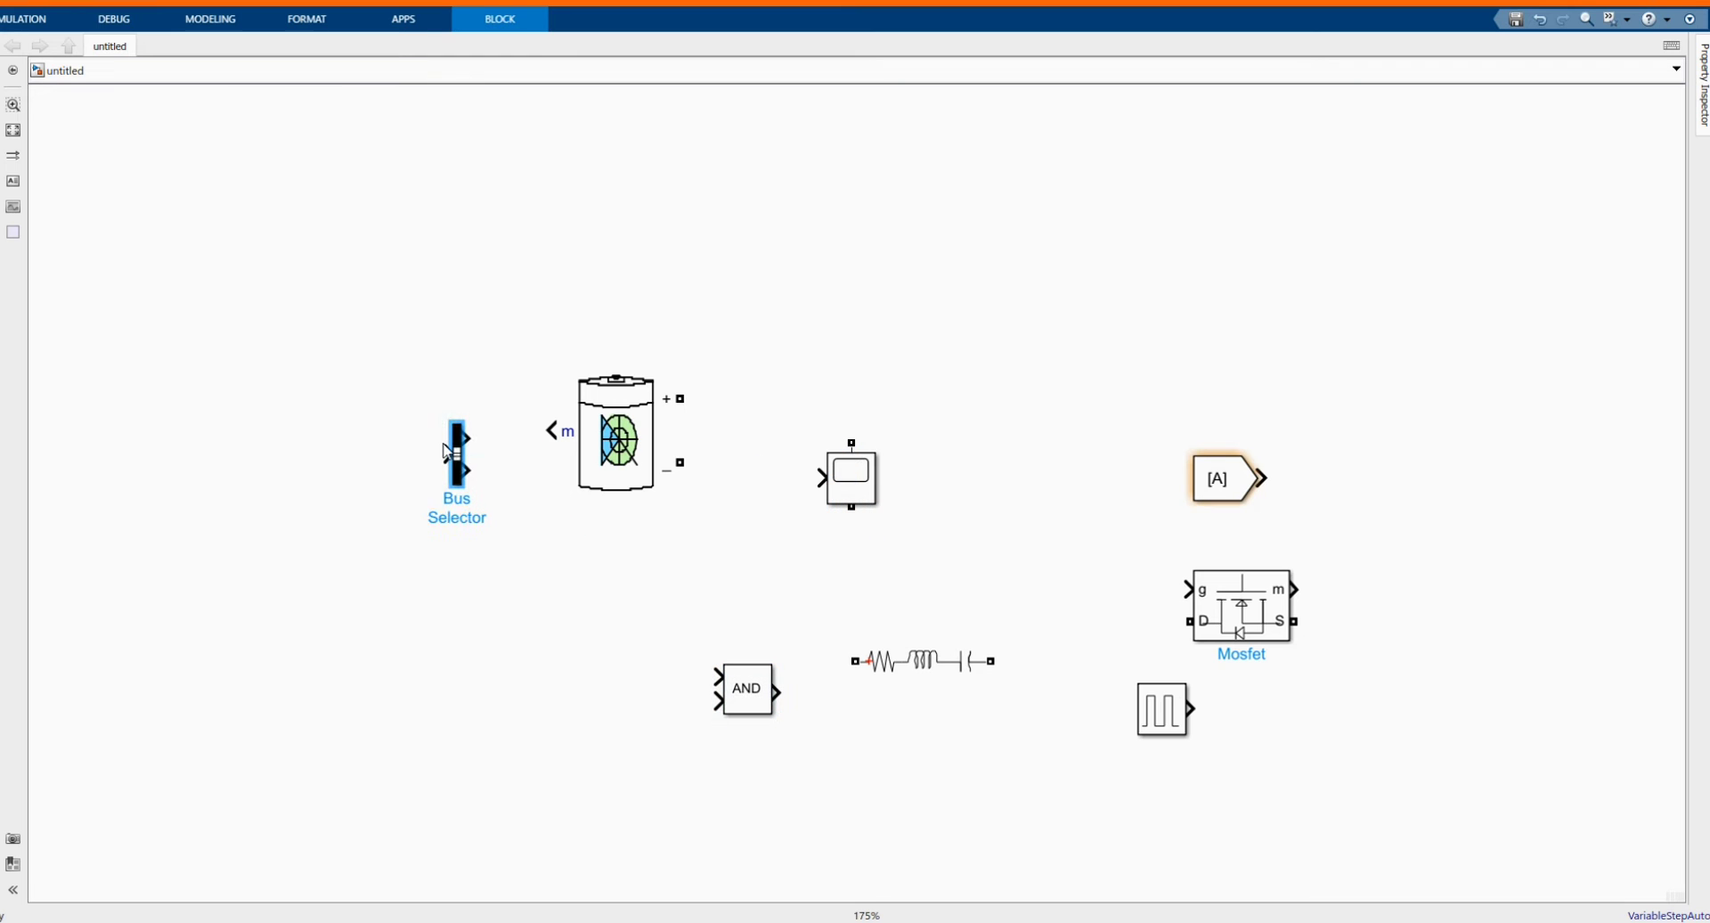
pyautogui.moveTo(859, 476); pyautogui.dragTo(1386, 436)
# Rotate the Bus Selector by 180 degrees and connect its input to the Battery's m port
pyautogui.click(438, 437)
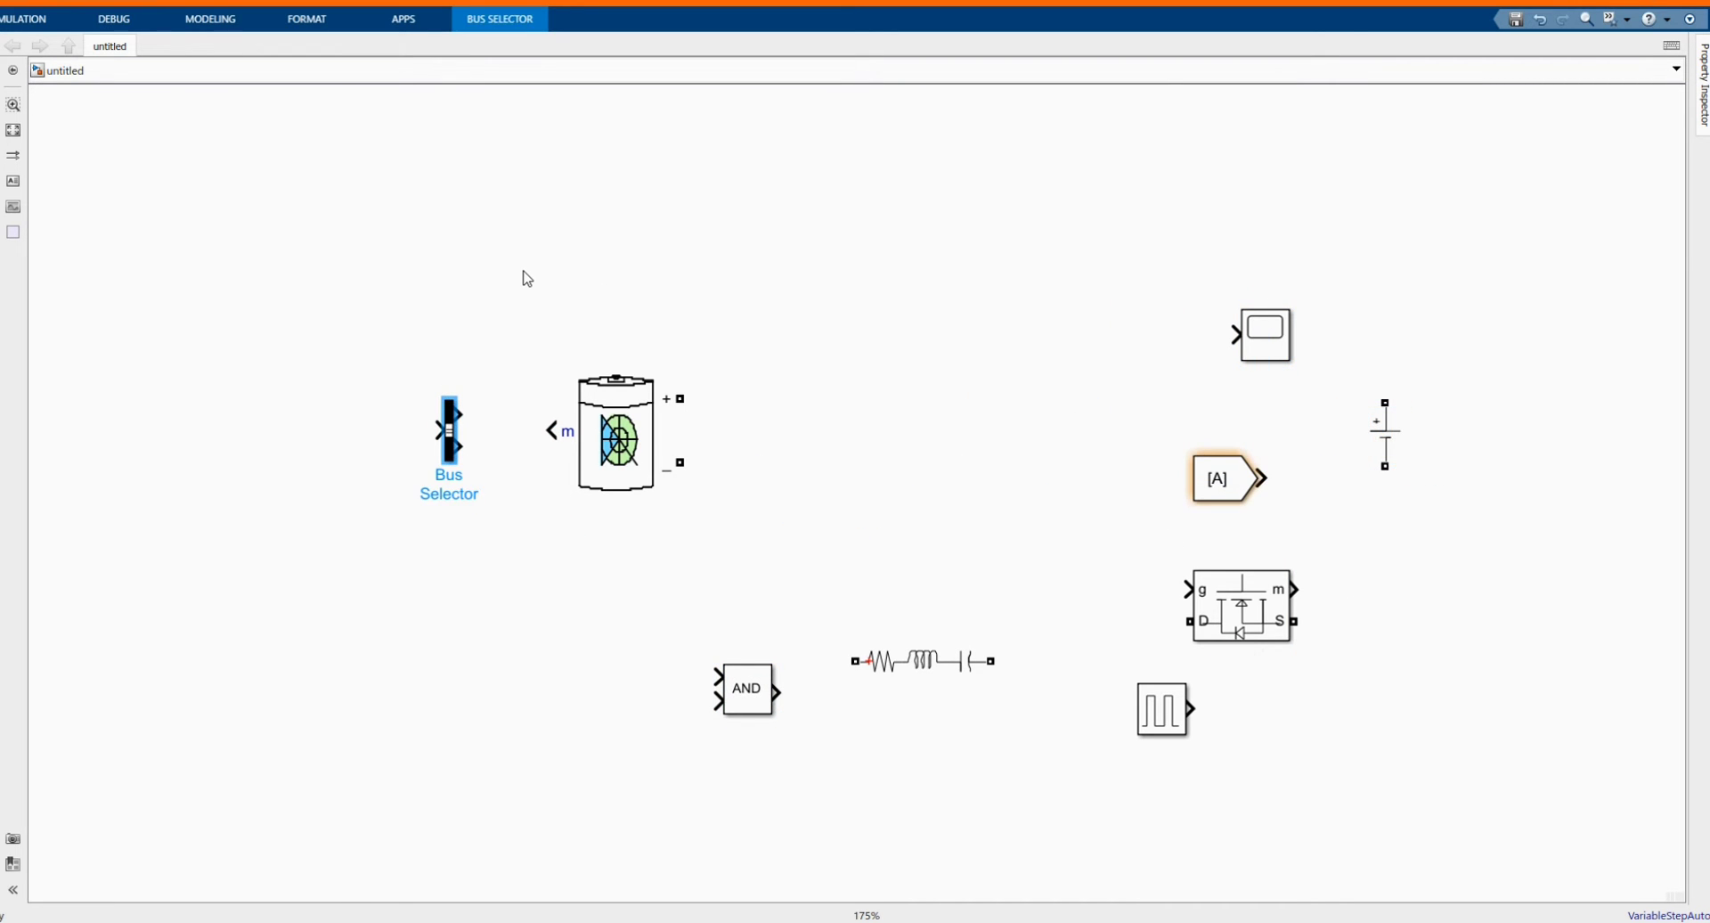
pyautogui.hotkey('ctrl', 'r')
pyautogui.hotkey('ctrl', 'r')
pyautogui.scroll(1, 588, 455)
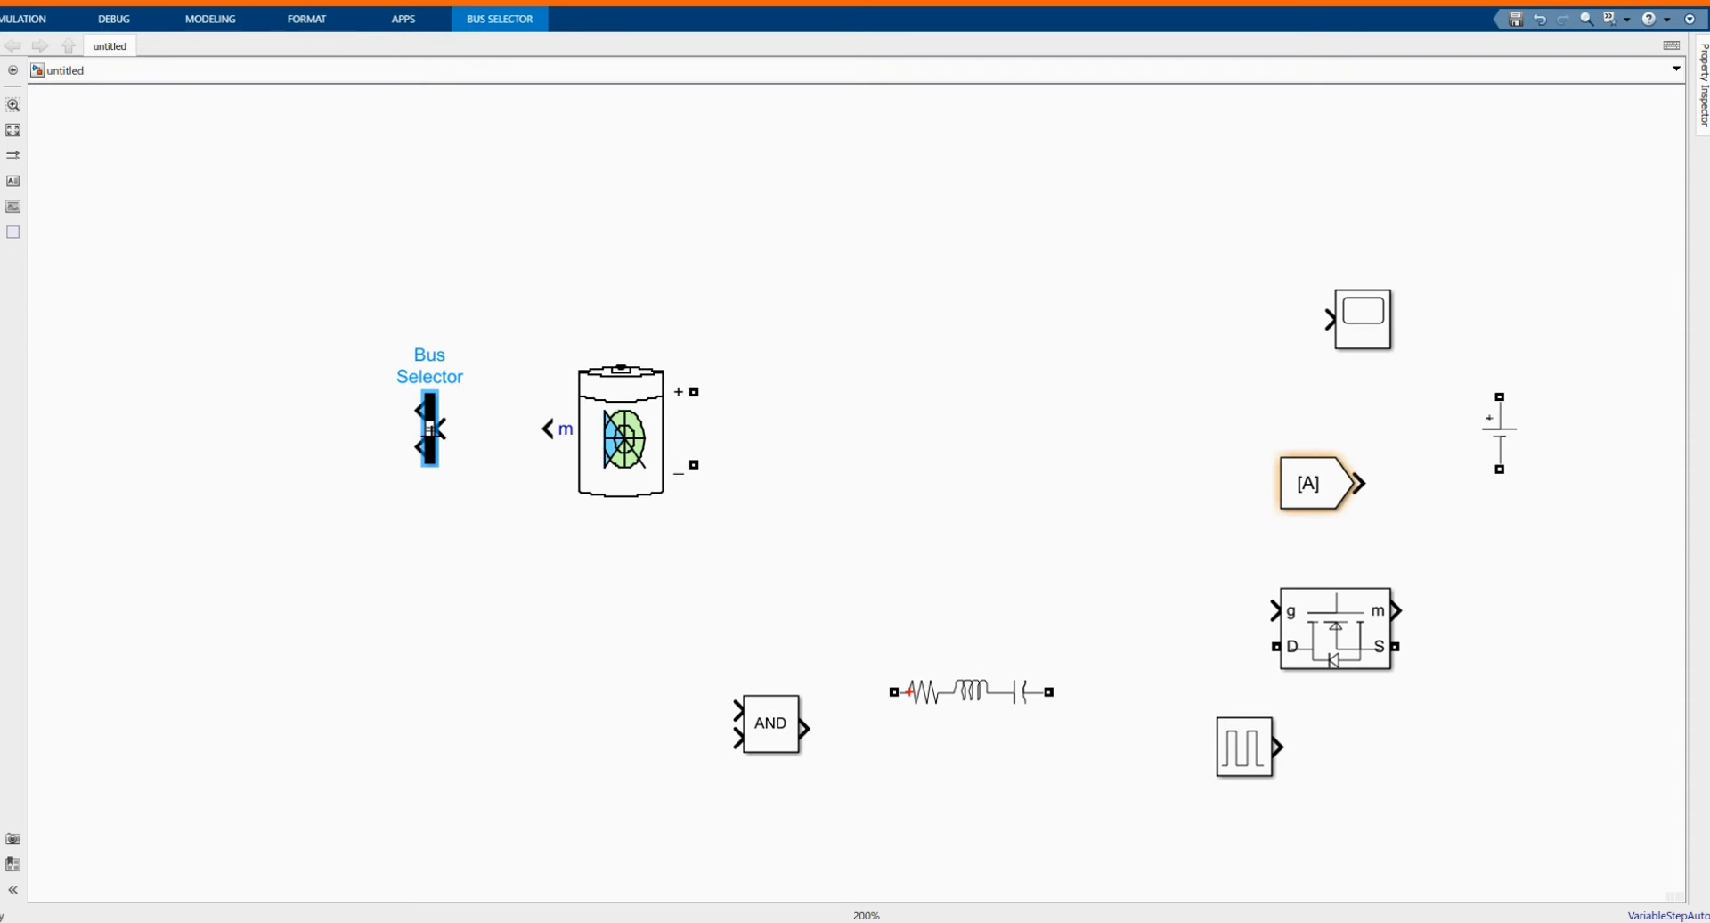
pyautogui.moveTo(442, 428); pyautogui.dragTo(552, 428)
pyautogui.click(1672, 99)
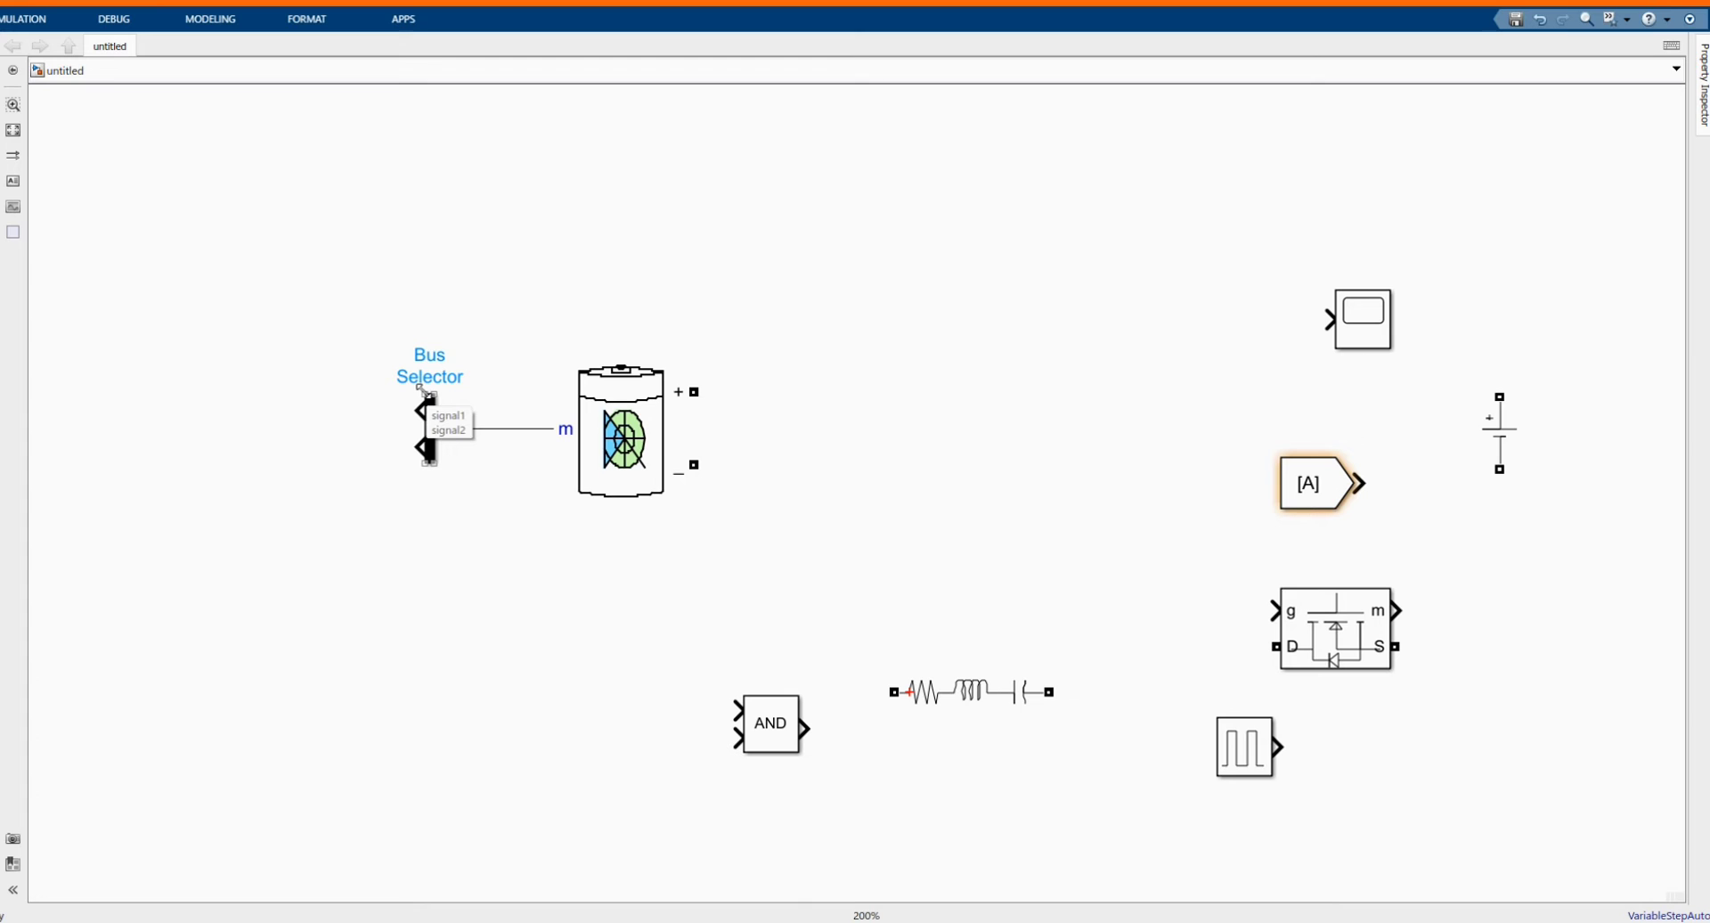
# Enlarge the Bus Selector and remove the placeholder elements signal1 and signal2 from its selected elements
pyautogui.moveTo(426, 394)
pyautogui.mouseDown()
pyautogui.moveTo(428, 358)
pyautogui.moveTo(450, 410)
pyautogui.mouseUp()
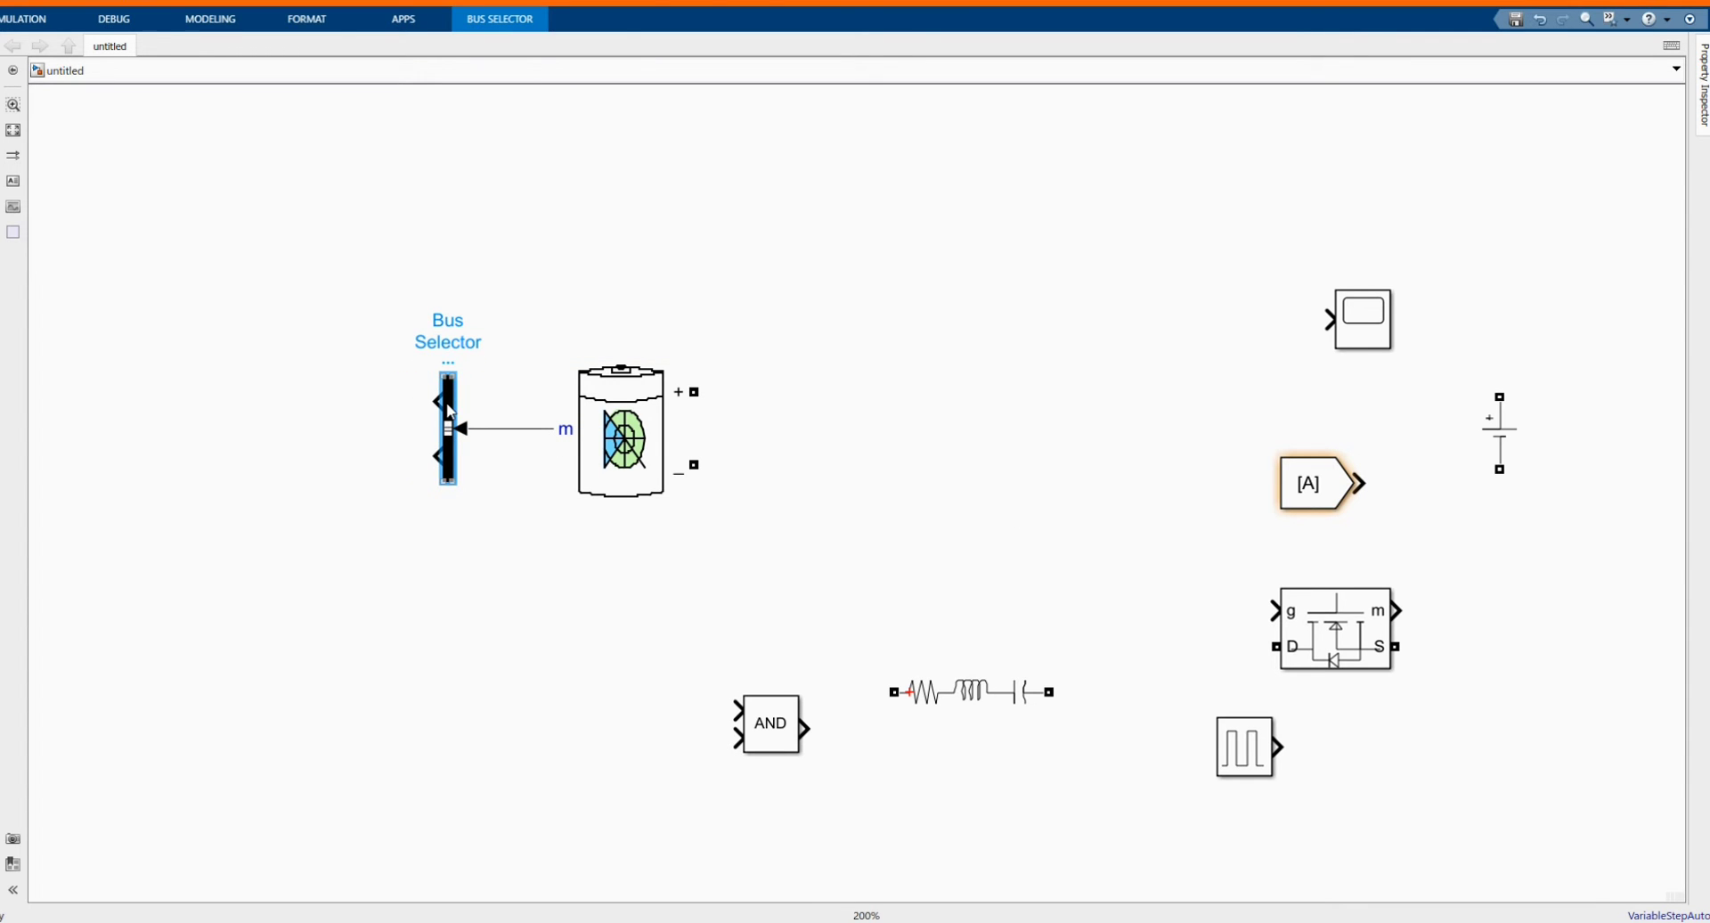
pyautogui.doubleClick(449, 410)
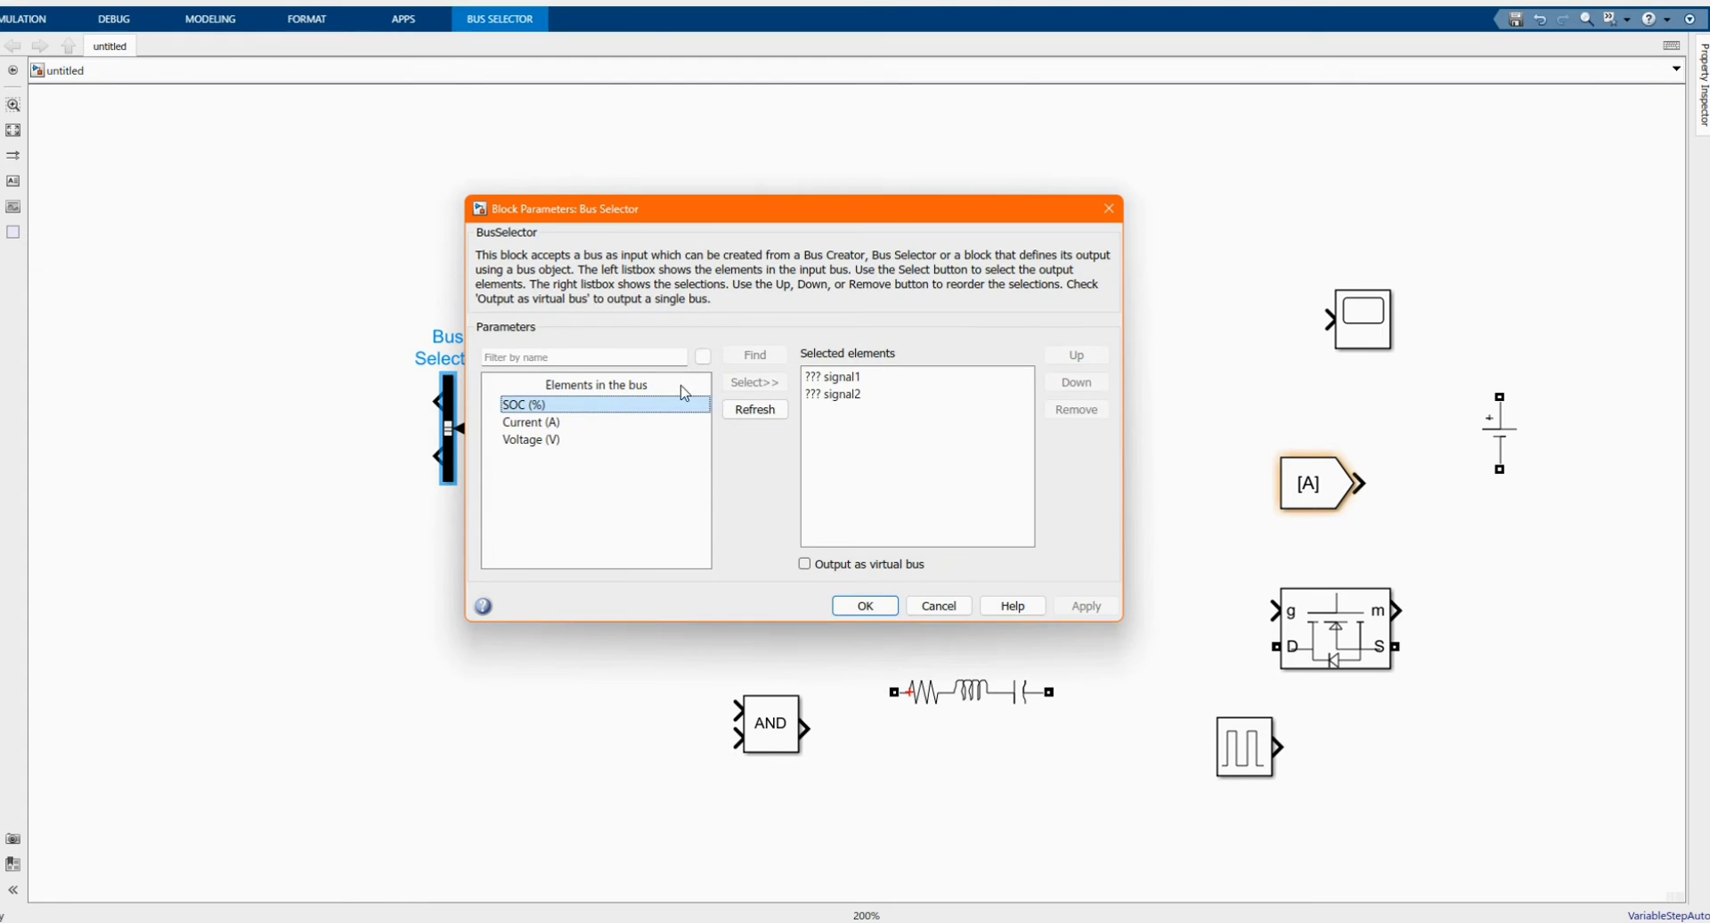
pyautogui.click(935, 377)
pyautogui.click(760, 413)
pyautogui.click(1082, 409)
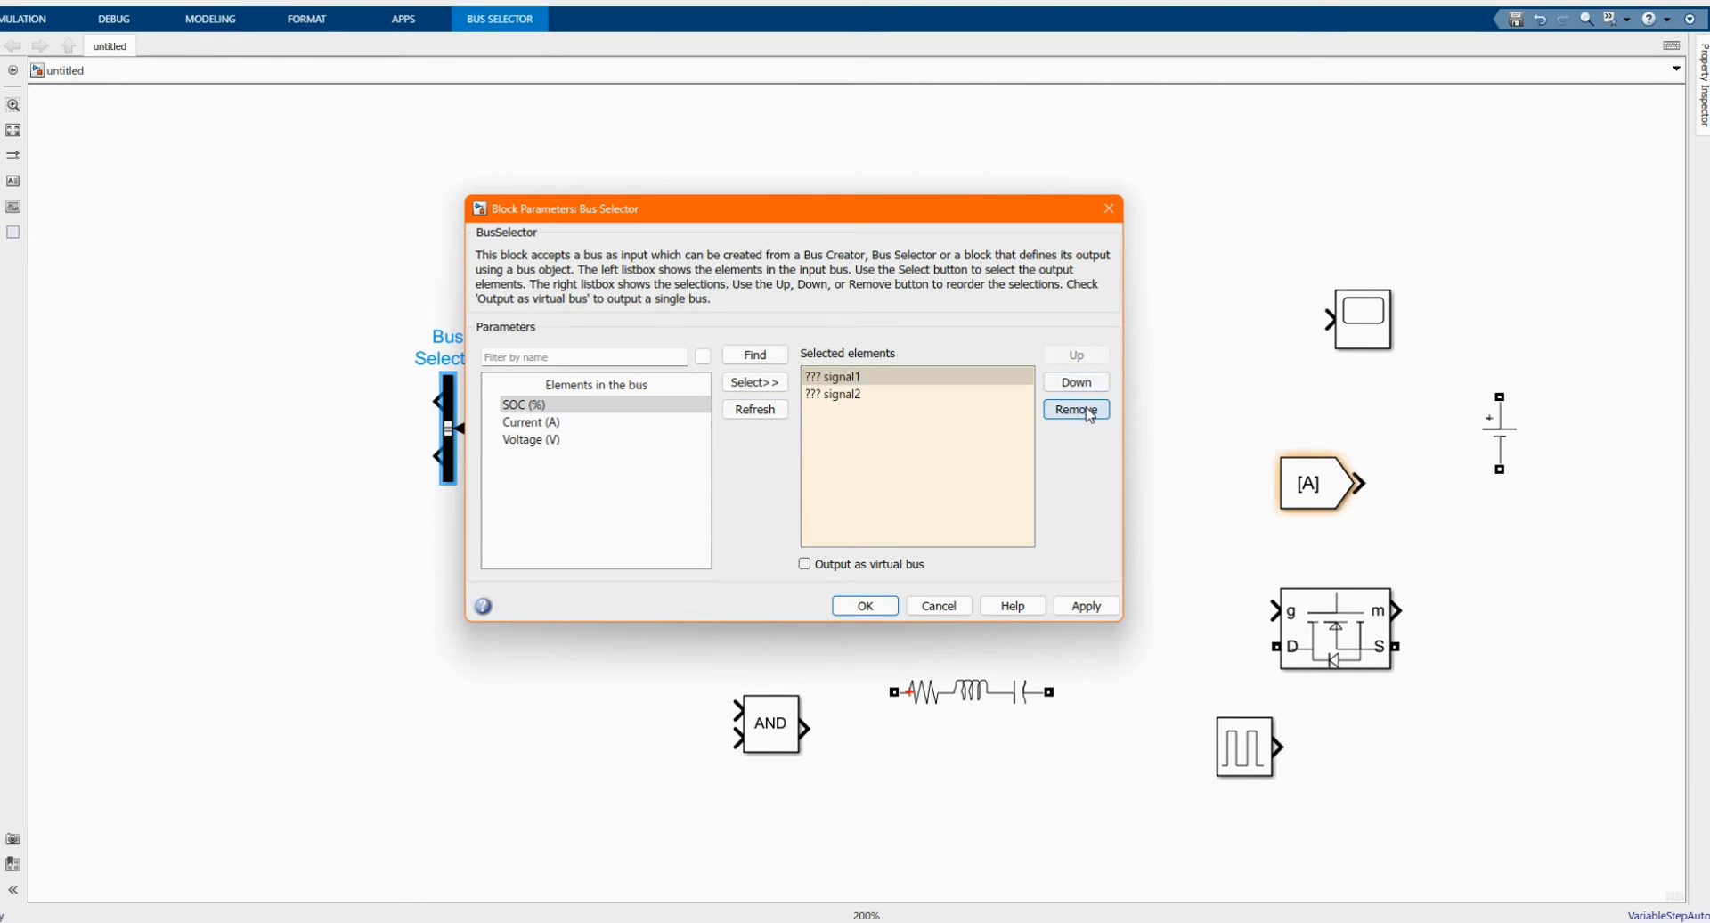
pyautogui.click(1082, 408)
# Output the battery bus elements SOC (%), Current (A) and Voltage (V) from the Bus Selector
pyautogui.click(755, 381)
pyautogui.click(531, 421)
pyautogui.click(756, 382)
pyautogui.click(531, 439)
pyautogui.click(755, 381)
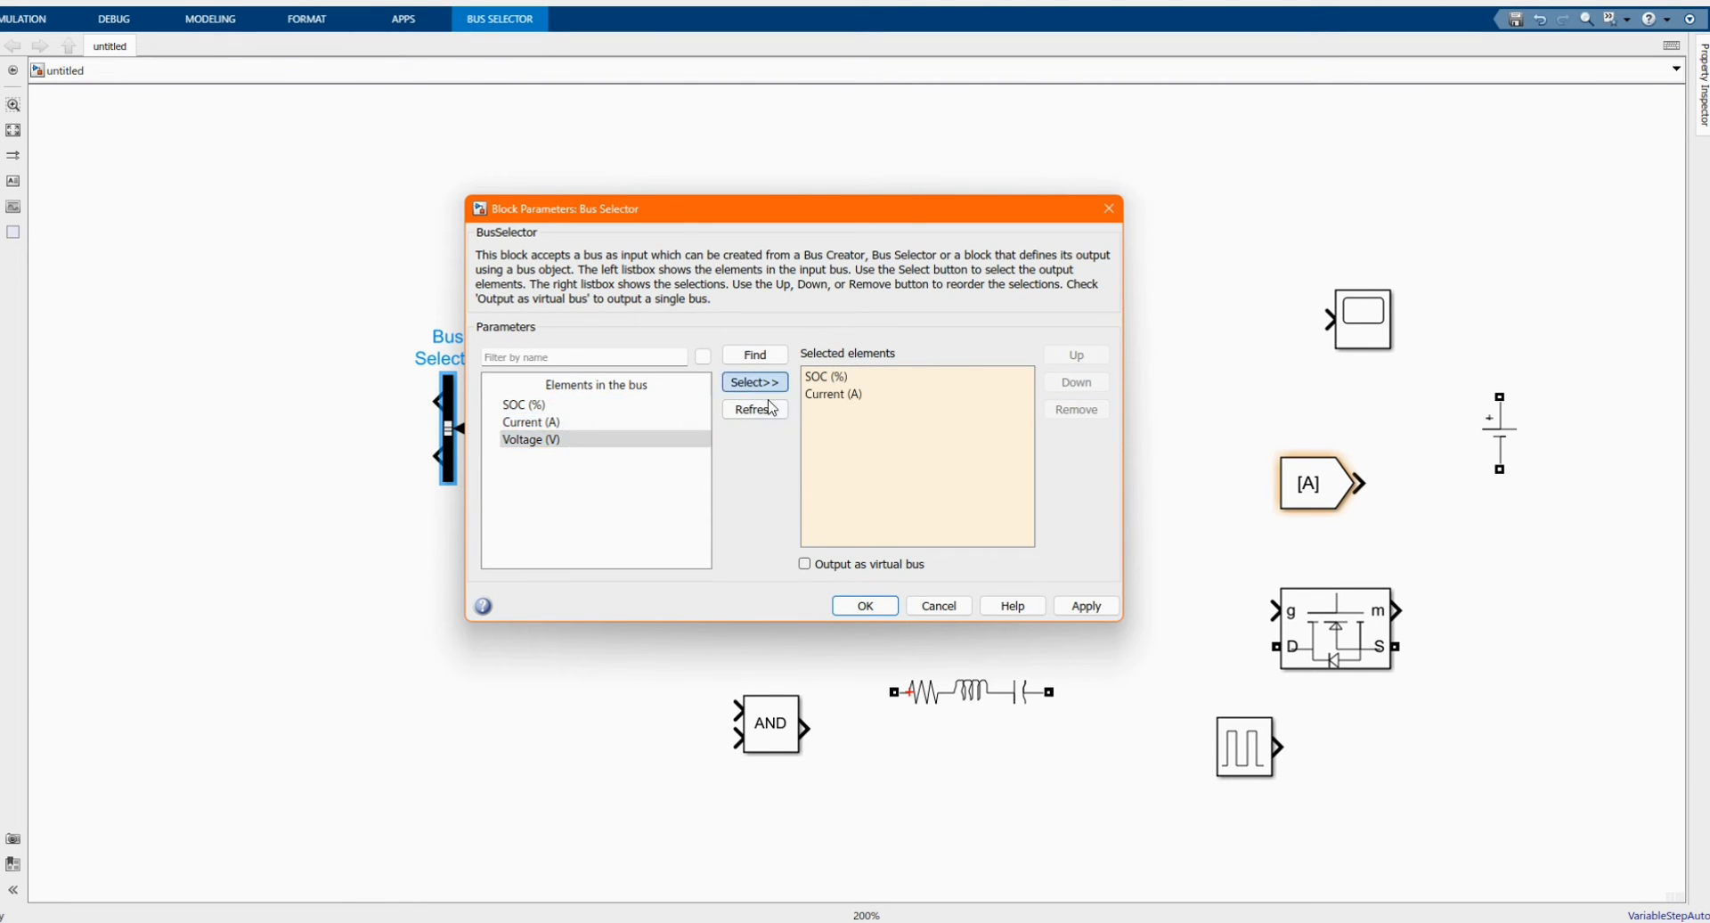
pyautogui.click(893, 604)
pyautogui.click(894, 605)
# Set the Battery to the Lead-Acid type with a nominal voltage of 12 V and a rated capacity of 20 Ah
pyautogui.doubleClick(621, 437)
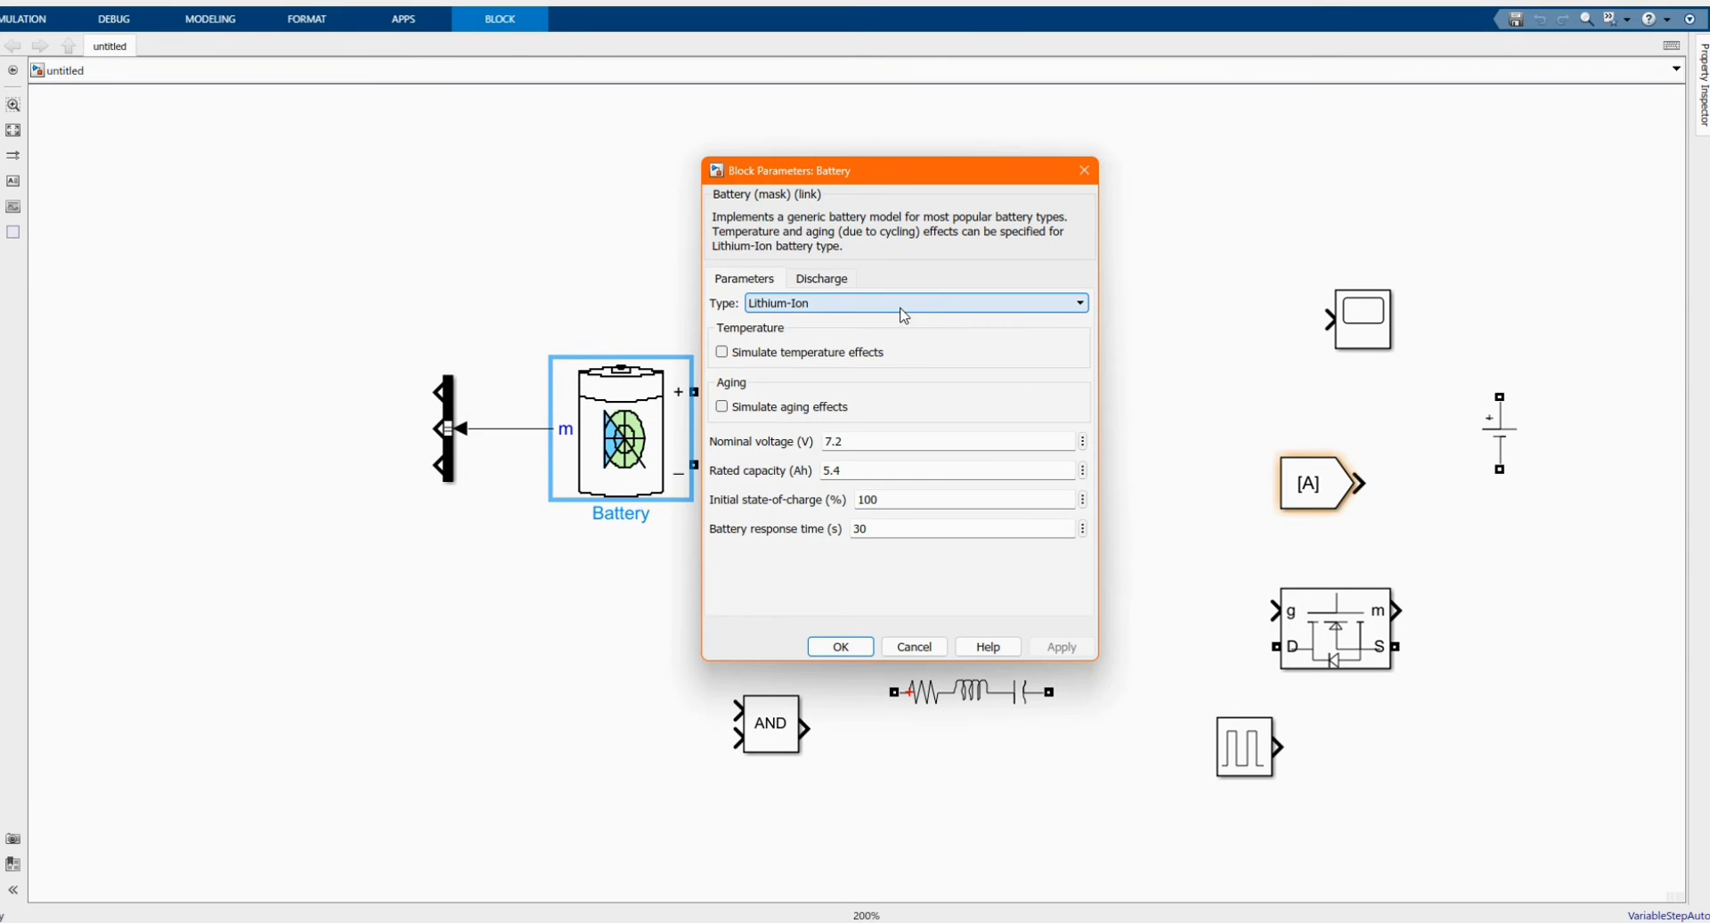
pyautogui.click(904, 304)
pyautogui.click(869, 319)
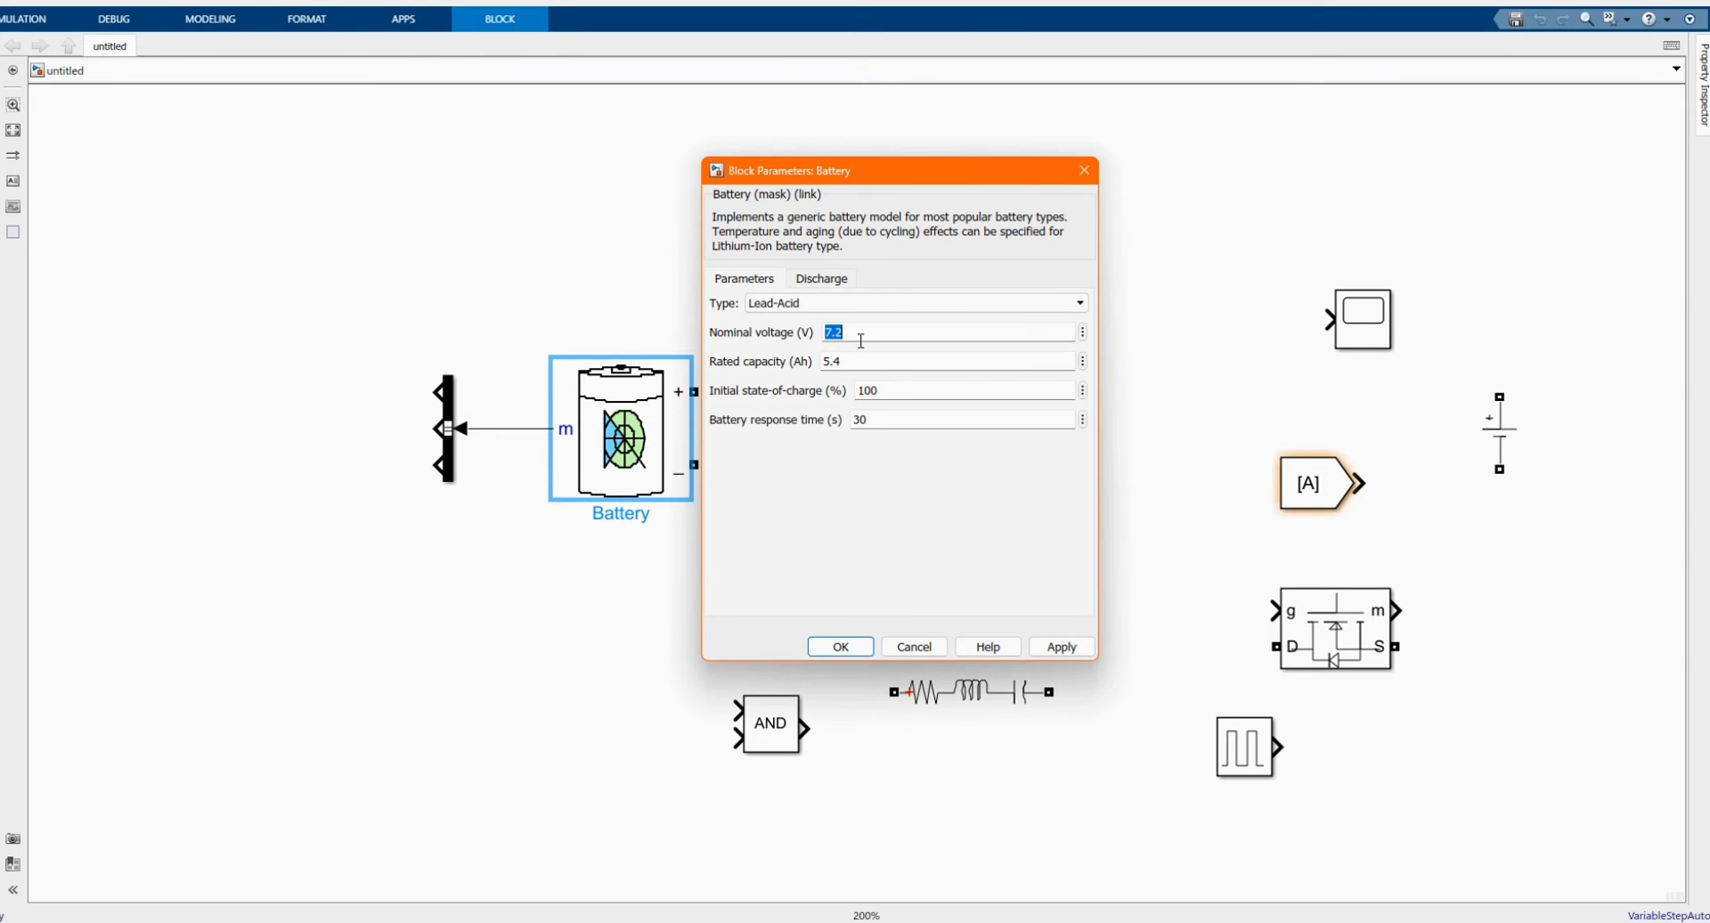
pyautogui.write('12')
pyautogui.doubleClick(855, 361)
pyautogui.write('20')
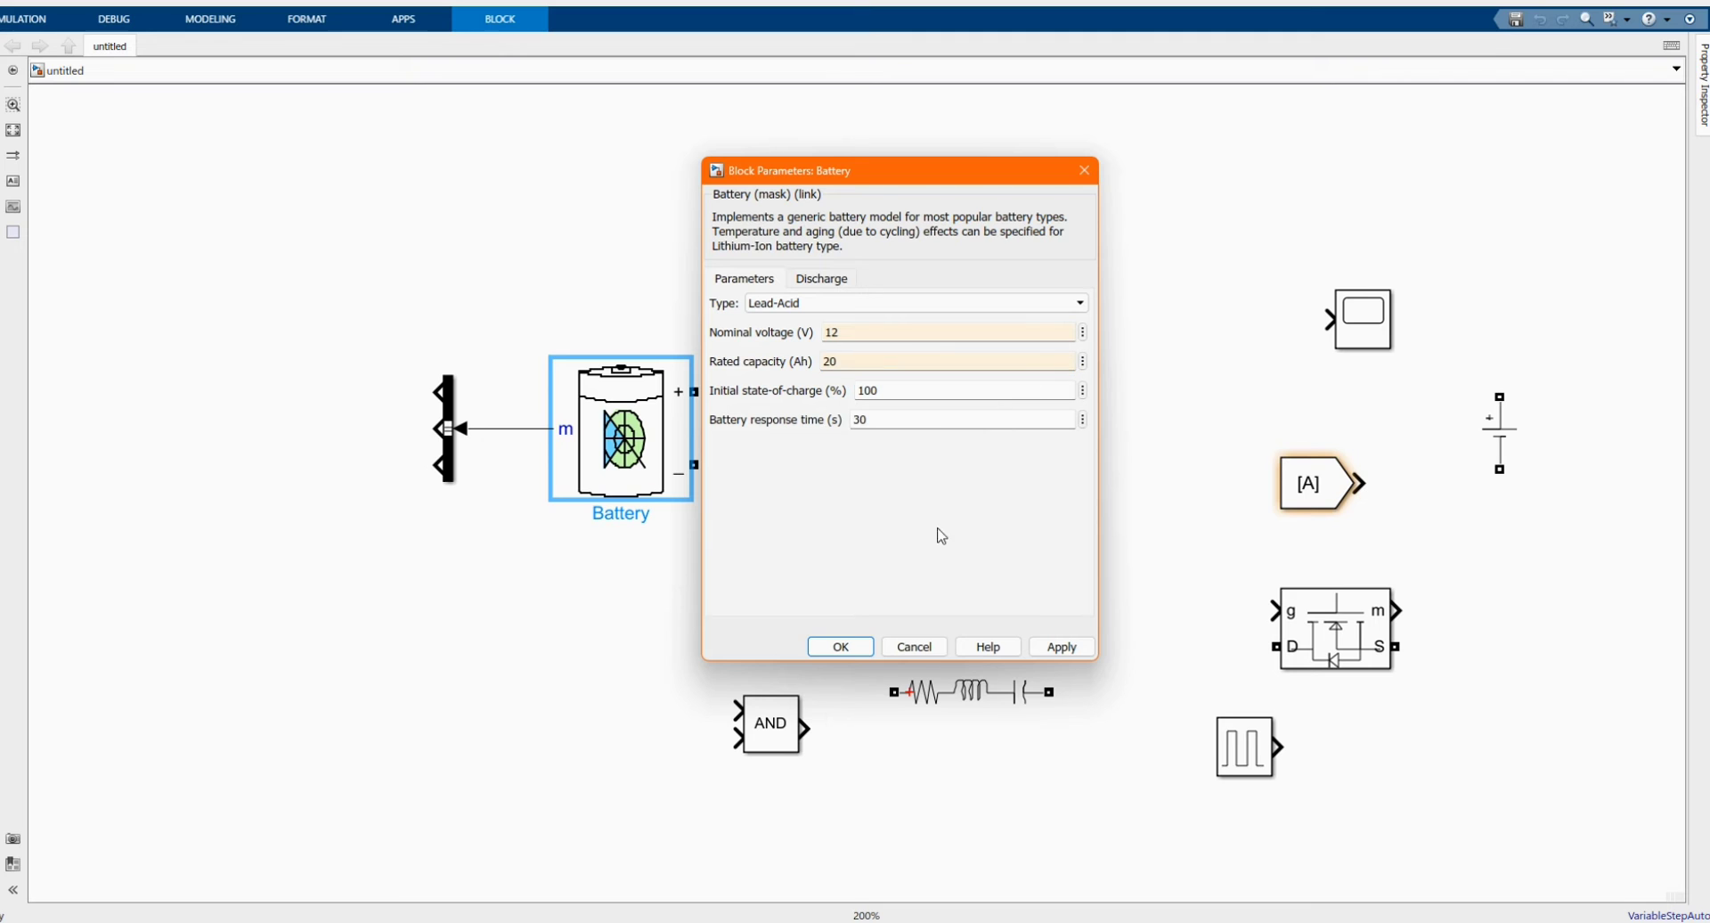
pyautogui.click(1049, 647)
pyautogui.click(840, 646)
# Set the Battery's initial state-of-charge to 80 %
pyautogui.doubleClick(624, 428)
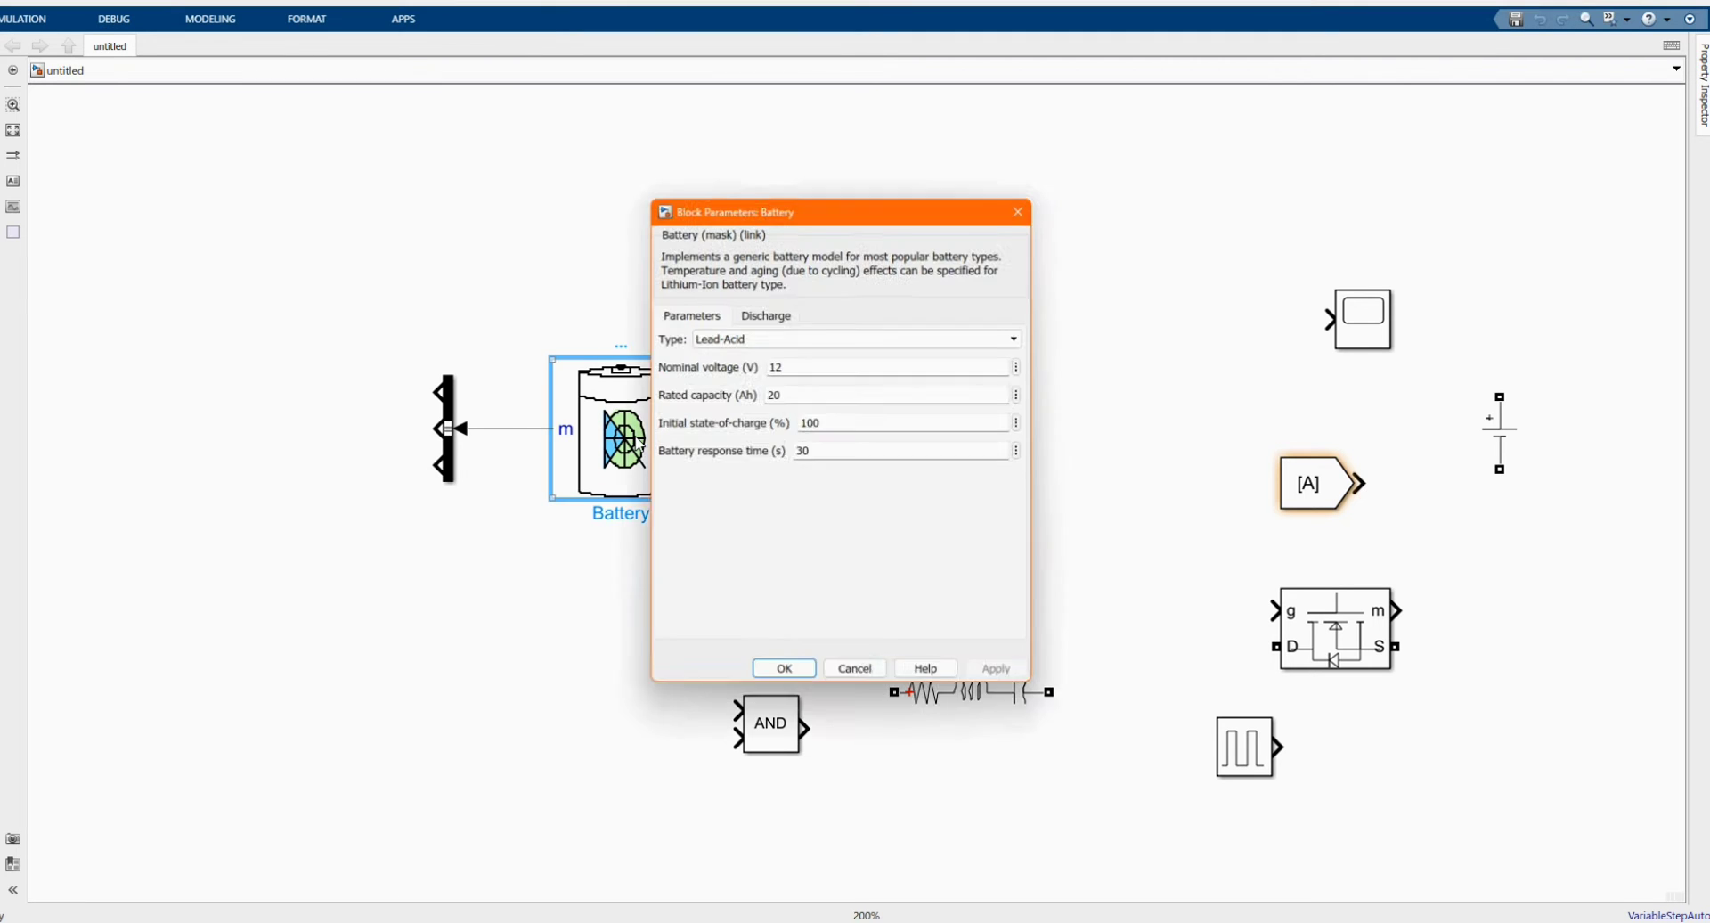
pyautogui.doubleClick(869, 391)
pyautogui.write('80')
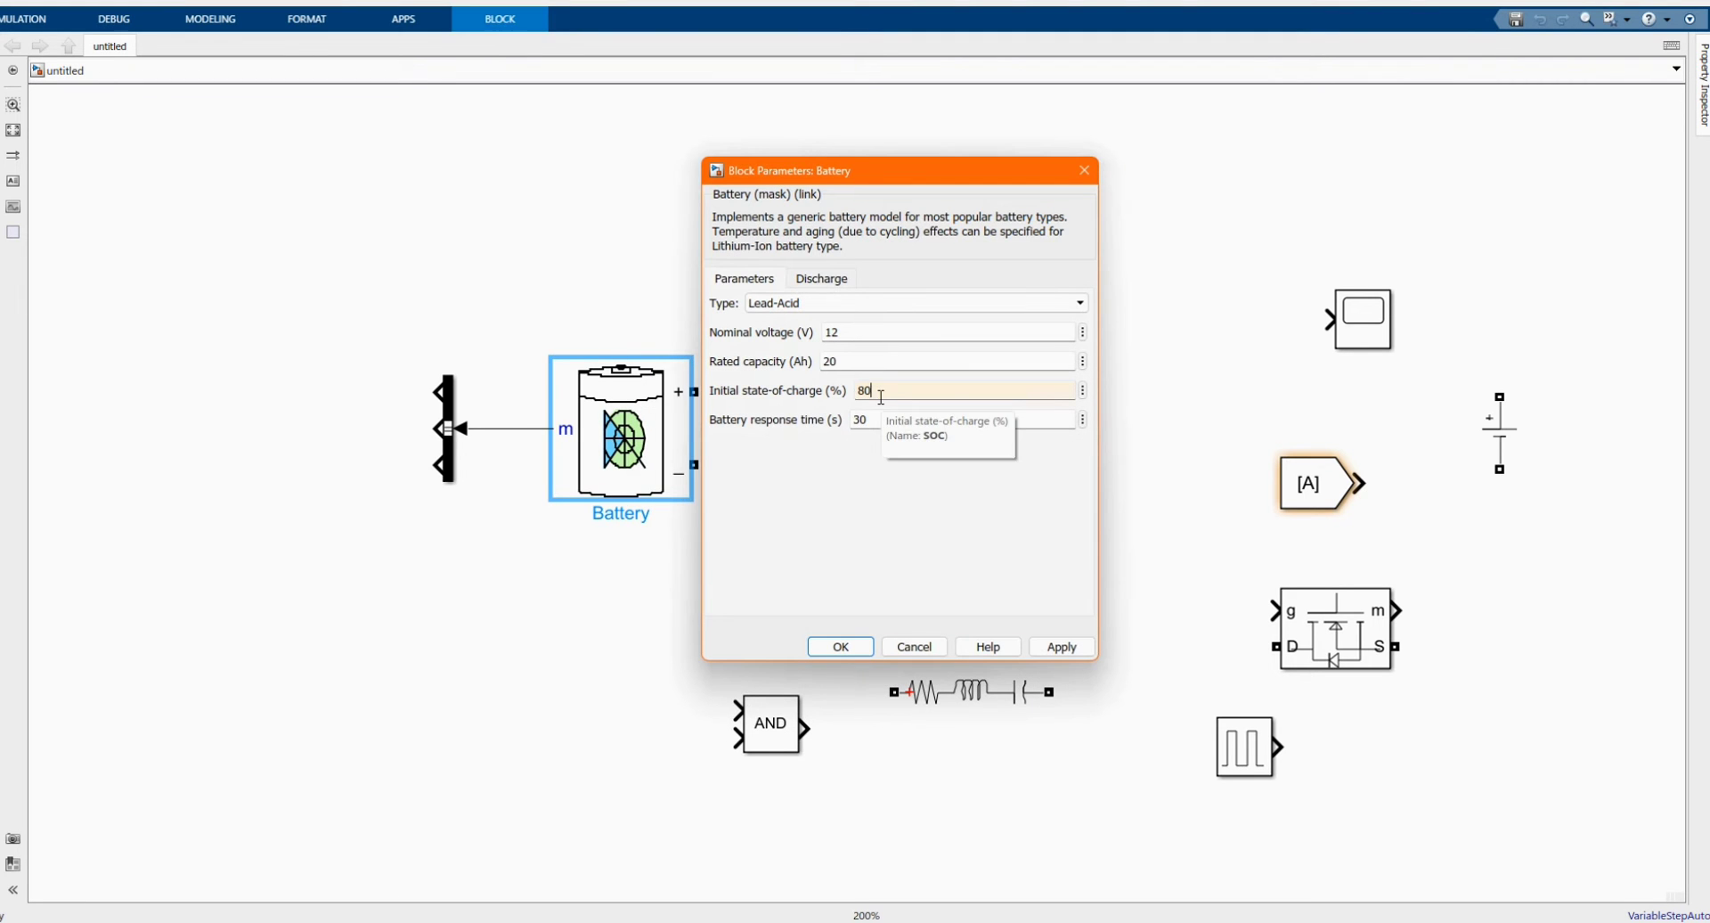
pyautogui.click(840, 646)
# Move the Series RLC Branch level with the Battery's negative terminal and make it an RL branch with 0.1 ohms and 10e-3 H
pyautogui.scroll(-1, 862, 497)
pyautogui.moveTo(897, 660); pyautogui.dragTo(905, 459)
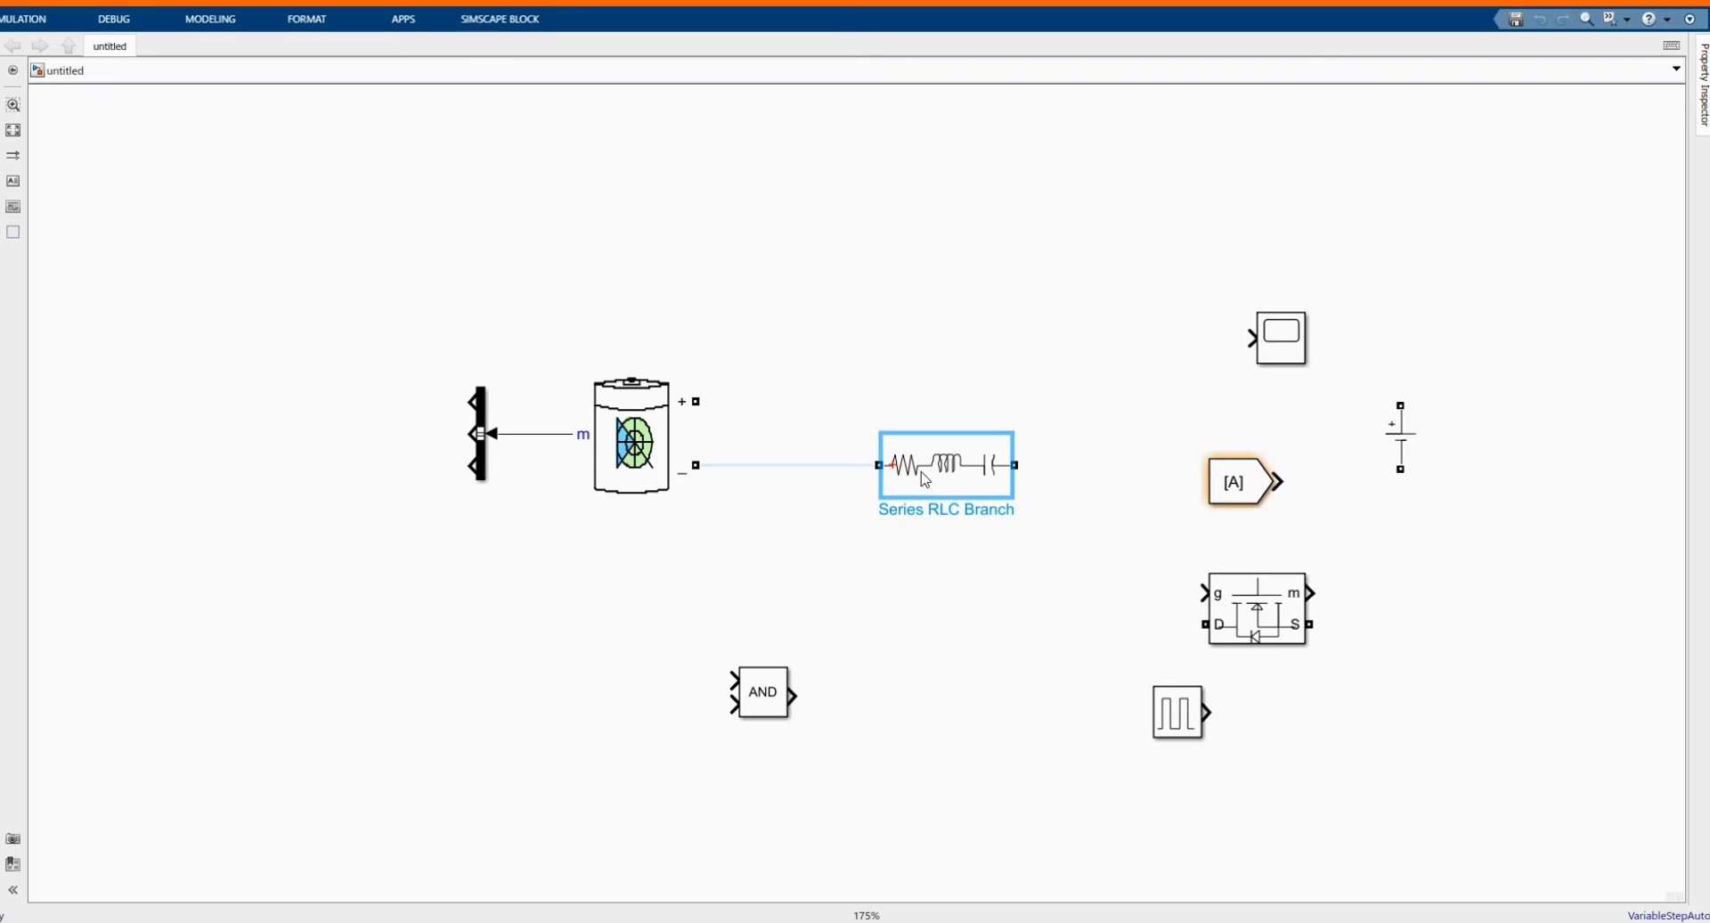
pyautogui.doubleClick(925, 479)
pyautogui.click(1165, 374)
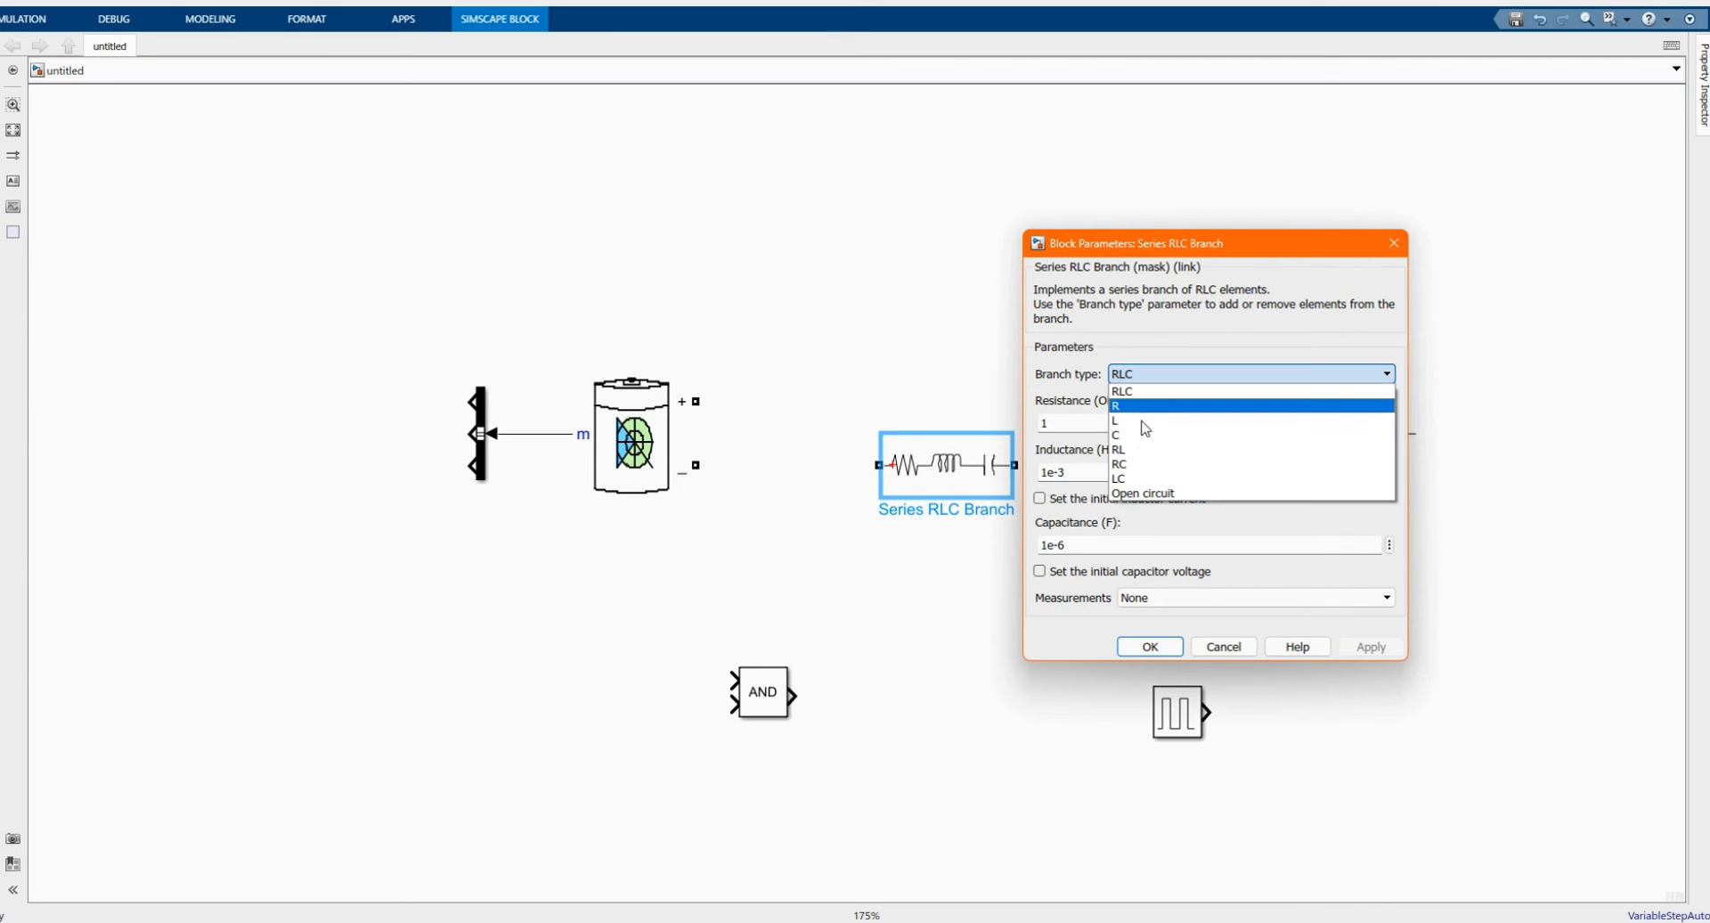
pyautogui.click(1124, 448)
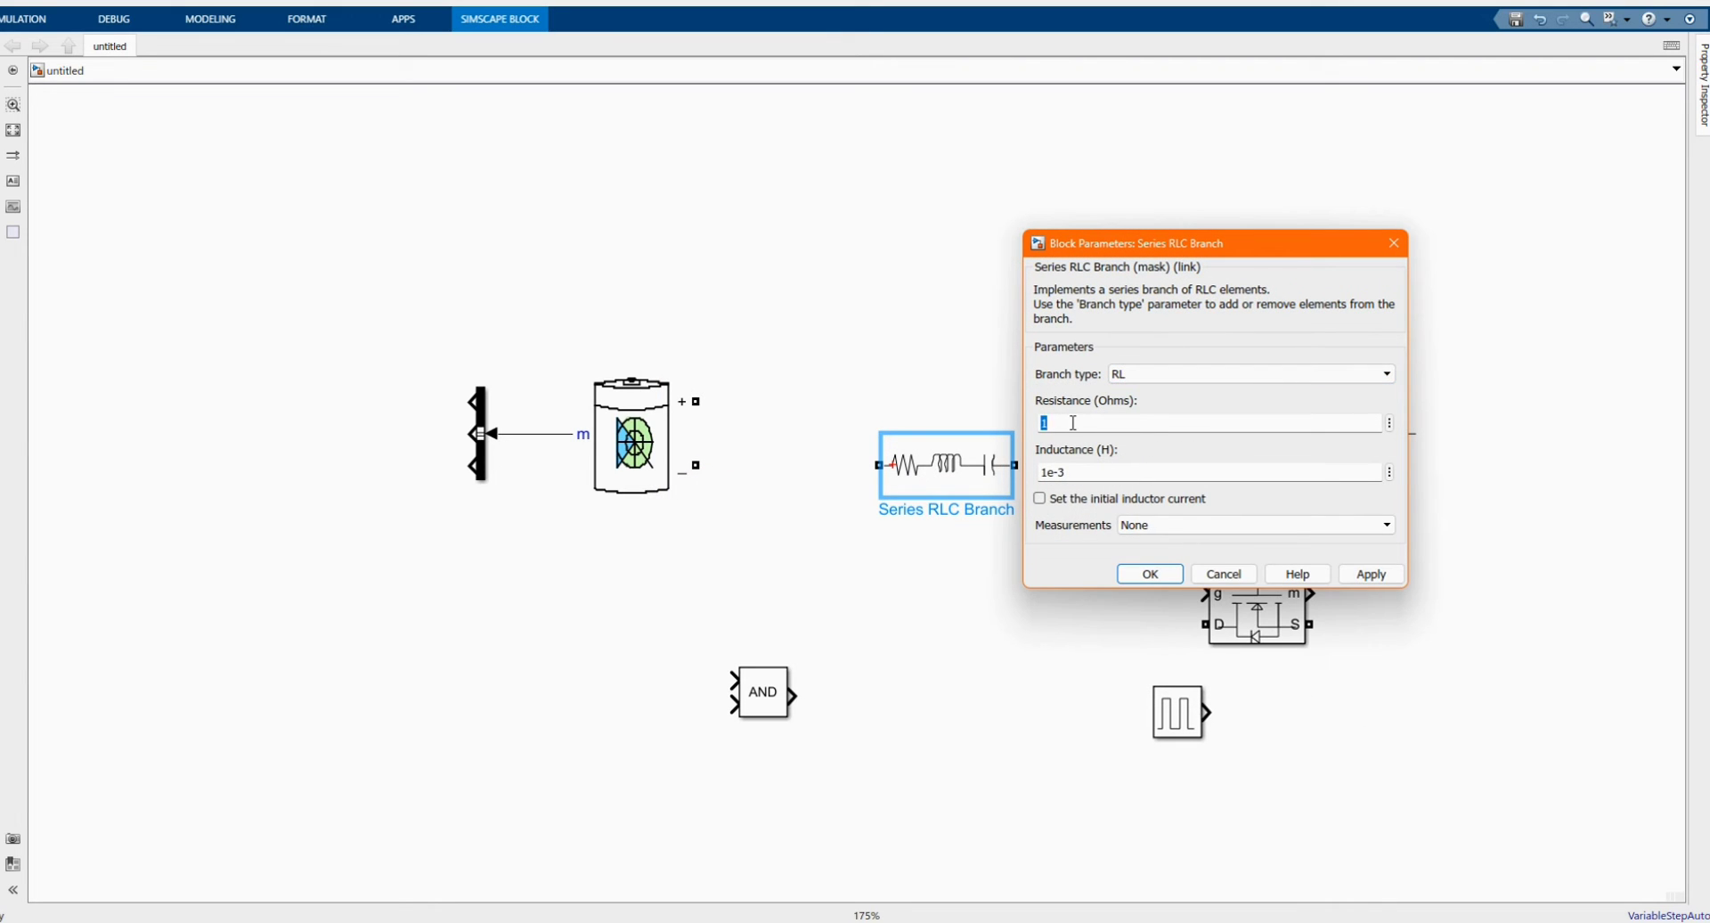
pyautogui.write('0.1')
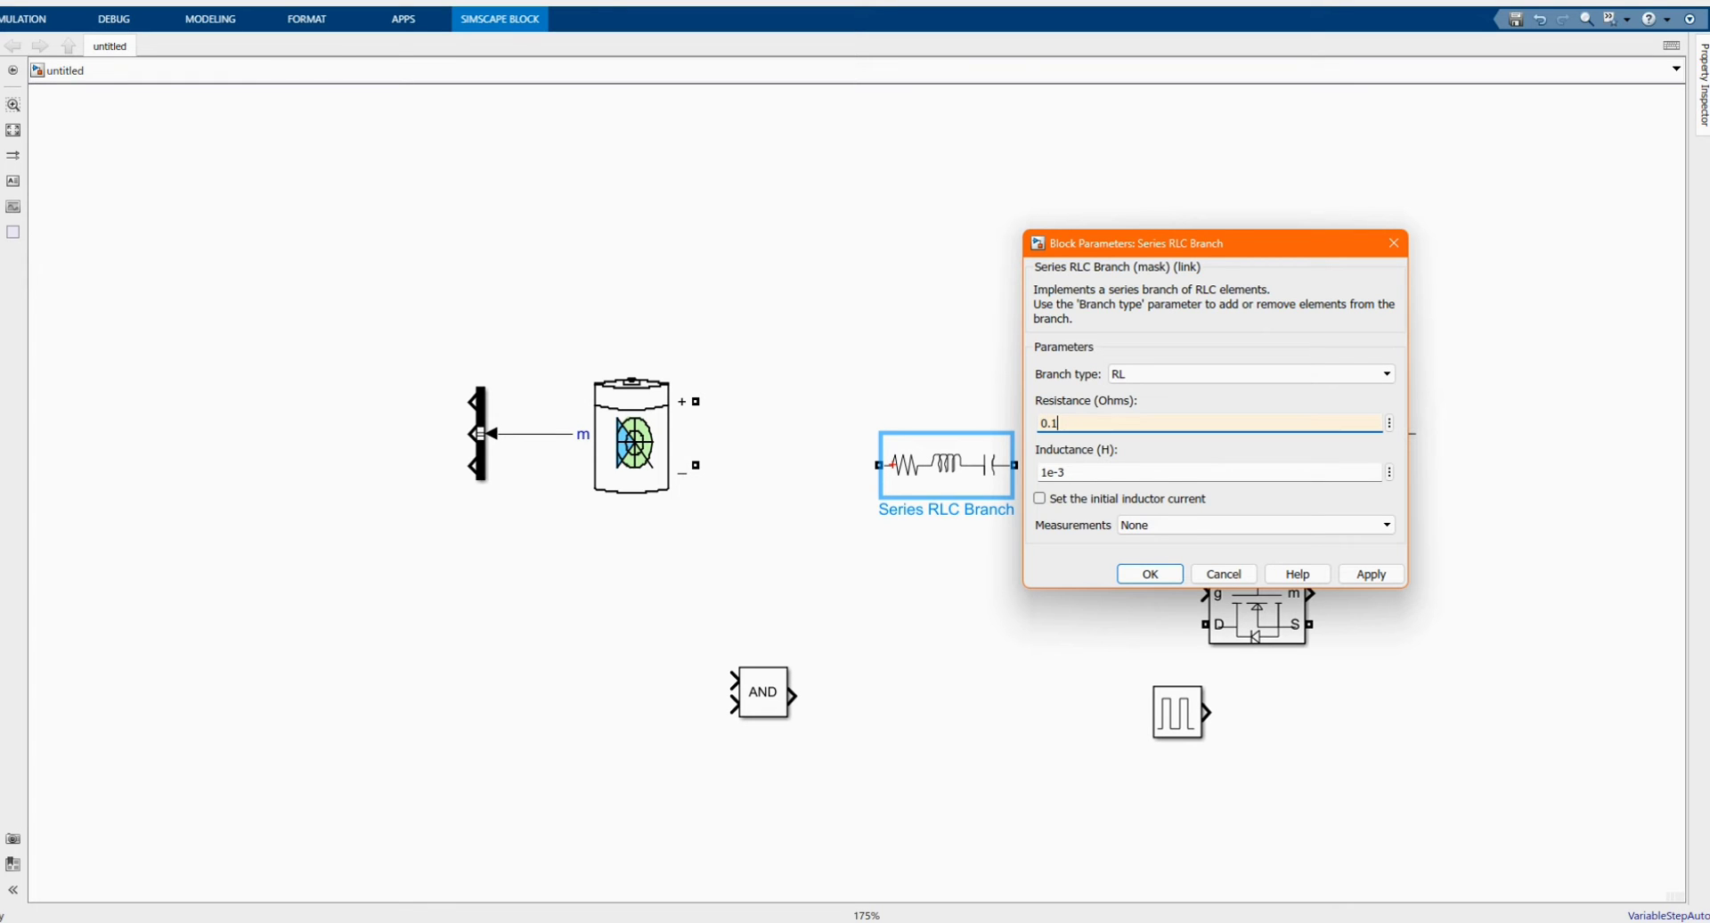
pyautogui.click(1146, 465)
pyautogui.click(1048, 472)
pyautogui.write('0')
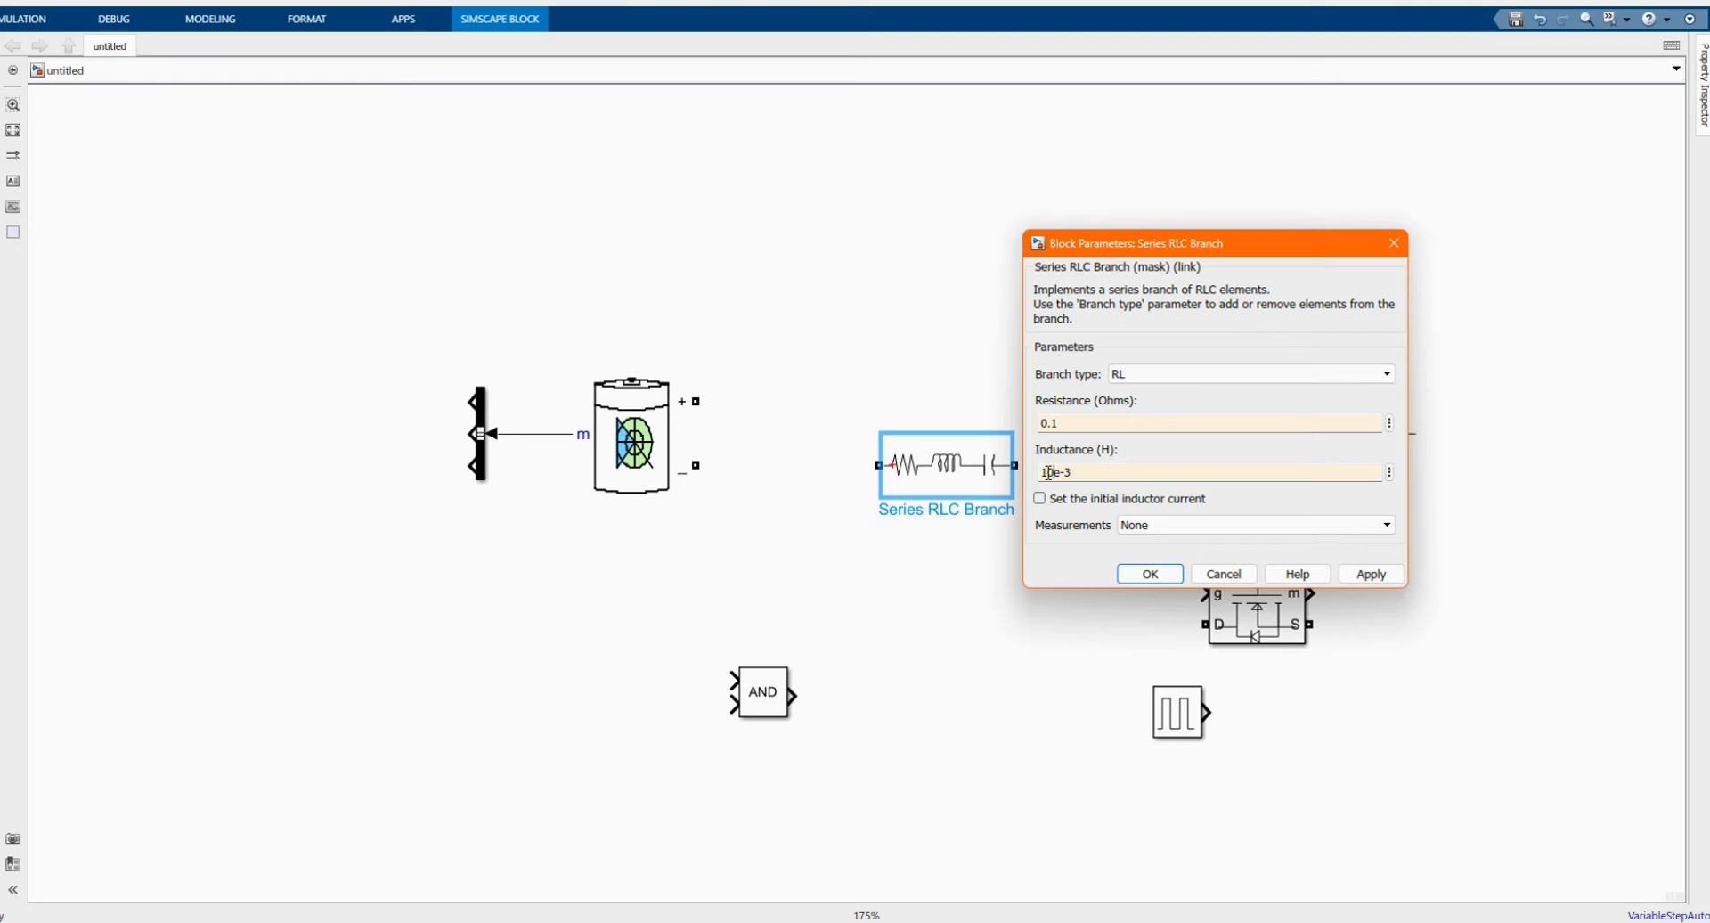
pyautogui.click(1371, 573)
pyautogui.click(1147, 576)
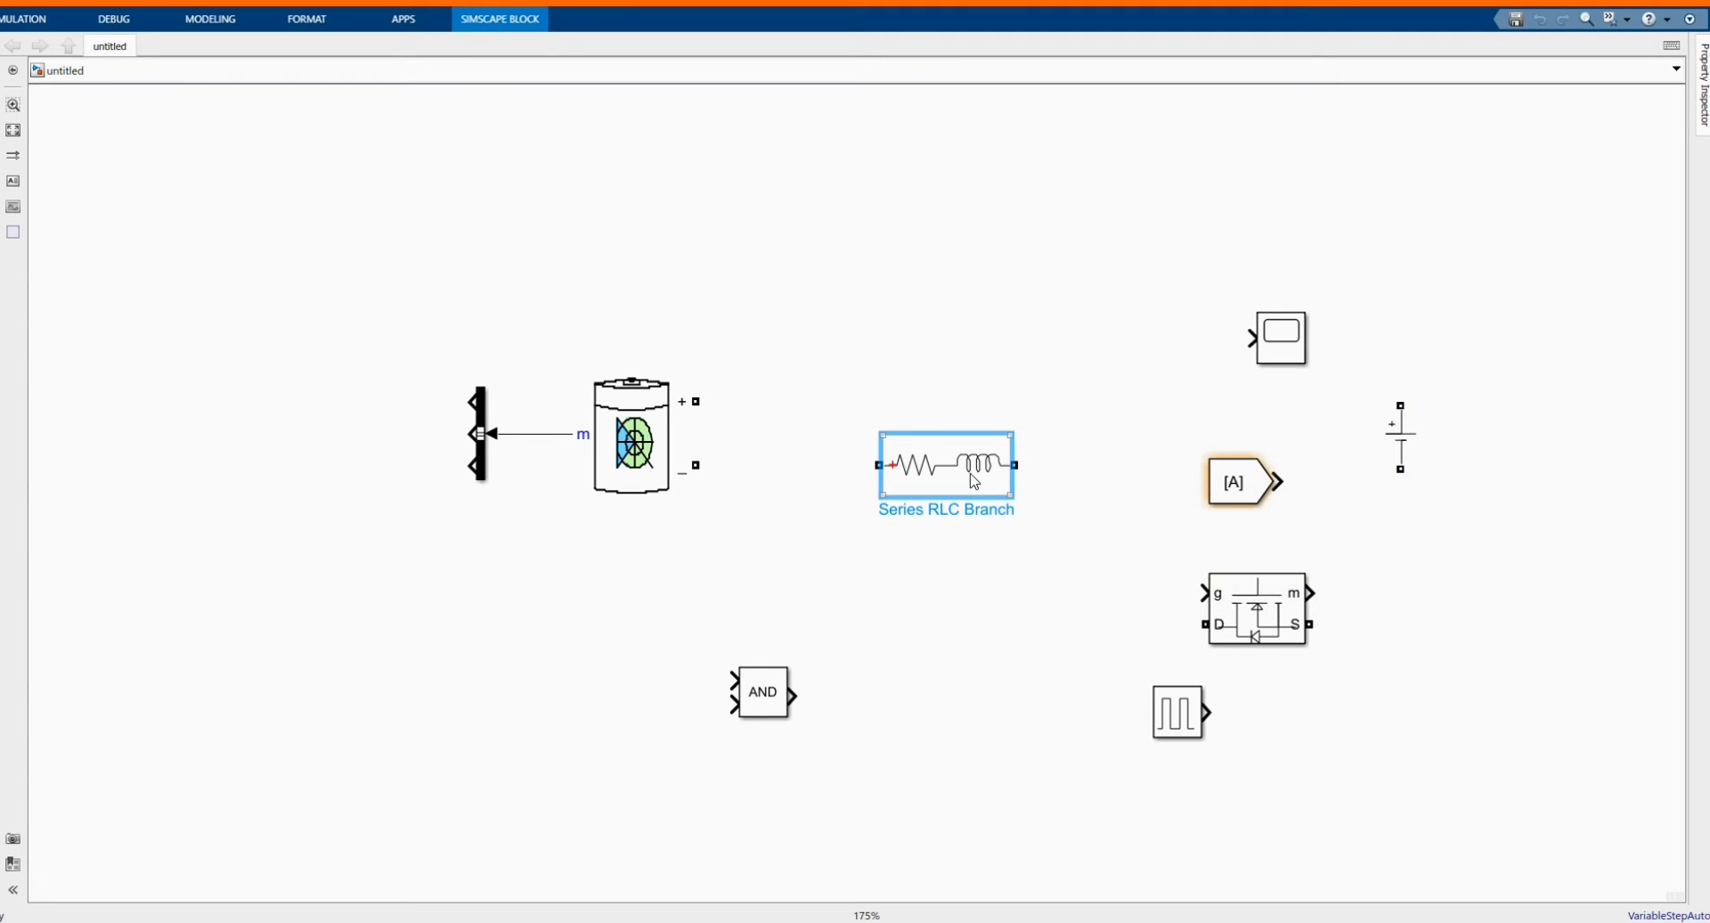
# Duplicate the RL branch, moving the original above the circuit and placing the copy beside the Battery
pyautogui.moveTo(972, 482); pyautogui.dragTo(932, 641)
pyautogui.moveTo(952, 462); pyautogui.dragTo(943, 232)
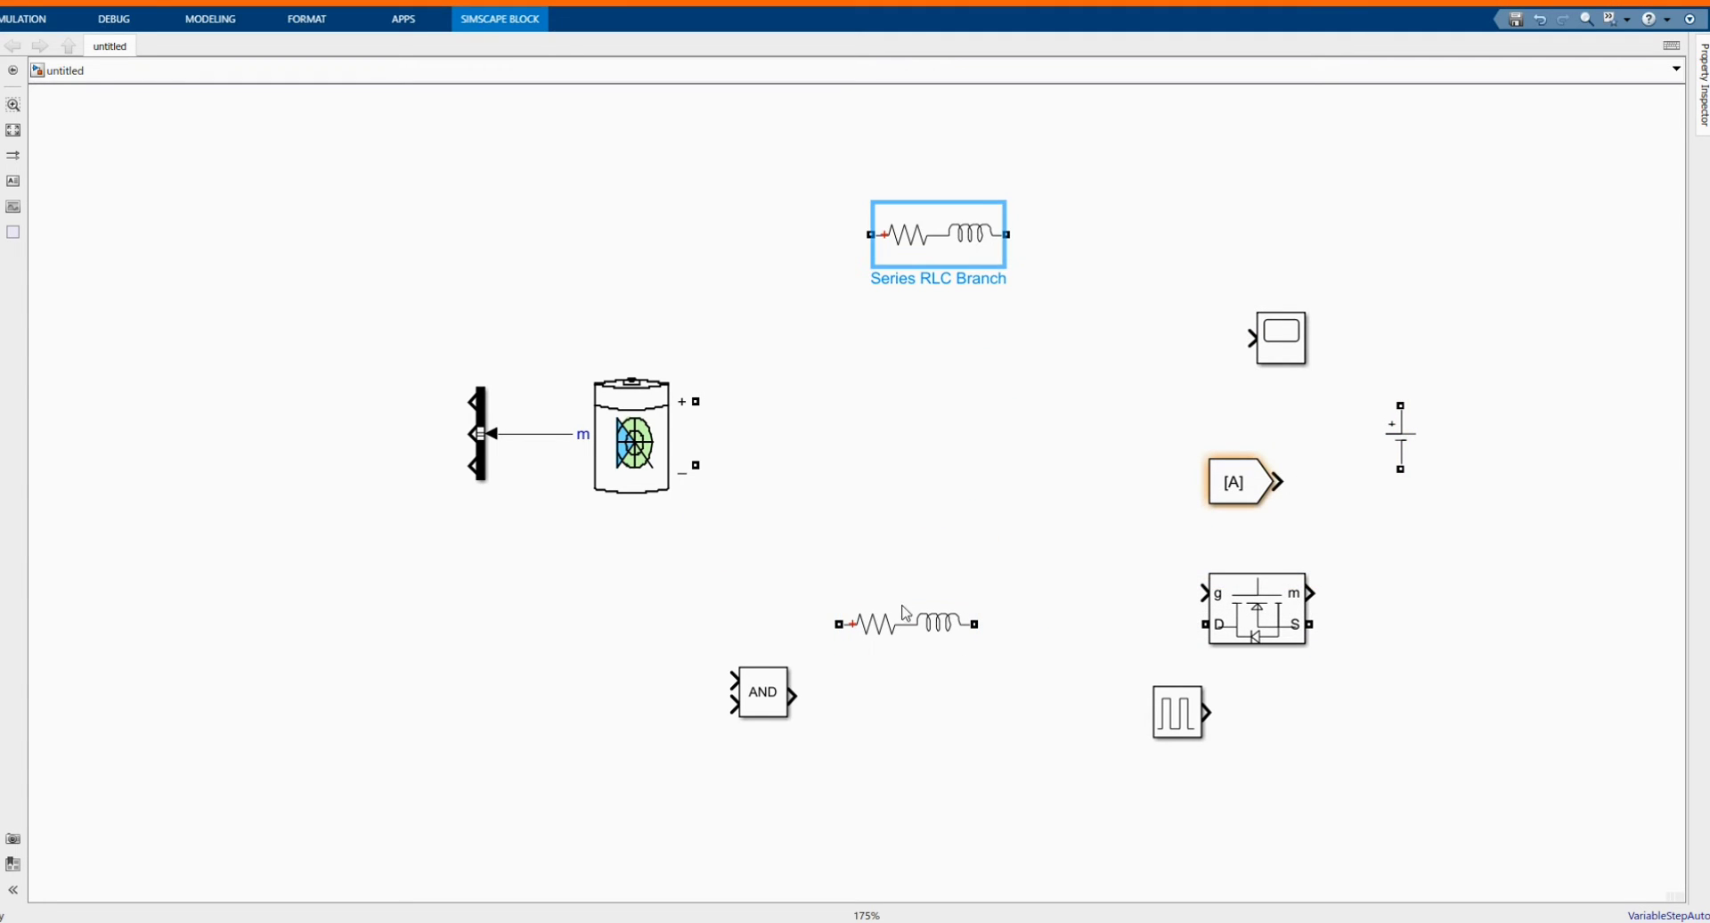
pyautogui.moveTo(906, 615); pyautogui.dragTo(923, 455)
# Change the copied branch beside the Battery to type RC with a resistance of 0.01 ohms and a capacitance of 100e-6 F
pyautogui.doubleClick(935, 479)
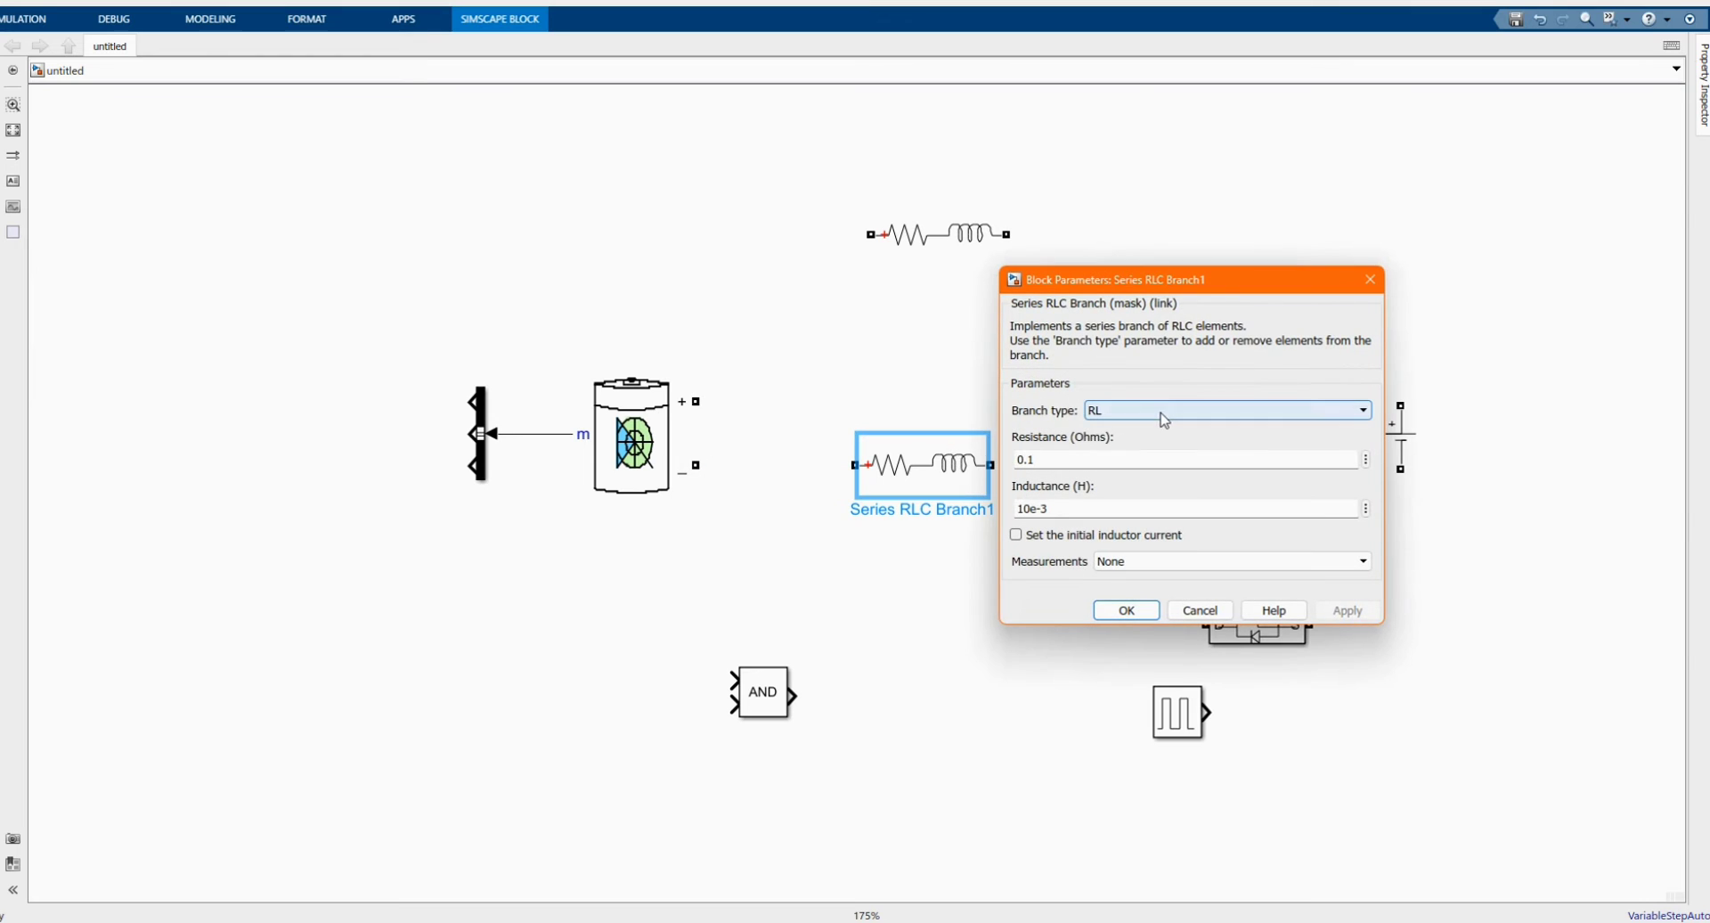
pyautogui.click(1094, 411)
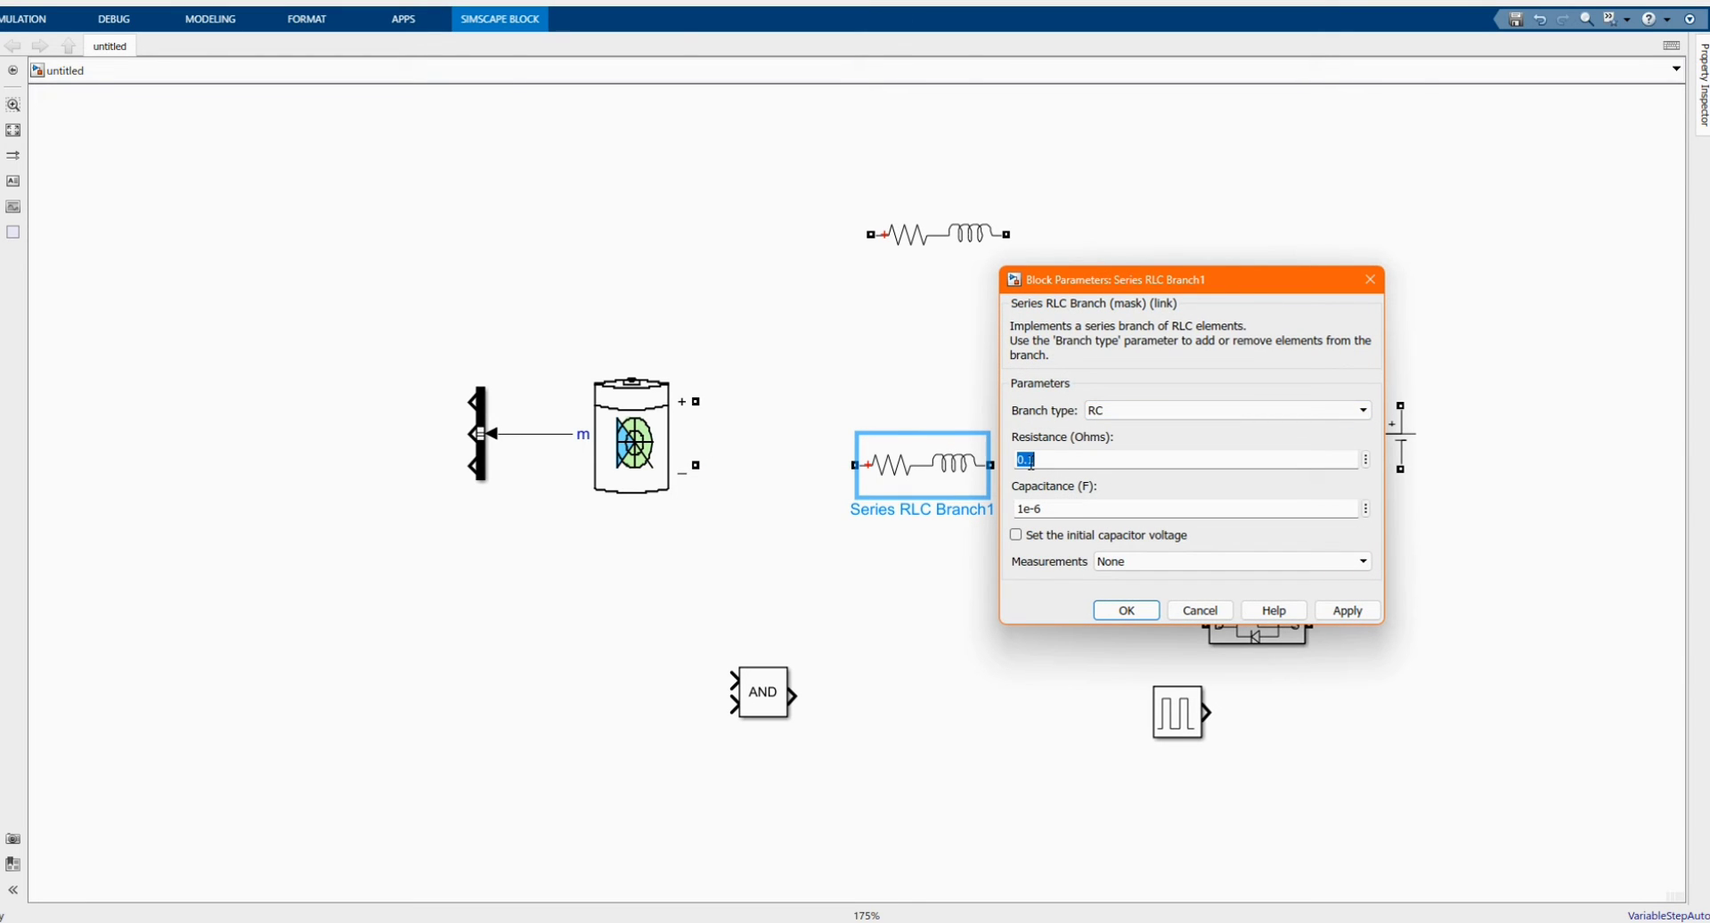
pyautogui.click(1099, 463)
pyautogui.press('Left')
pyautogui.write('0')
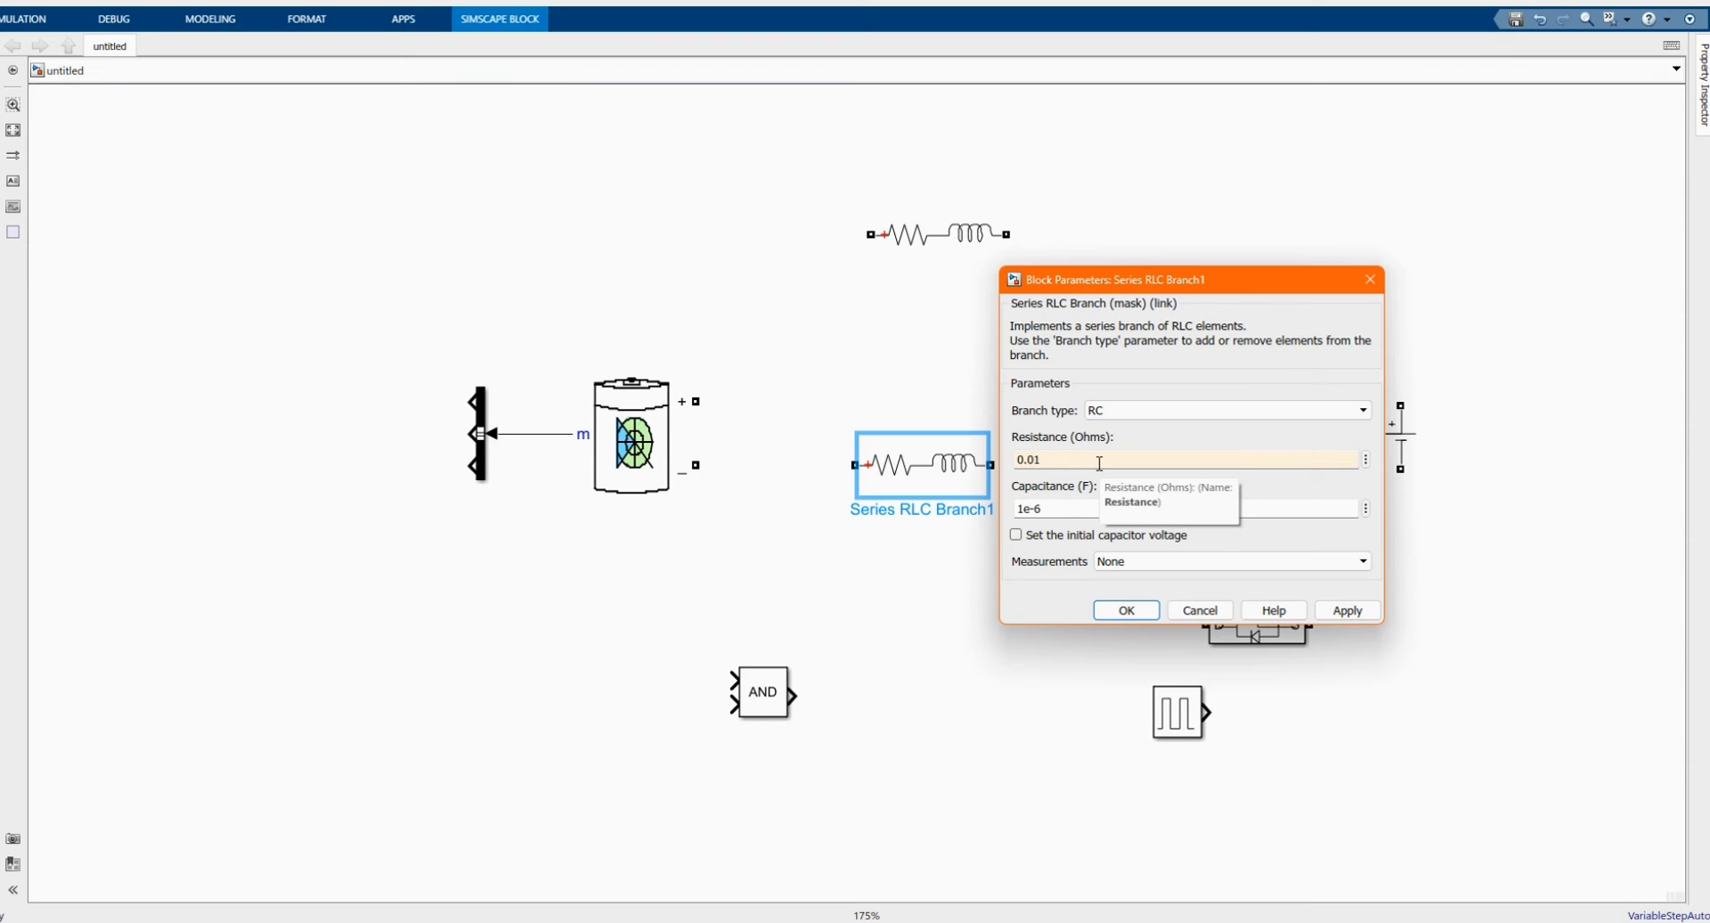
pyautogui.doubleClick(1025, 509)
pyautogui.click(1025, 509)
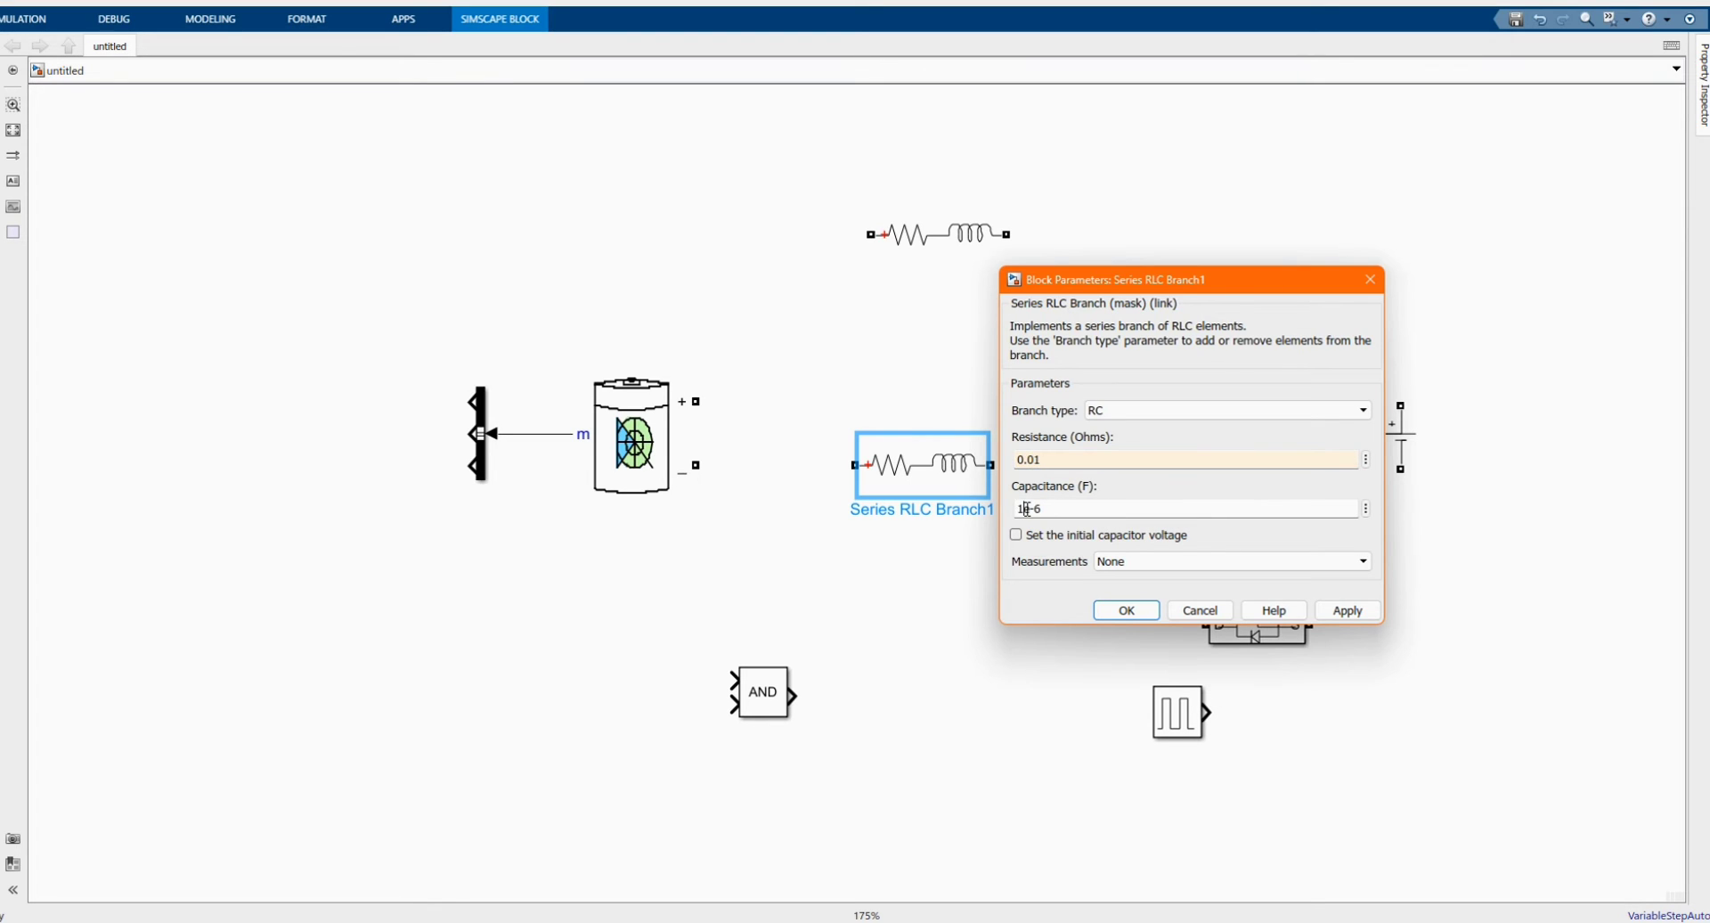
pyautogui.write('0')
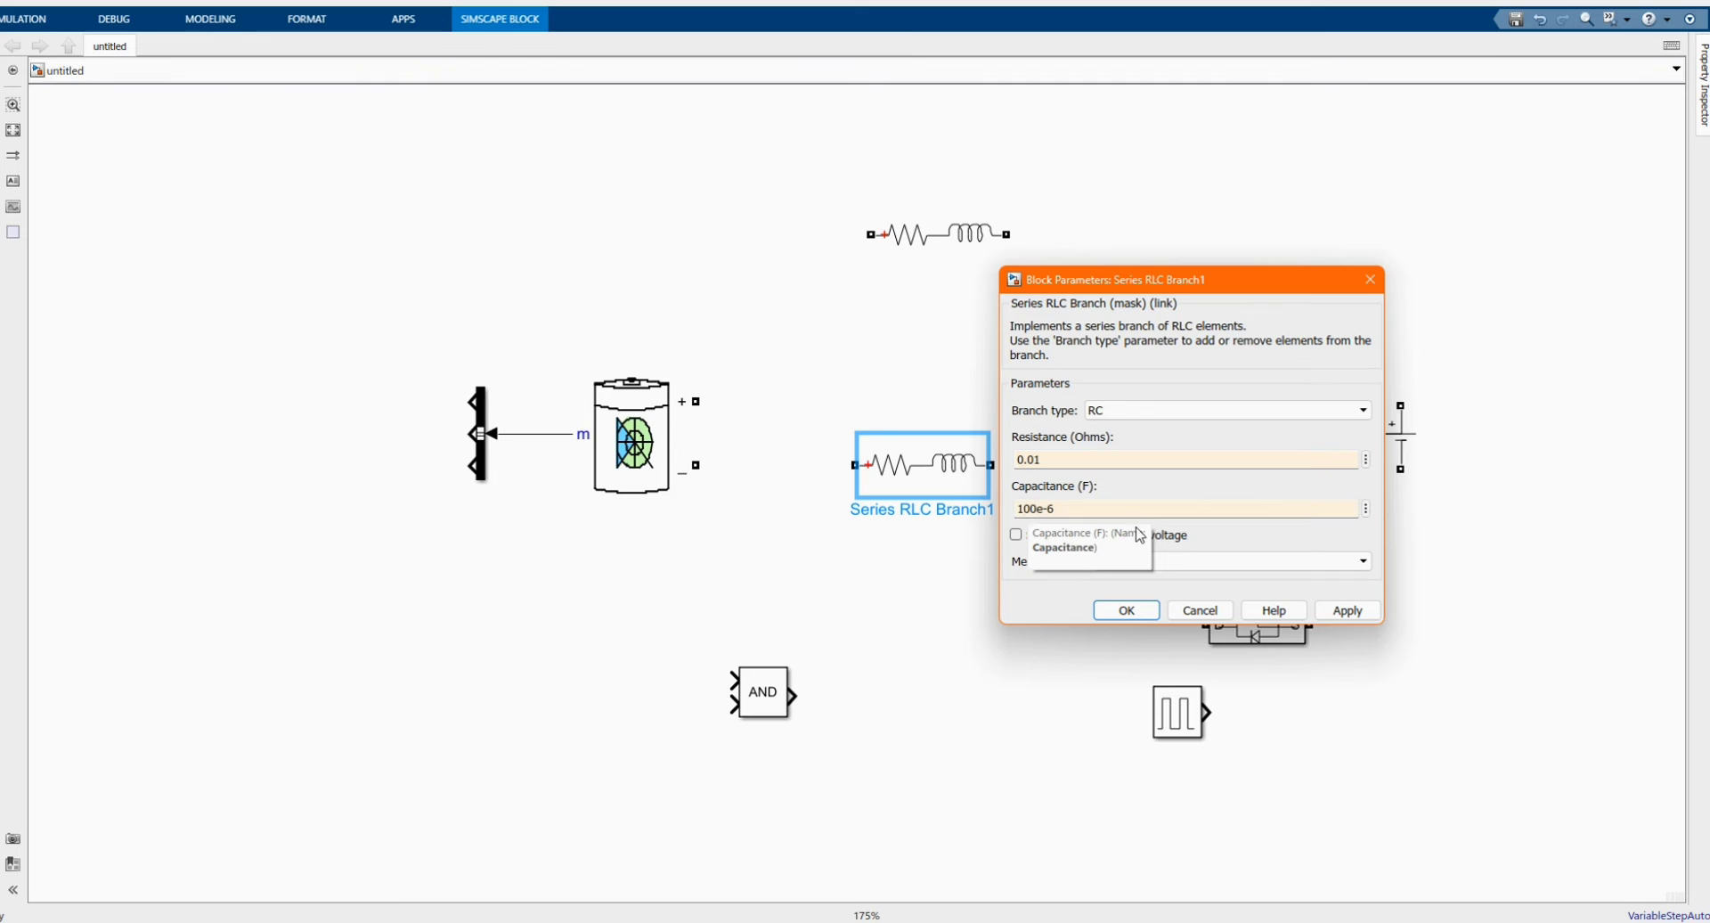
pyautogui.write('0')
pyautogui.click(1348, 611)
pyautogui.click(1126, 613)
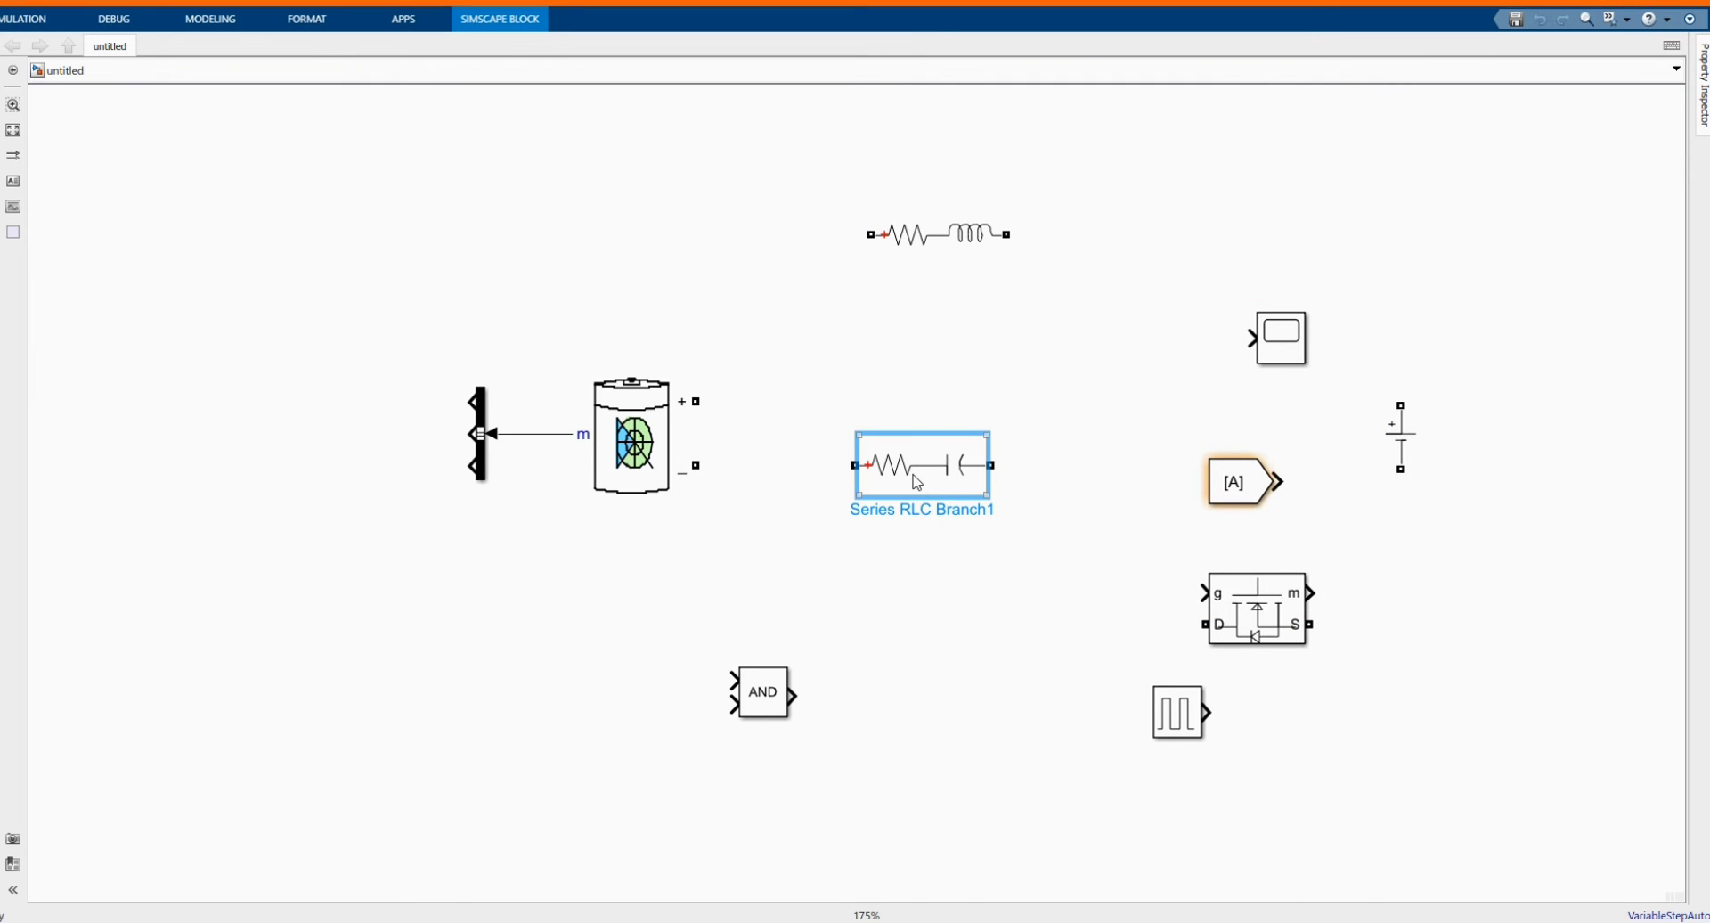
# Rotate the RC branch to vertical and position it beside the Battery's terminals
pyautogui.hotkey('ctrl', 'r')
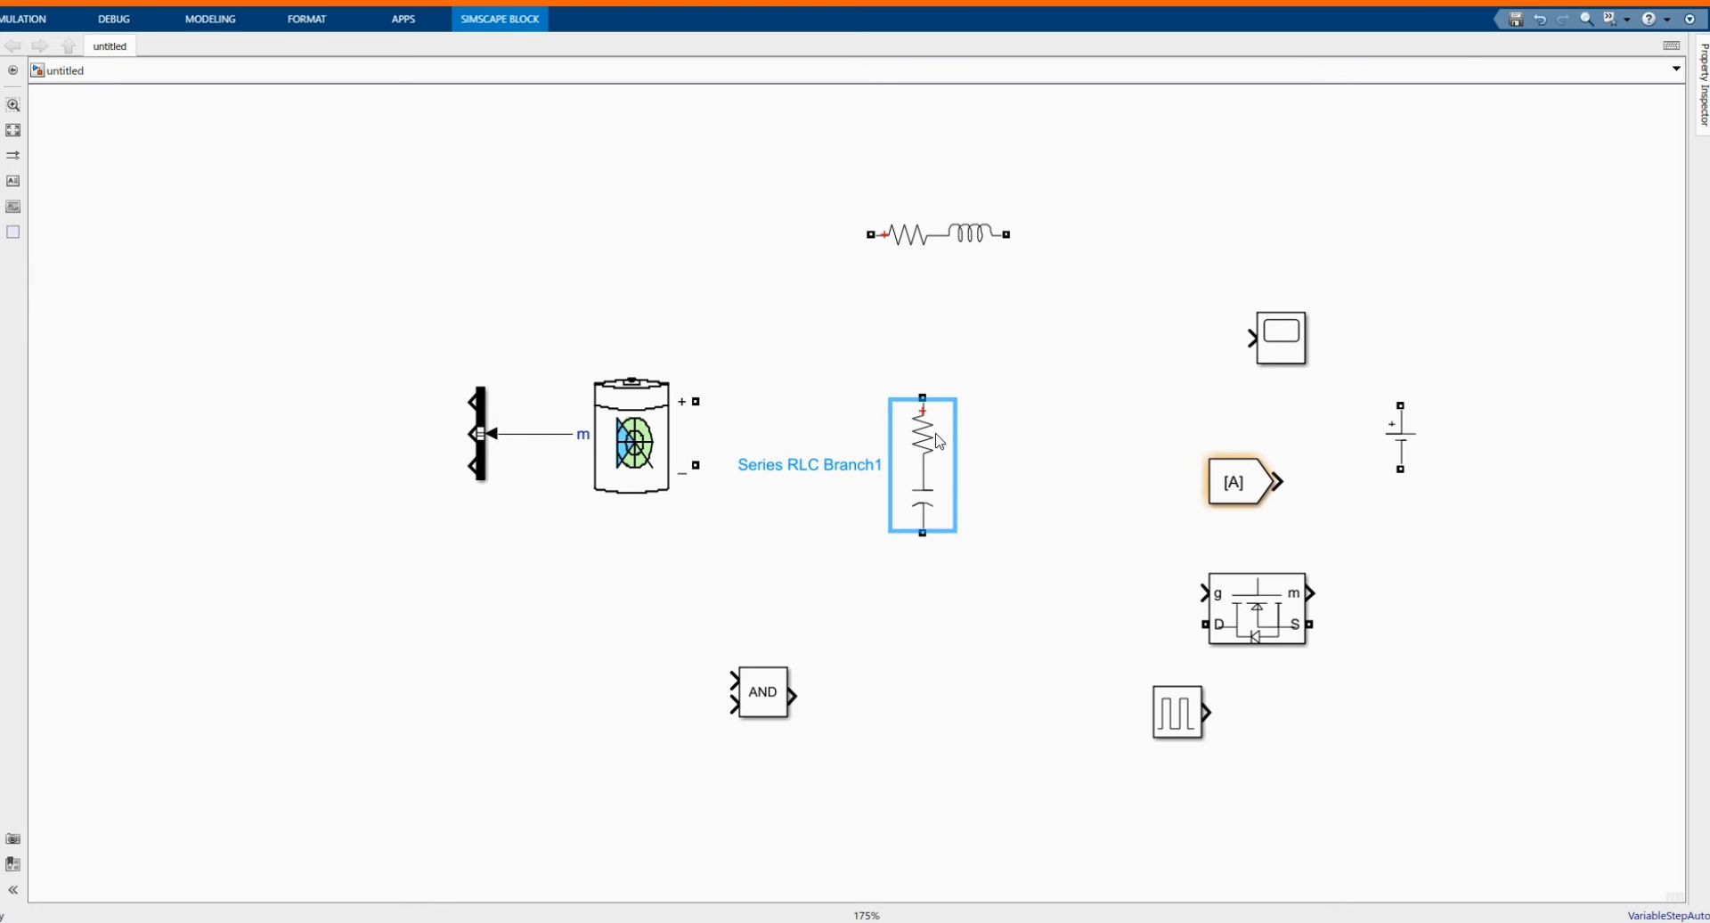
pyautogui.moveTo(940, 441); pyautogui.dragTo(907, 436)
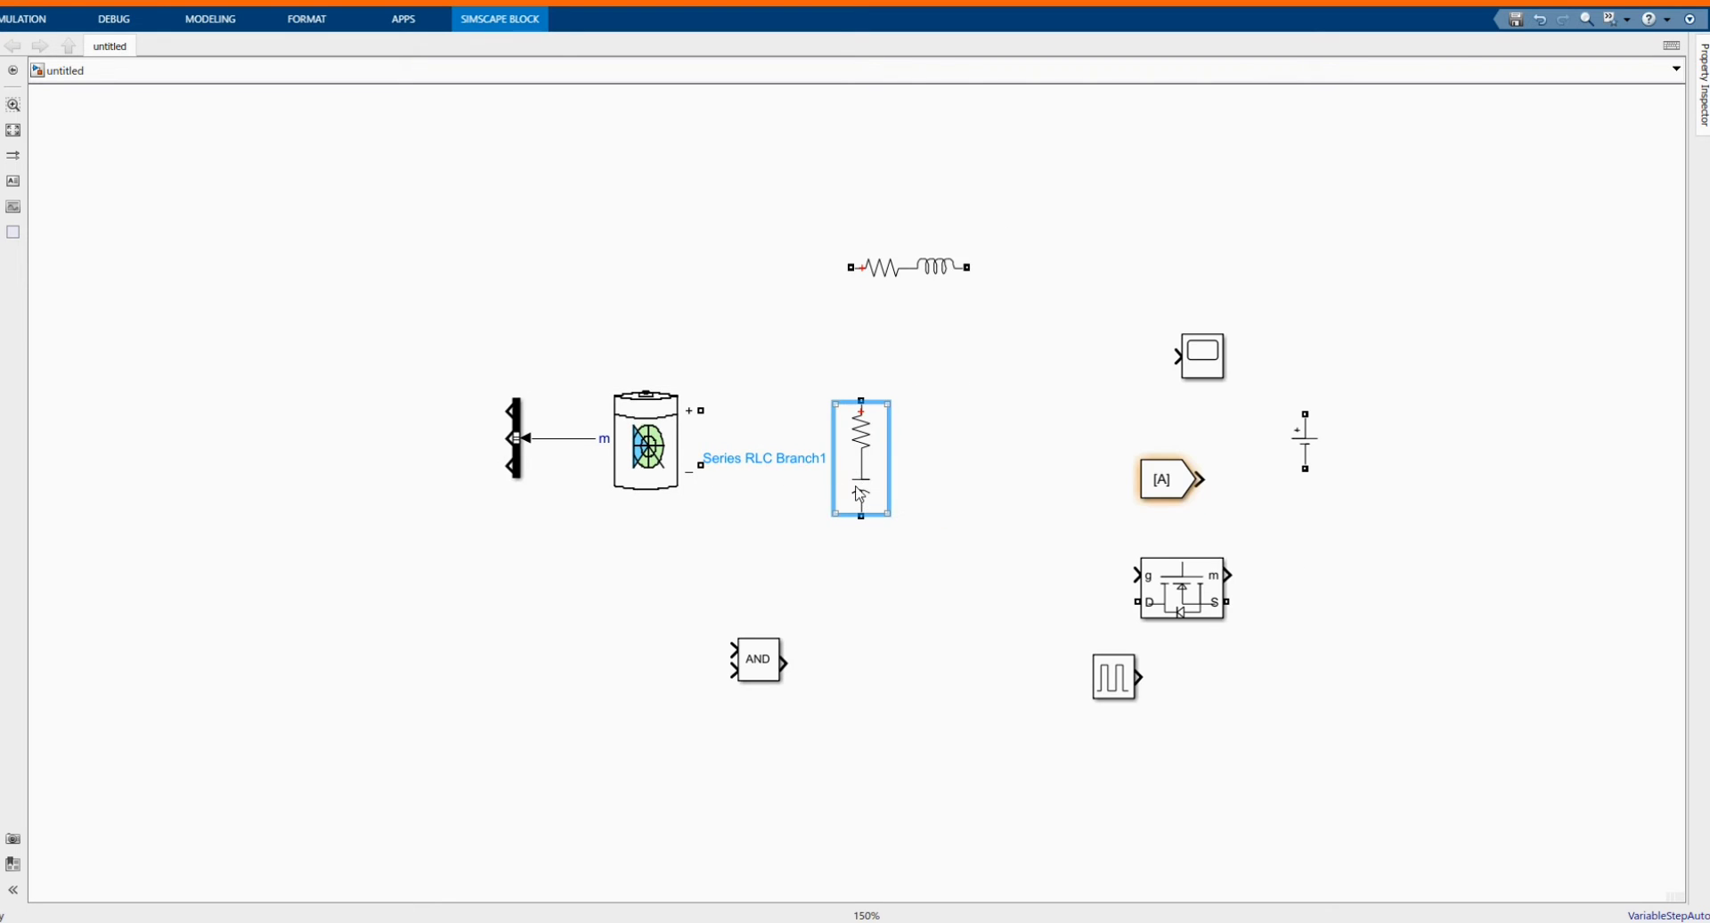
pyautogui.scroll(1, 862, 486)
pyautogui.moveTo(873, 481); pyautogui.dragTo(892, 509)
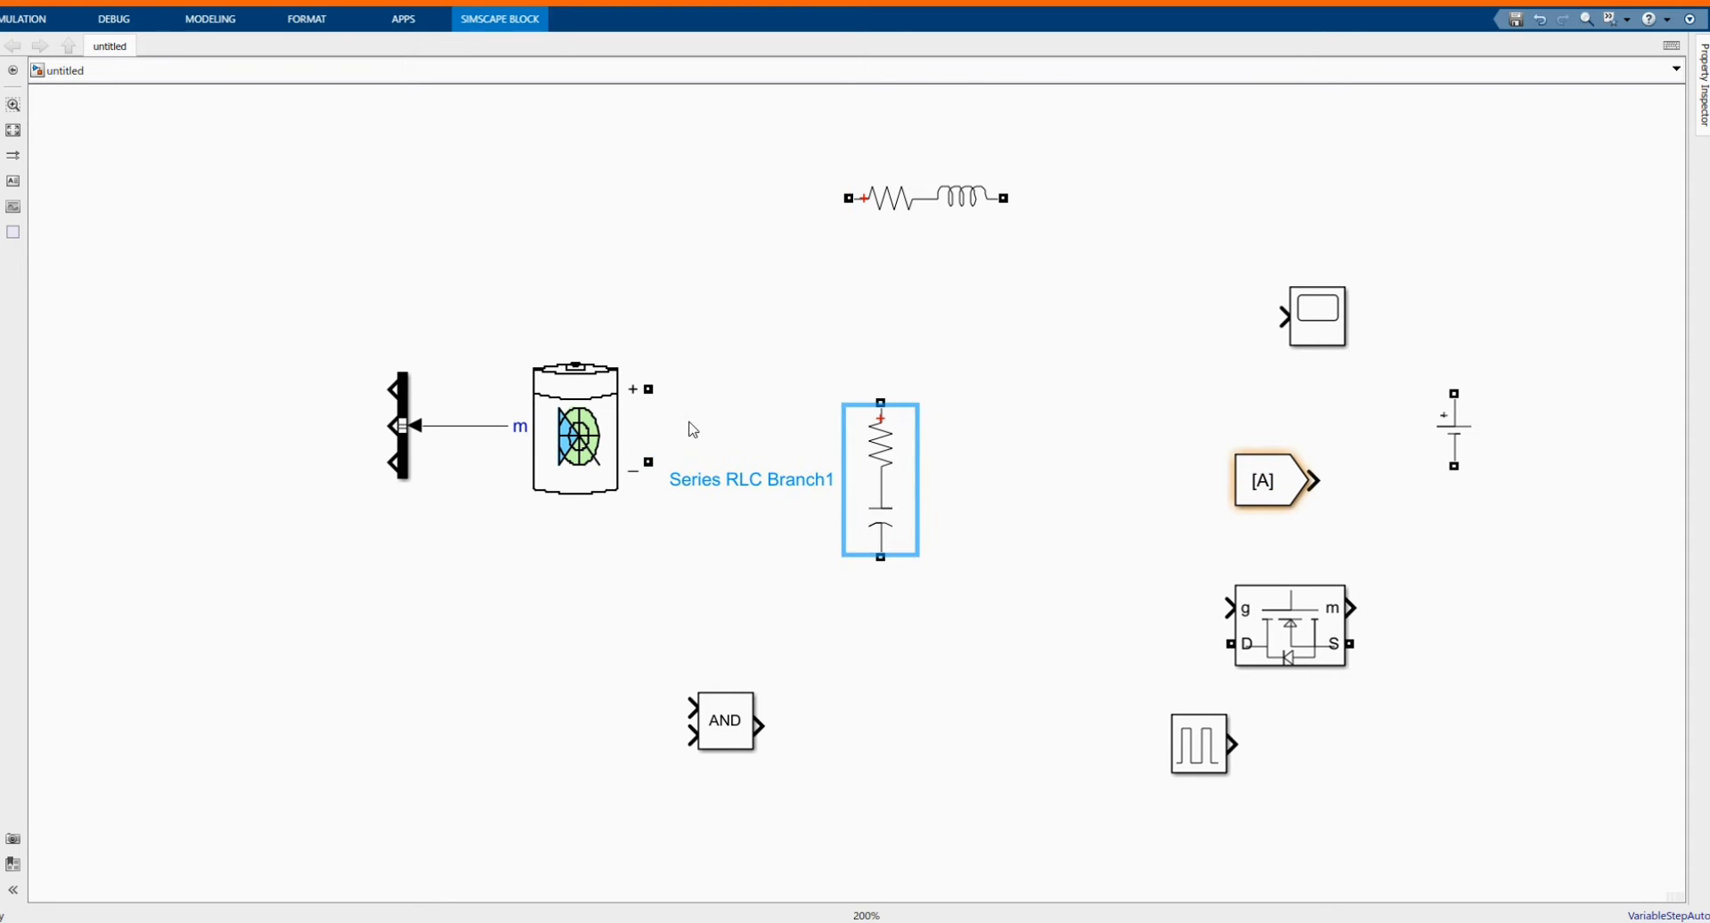
# Wire the RC branch across the Battery's positive and negative terminals, routing the negative line below the branch
pyautogui.moveTo(652, 389); pyautogui.dragTo(881, 403)
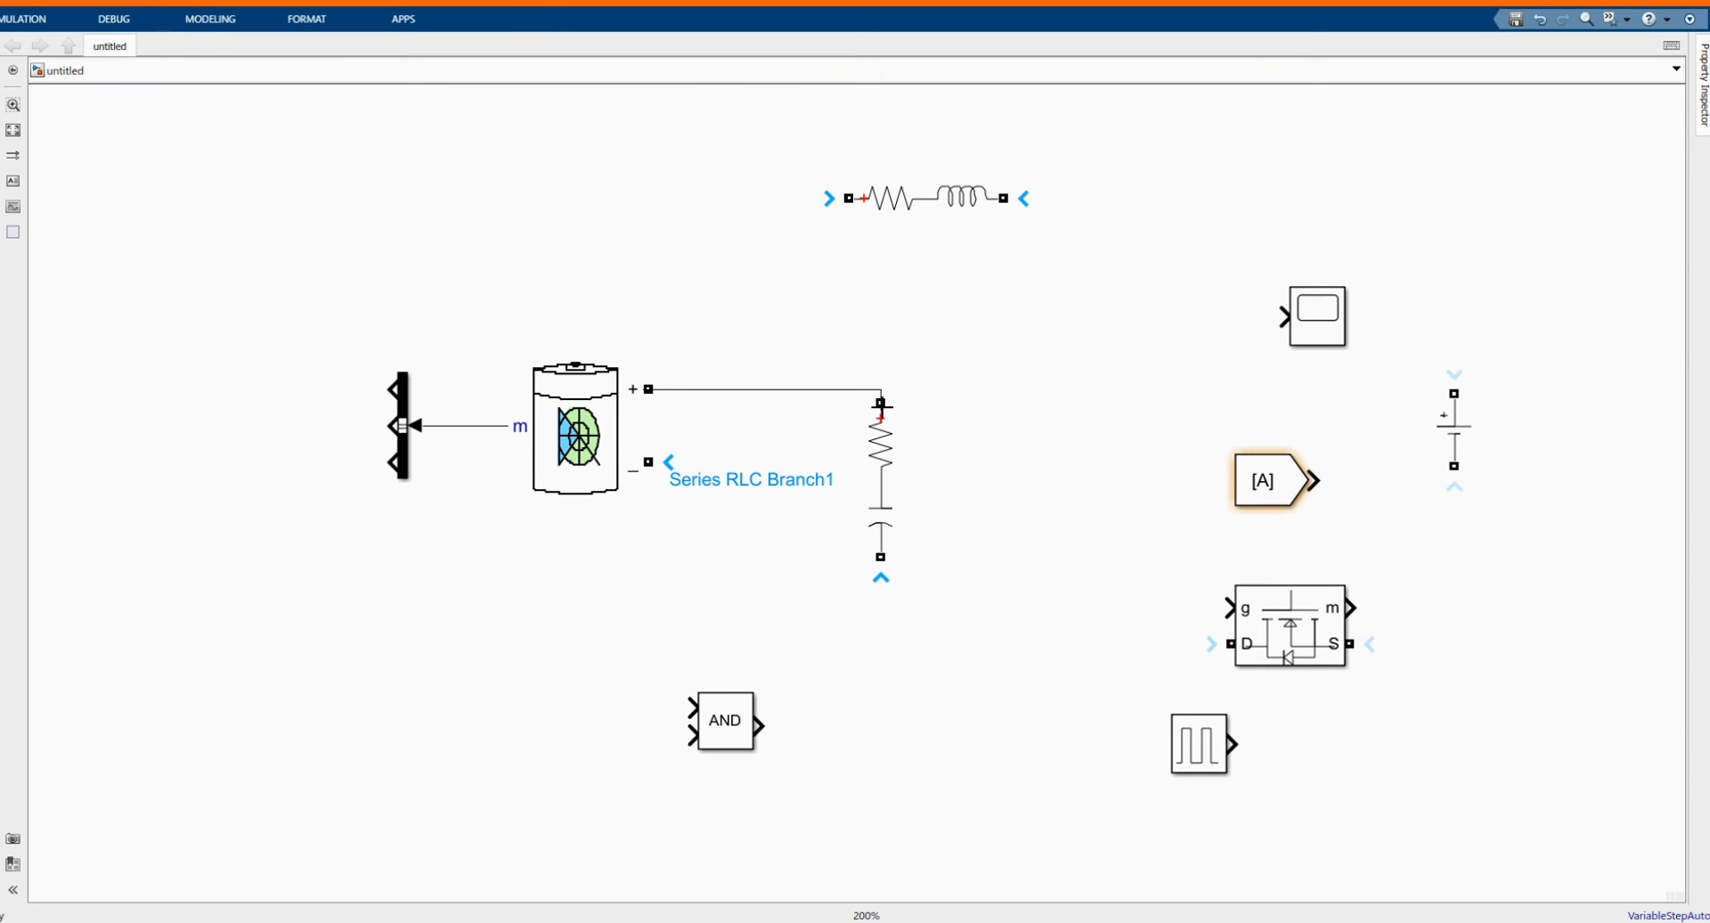
pyautogui.moveTo(881, 557)
pyautogui.mouseDown()
pyautogui.moveTo(699, 538)
pyautogui.moveTo(652, 469)
pyautogui.mouseUp()
pyautogui.moveTo(764, 463); pyautogui.dragTo(741, 620)
pyautogui.click(1051, 529)
# Move the RL branch in line with the Battery's positive wire beyond the RC branch and rotate it 180 degrees
pyautogui.scroll(-1, 1042, 530)
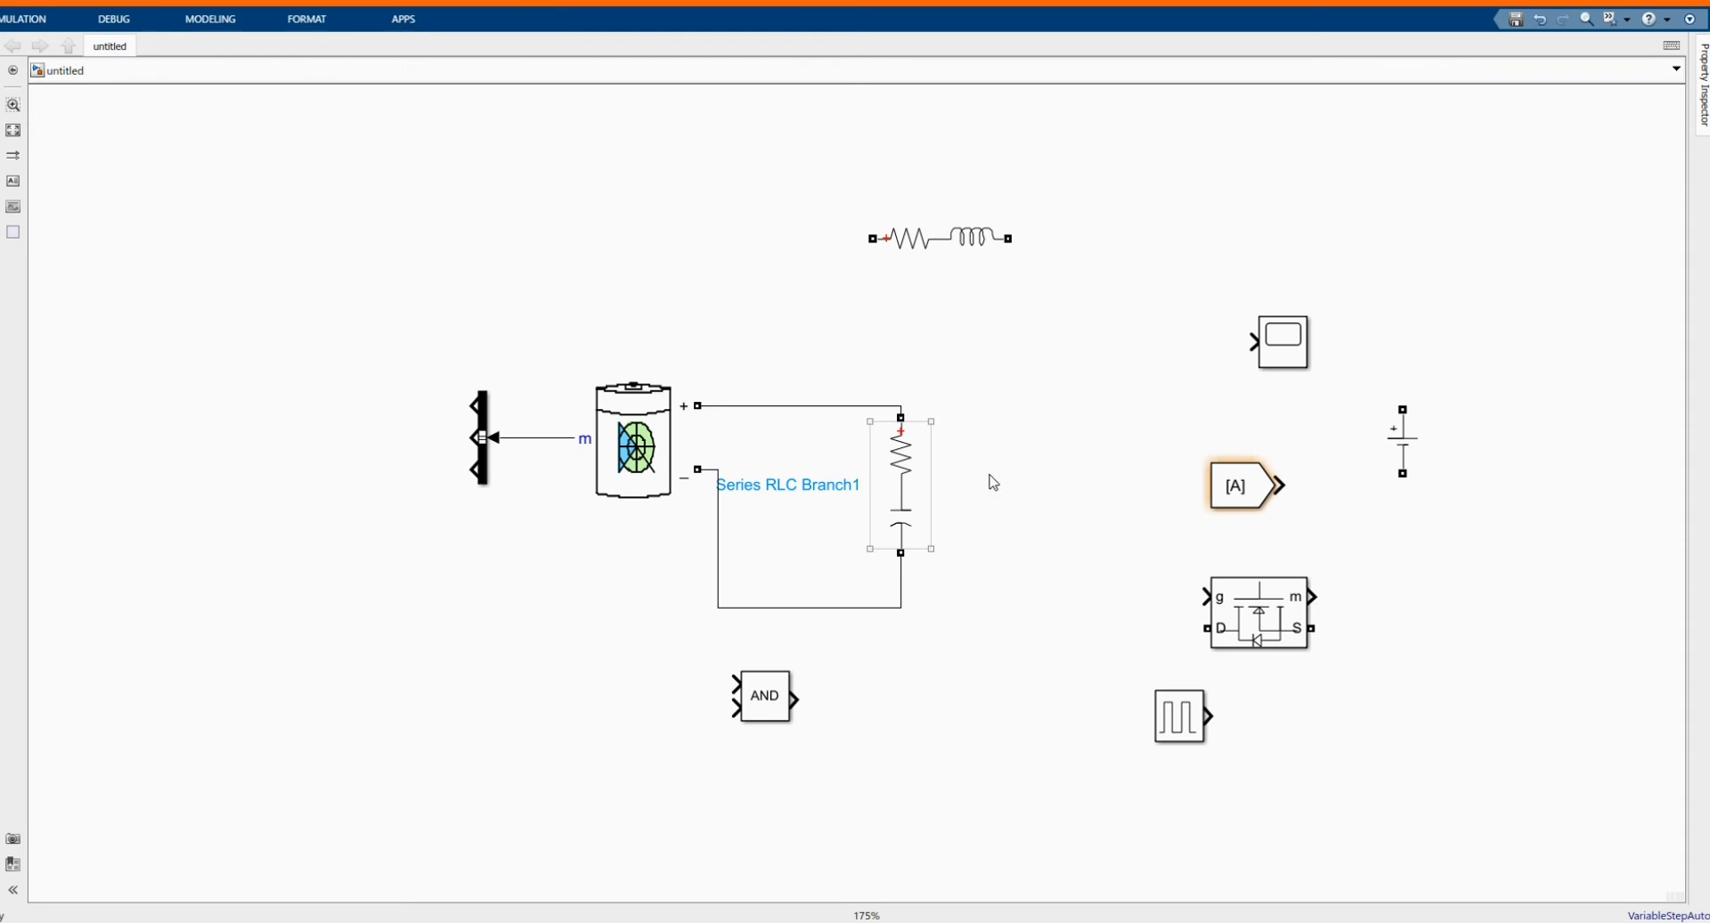
pyautogui.scroll(-1, 1126, 315)
pyautogui.scroll(2, 1325, 481)
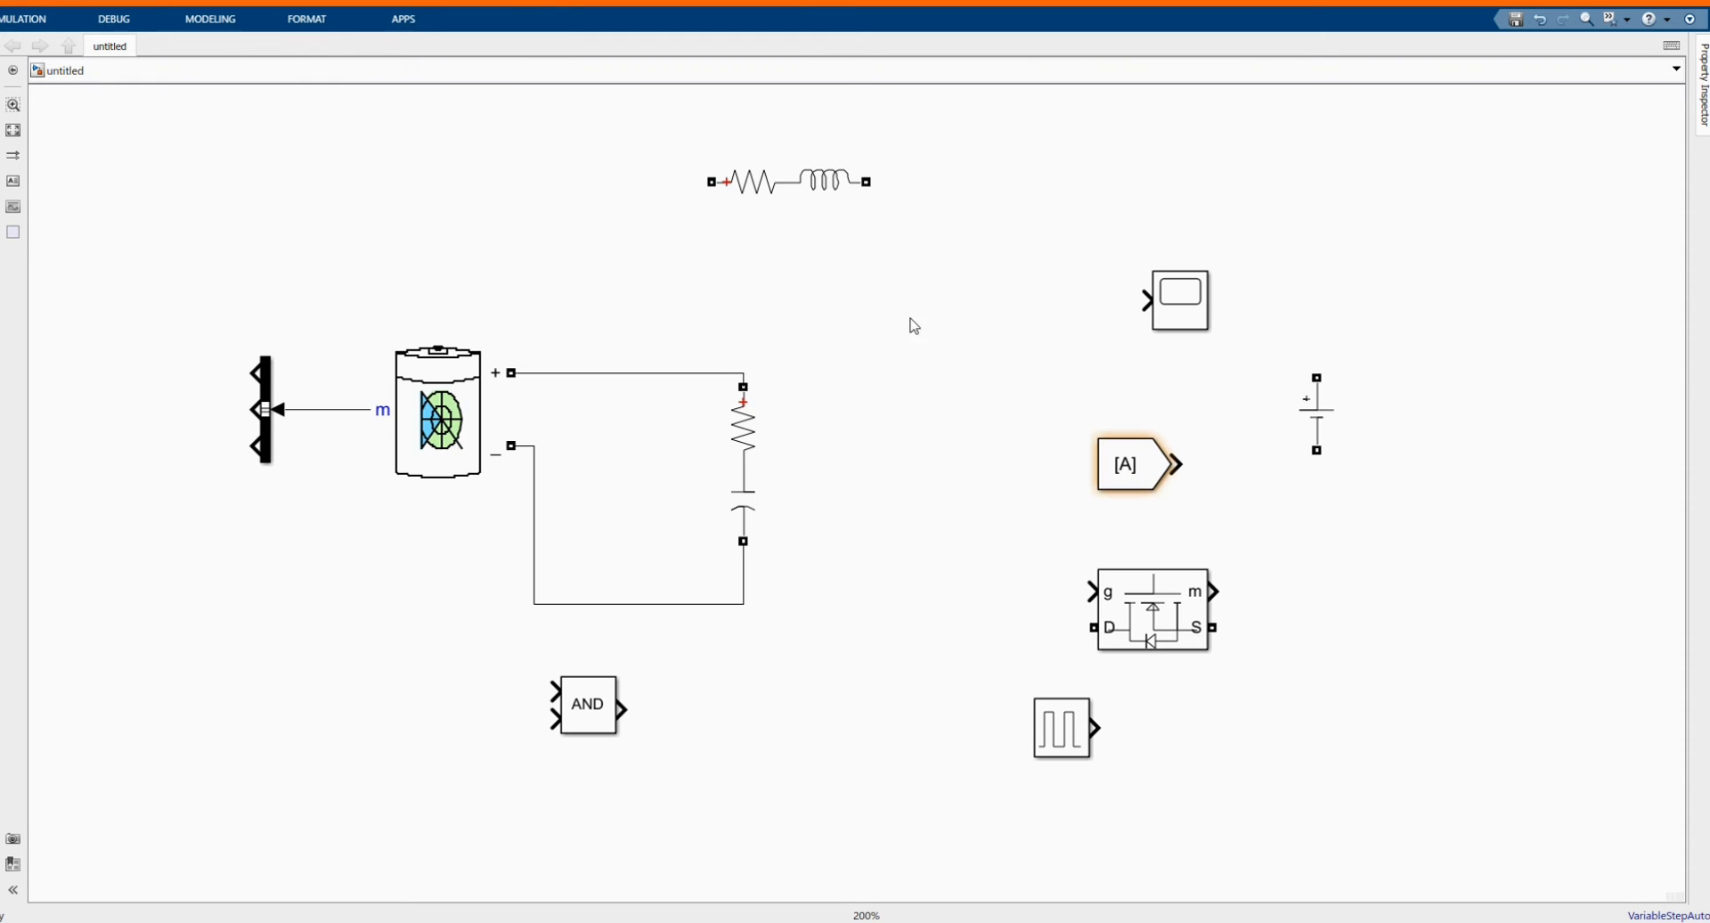
pyautogui.moveTo(839, 181); pyautogui.dragTo(995, 373)
pyautogui.hotkey('ctrl', 'r')
pyautogui.hotkey('ctrl', 'r')
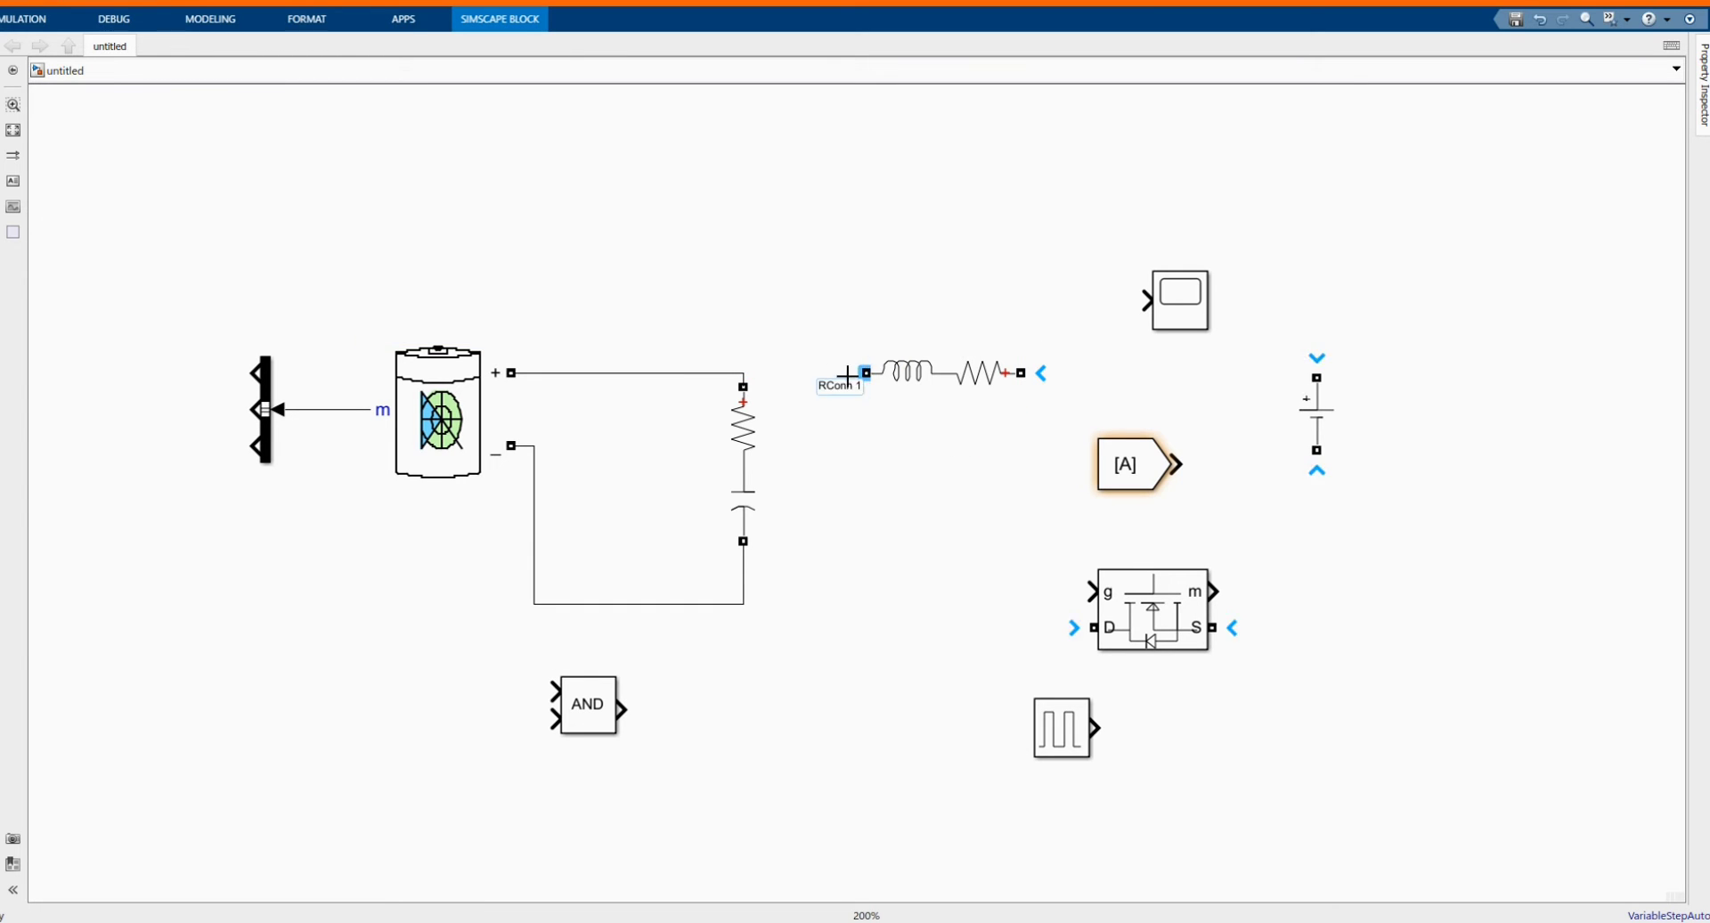
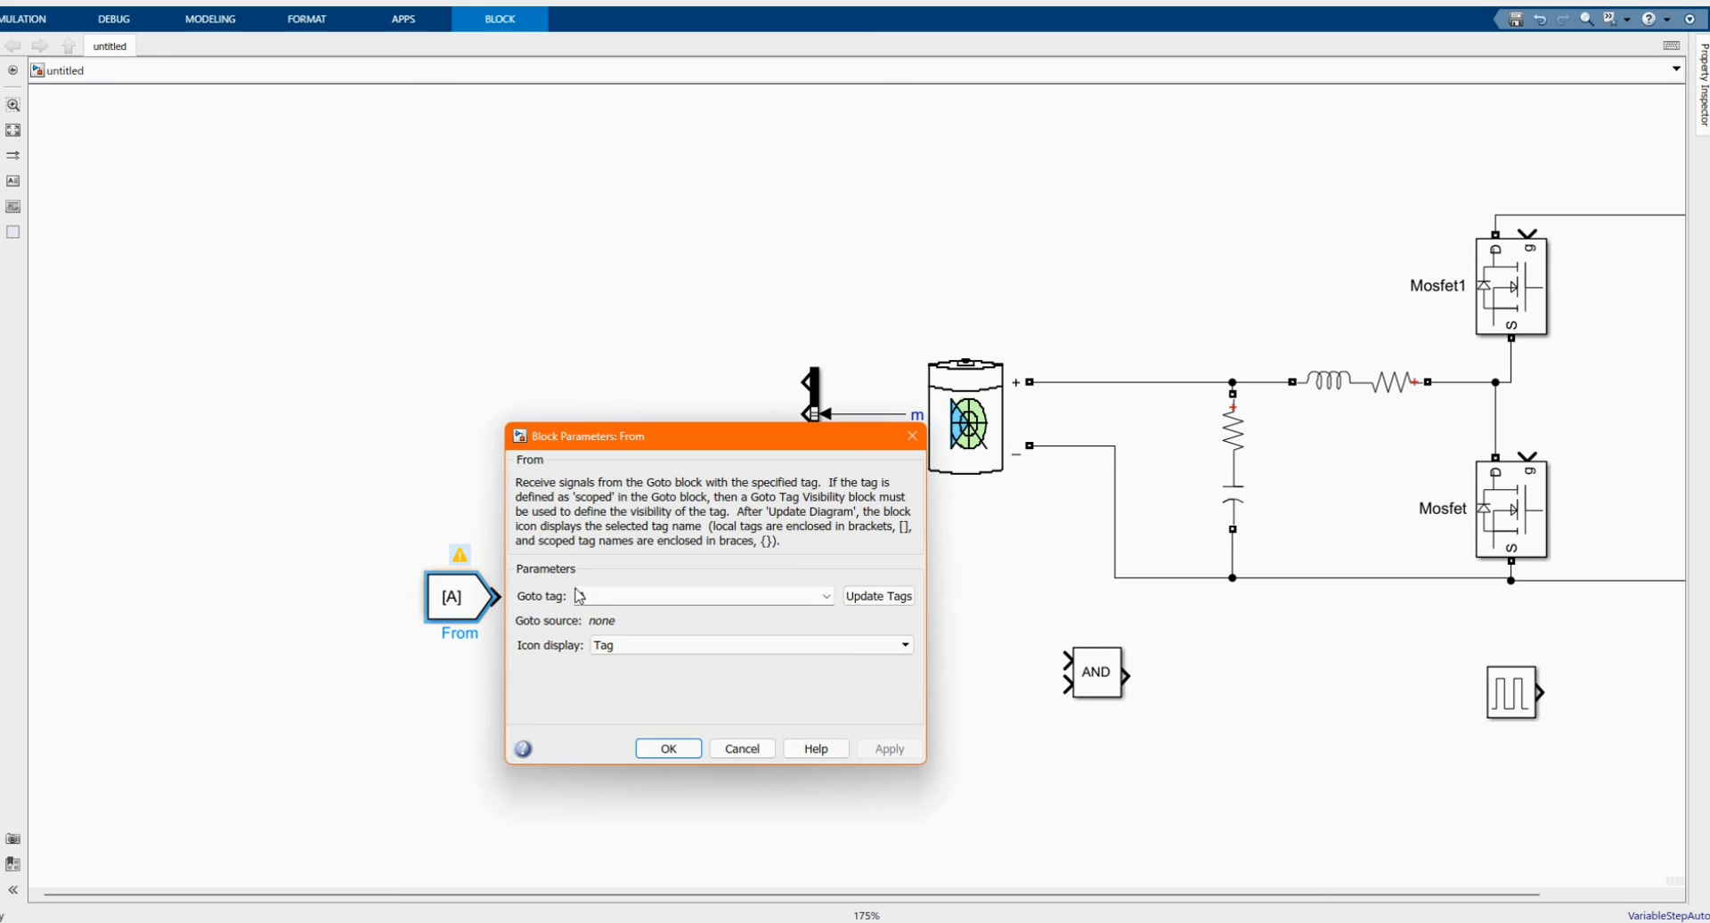
# Set the From block's Goto tag to V
pyautogui.press('capslock')
pyautogui.write('V')
pyautogui.press('capslock')
pyautogui.press('Return')
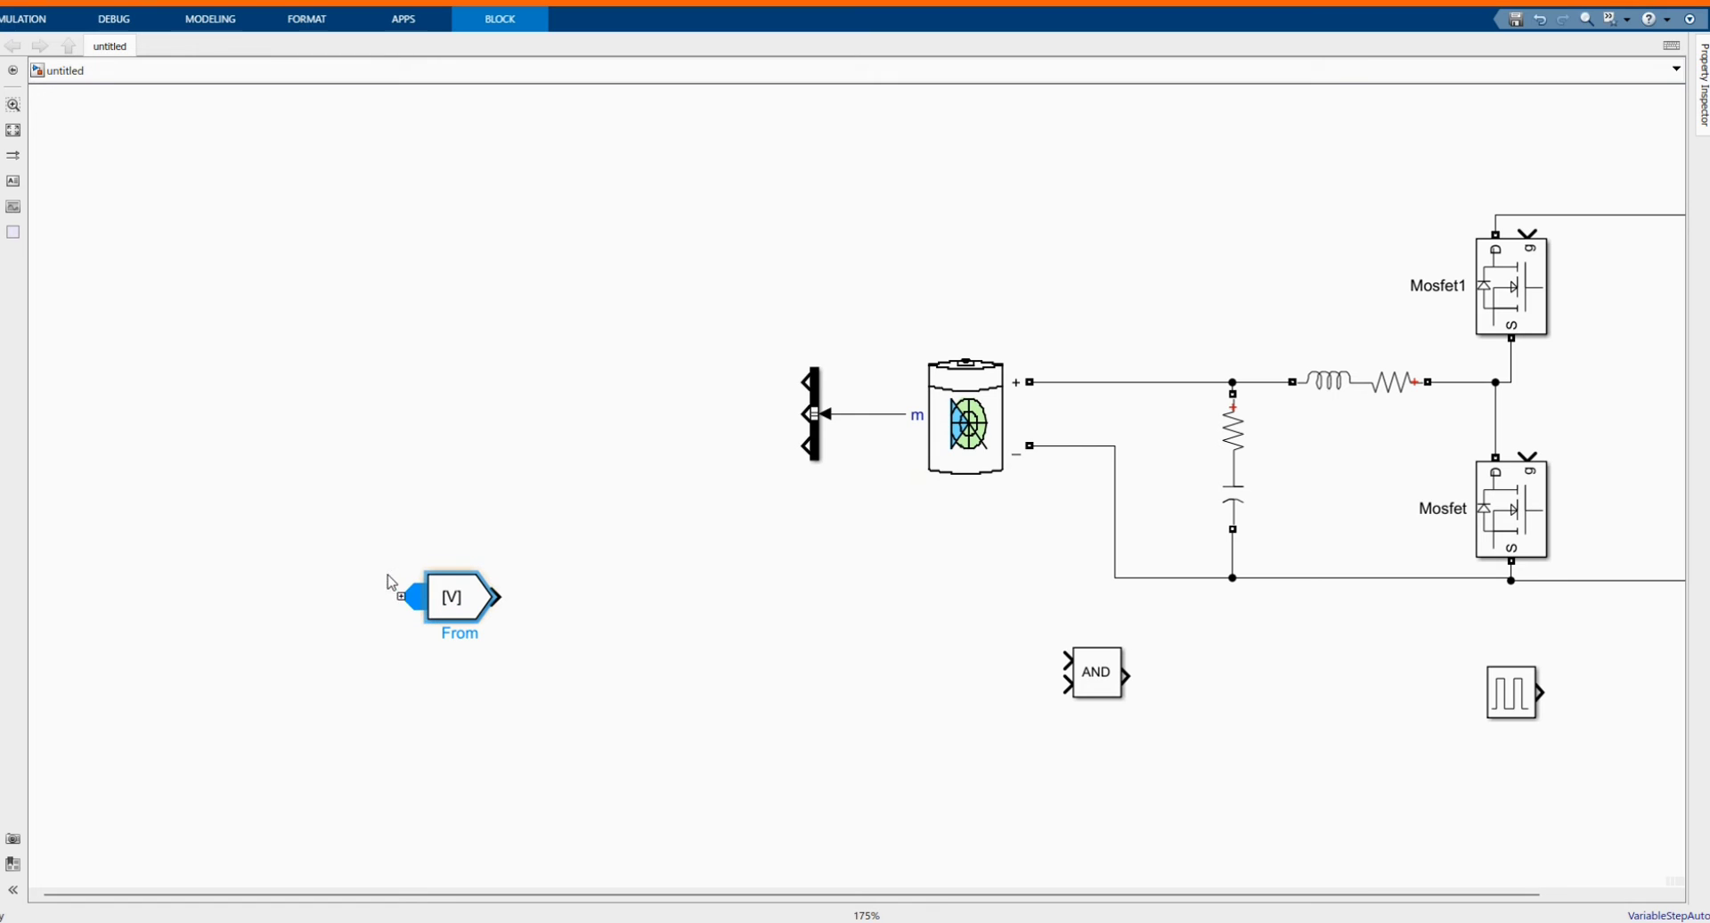
# Connect the V Goto block to the Bus Selector's Voltage output and add a second Goto block tagged I for the Current output
pyautogui.moveTo(448, 434); pyautogui.dragTo(806, 382)
pyautogui.click(458, 417)
pyautogui.hotkey('ctrl', 'i')
pyautogui.doubleClick(700, 392)
pyautogui.doubleClick(807, 324)
pyautogui.press('capslock')
pyautogui.write('II')
pyautogui.press('Return')
# Enlarge the Bus Selector, copy the I Goto block above itself and connect the copy to the SOC (%) output
pyautogui.scroll(2, 813, 392)
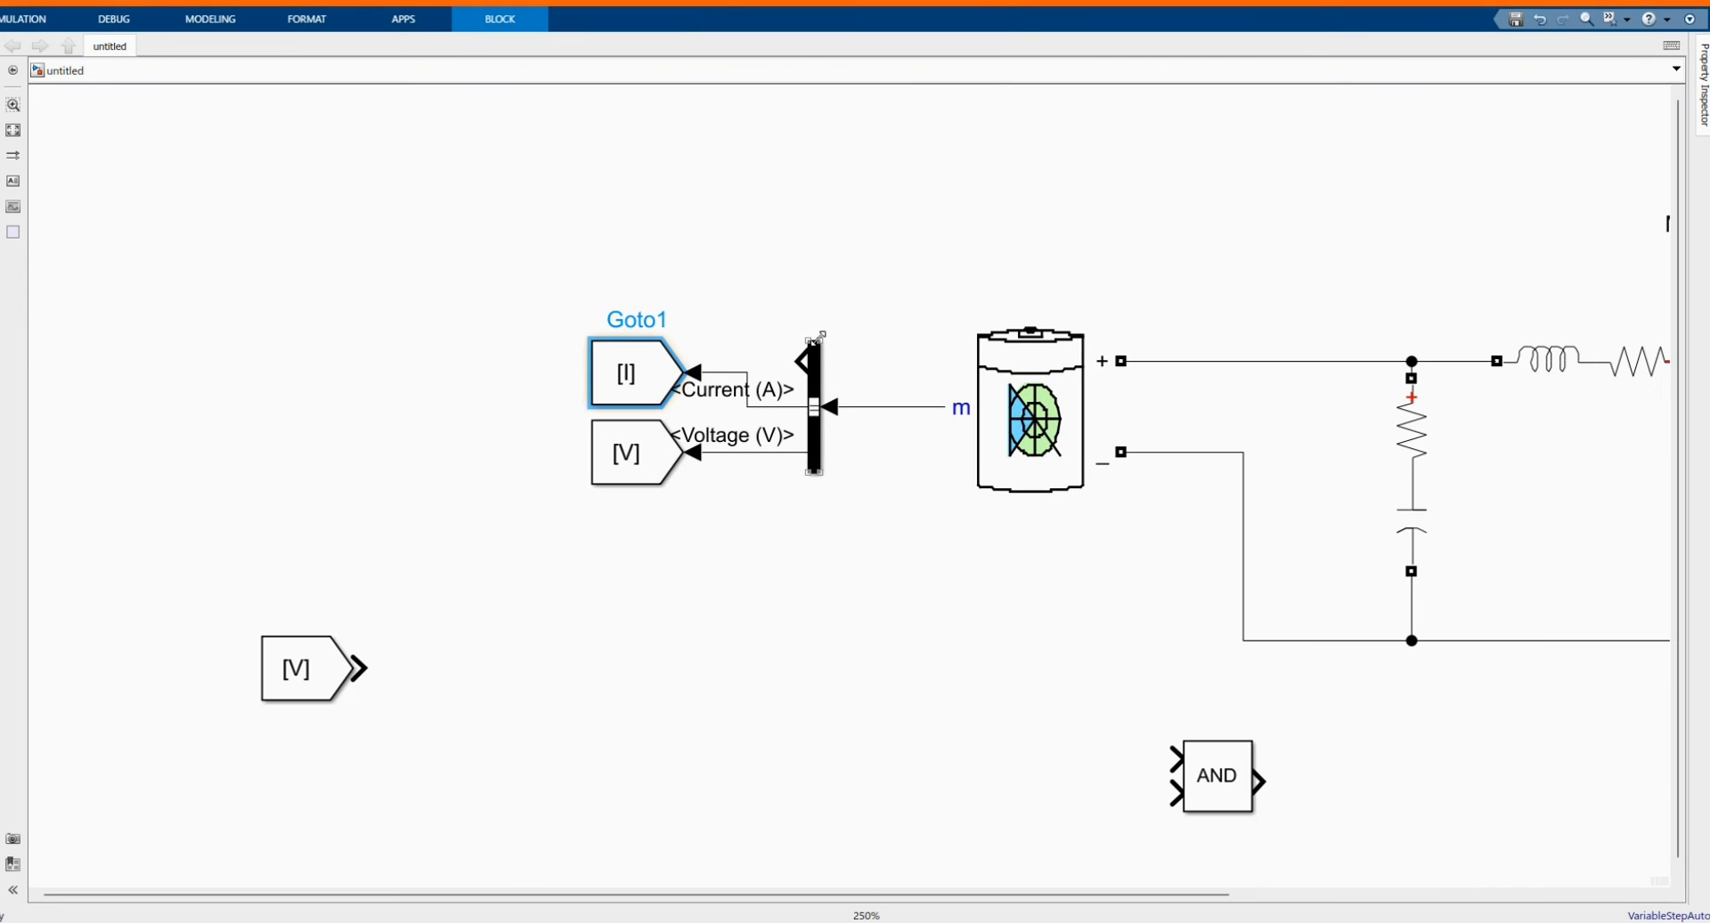
pyautogui.click(812, 392)
pyautogui.moveTo(649, 372); pyautogui.dragTo(649, 293)
pyautogui.moveTo(690, 293); pyautogui.dragTo(800, 303)
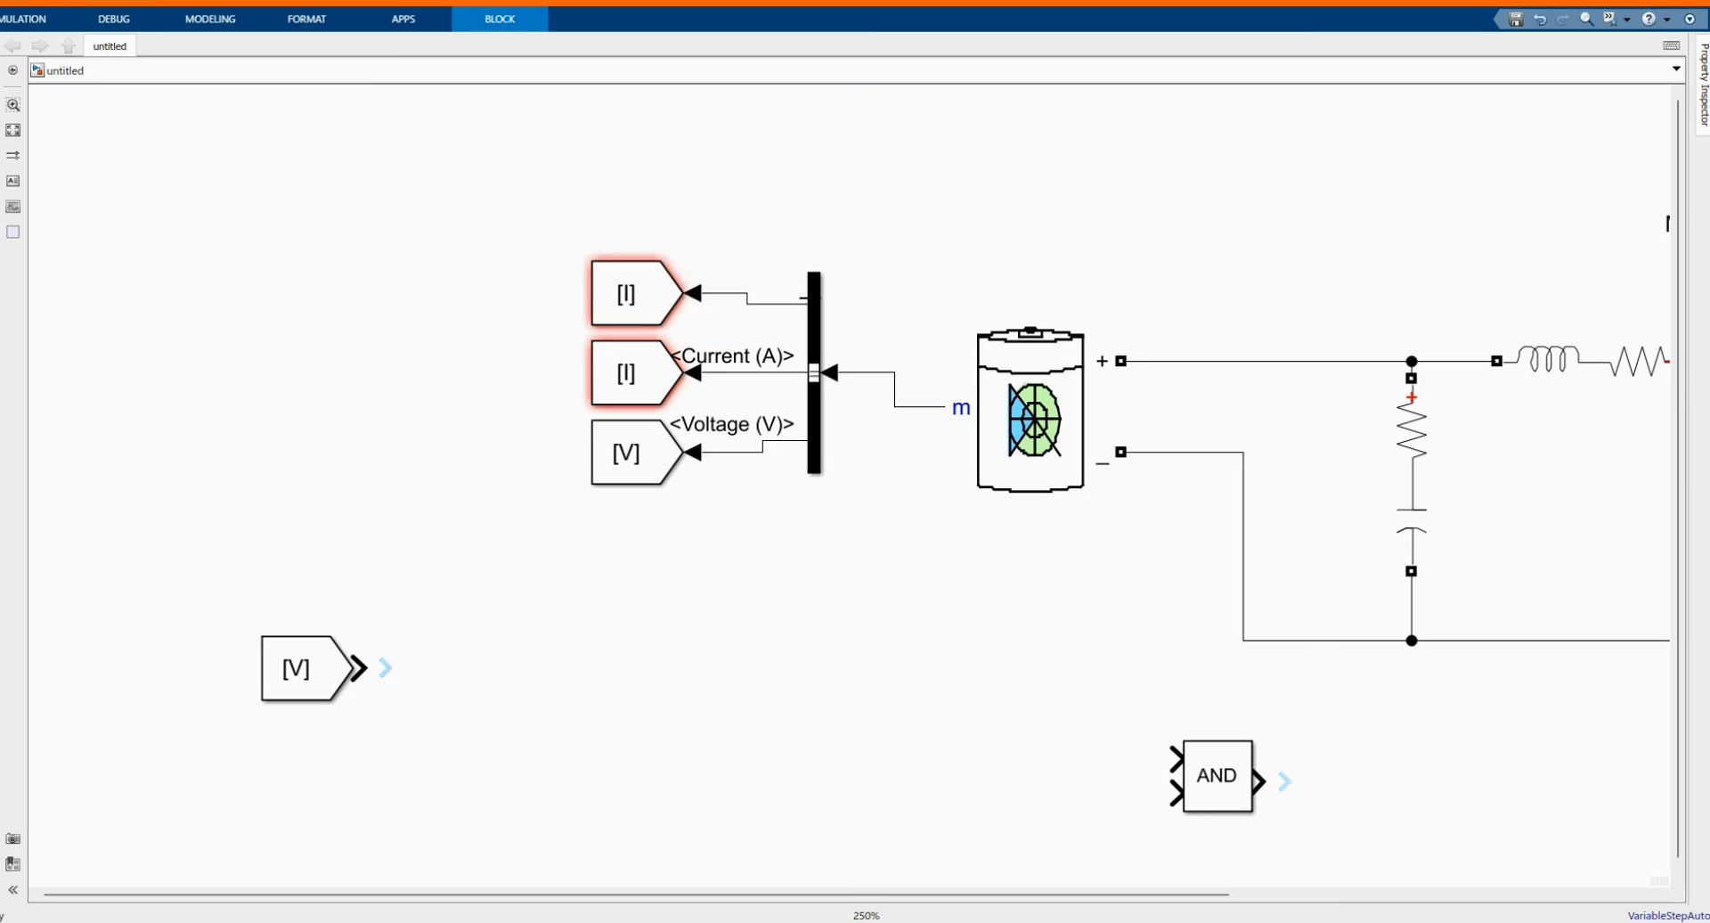
# Set the uppermost Goto block's tag to SOC
pyautogui.doubleClick(654, 293)
pyautogui.doubleClick(771, 228)
pyautogui.press('capslock')
pyautogui.write('SOC')
pyautogui.click(1086, 497)
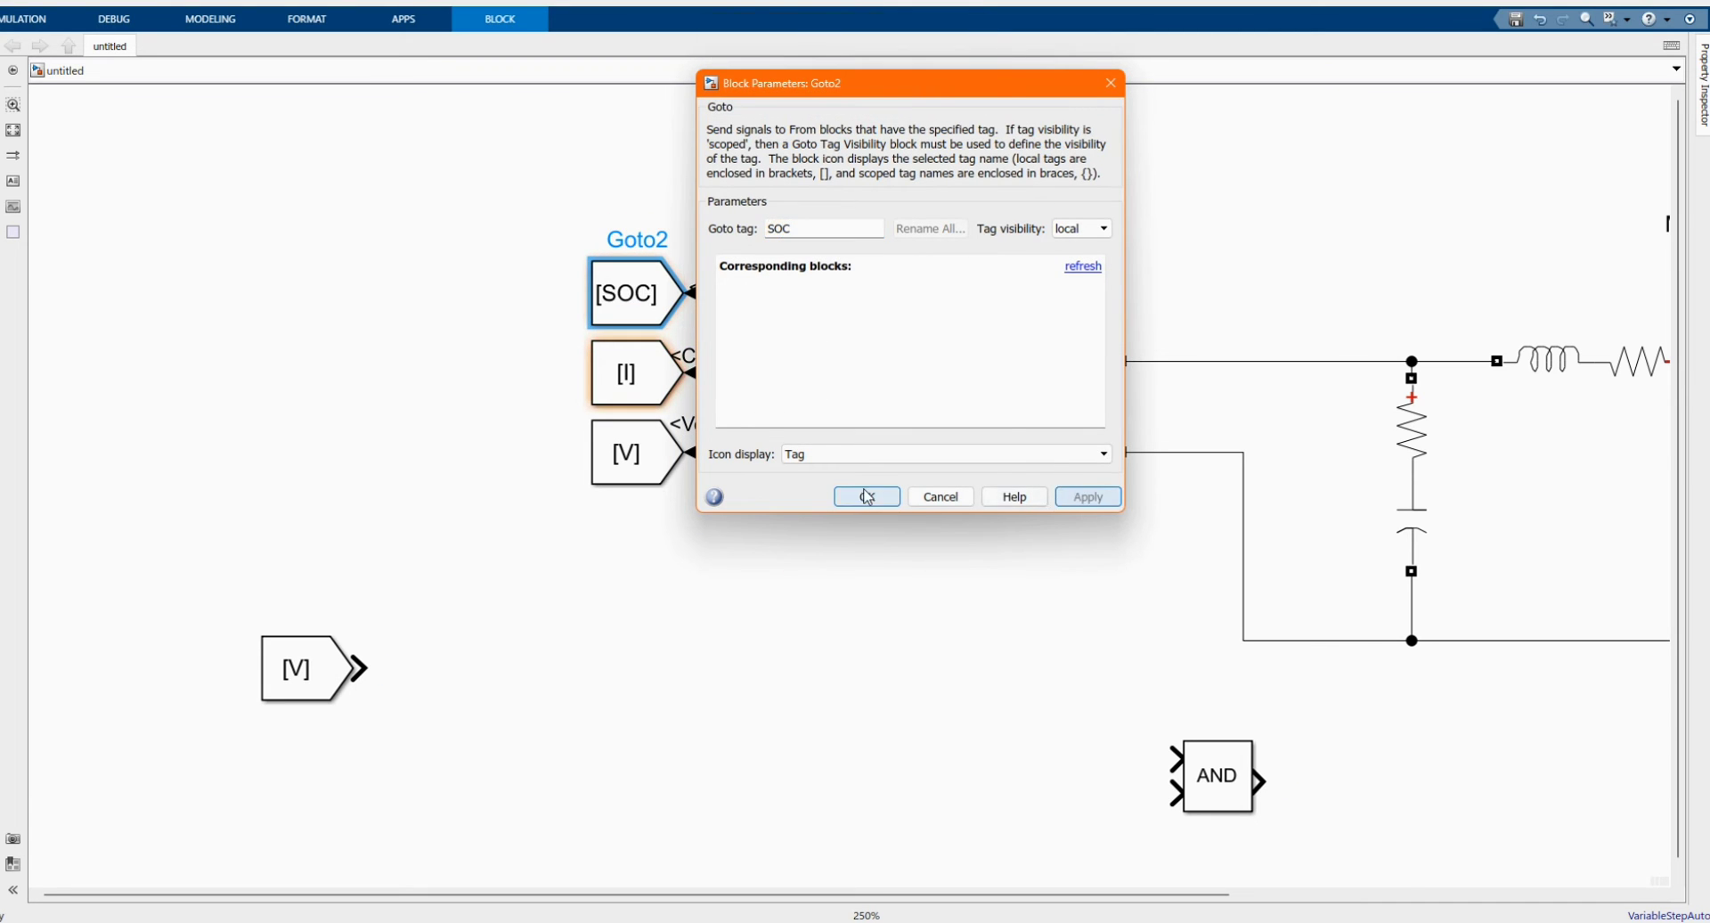
pyautogui.click(867, 496)
# Delete the unconnected From block tagged V
pyautogui.scroll(-1, 936, 545)
pyautogui.moveTo(551, 722); pyautogui.dragTo(322, 556)
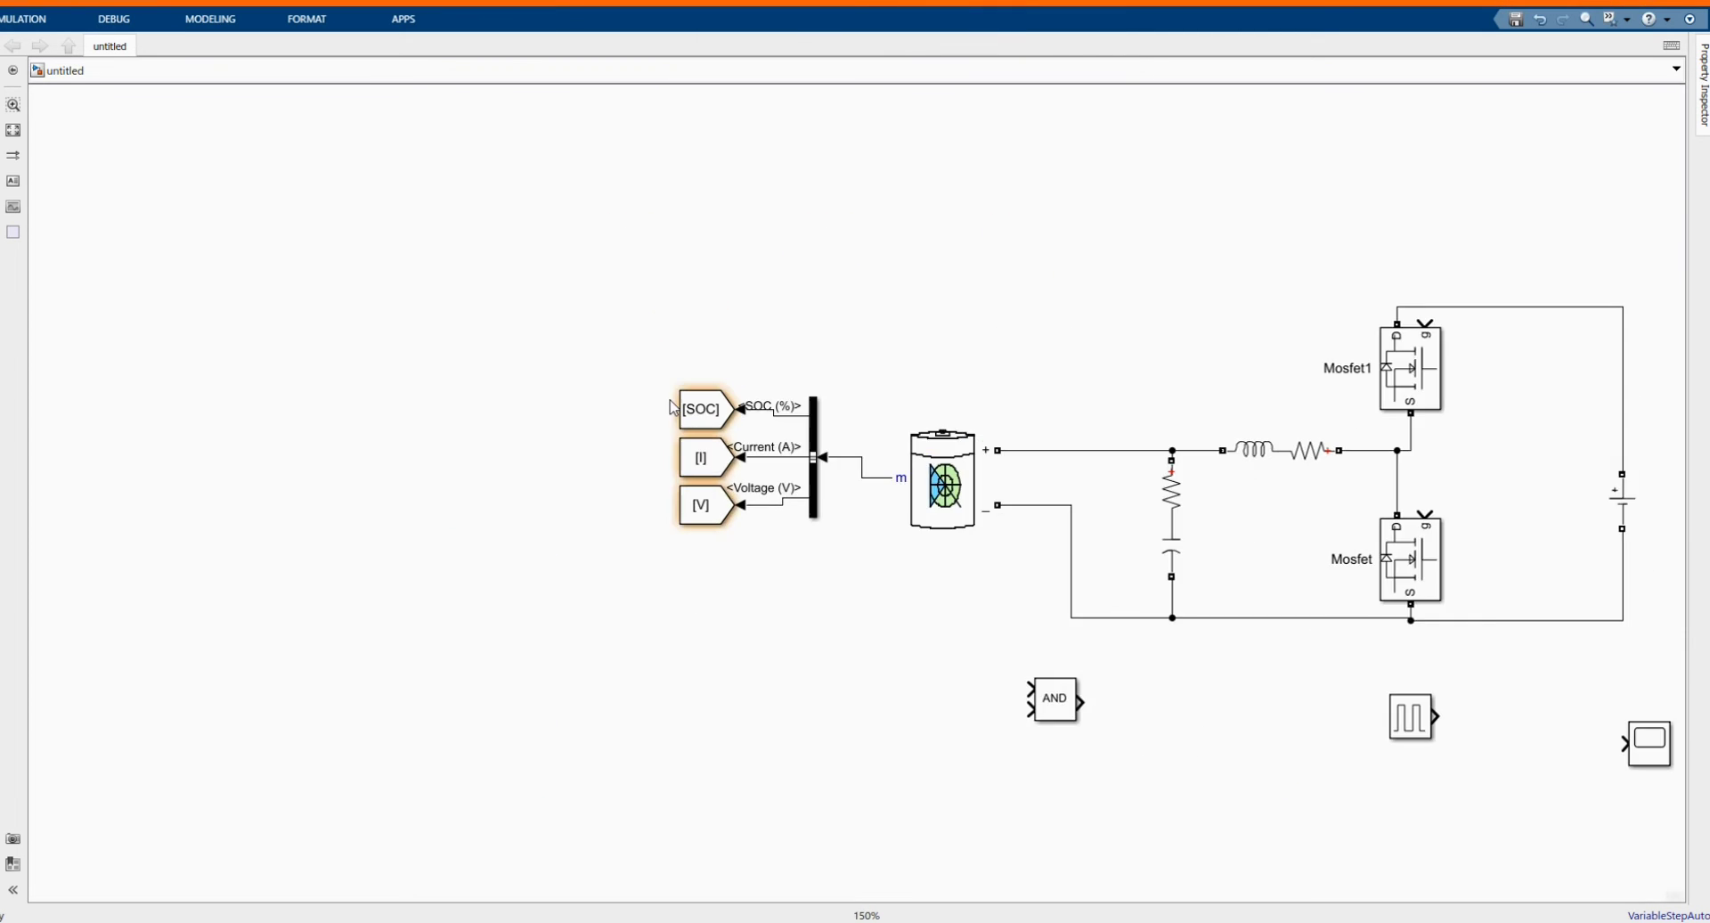
# Add matching From blocks tagged SOC, I and V beside their Goto blocks
pyautogui.moveTo(622, 332); pyautogui.dragTo(760, 649)
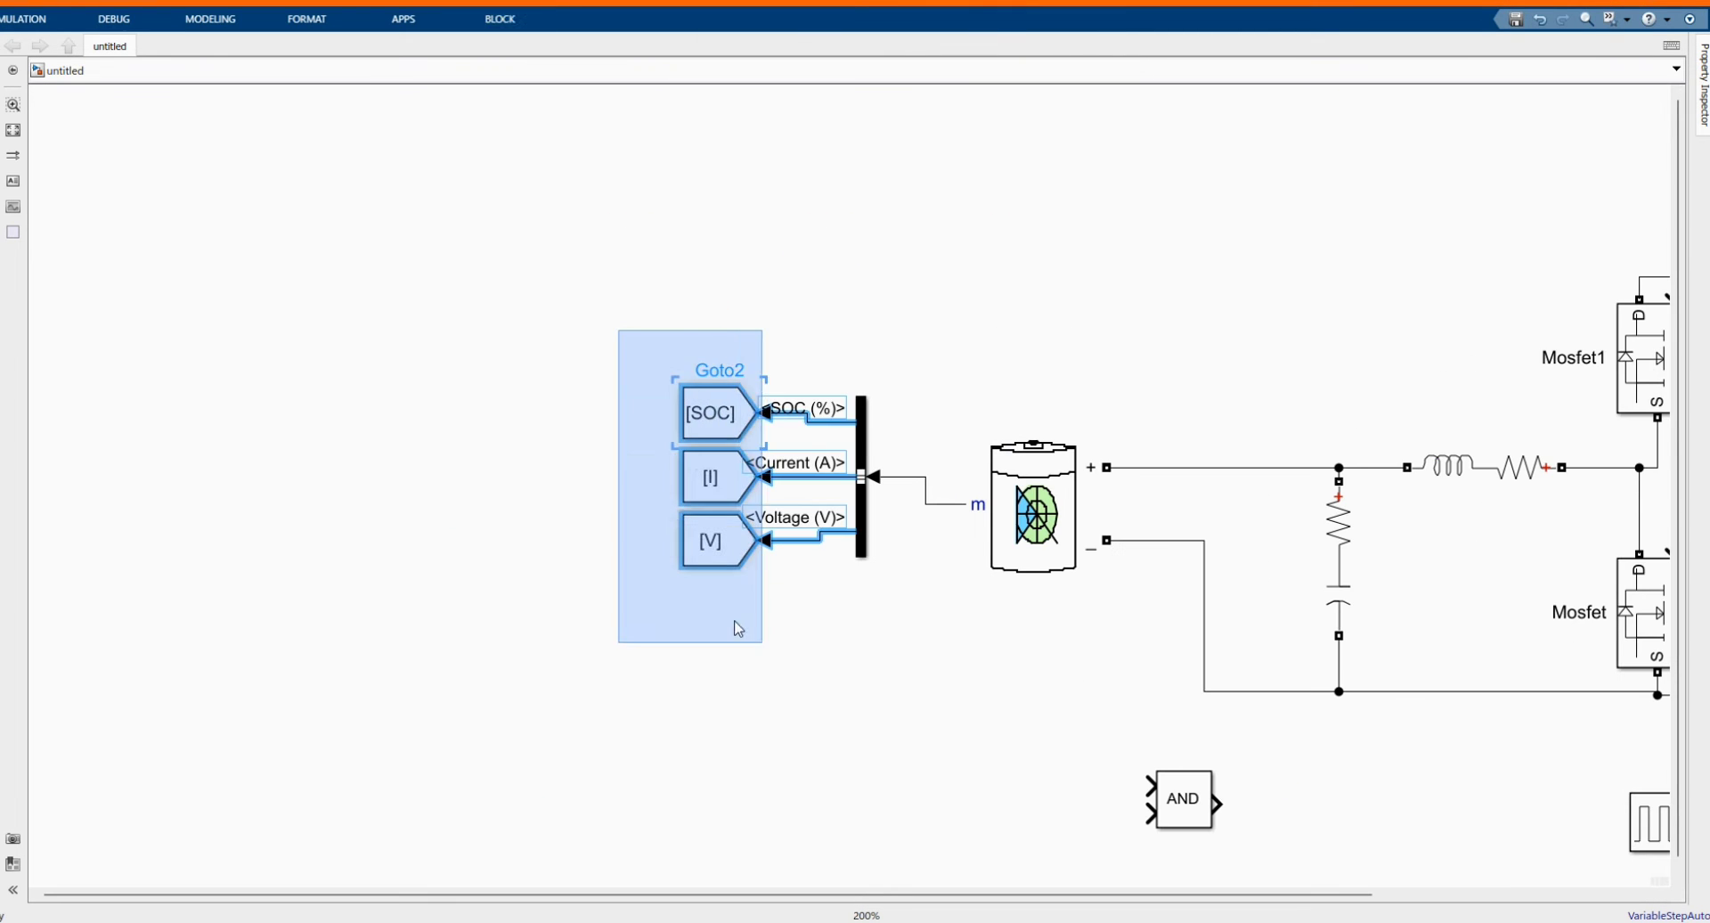
pyautogui.moveTo(595, 408); pyautogui.dragTo(595, 405)
pyautogui.moveTo(670, 476); pyautogui.dragTo(585, 470)
pyautogui.moveTo(670, 540); pyautogui.dragTo(595, 533)
# Move the Scope beside the From blocks and rotate it 180 degrees so its input faces them
pyautogui.scroll(-1, 705, 477)
pyautogui.scroll(-2, 1138, 703)
pyautogui.moveTo(1568, 733); pyautogui.dragTo(512, 491)
pyautogui.hotkey('ctrl', 'r')
pyautogui.hotkey('ctrl', 'r')
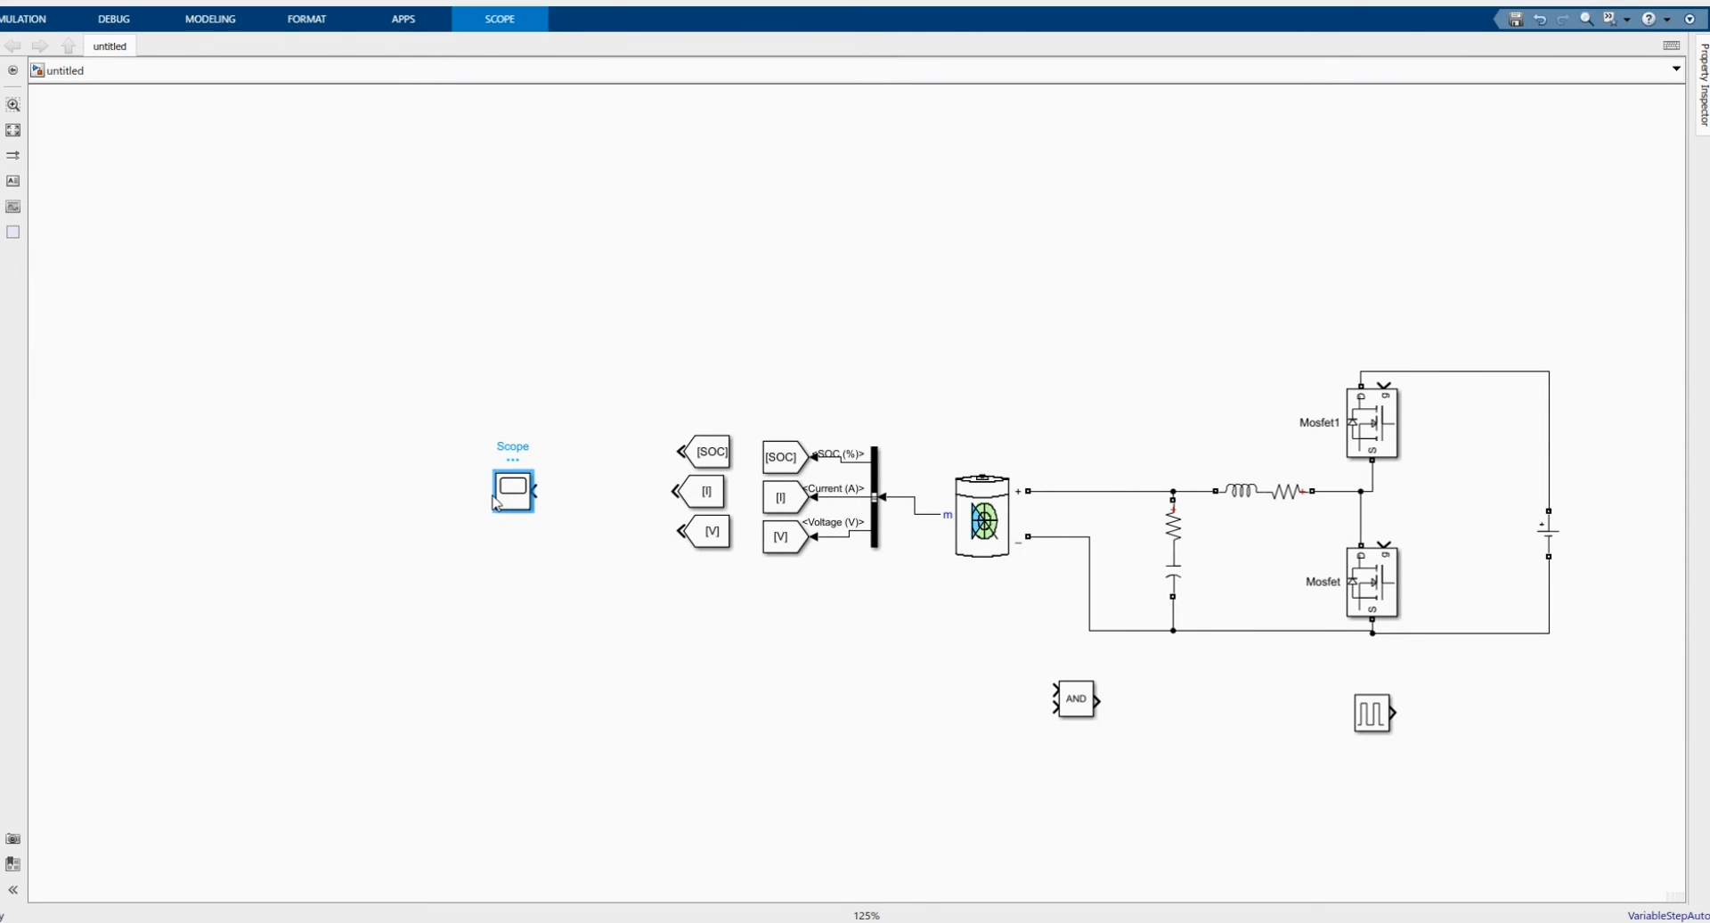
# Open the Scope and set its number of input ports to 3
pyautogui.doubleClick(496, 501)
pyautogui.click(603, 248)
pyautogui.moveTo(669, 291)
pyautogui.click(829, 332)
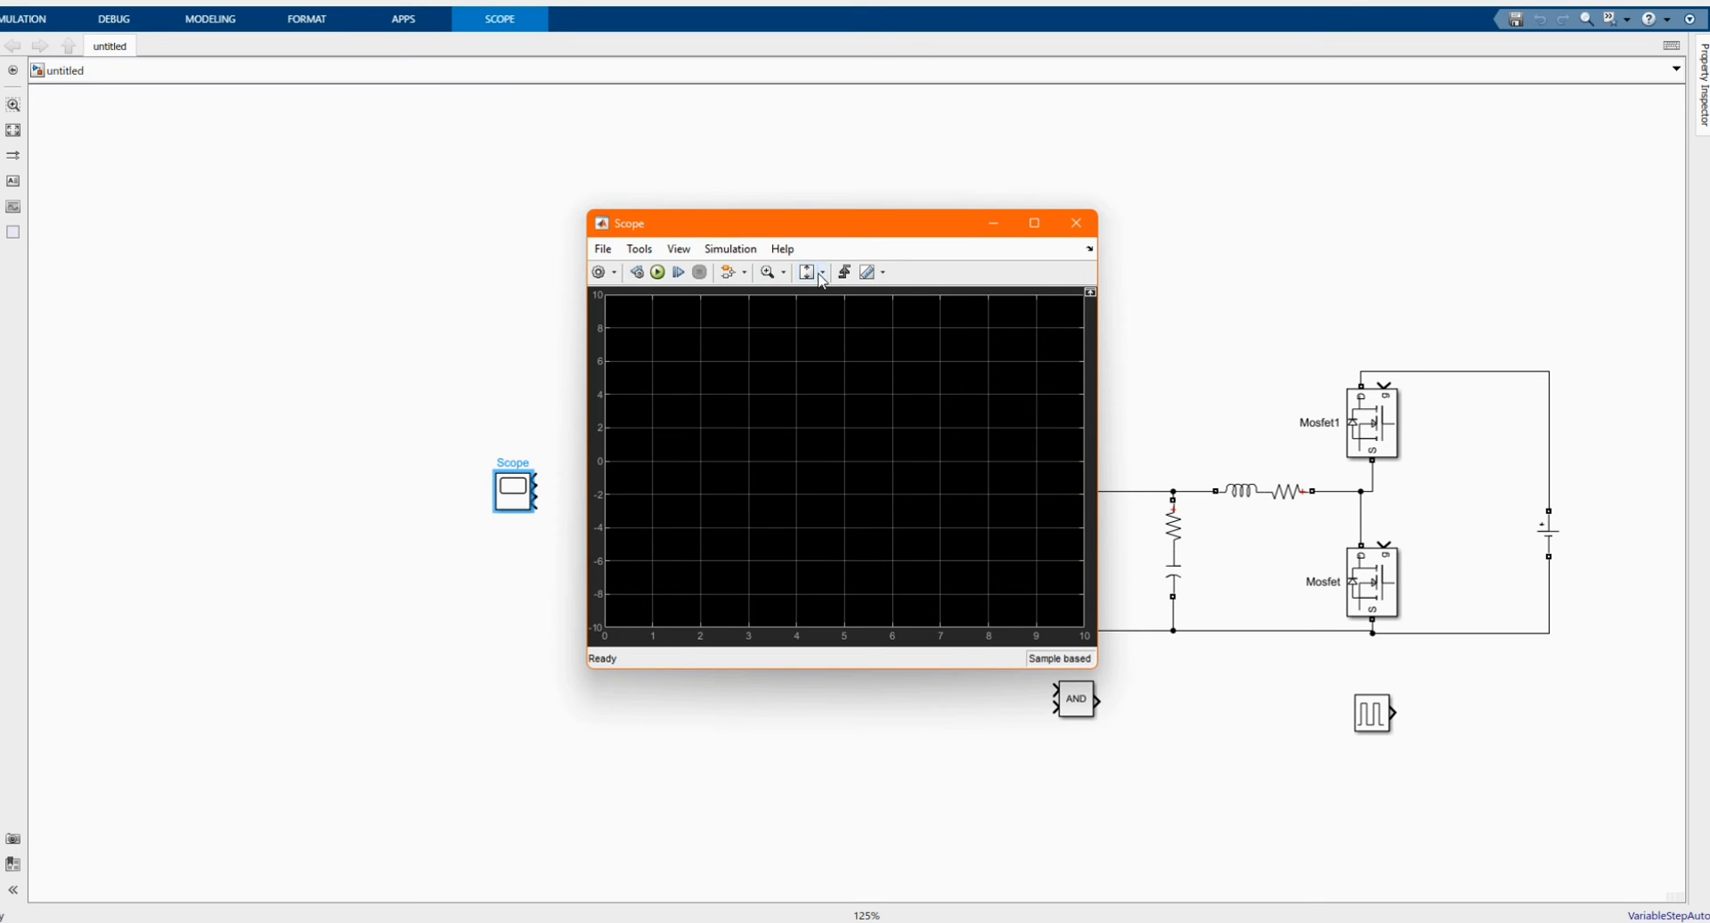
# Lay out the Scope as three vertically stacked displays
pyautogui.click(603, 248)
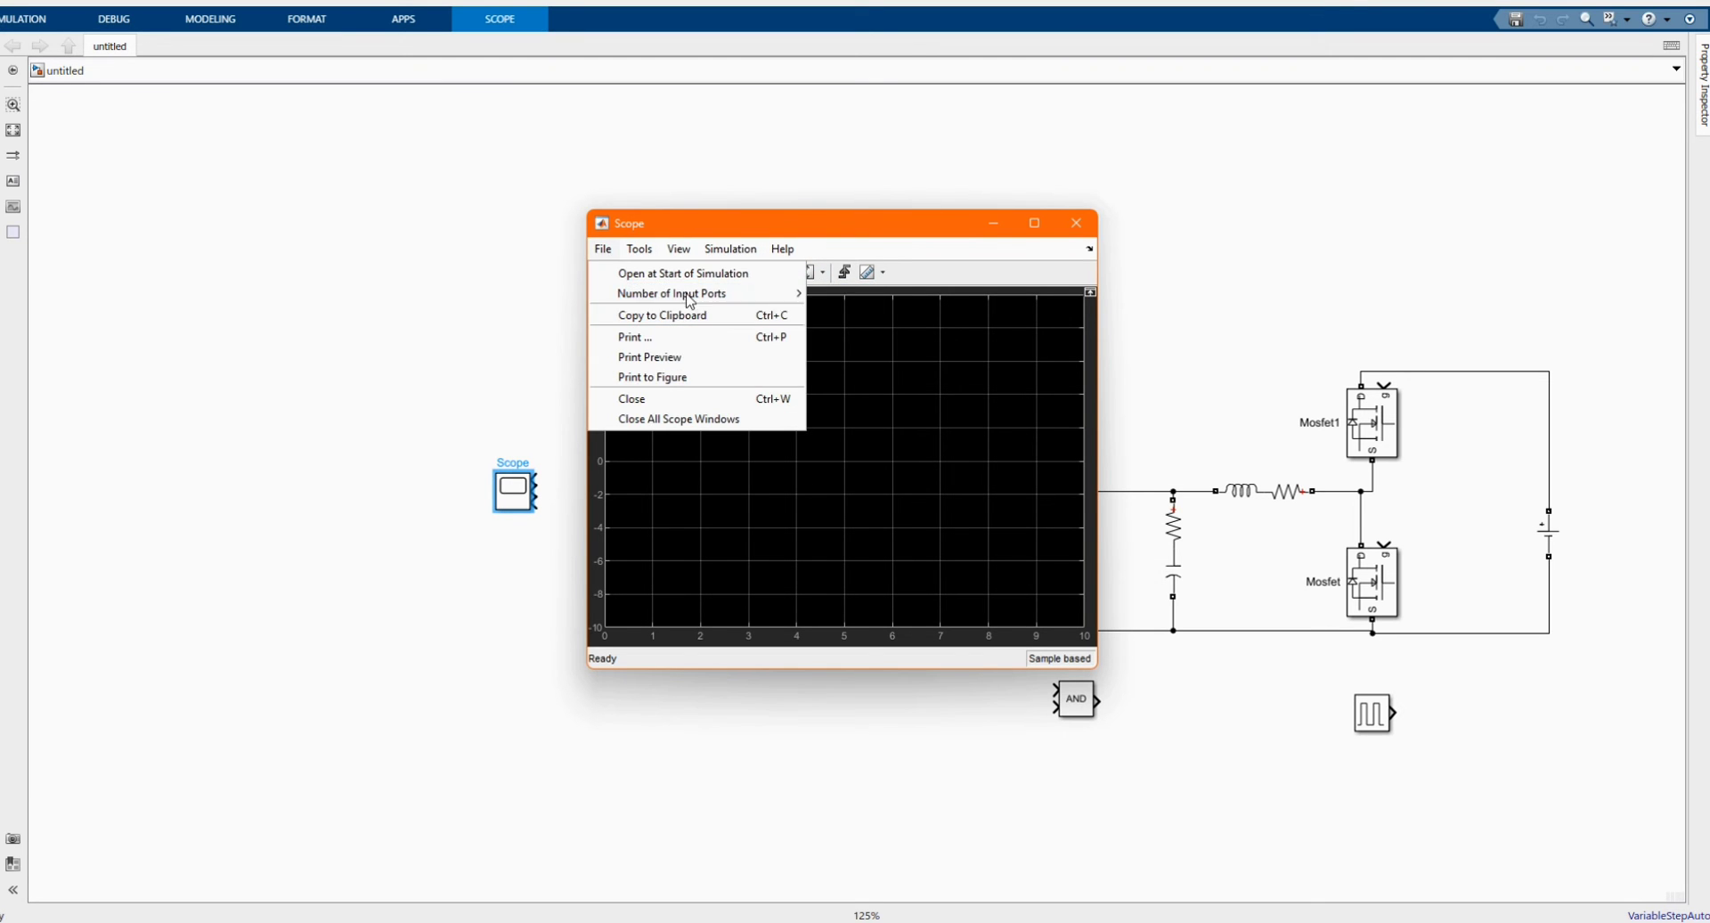
pyautogui.click(679, 252)
pyautogui.click(679, 252)
pyautogui.click(710, 277)
pyautogui.click(731, 363)
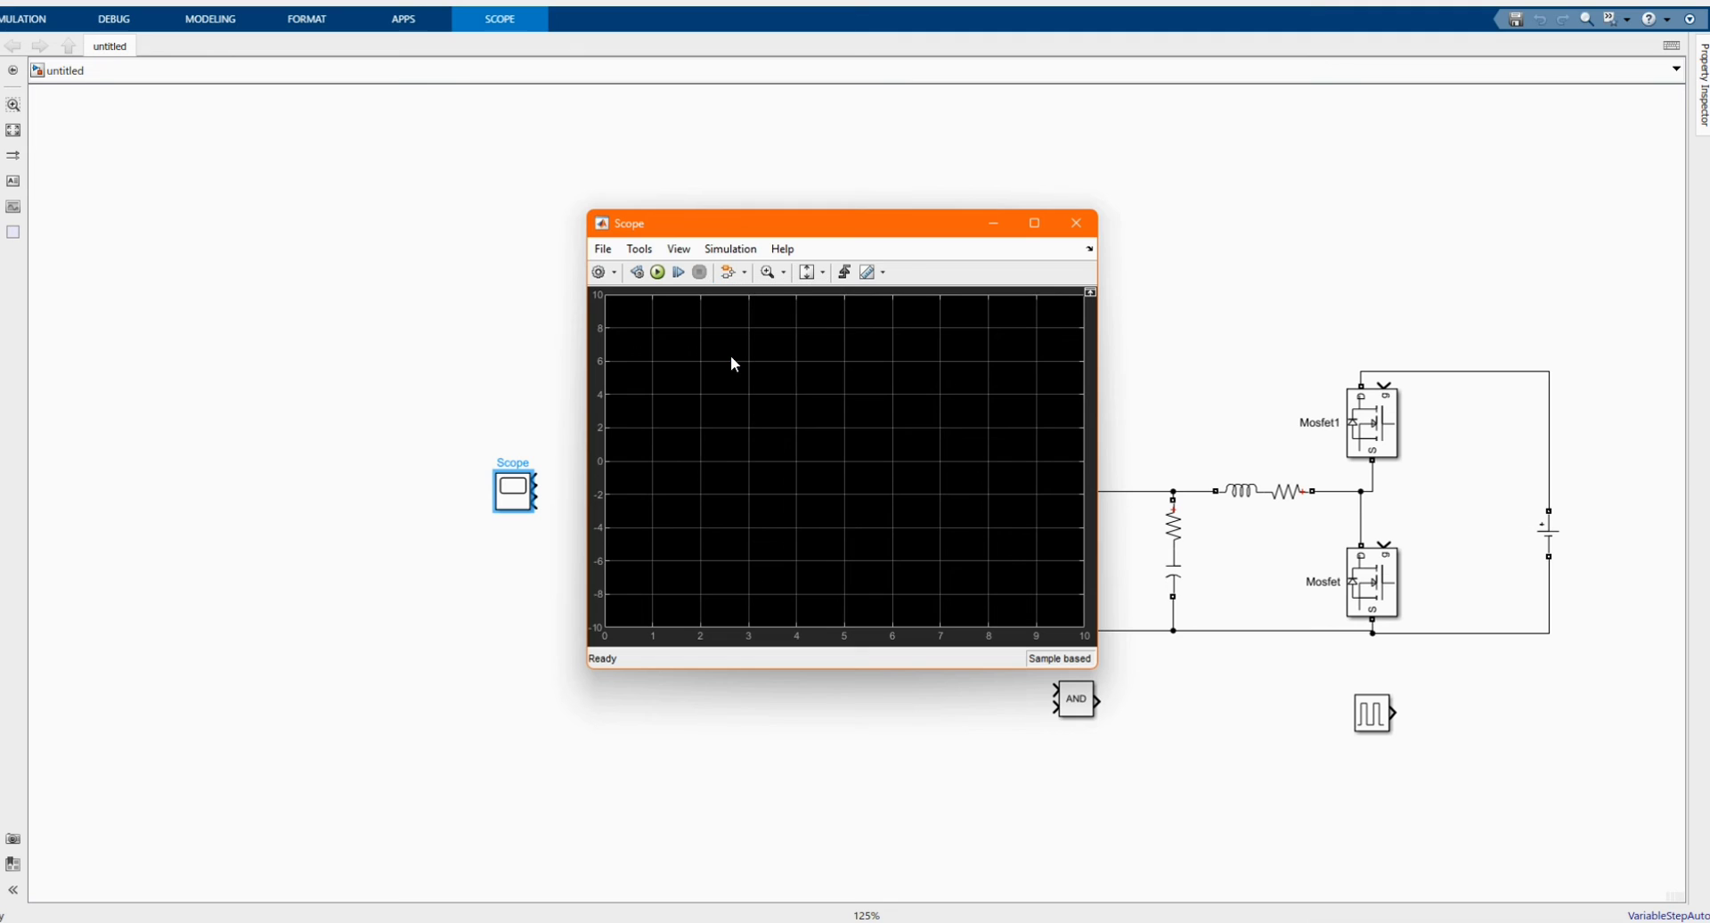
# Open the Scope's configuration properties and title display 1 SoC
pyautogui.click(599, 272)
pyautogui.click(775, 341)
pyautogui.click(680, 337)
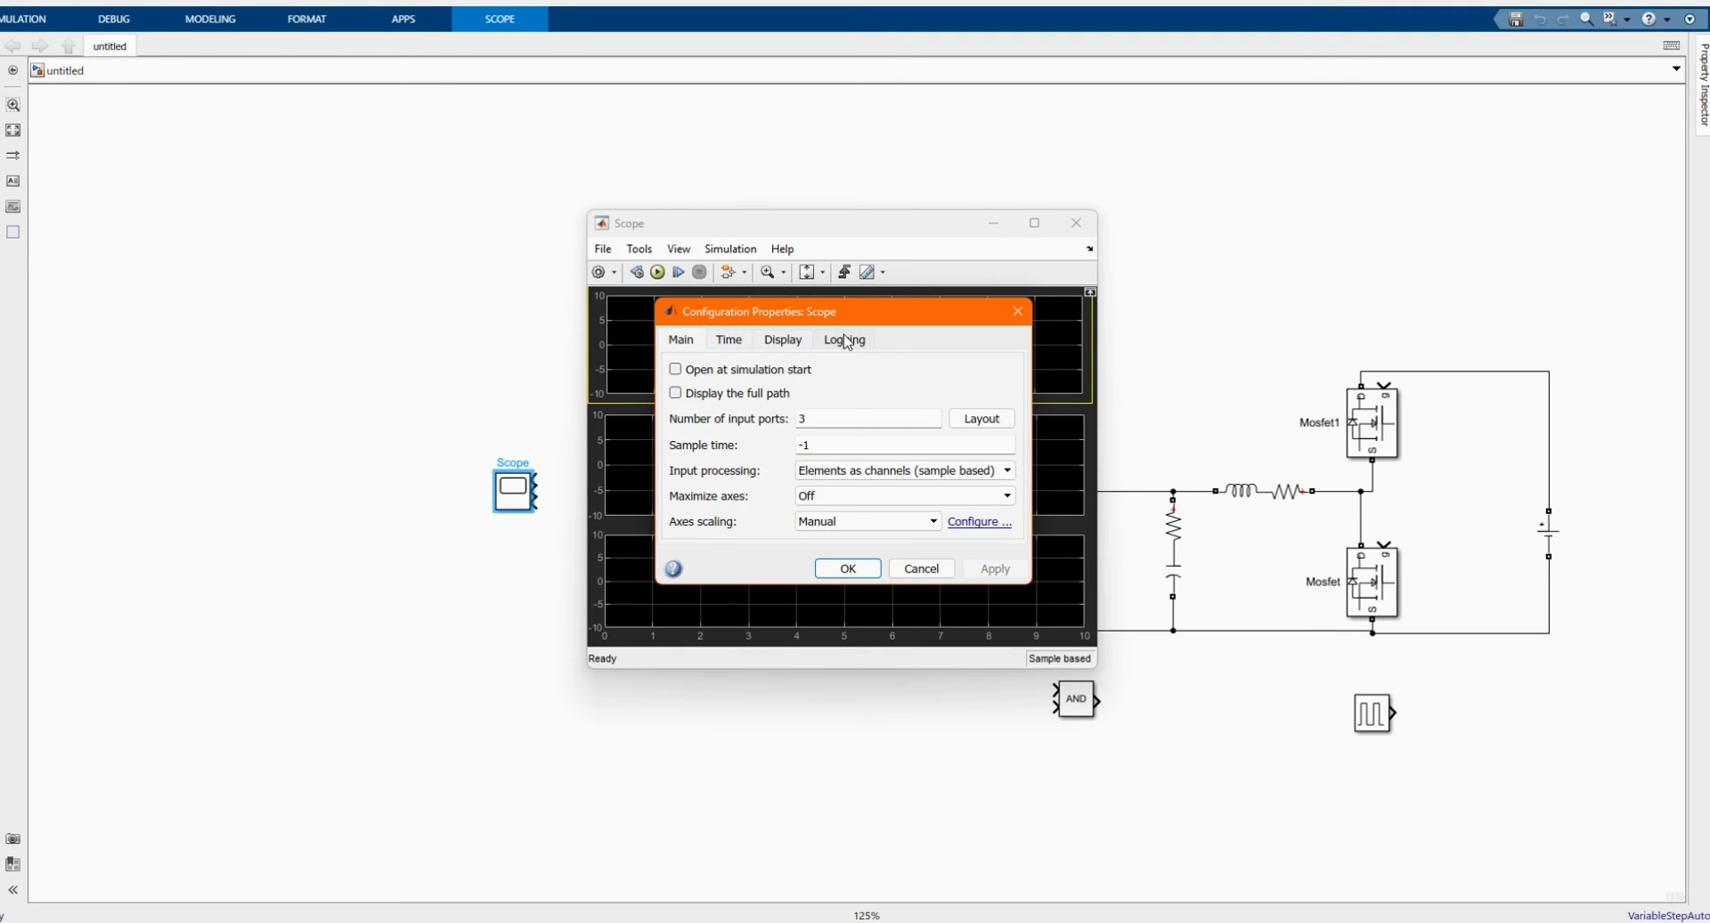
pyautogui.click(783, 340)
pyautogui.tripleClick(882, 398)
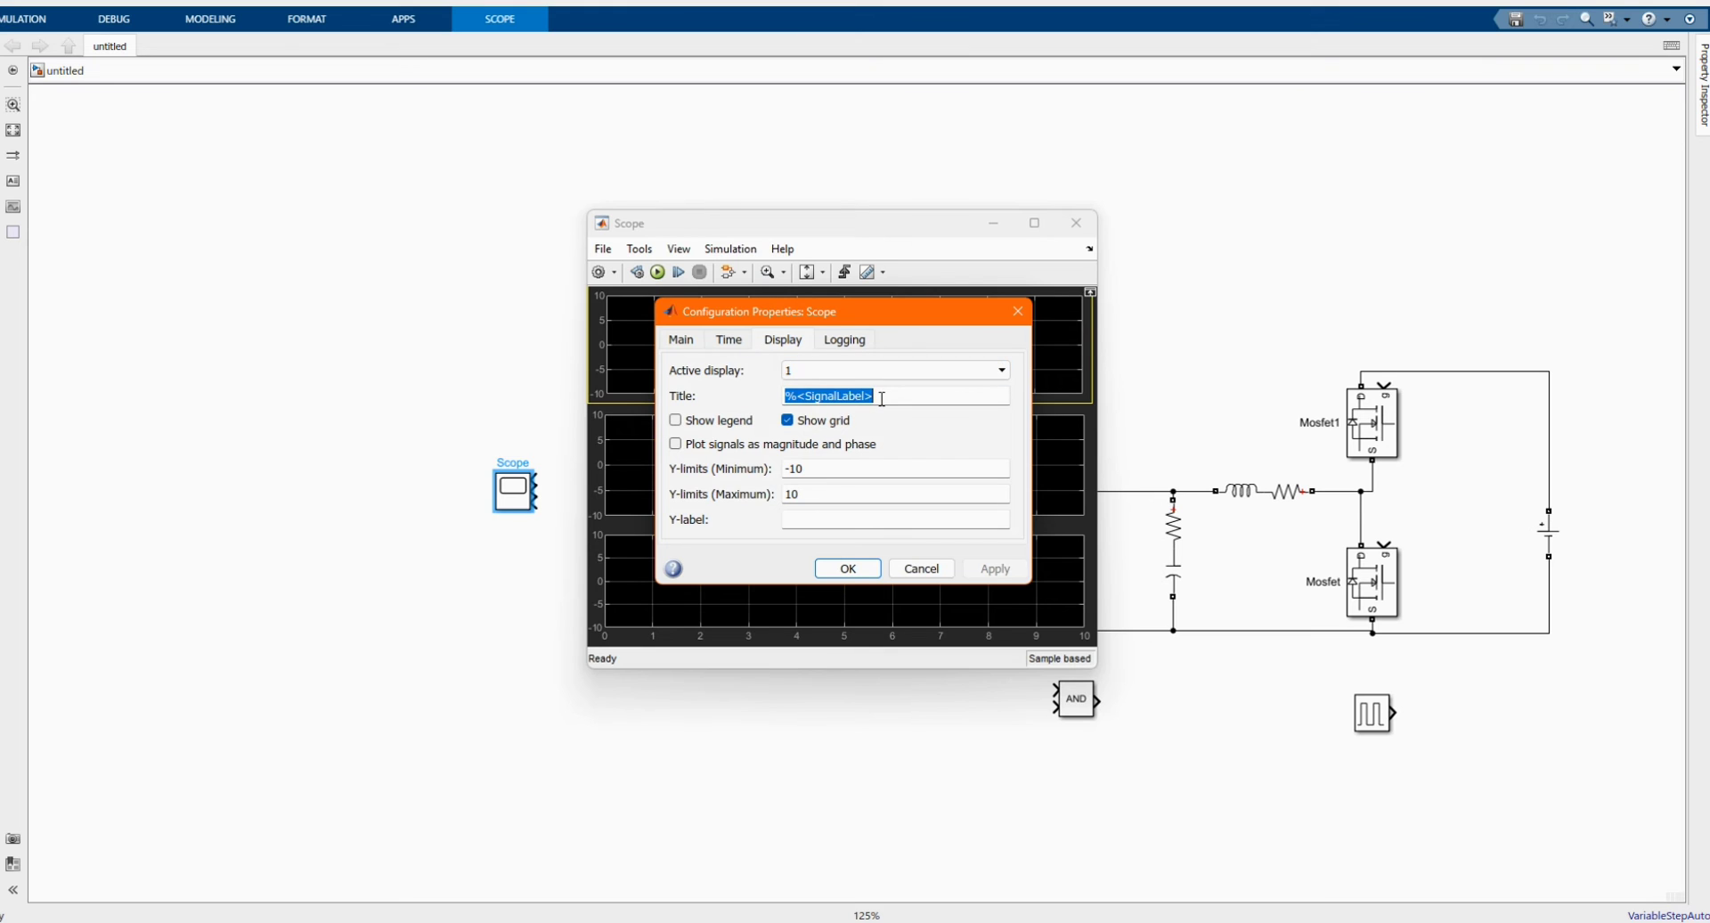
pyautogui.write('SoC')
pyautogui.press('capslock')
# Title the Scope's display 2 Current
pyautogui.click(946, 366)
pyautogui.click(910, 403)
pyautogui.tripleClick(894, 398)
pyautogui.press('capslock')
pyautogui.write('Current')
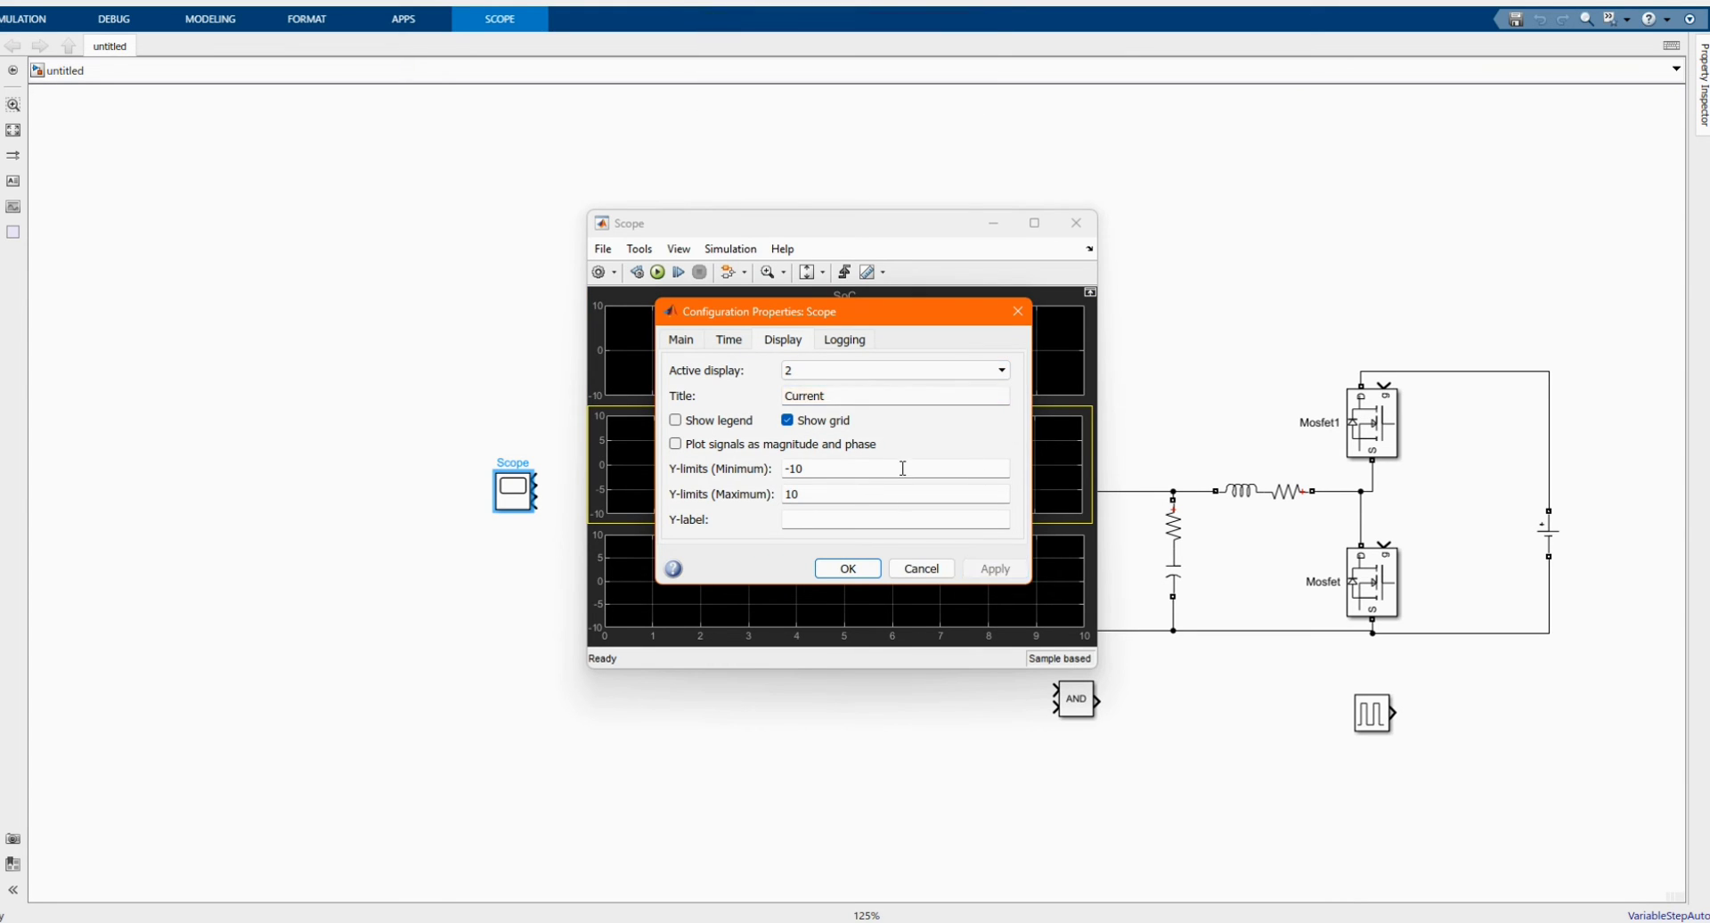
# Title the Scope's display 3 Voltage and apply the configuration
pyautogui.click(896, 369)
pyautogui.click(901, 417)
pyautogui.tripleClick(877, 396)
pyautogui.press('capslock')
pyautogui.write('Voltage')
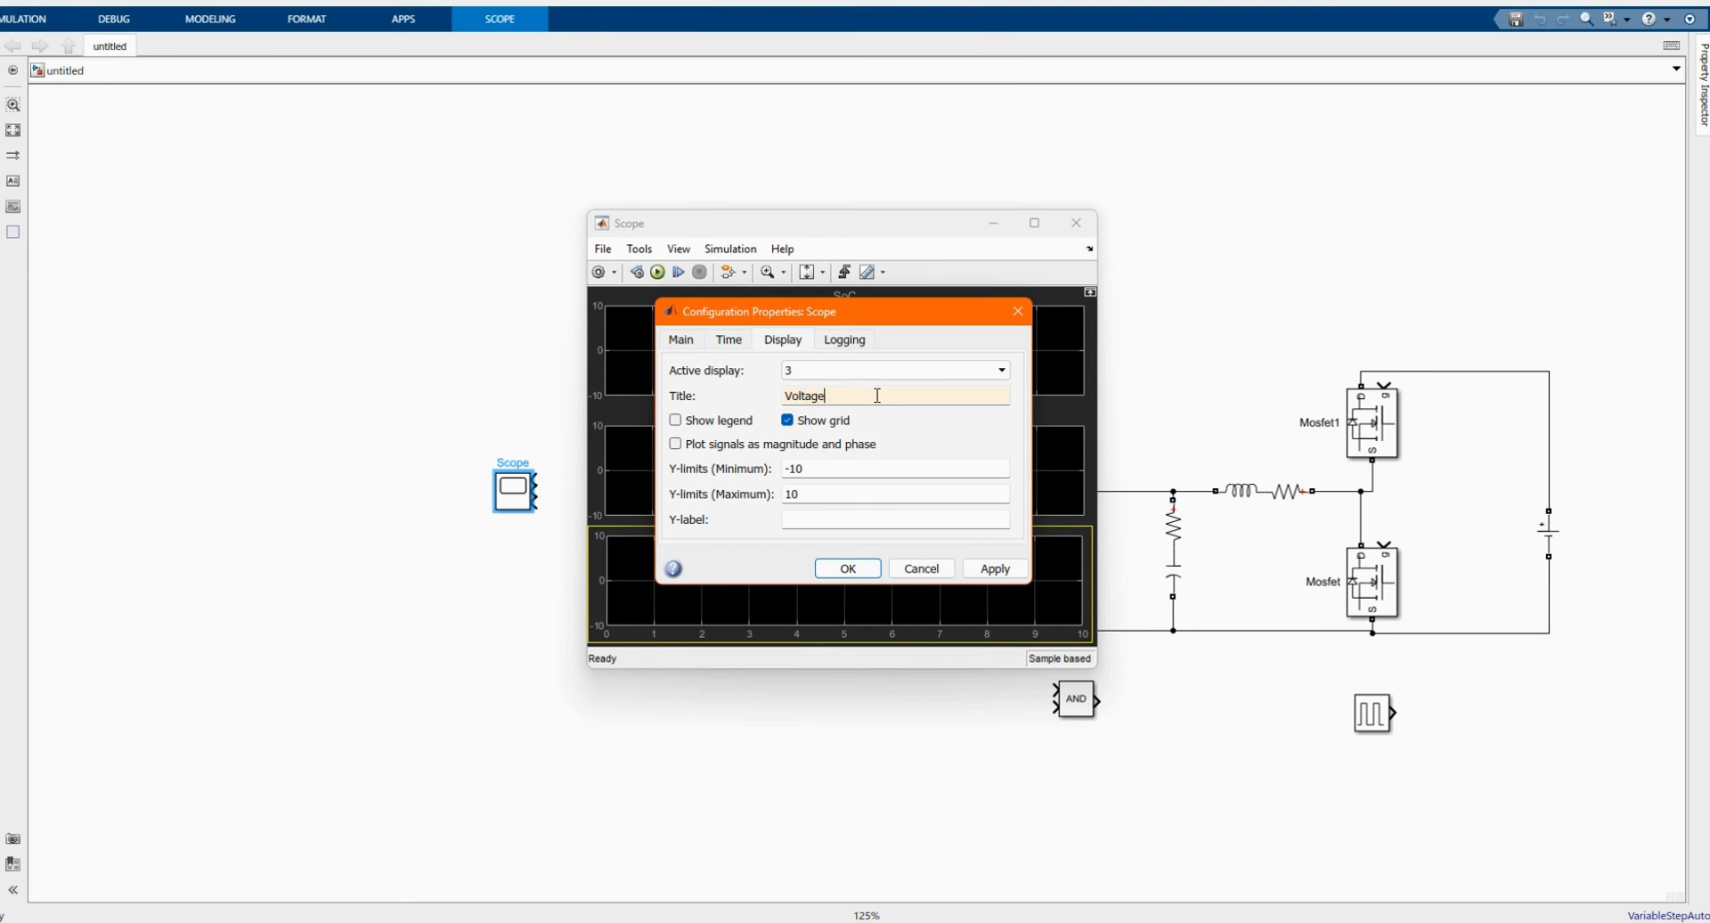
pyautogui.click(995, 568)
pyautogui.click(848, 569)
# Open the Scope's style settings and choose a white background with black axes text and grid
pyautogui.click(677, 250)
pyautogui.click(698, 319)
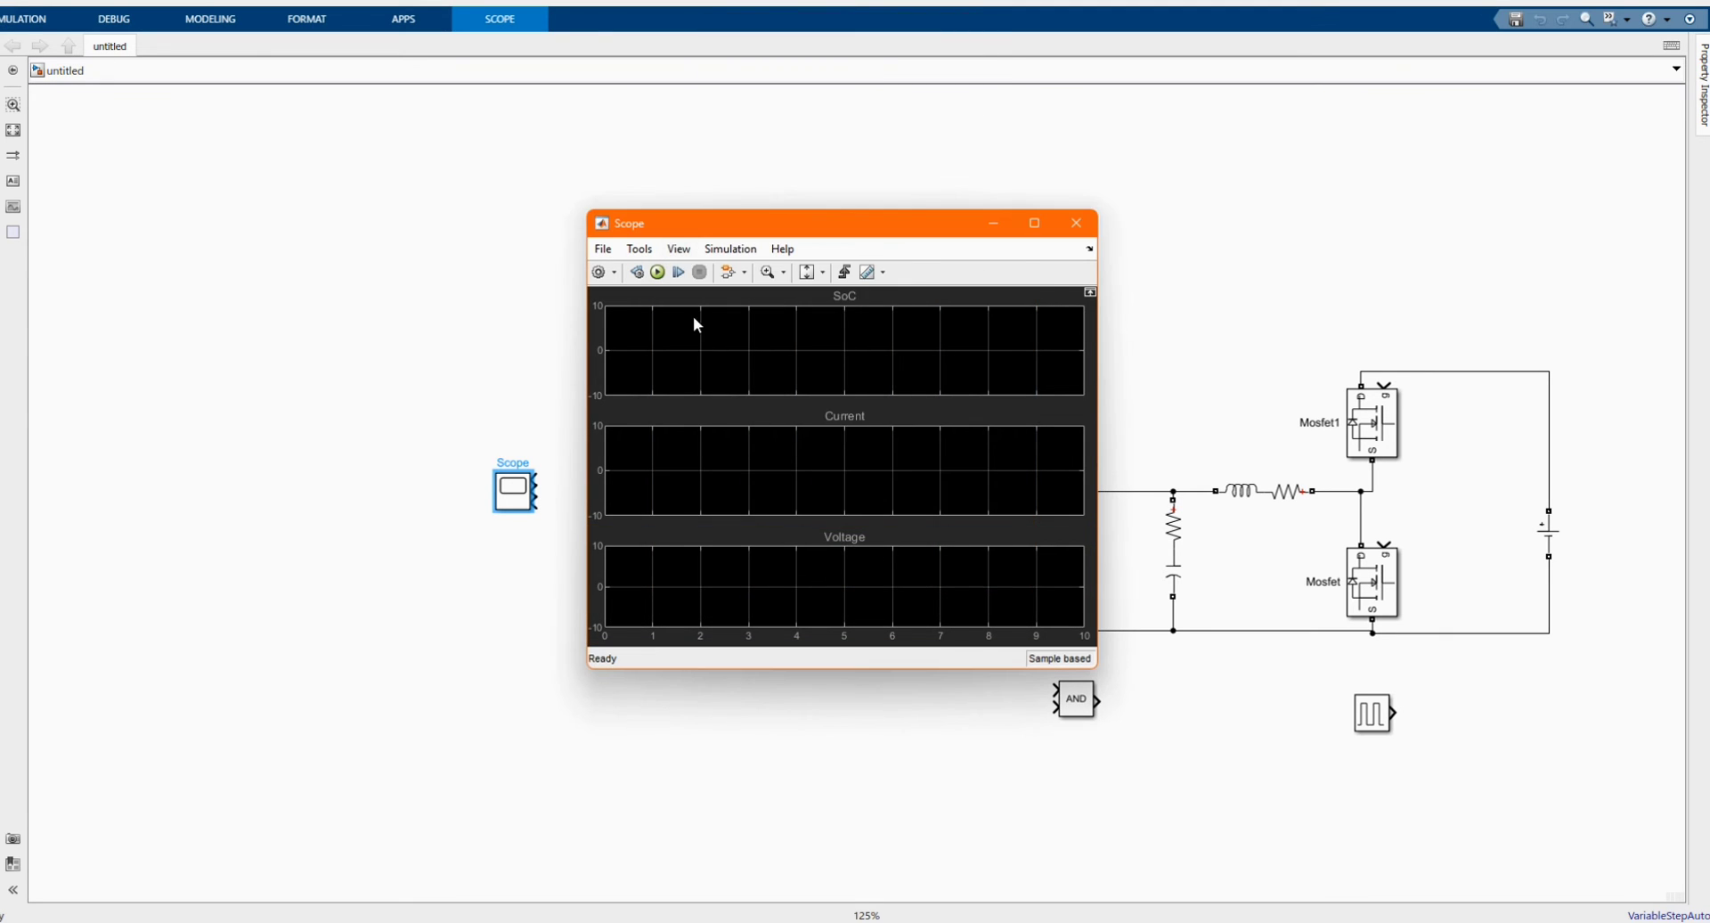
pyautogui.click(798, 341)
pyautogui.click(801, 364)
pyautogui.click(830, 380)
pyautogui.click(829, 403)
# Give the channel line in display 3 a width of 2.0 and a red colour, and apply the style
pyautogui.click(916, 543)
pyautogui.click(882, 613)
pyautogui.click(950, 549)
pyautogui.click(947, 590)
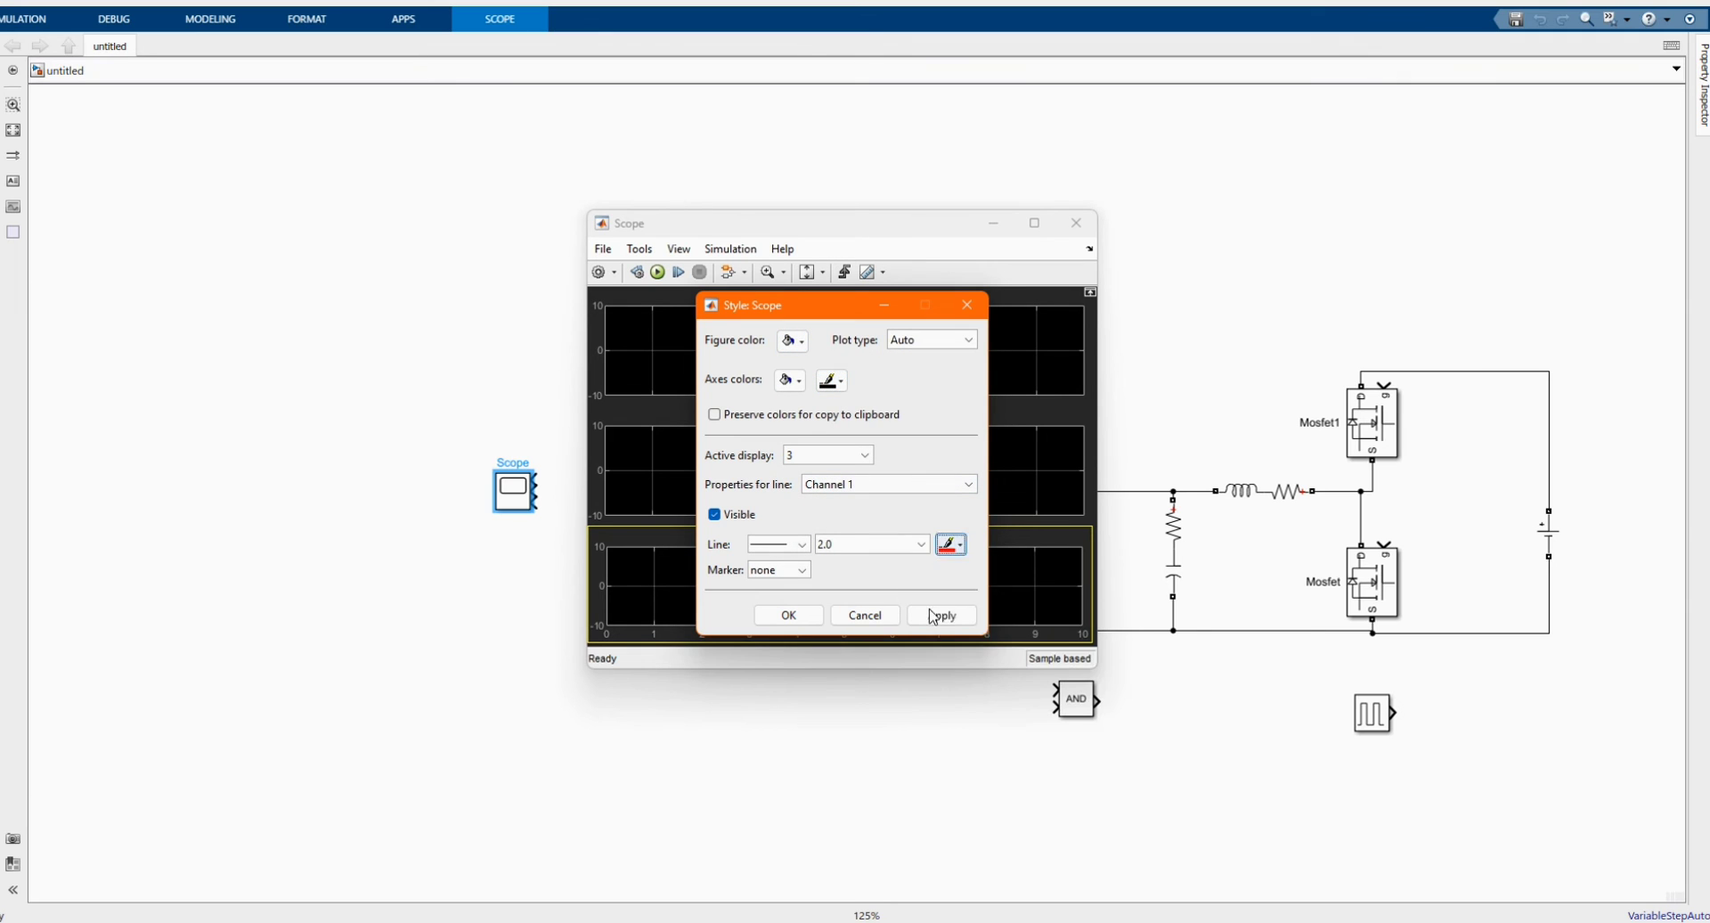
pyautogui.click(942, 614)
# Set the channel line width in display 2 to 2
pyautogui.click(841, 456)
pyautogui.click(837, 488)
pyautogui.click(921, 544)
pyautogui.click(881, 613)
# Make the channel line in display 1 green with a width of 2, apply the style and close the Scope window
pyautogui.click(864, 456)
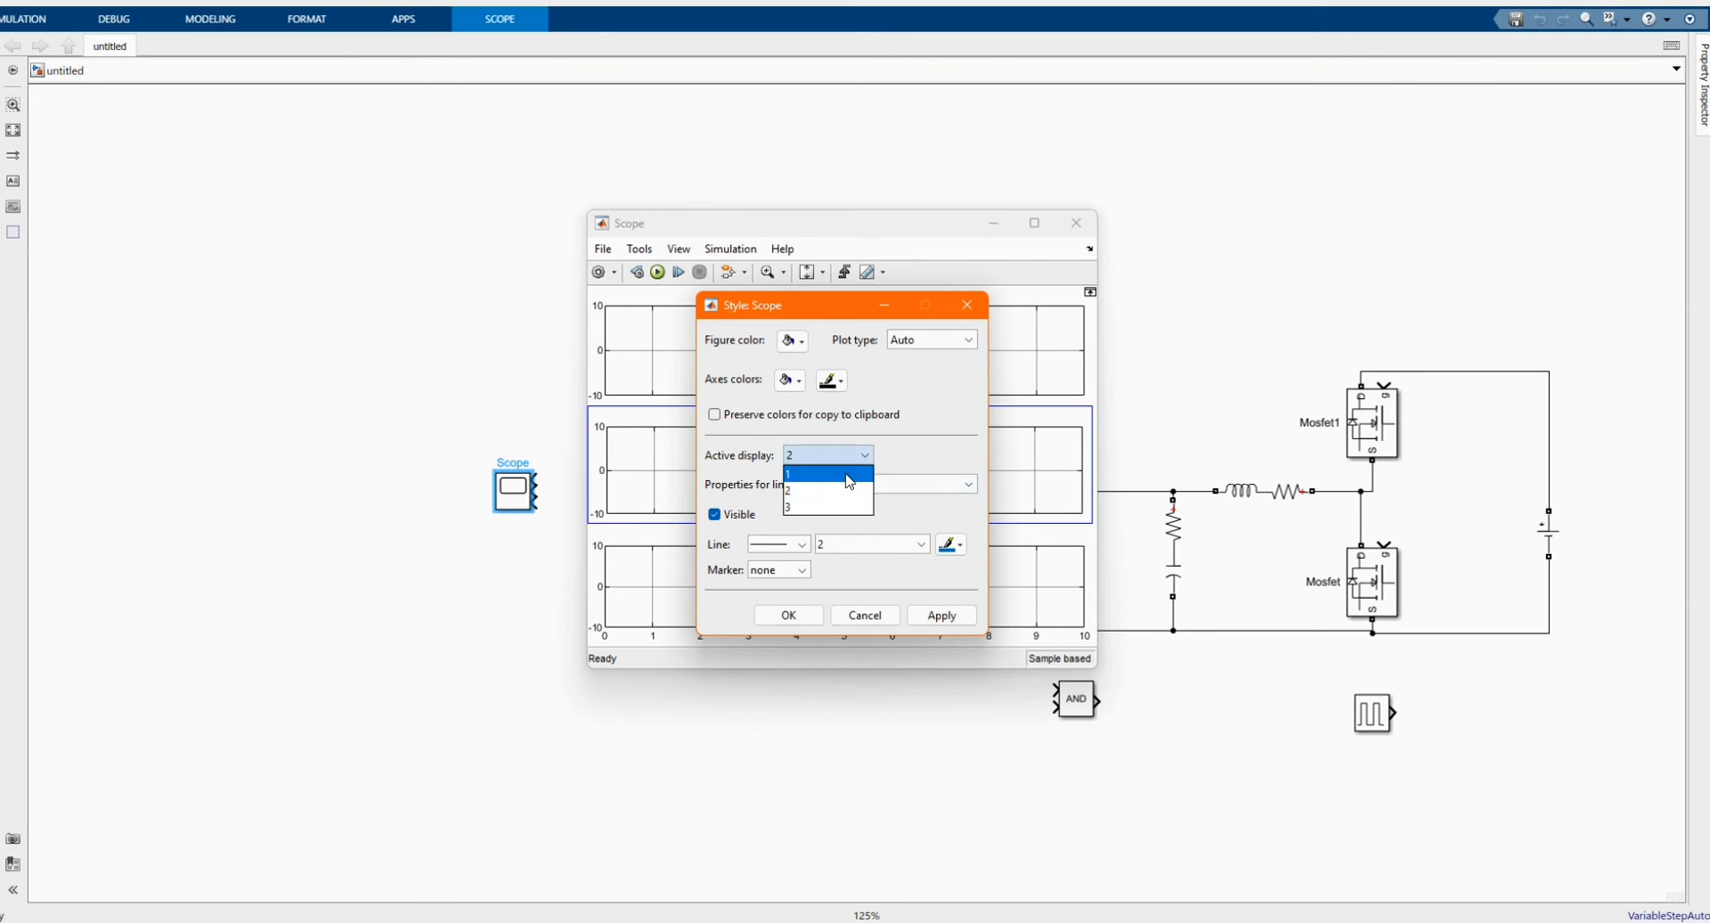
pyautogui.click(824, 470)
pyautogui.click(951, 545)
pyautogui.click(984, 605)
pyautogui.click(922, 544)
pyautogui.click(882, 596)
pyautogui.click(940, 615)
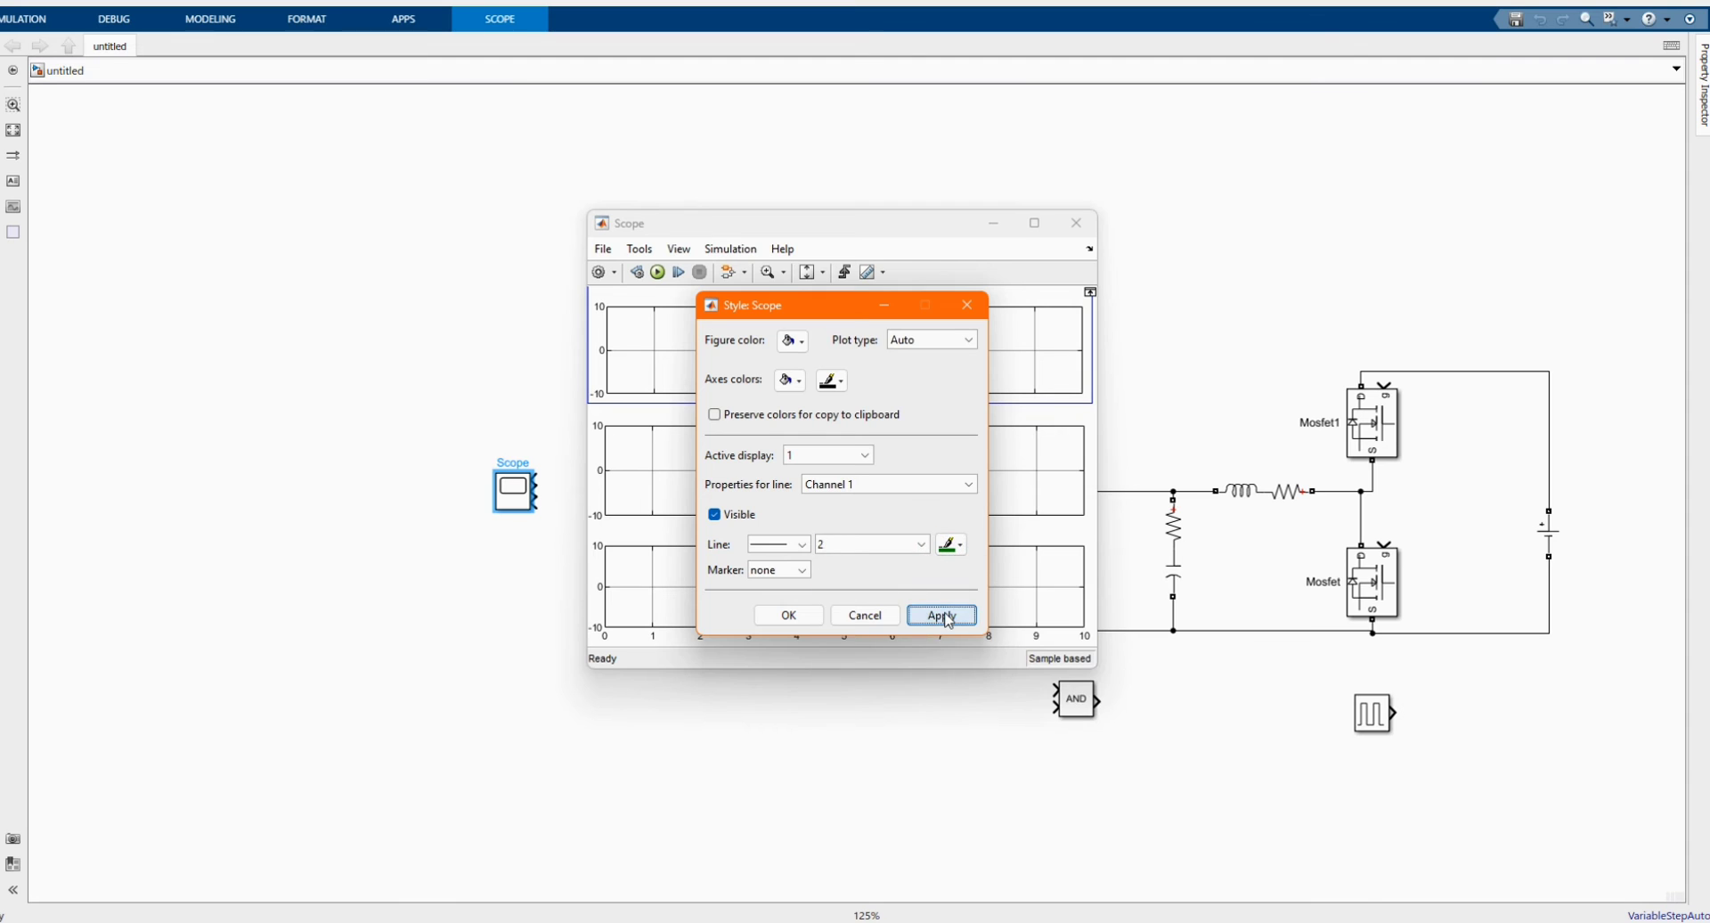
pyautogui.click(788, 614)
pyautogui.click(1076, 223)
# Enlarge the Scope block and connect its three inputs to the SOC, I and V From blocks
pyautogui.moveTo(495, 511); pyautogui.dragTo(481, 589)
pyautogui.moveTo(514, 530); pyautogui.dragTo(680, 451)
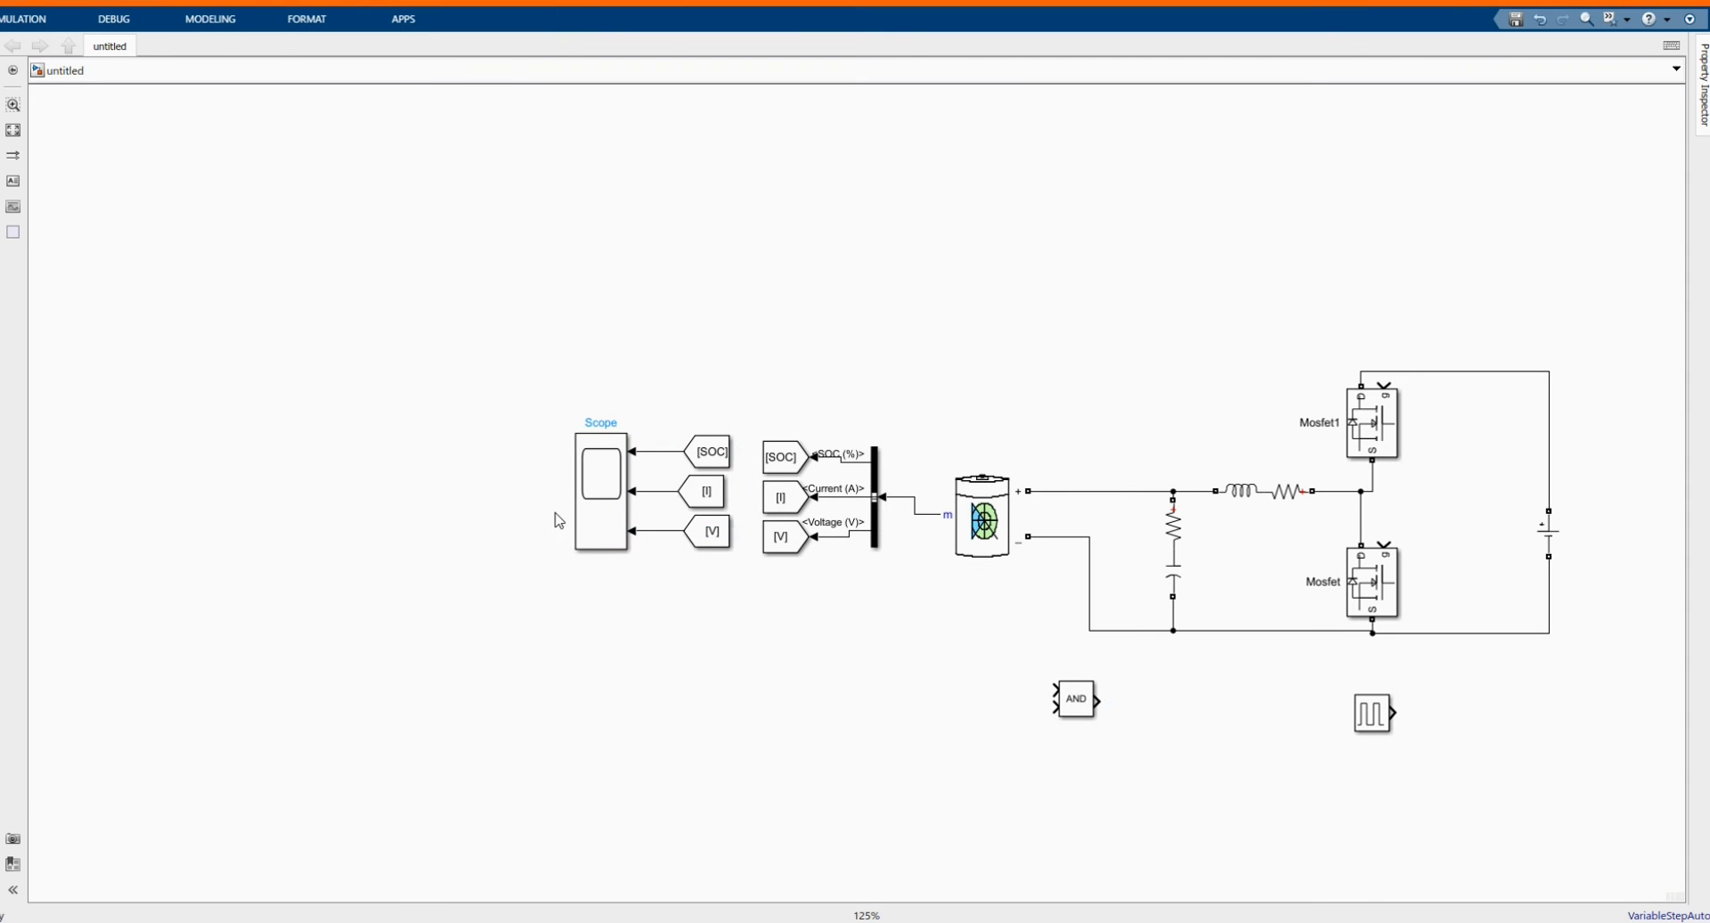
# Nudge the Battery to straighten its m connection and align its negative wire with the circuit's bottom line
pyautogui.moveTo(1053, 588); pyautogui.dragTo(677, 528)
pyautogui.moveTo(607, 454); pyautogui.dragTo(589, 437)
pyautogui.click(1266, 574)
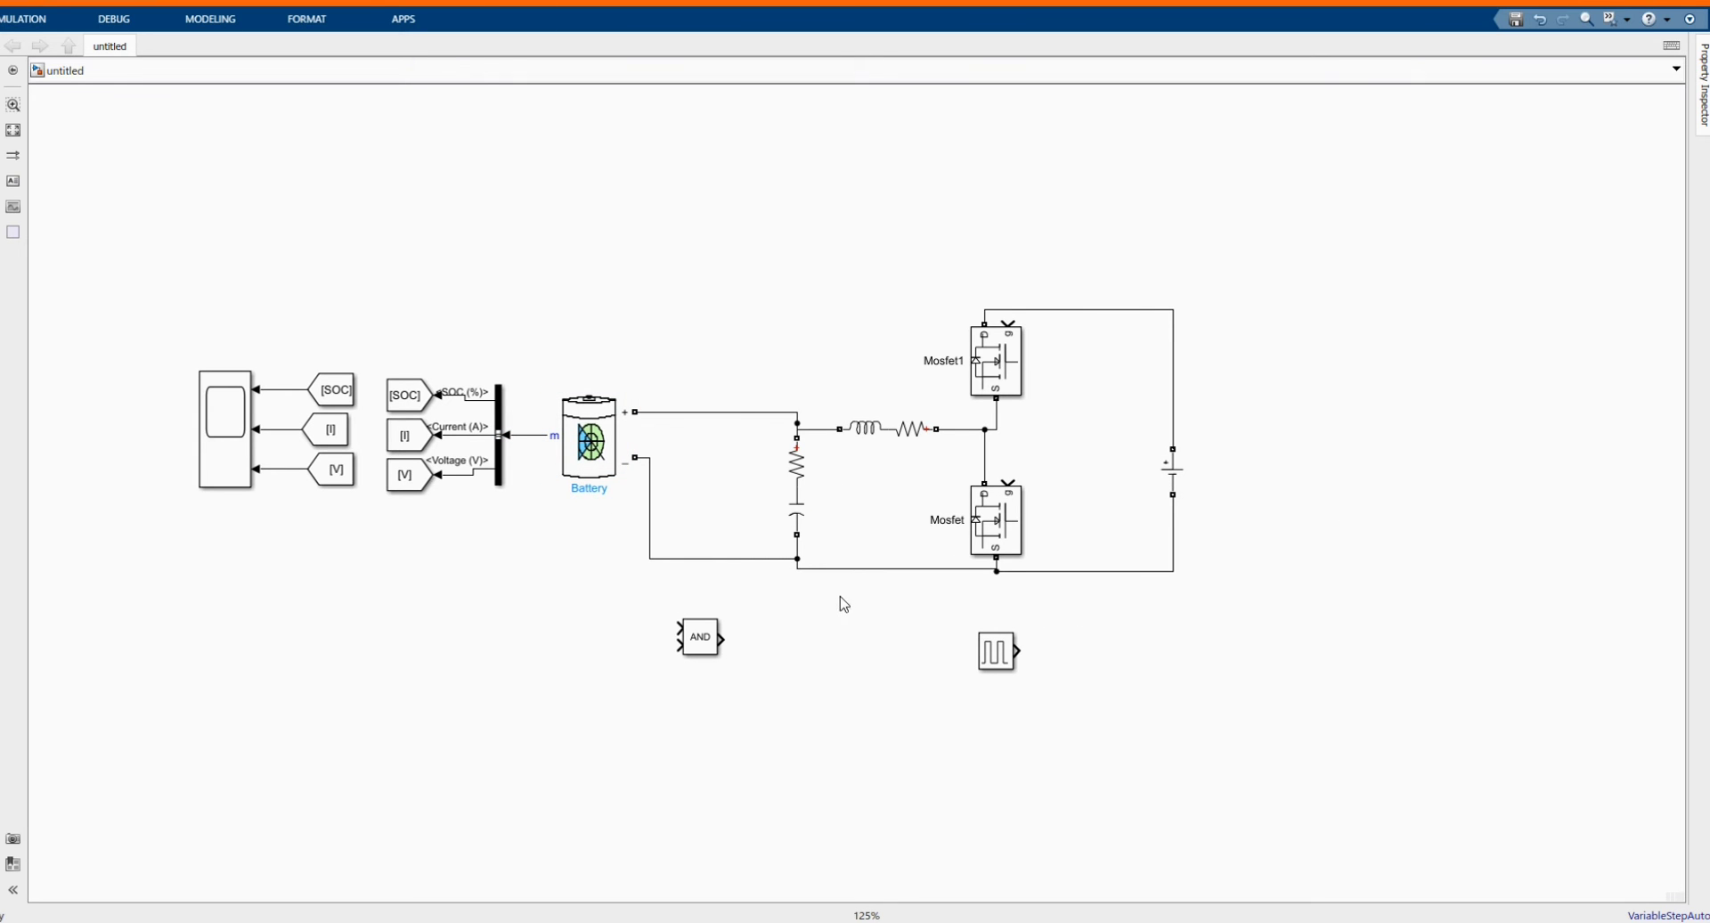
pyautogui.moveTo(765, 567); pyautogui.dragTo(782, 579)
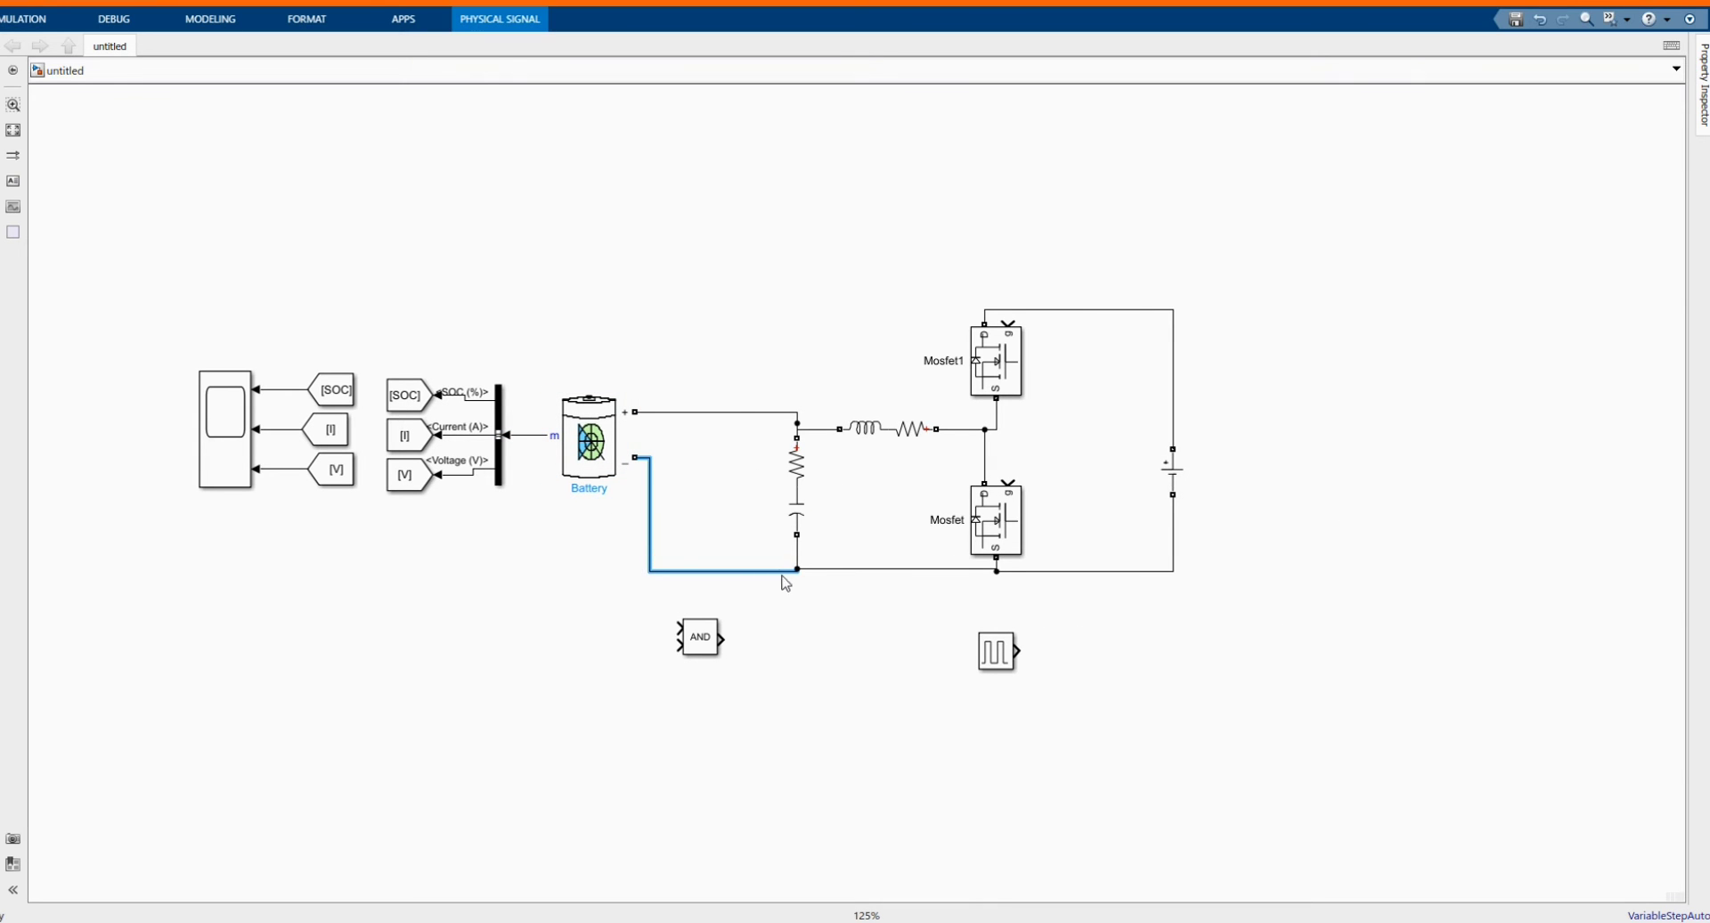
pyautogui.click(1075, 690)
# Move the Pulse Generator above the SOC blocks and set its period to 1e-4 s and pulse width to 60%
pyautogui.moveTo(992, 646); pyautogui.dragTo(398, 230)
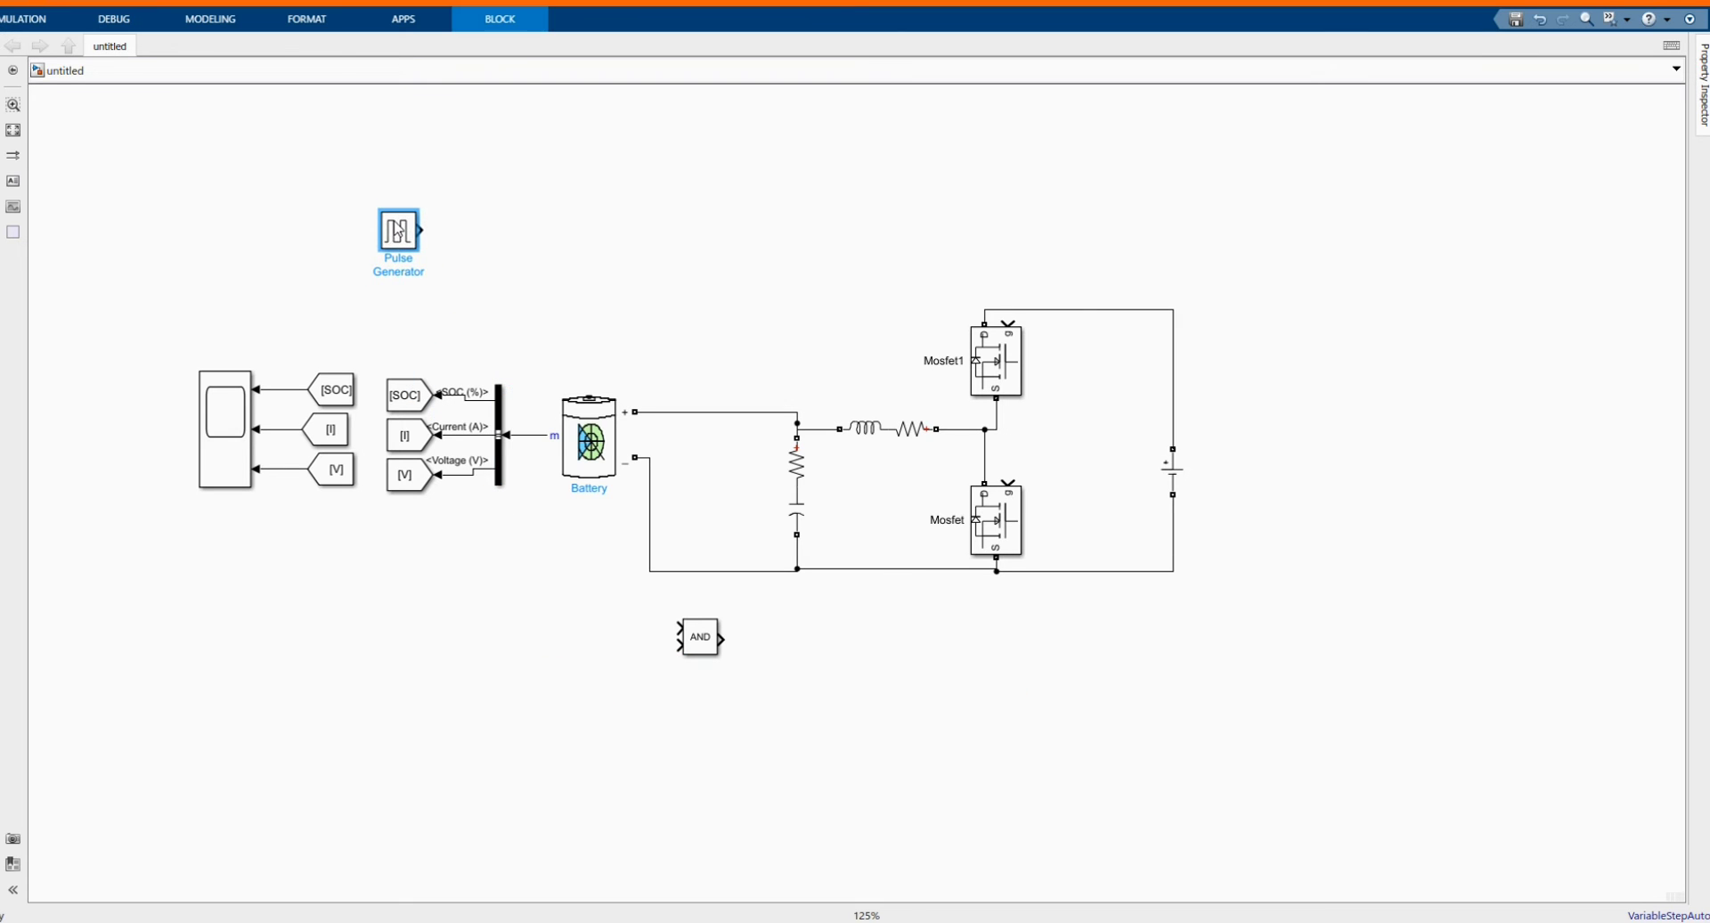
pyautogui.doubleClick(399, 232)
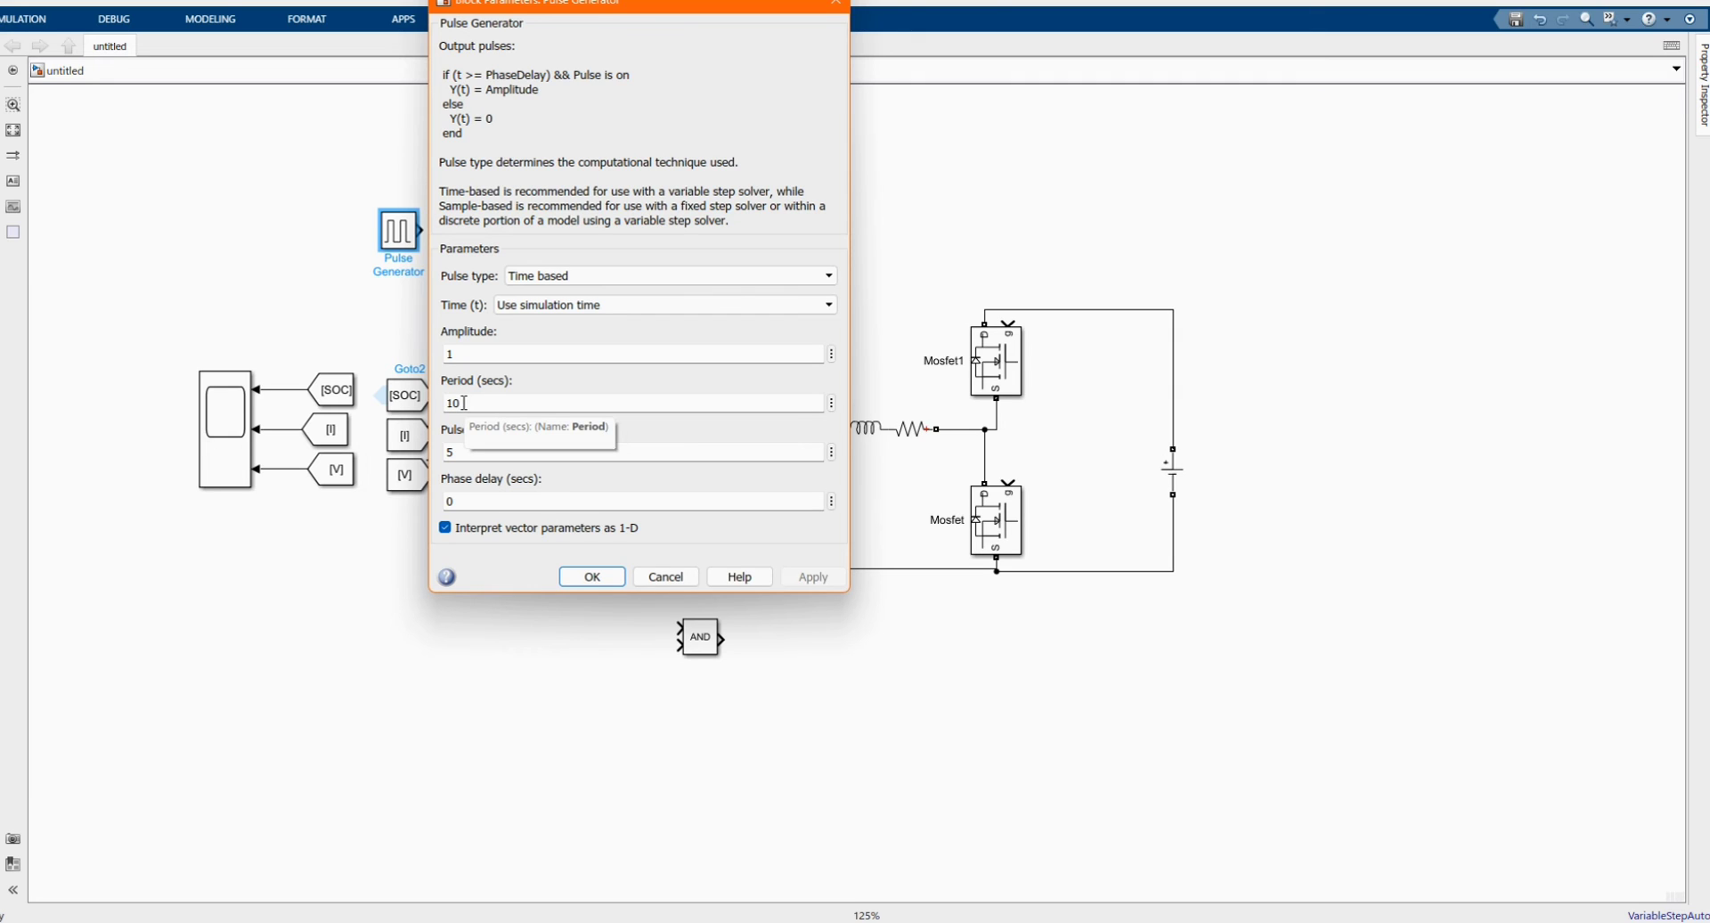
pyautogui.click(464, 403)
pyautogui.press('BackSpace')
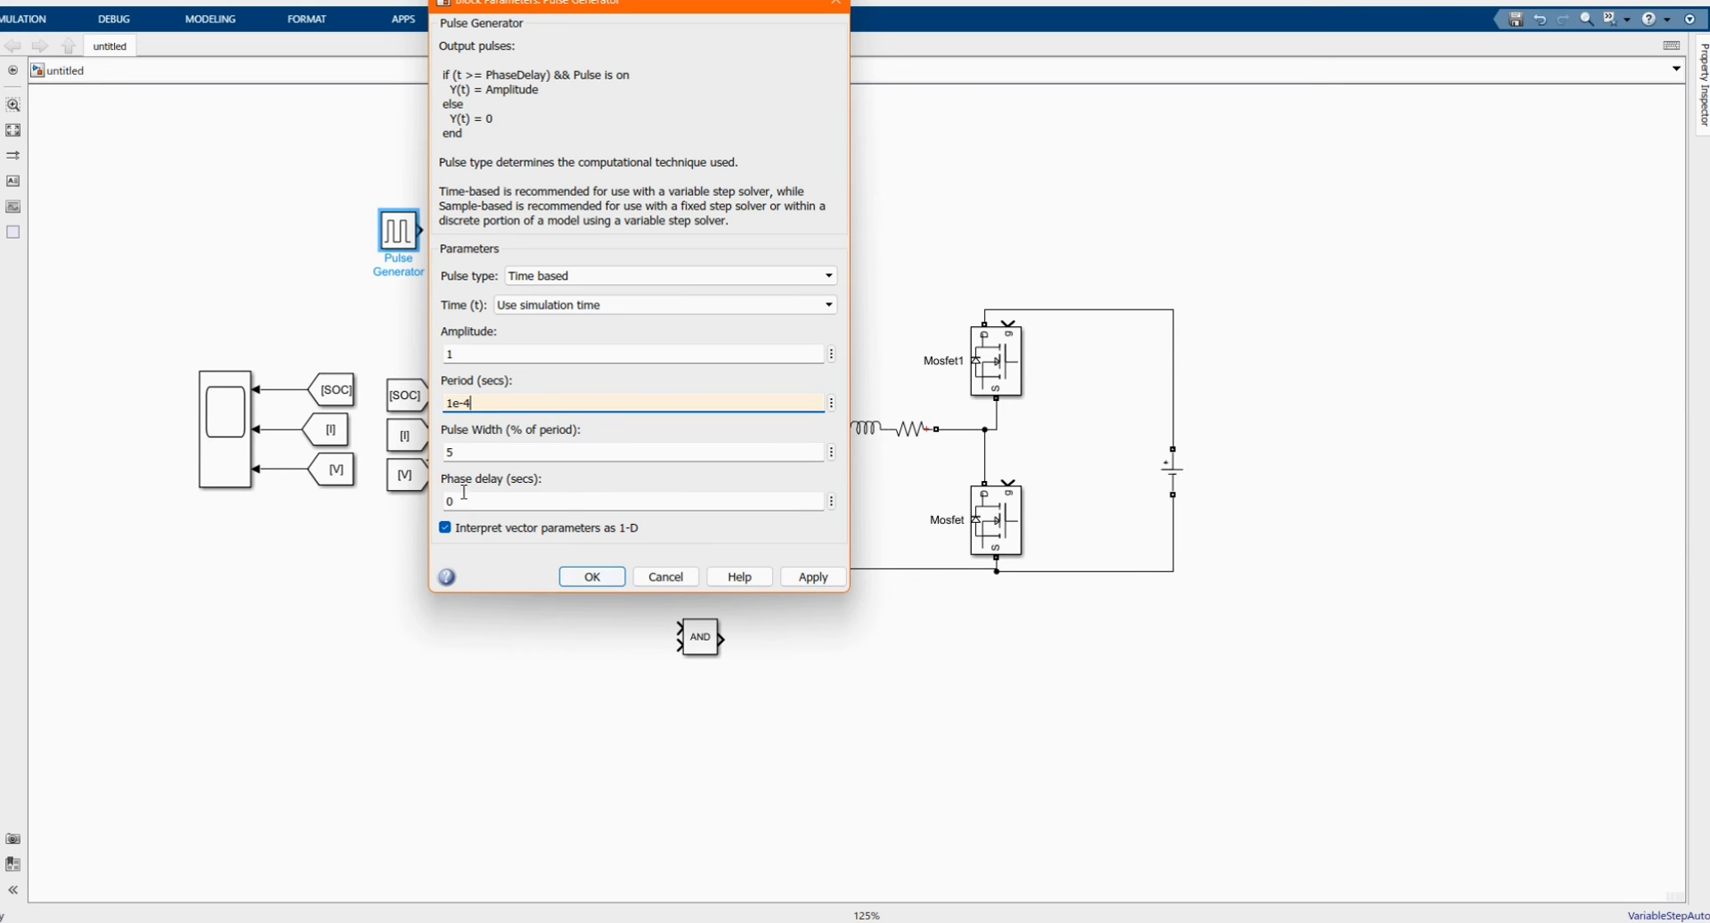
pyautogui.doubleClick(478, 457)
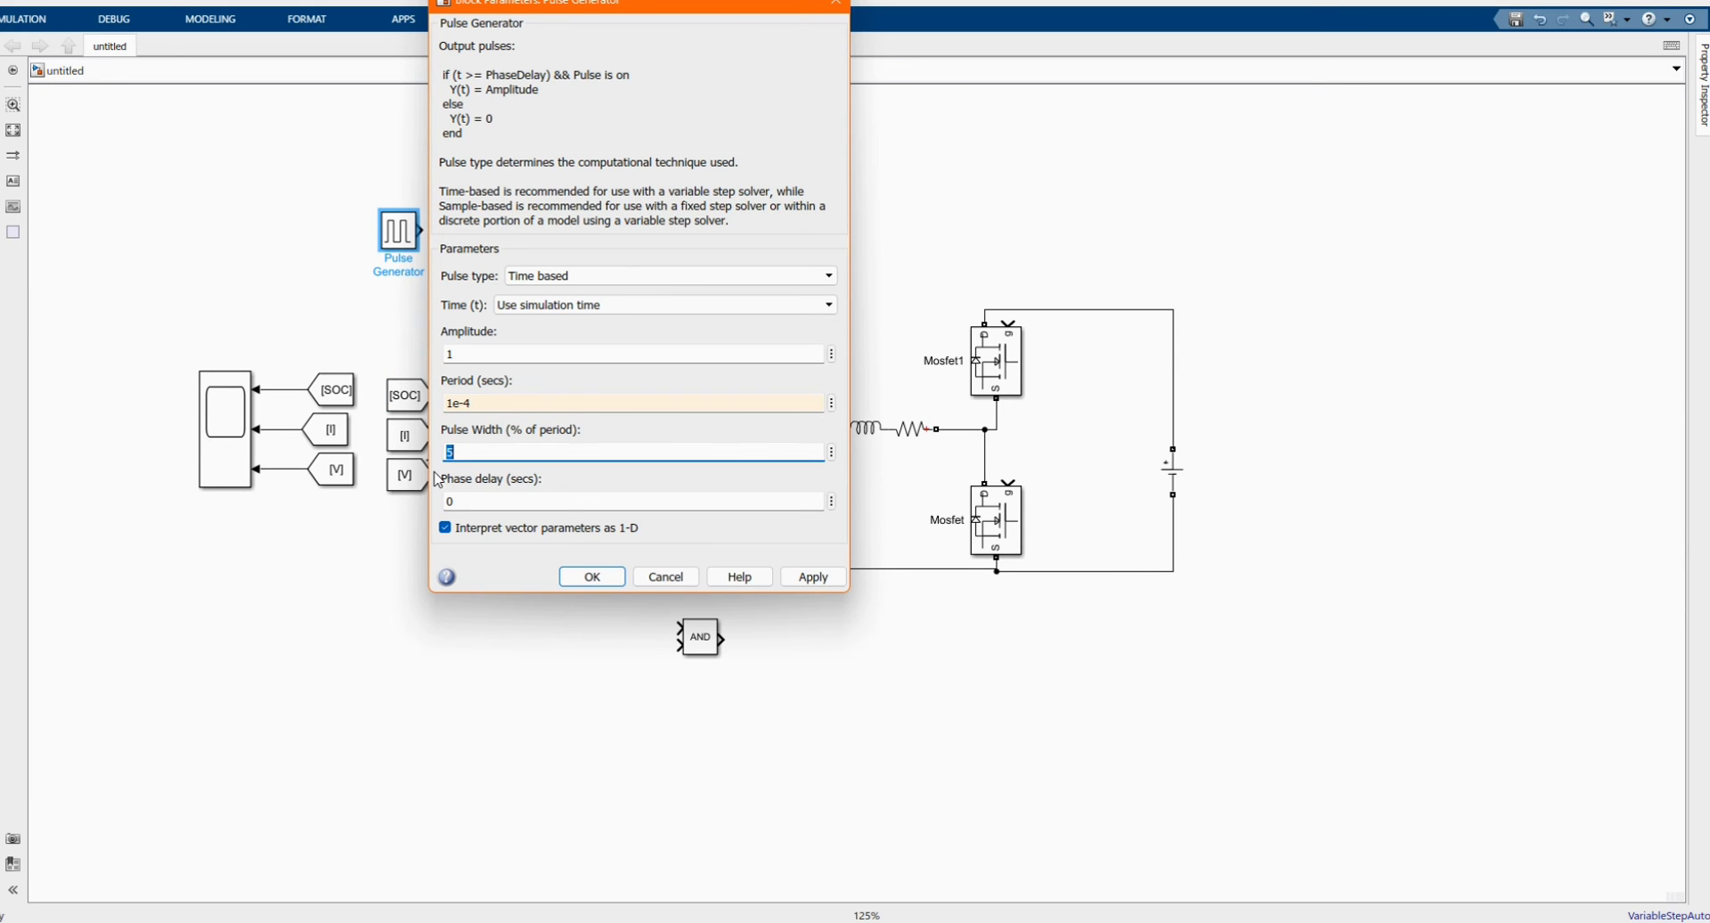
pyautogui.write('6')
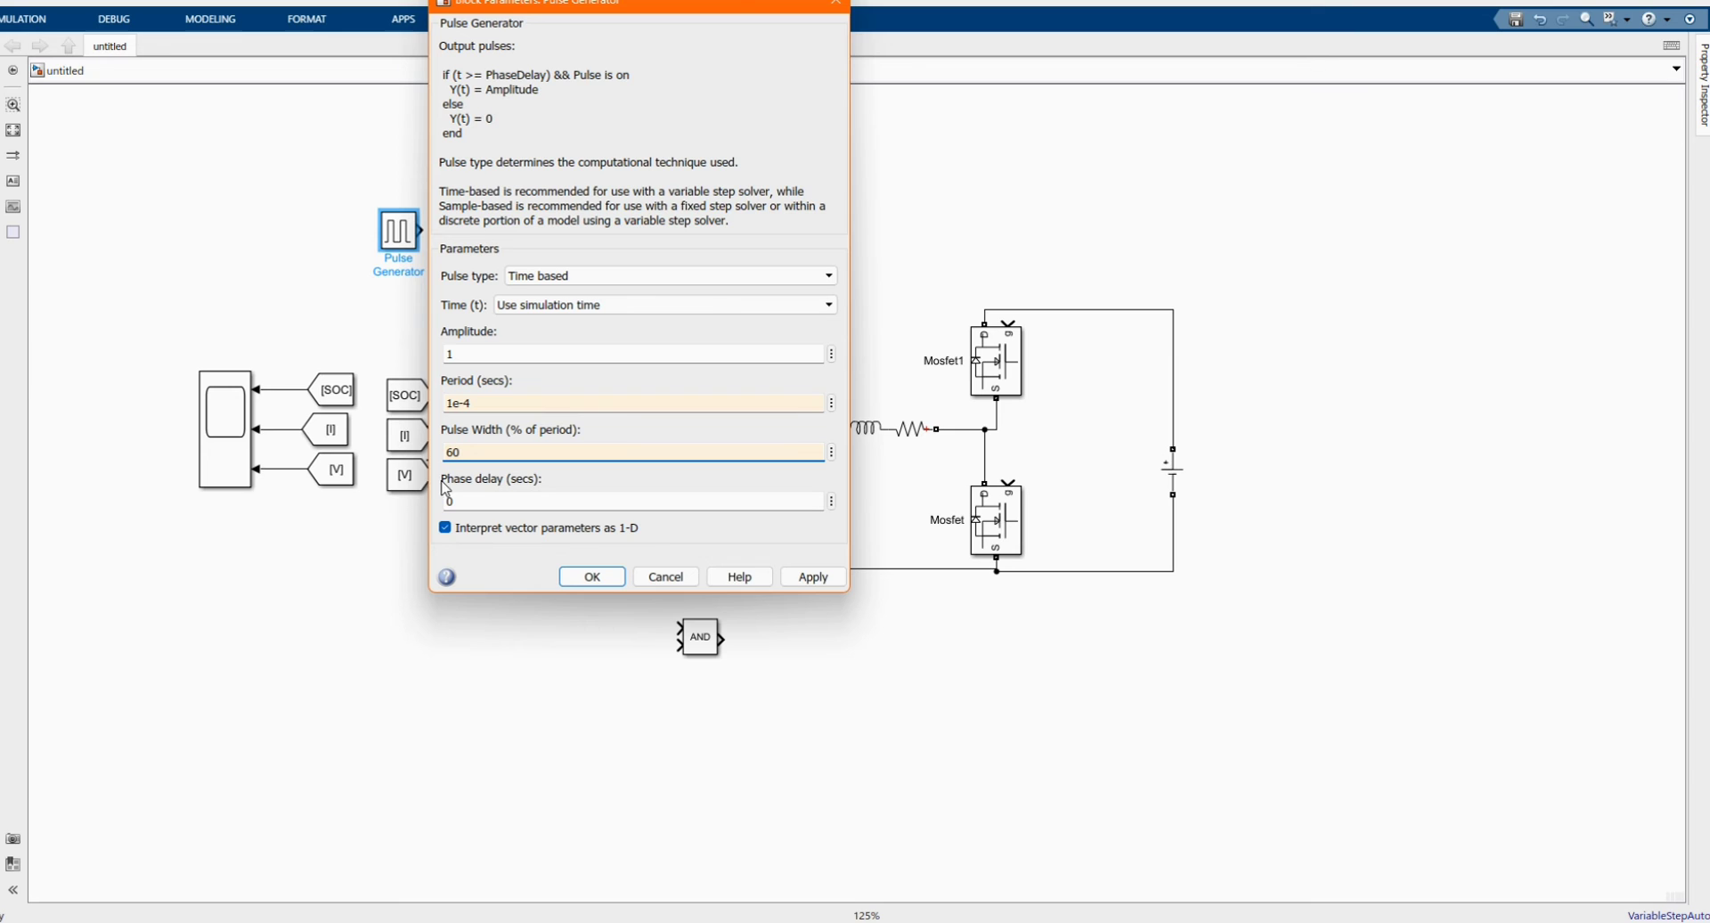
pyautogui.write('0')
pyautogui.click(812, 577)
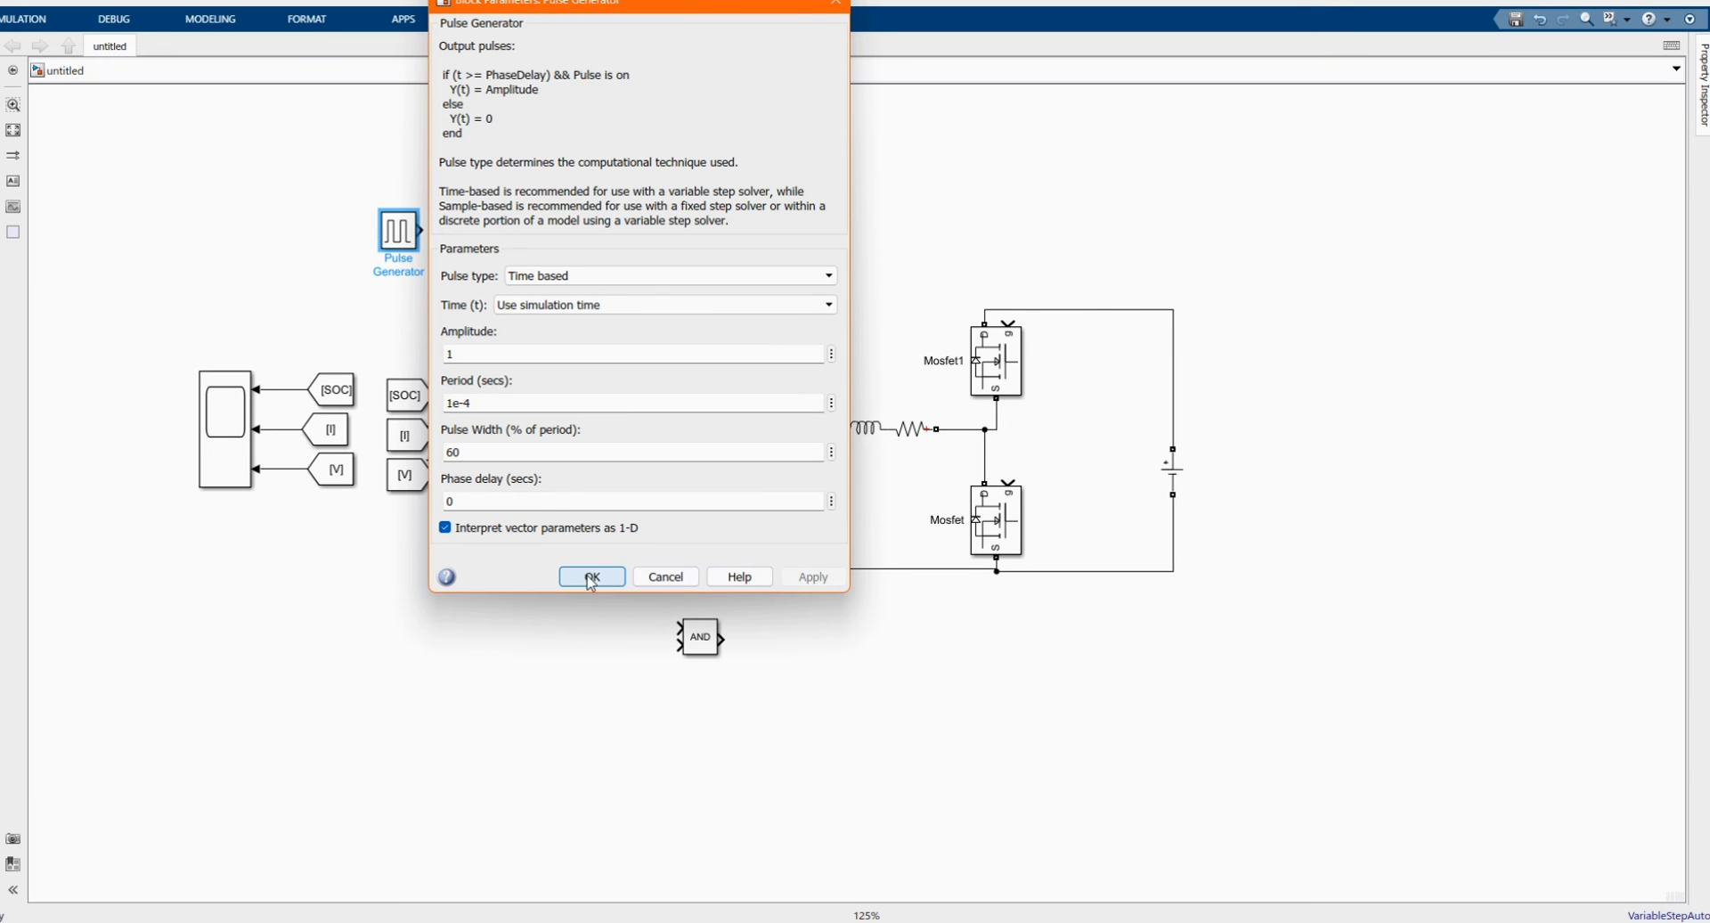
pyautogui.click(592, 576)
# Change the Logical Operator to NOT and move it below and beside the Pulse Generator
pyautogui.click(705, 637)
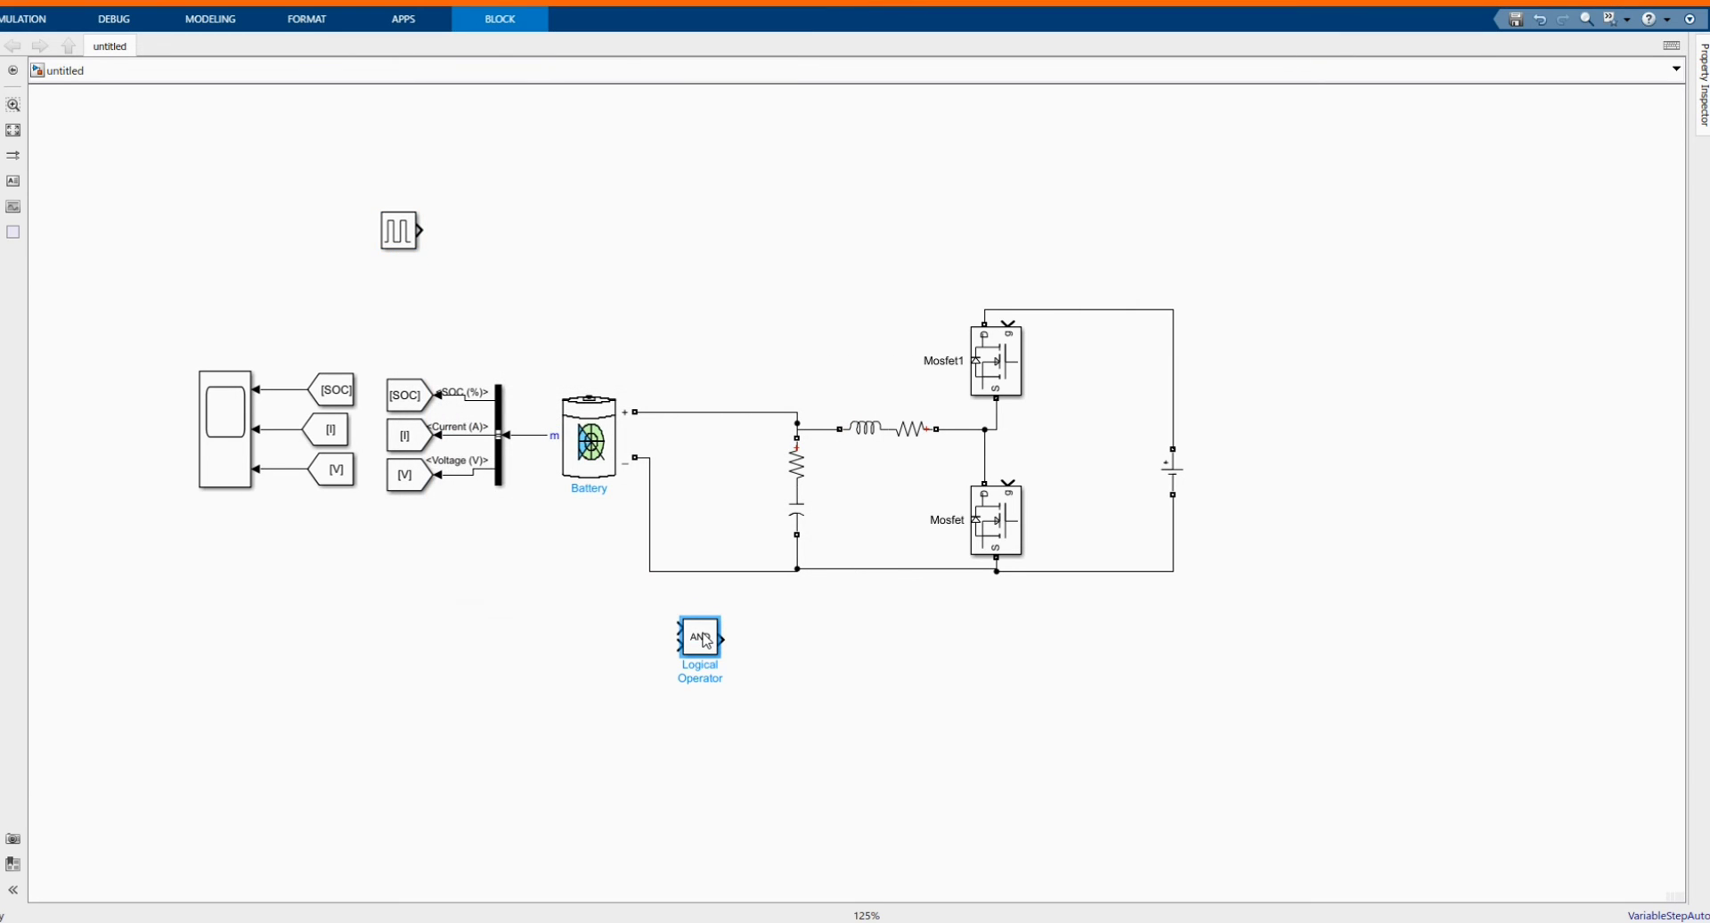
pyautogui.doubleClick(705, 638)
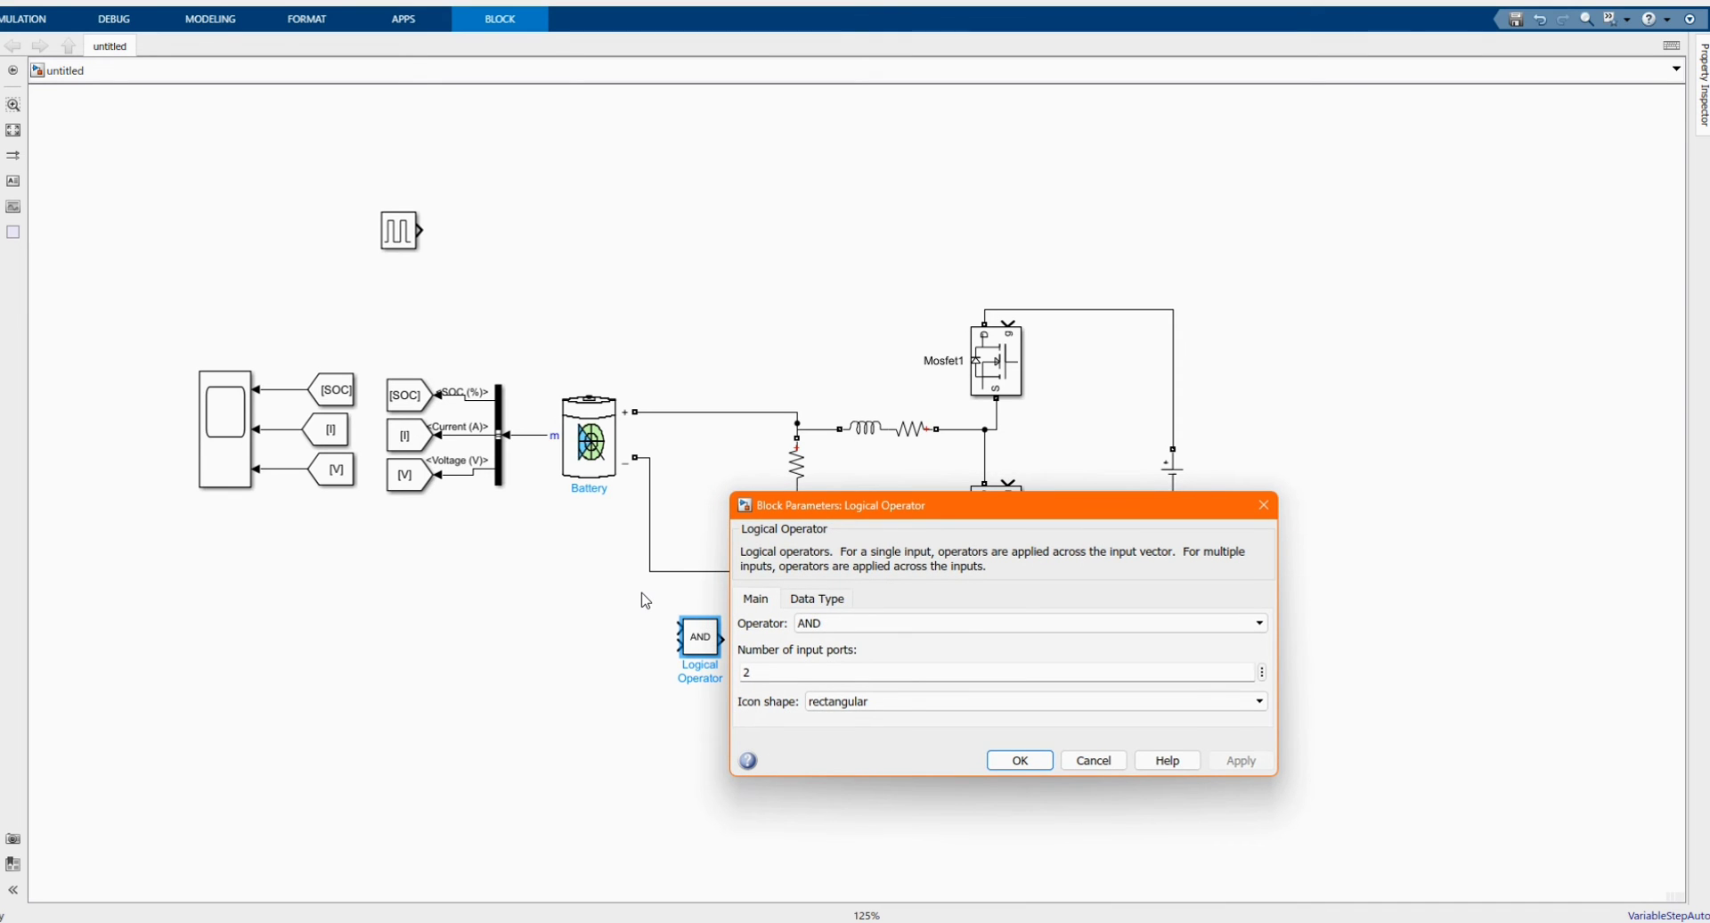
pyautogui.click(888, 624)
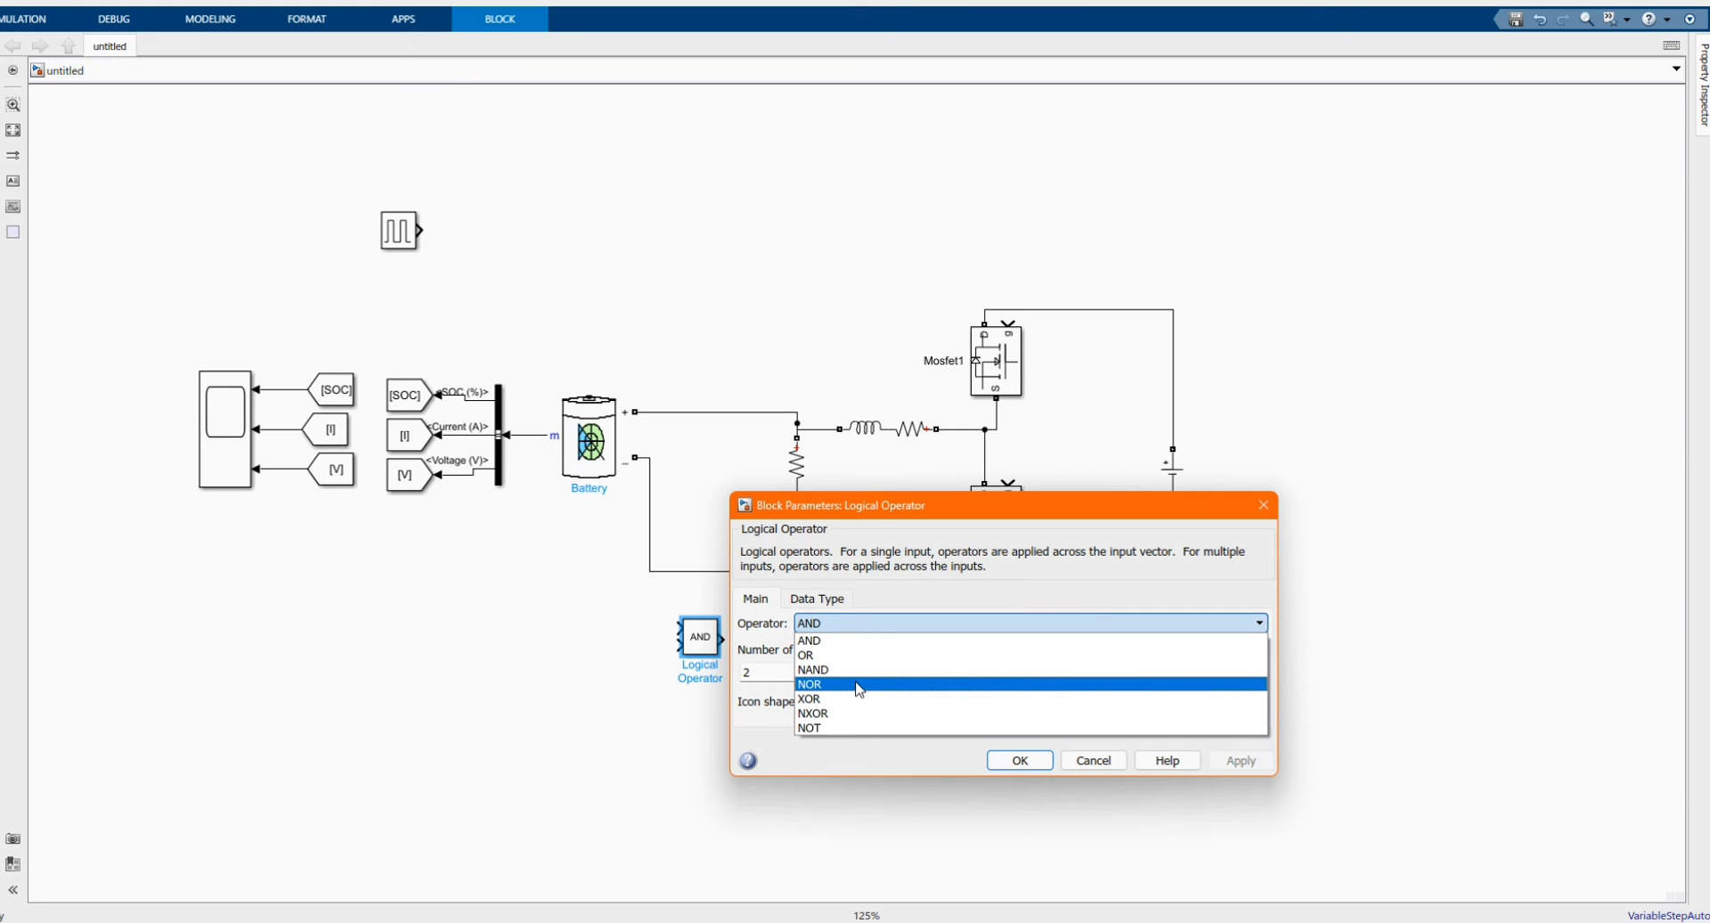
pyautogui.click(843, 727)
pyautogui.click(1242, 711)
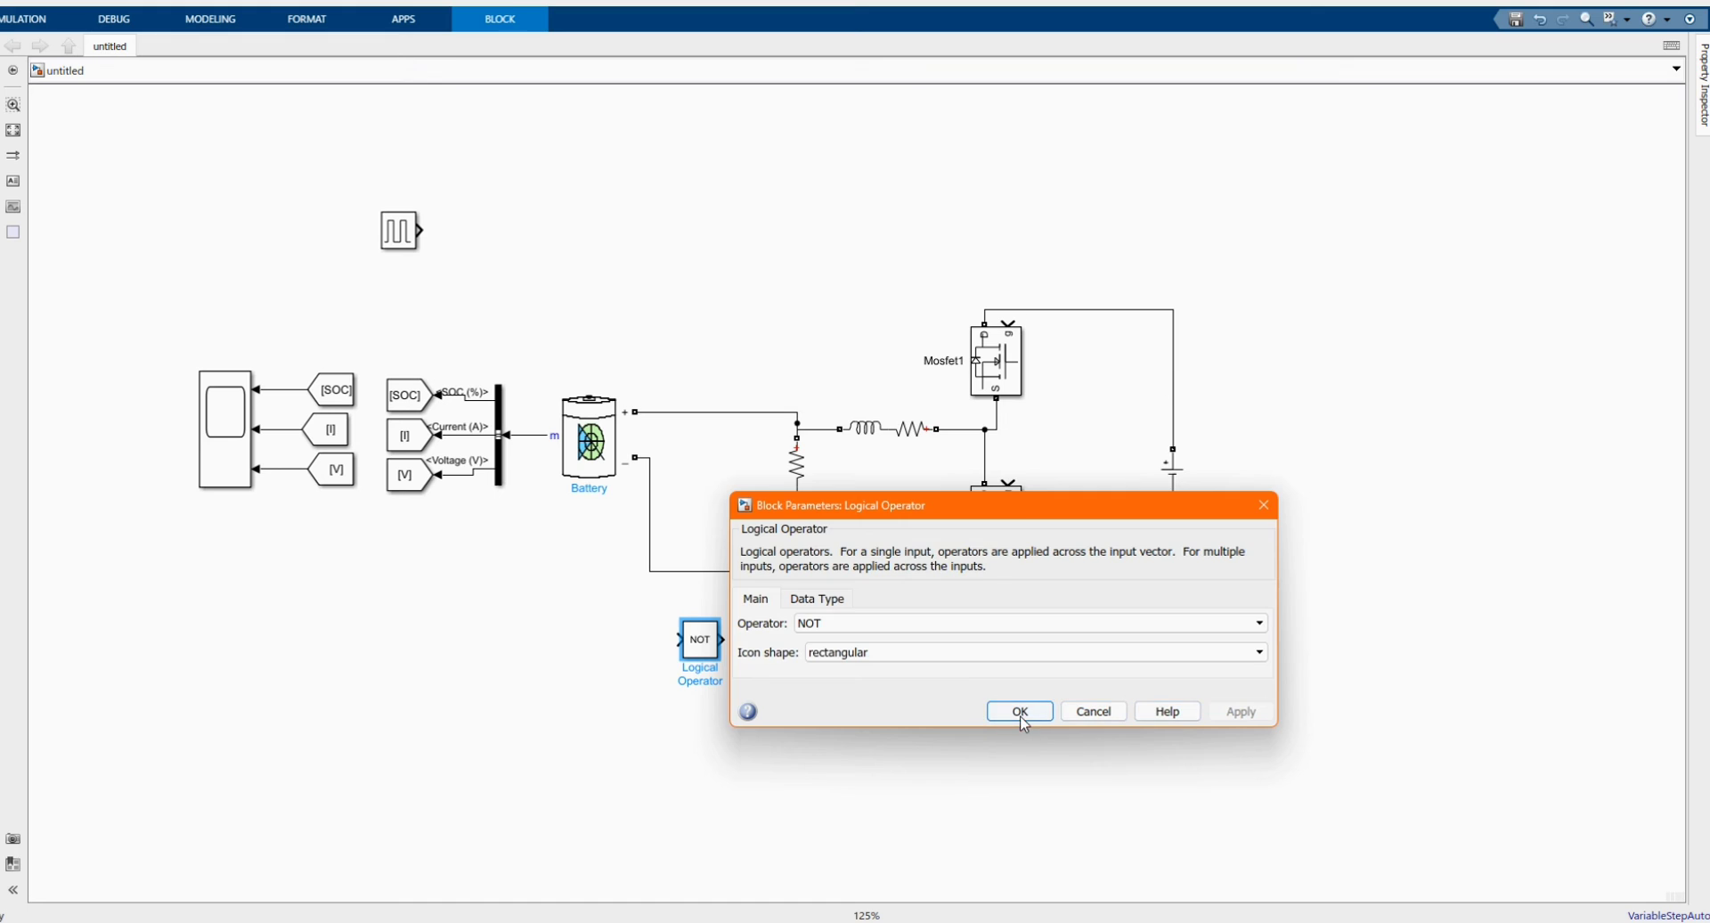
pyautogui.click(1021, 712)
pyautogui.moveTo(710, 636); pyautogui.dragTo(443, 341)
# Create another SOC Goto block above the circuit from a copy of the SOC From block, and delete that copy
pyautogui.keyDown('ctrl'); pyautogui.moveTo(333, 389); pyautogui.dragTo(663, 269); pyautogui.keyUp('ctrl')
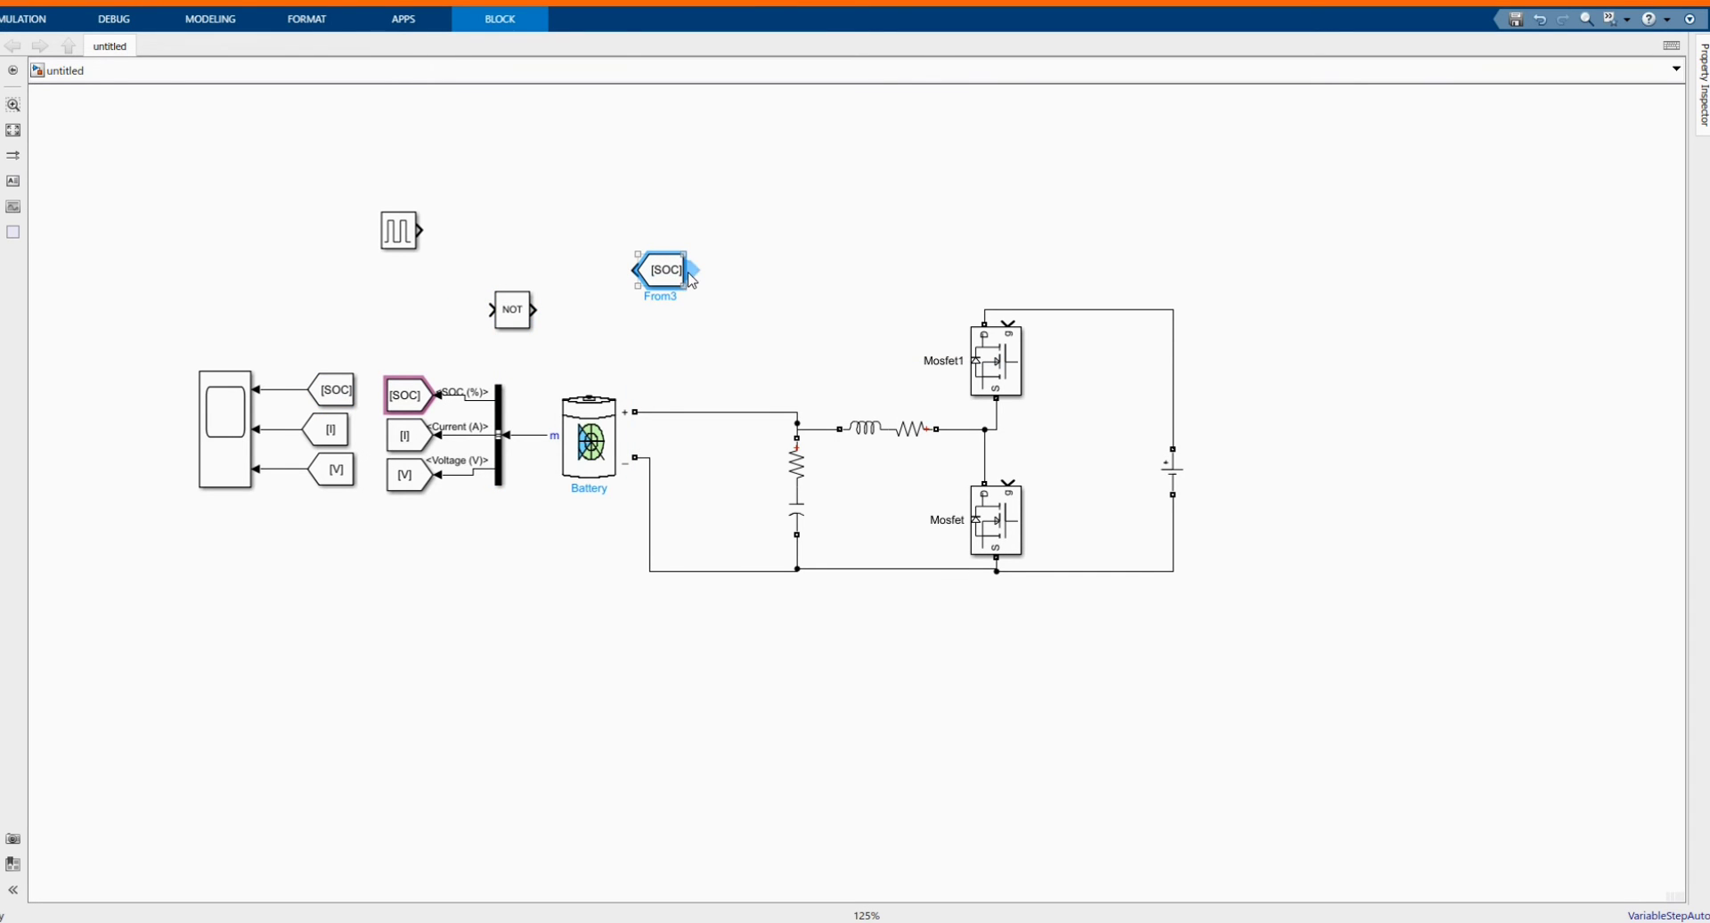
pyautogui.moveTo(743, 240); pyautogui.dragTo(739, 219)
pyautogui.click(668, 274)
pyautogui.press('Delete')
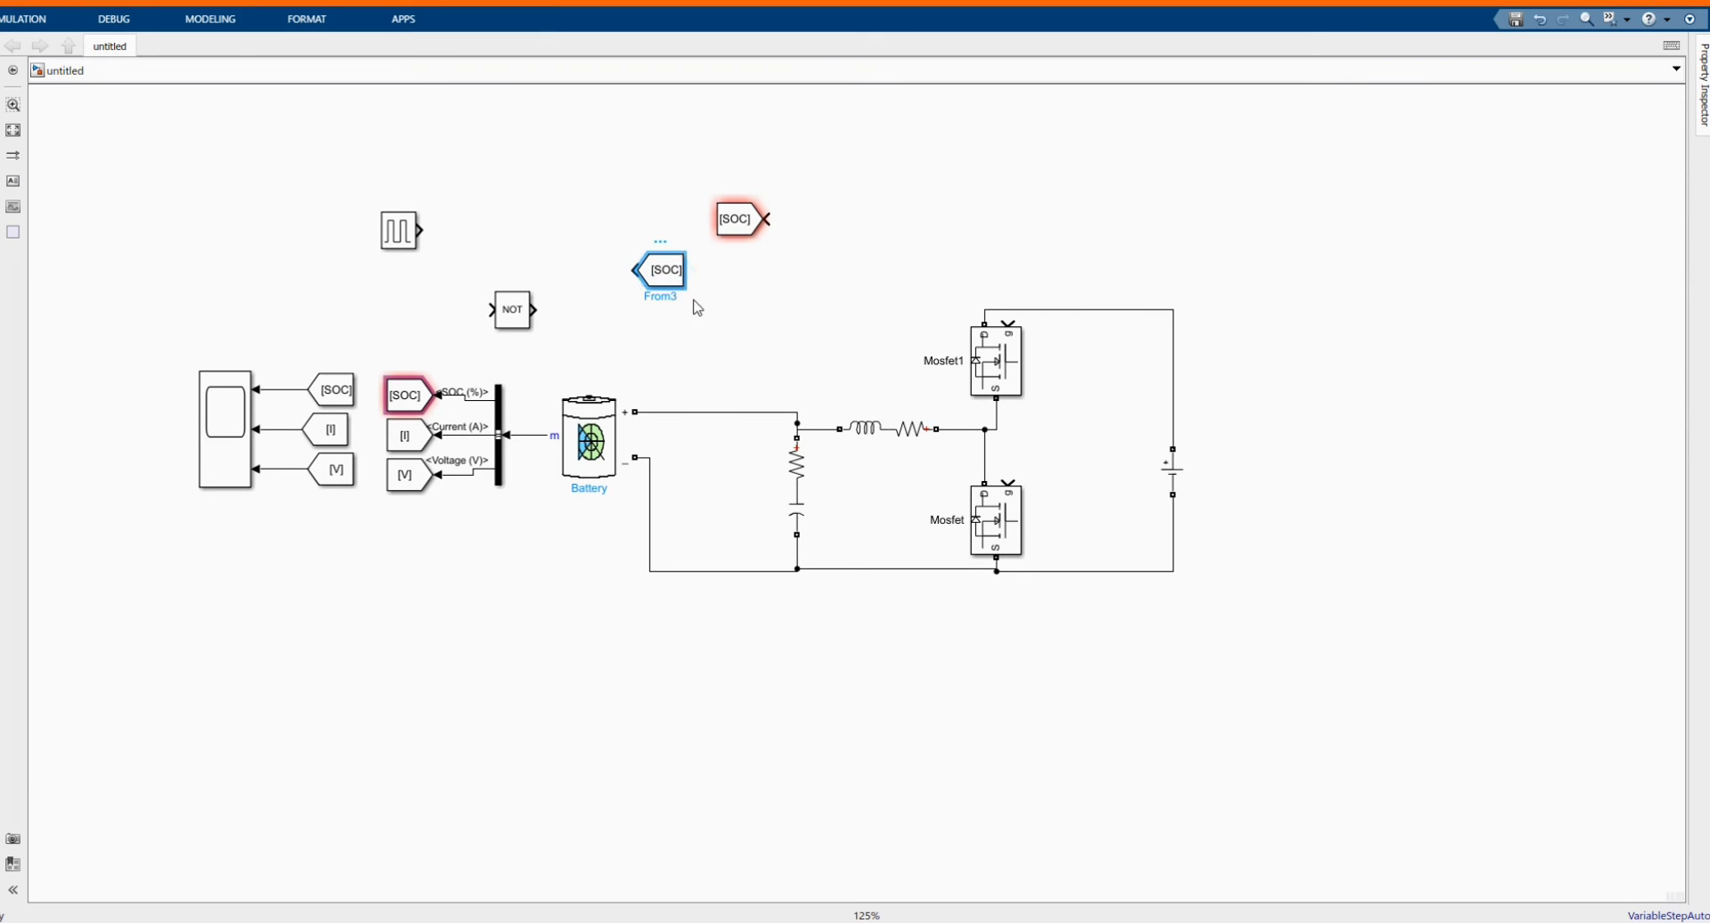
# Set the new Goto block's tag to N
pyautogui.doubleClick(740, 217)
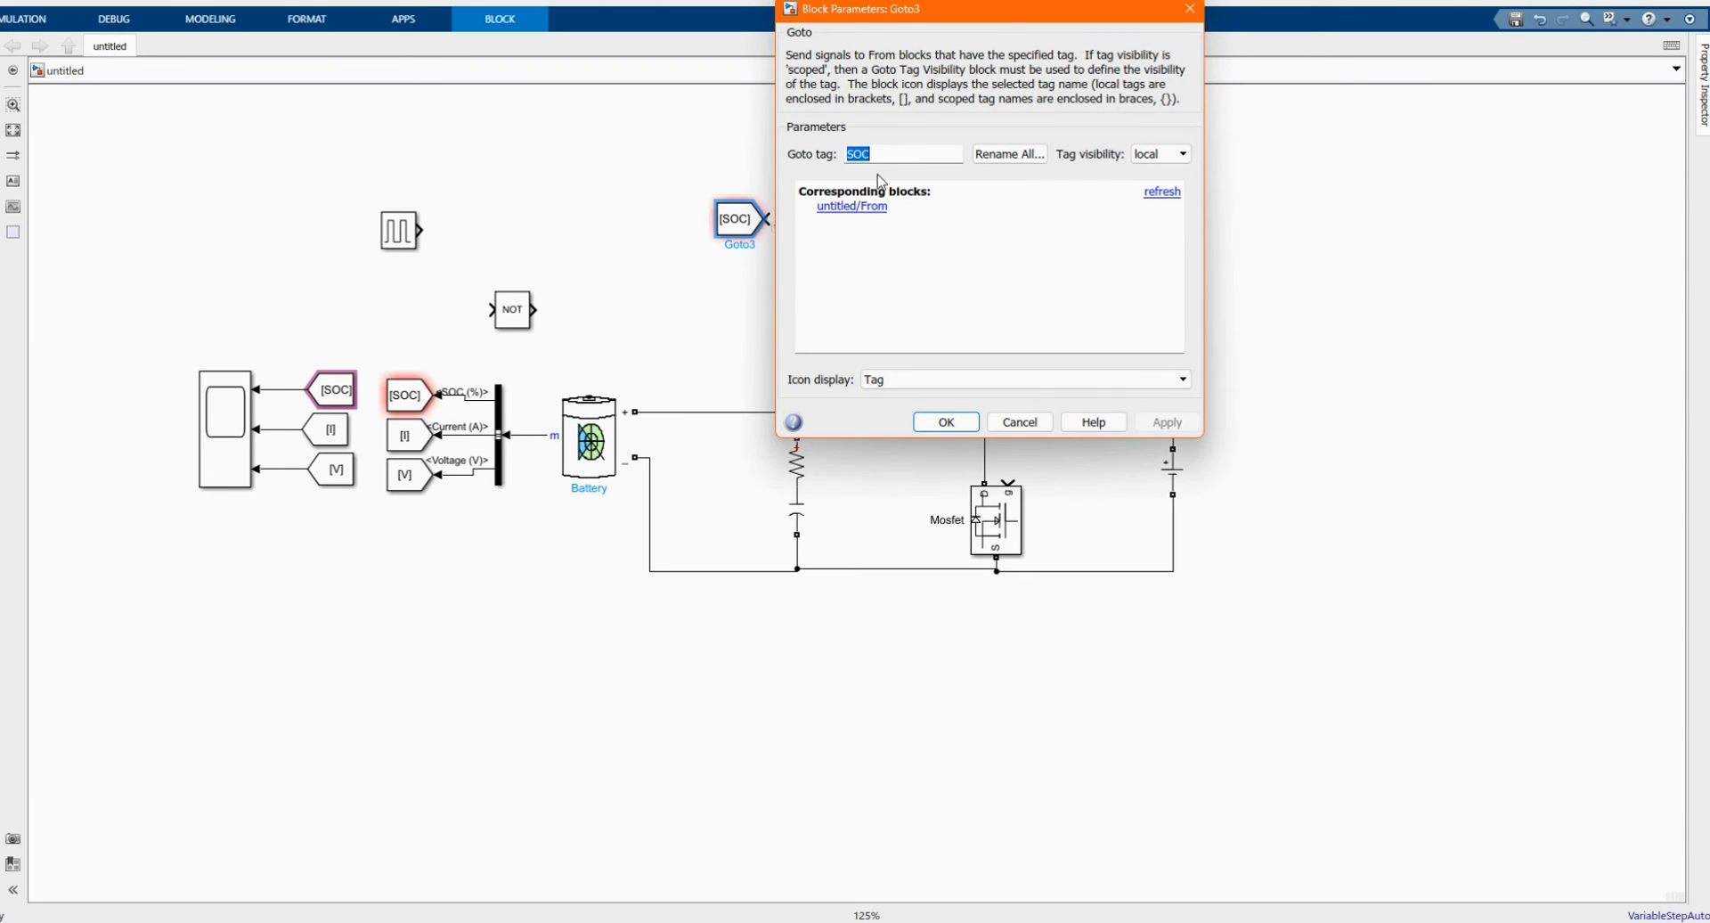
pyautogui.press('capslock')
pyautogui.write('N')
pyautogui.press('capslock')
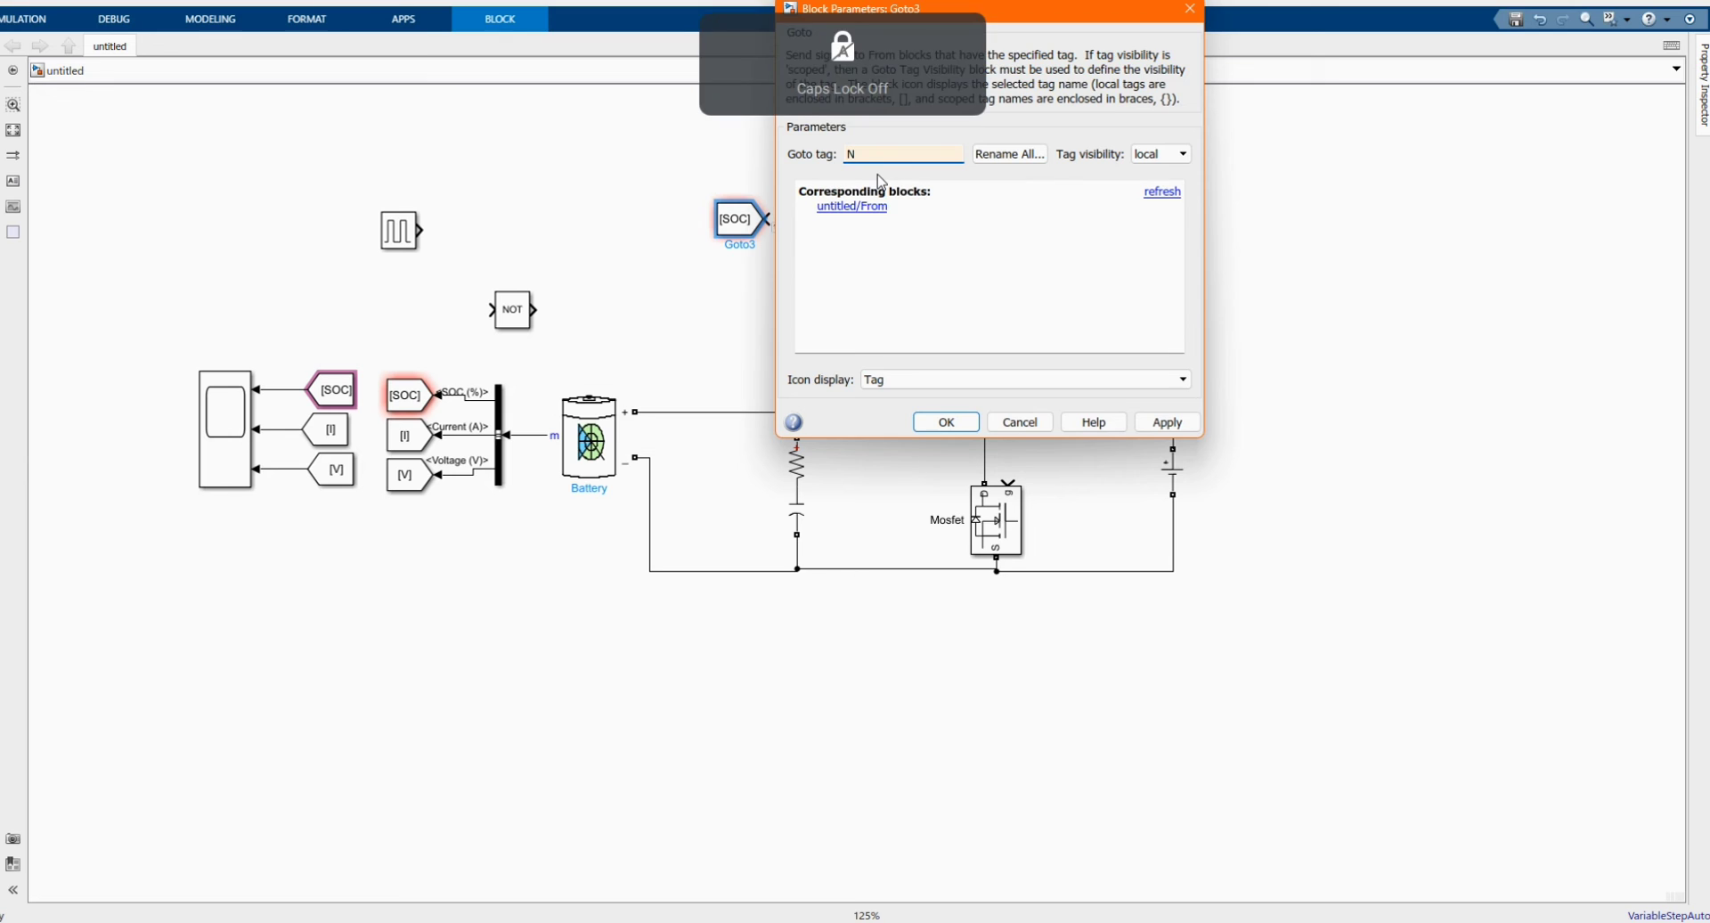
pyautogui.click(1166, 421)
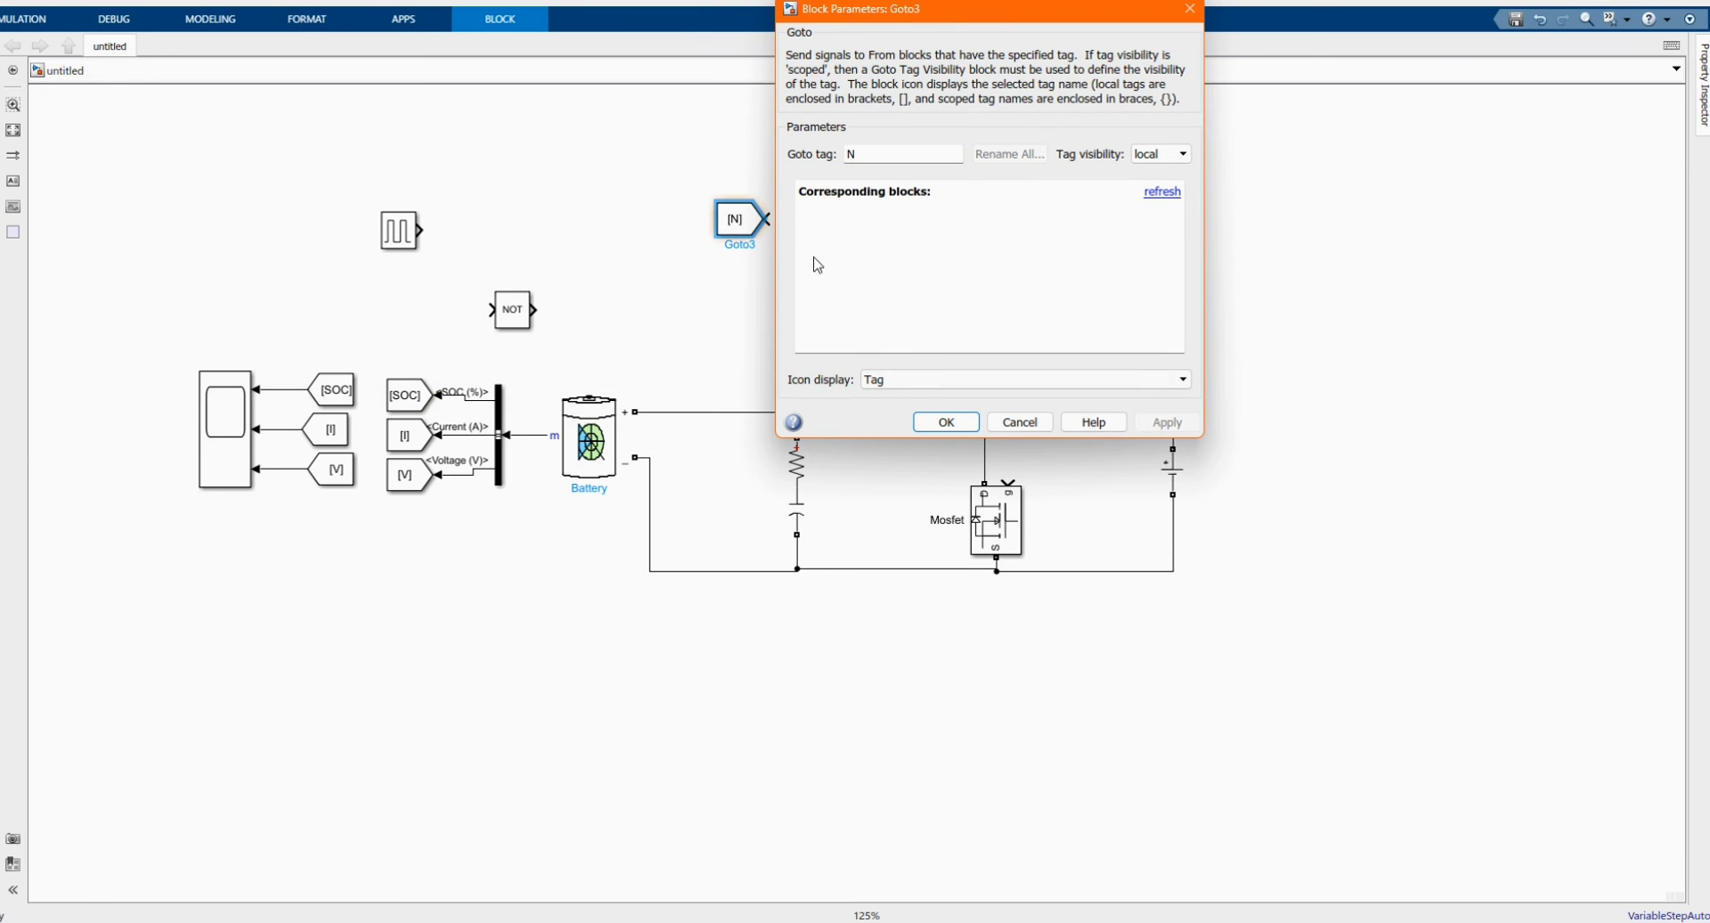
pyautogui.click(946, 421)
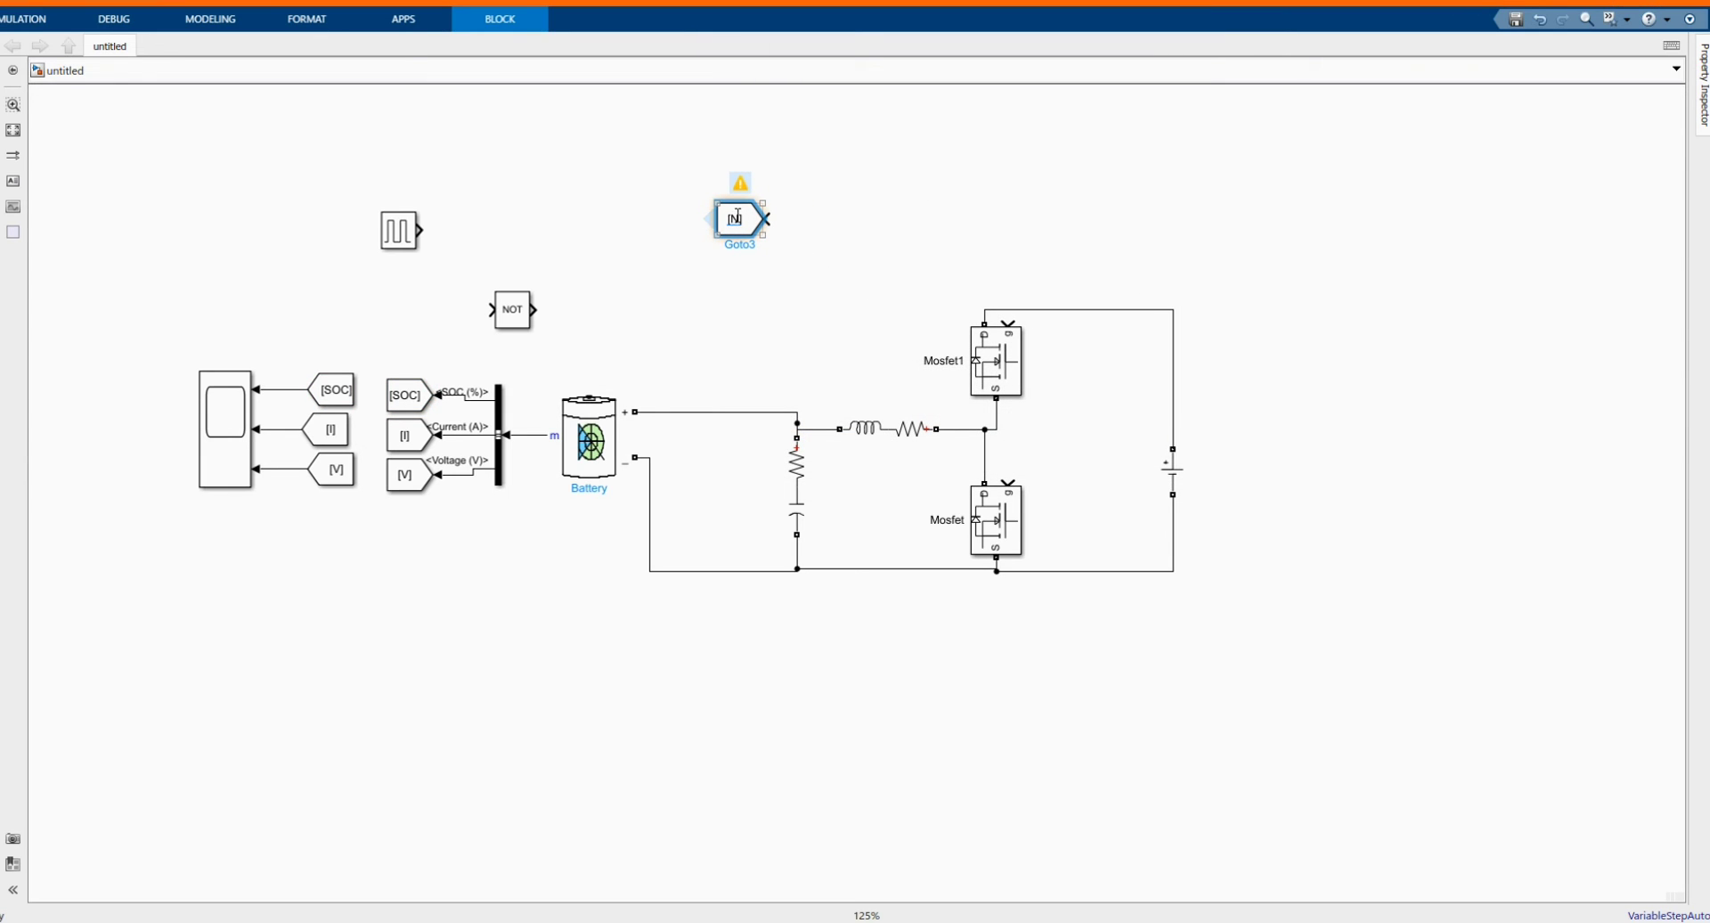
# Copy the N Goto block below itself and set the copy's tag to p
pyautogui.moveTo(737, 220); pyautogui.dragTo(747, 293)
pyautogui.doubleClick(747, 293)
pyautogui.moveTo(936, 223); pyautogui.dragTo(847, 223)
pyautogui.press('capslock')
pyautogui.write('p')
pyautogui.click(1165, 496)
pyautogui.click(946, 496)
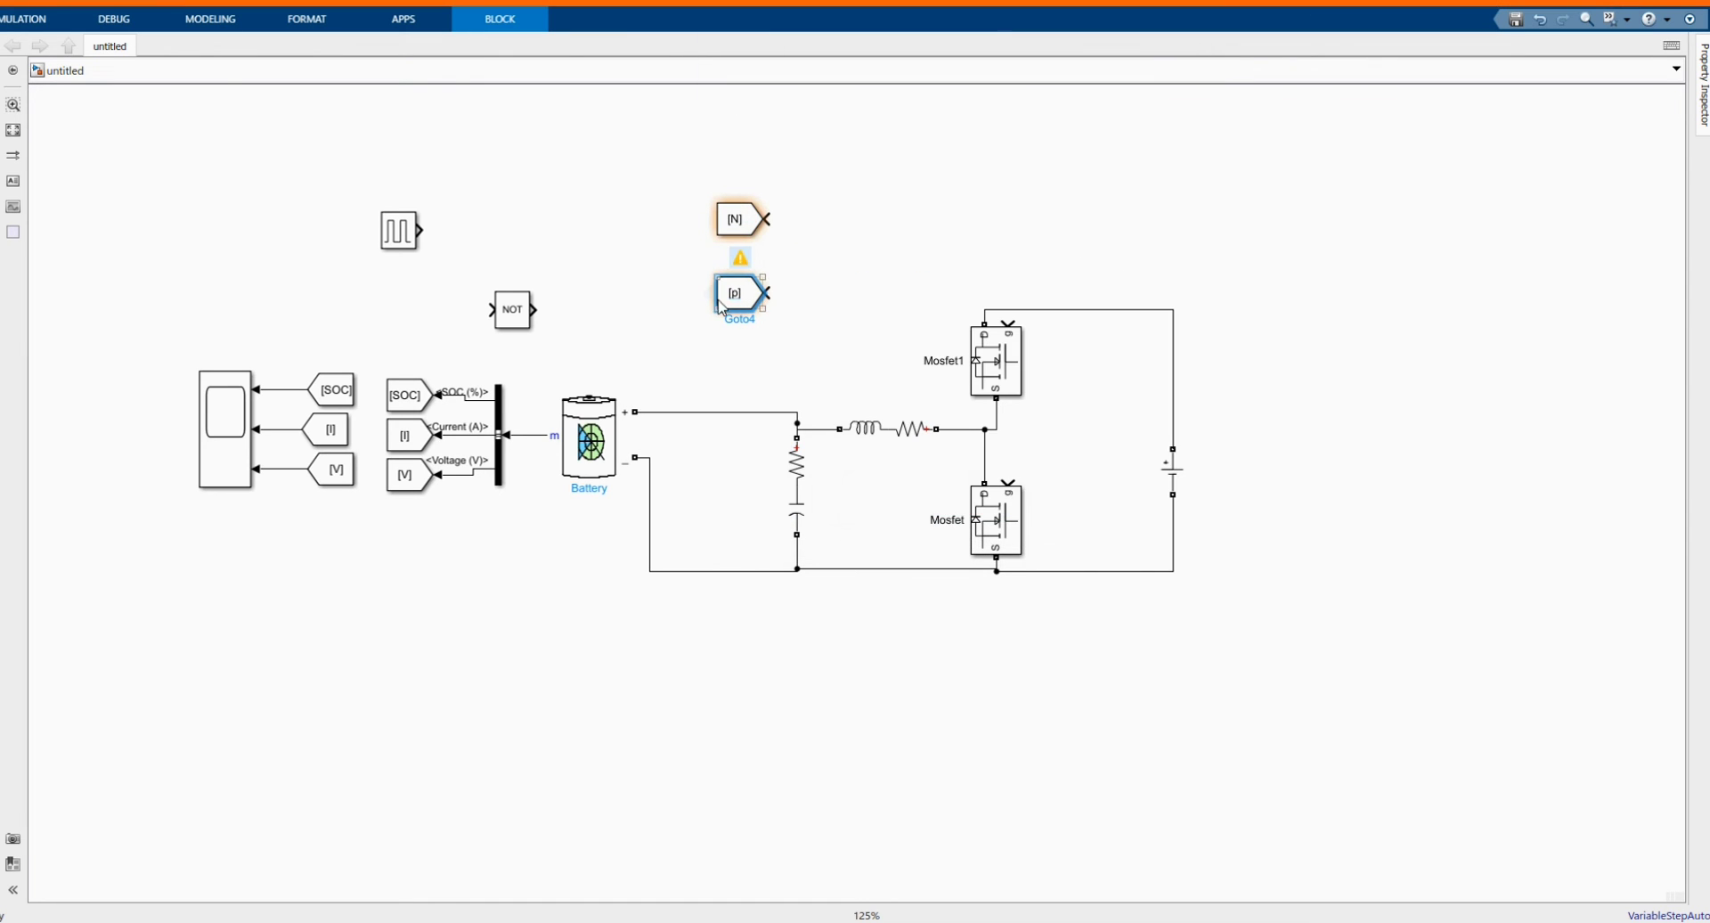
# Add From blocks for the p and N tags and connect them to the gates of Mosfet1 and Mosfet respectively
pyautogui.click(826, 309)
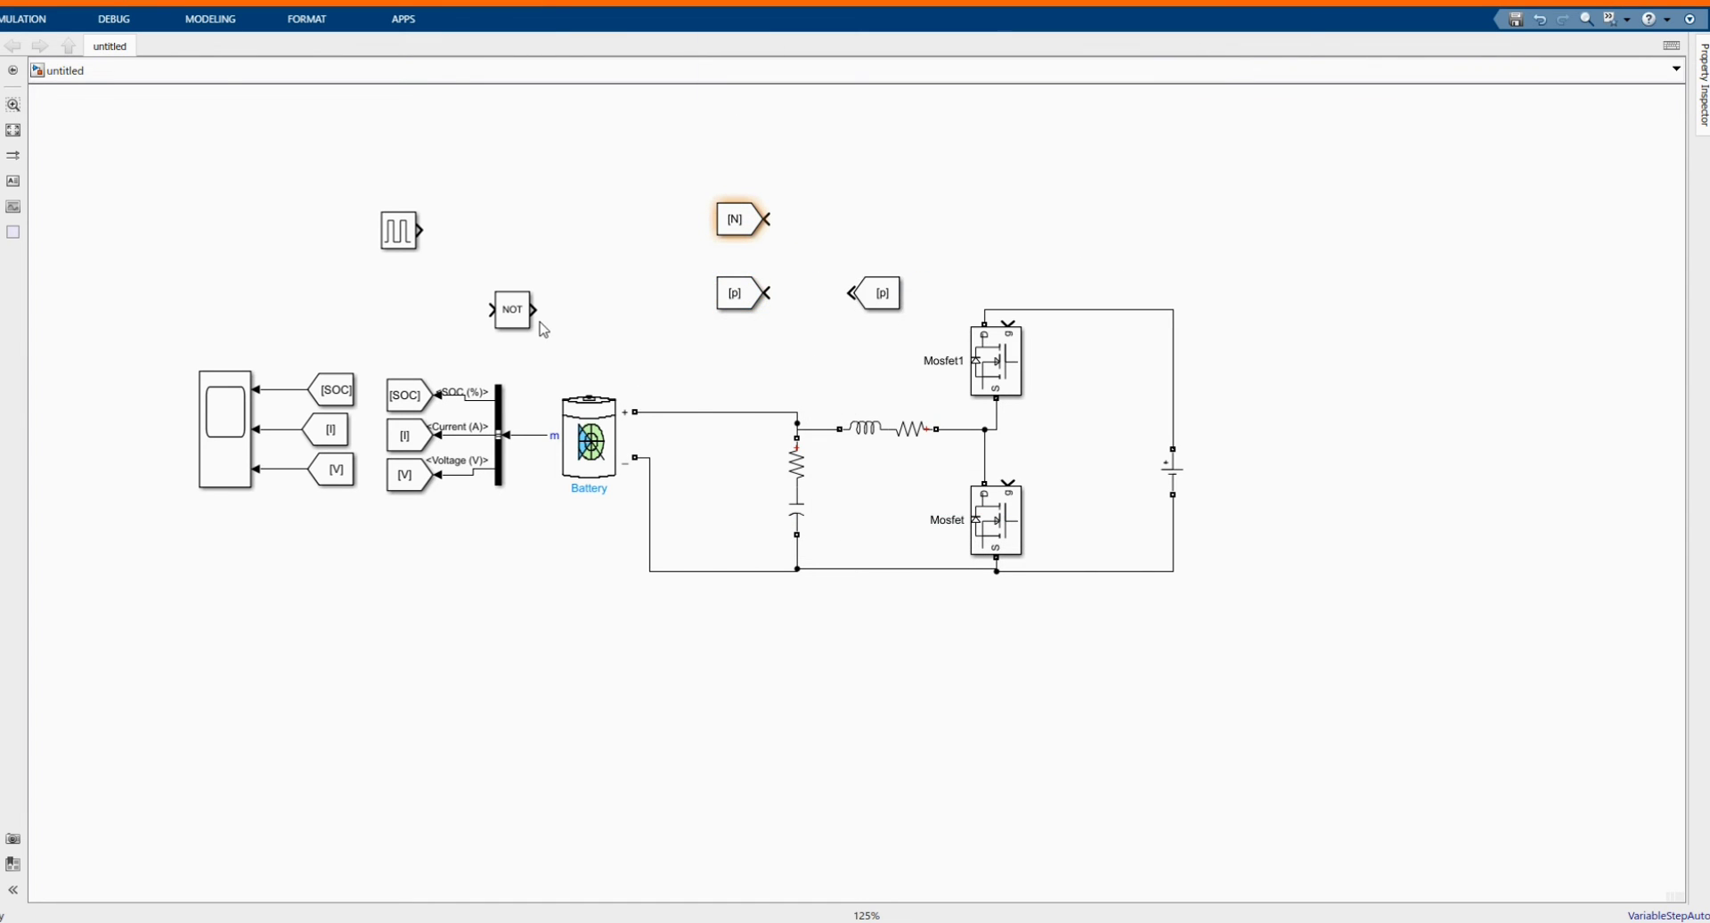
pyautogui.moveTo(878, 293); pyautogui.dragTo(1093, 338)
pyautogui.click(806, 260)
pyautogui.click(735, 219)
pyautogui.click(1067, 458)
# Rotate the N and p Goto blocks 180 degrees and move them beside the NOT operator and Pulse Generator
pyautogui.click(700, 284)
pyautogui.moveTo(725, 219); pyautogui.dragTo(587, 310)
pyautogui.hotkey('ctrl', 'r')
pyautogui.hotkey('ctrl', 'r')
pyautogui.click(743, 283)
pyautogui.hotkey('ctrl', 'r')
pyautogui.hotkey('ctrl', 'r')
pyautogui.moveTo(726, 301); pyautogui.dragTo(520, 244)
# Connect the Pulse Generator to the p Goto block and, through the NOT operator, to the N Goto block
pyautogui.click(501, 235)
pyautogui.click(431, 231)
pyautogui.moveTo(389, 228); pyautogui.dragTo(417, 233)
pyautogui.moveTo(511, 305); pyautogui.dragTo(472, 239)
pyautogui.moveTo(498, 322); pyautogui.dragTo(527, 322)
pyautogui.moveTo(539, 236); pyautogui.dragTo(597, 236)
# Enclose the Pulse Generator, NOT operator and the p and N Goto blocks in an area
pyautogui.moveTo(383, 187); pyautogui.dragTo(659, 349)
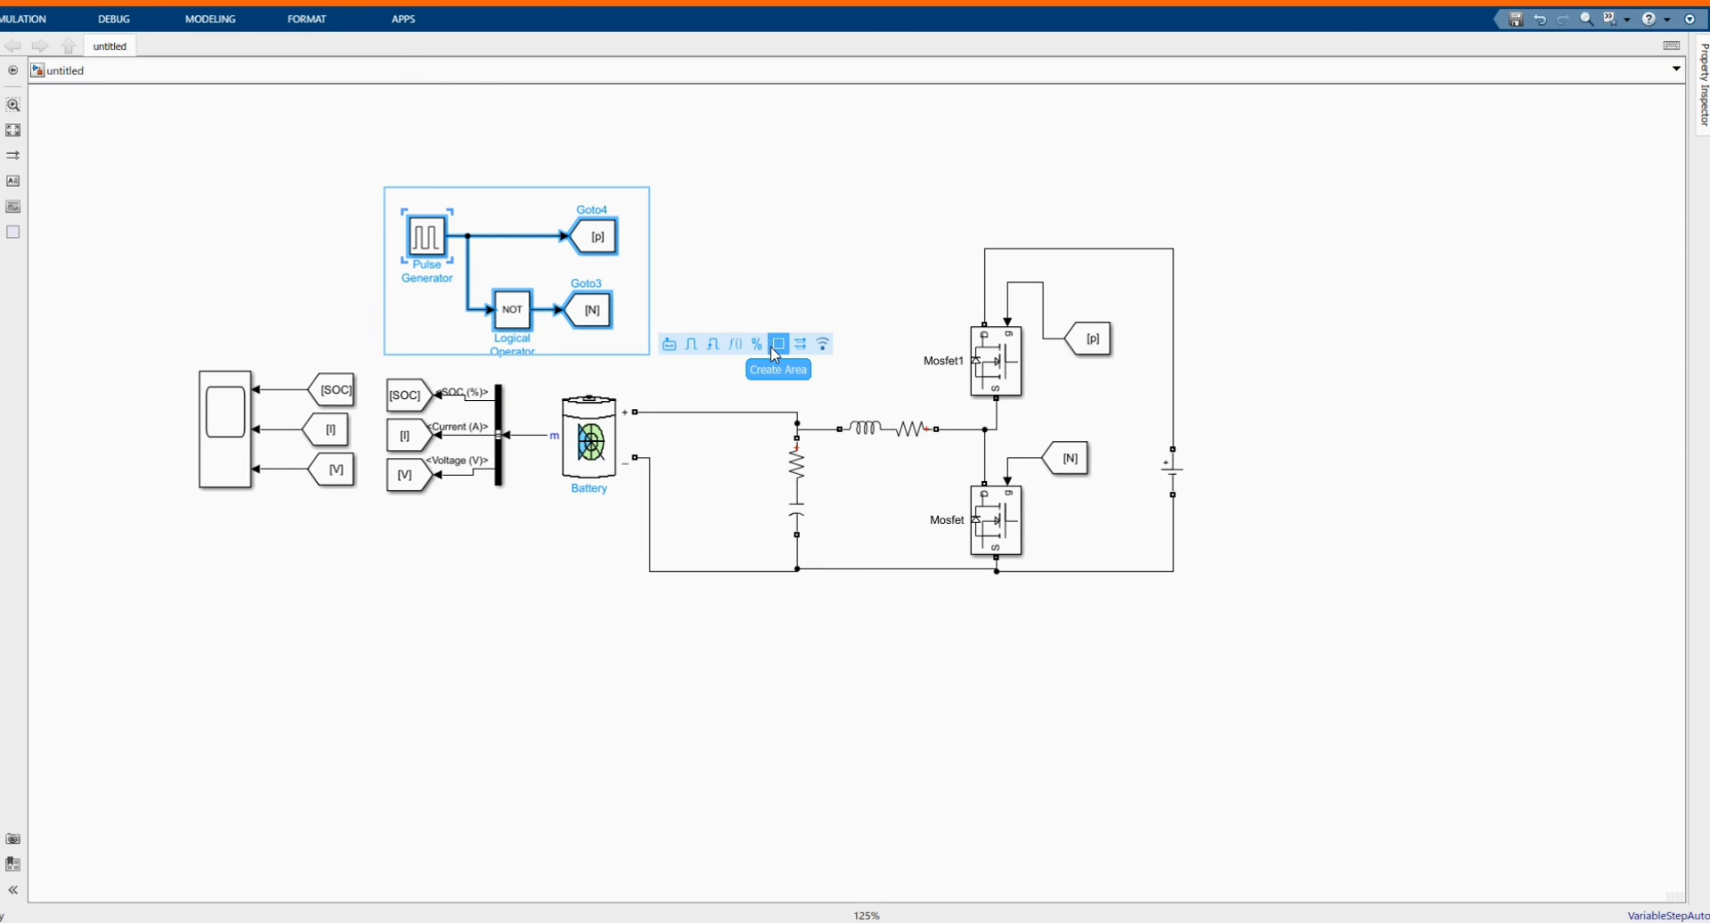
pyautogui.click(779, 343)
pyautogui.click(731, 277)
pyautogui.scroll(-1, 742, 276)
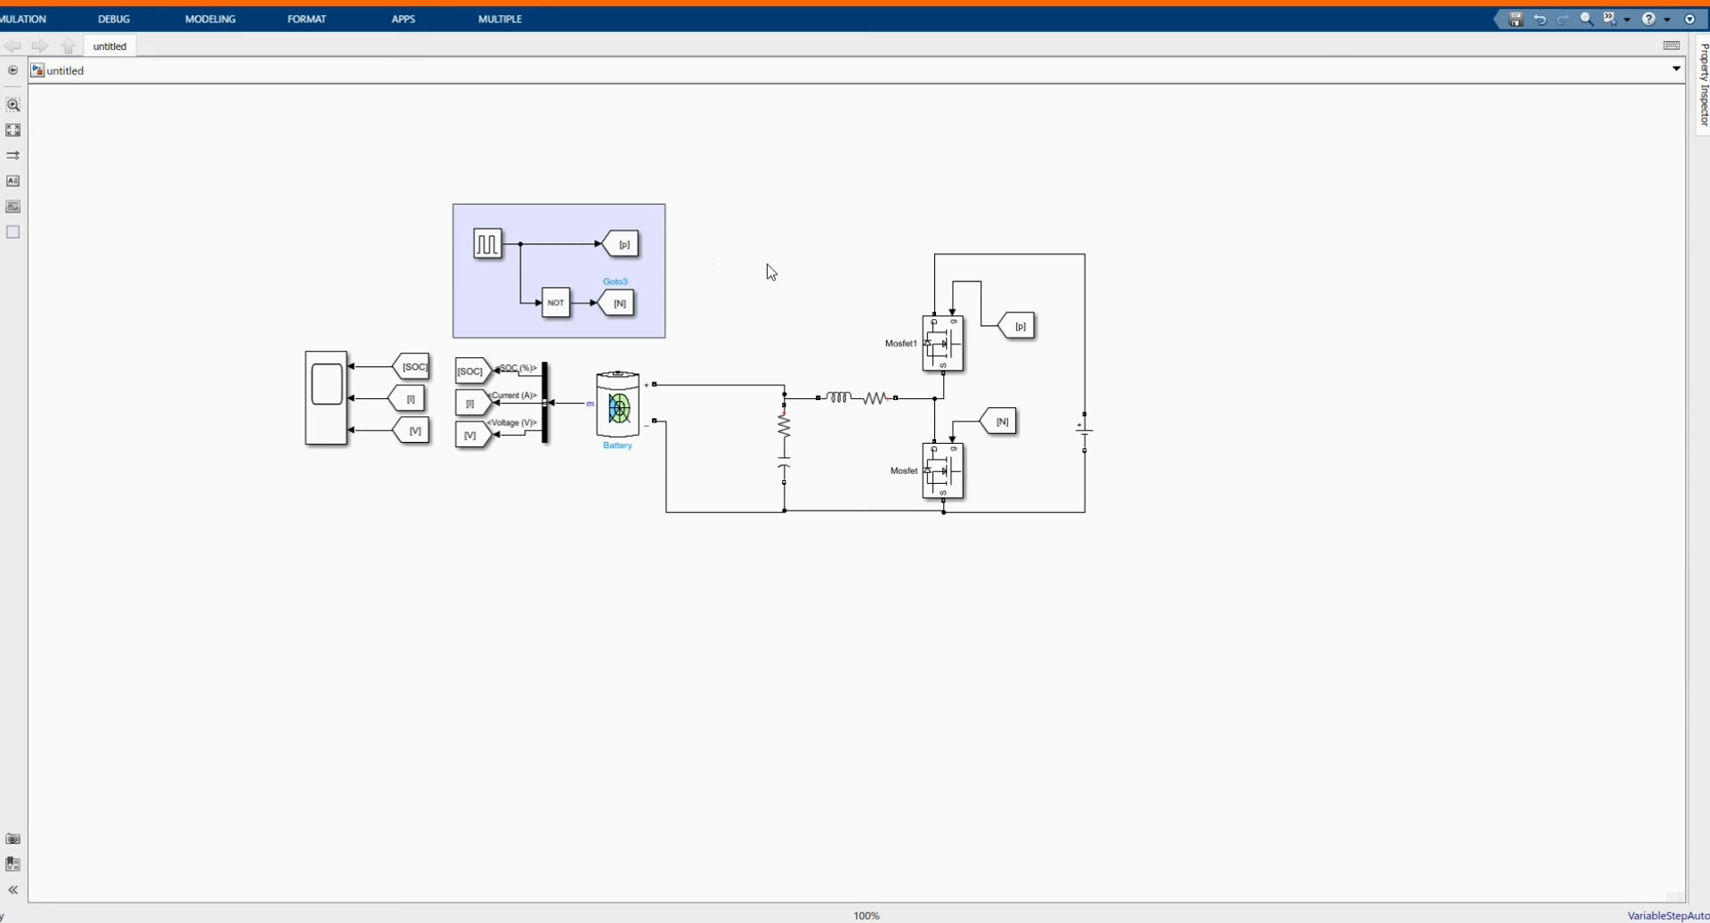
pyautogui.click(14, 131)
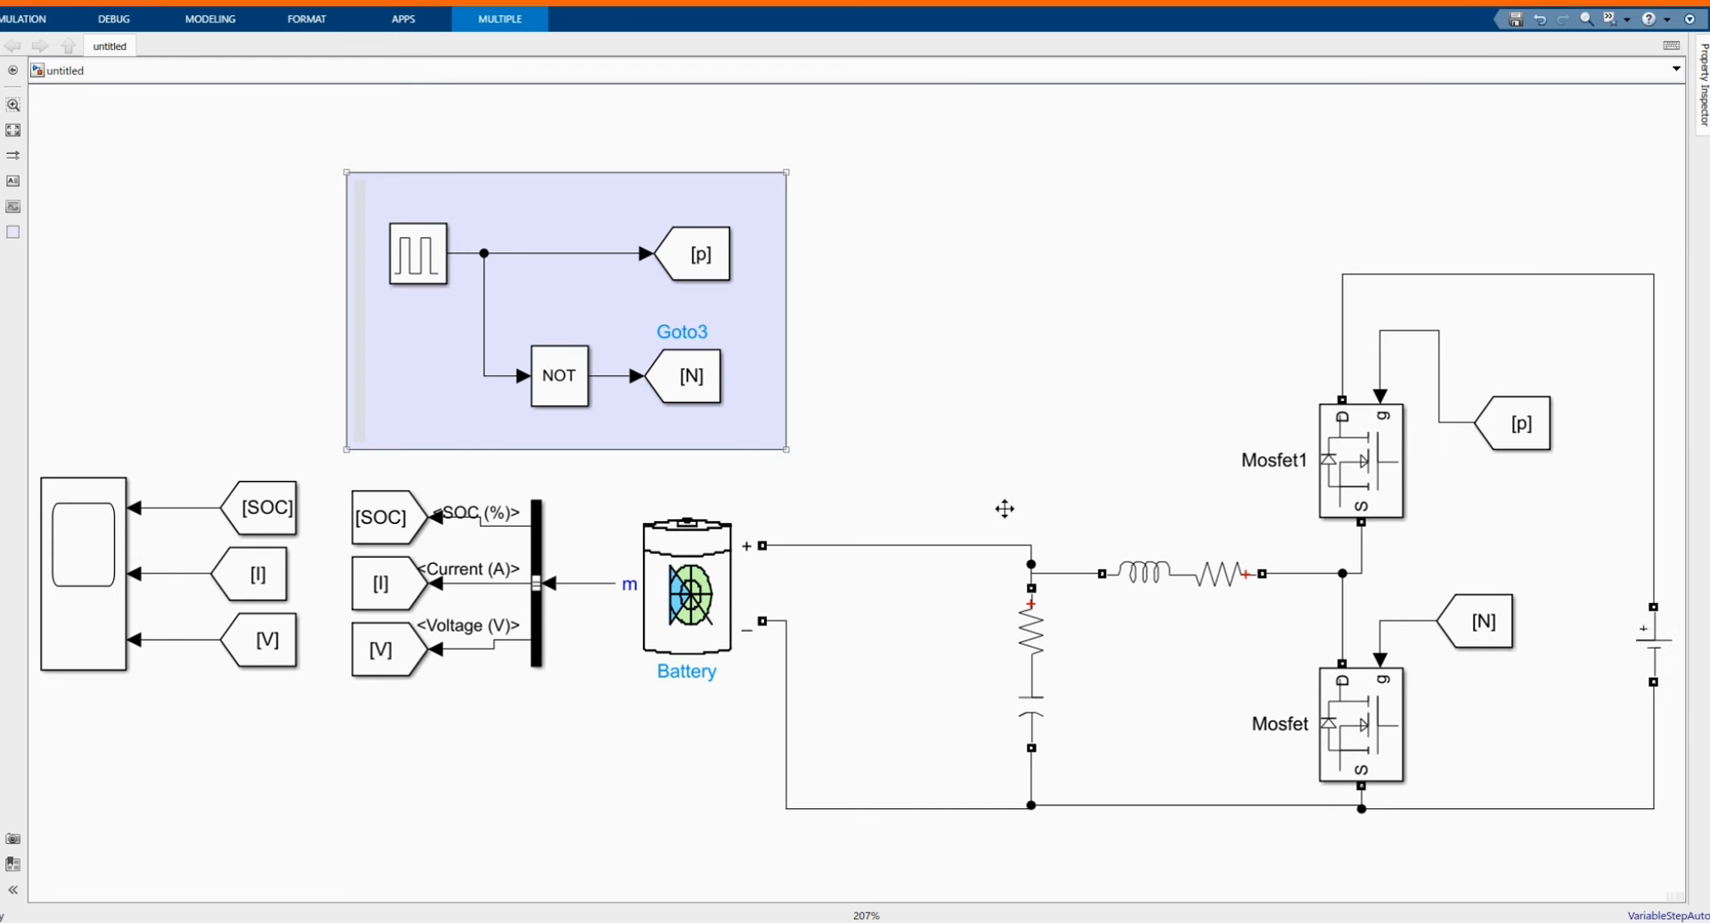
pyautogui.click(909, 496)
pyautogui.scroll(-1, 906, 502)
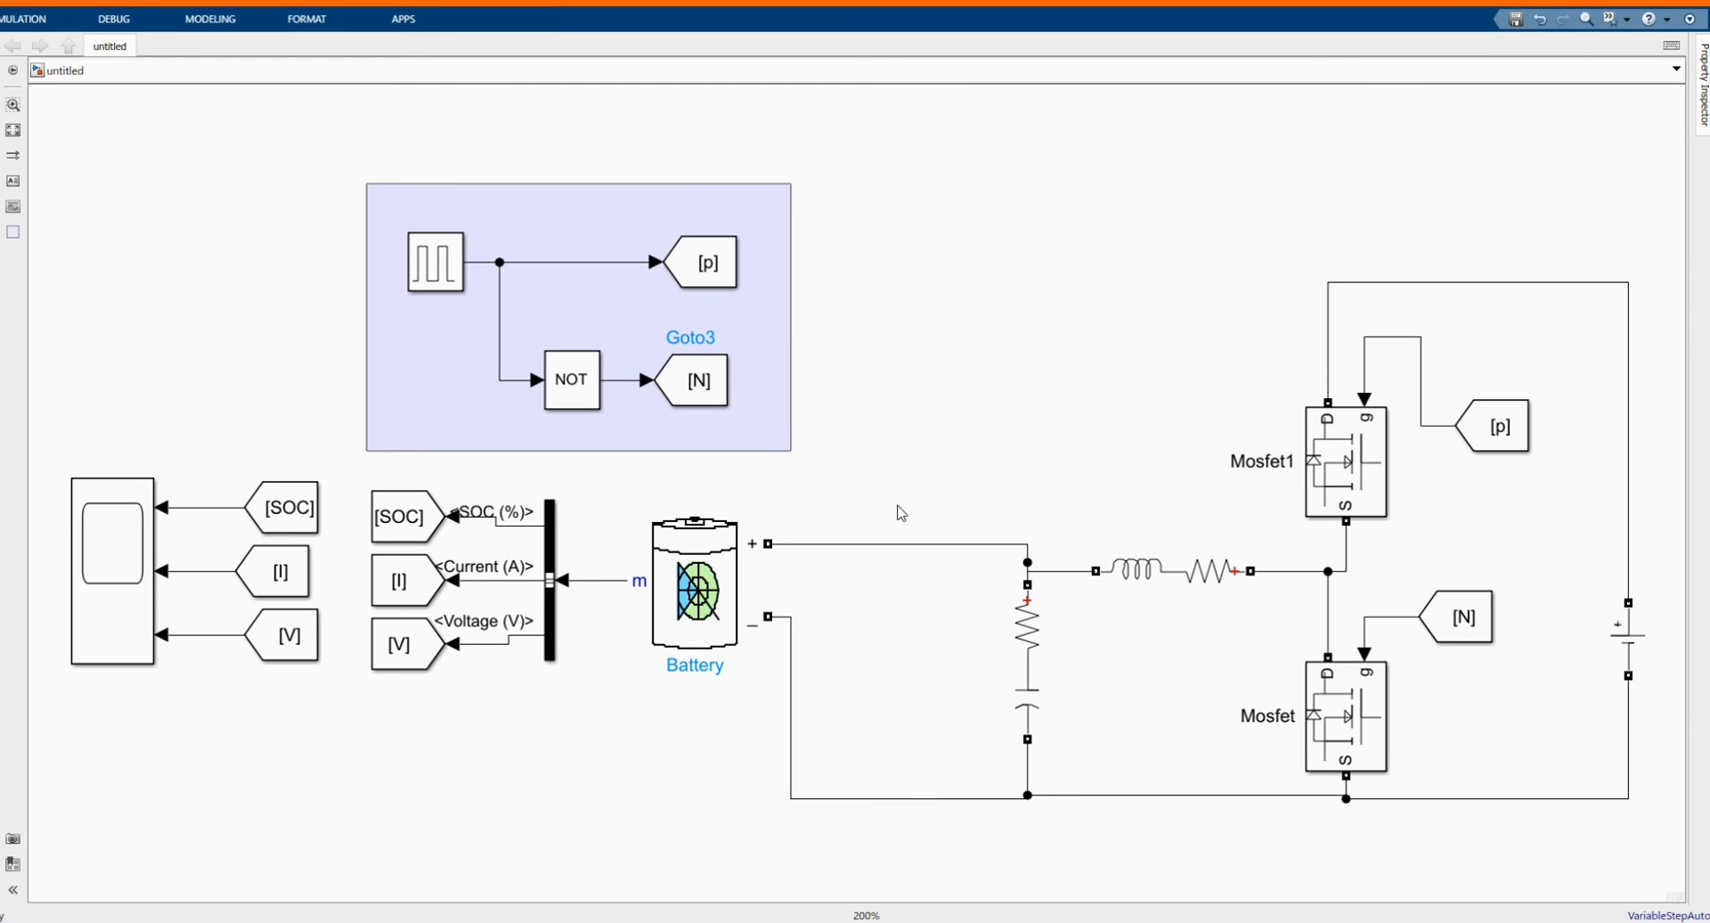
# Search the block library for POWERGUI, add the powergui block, and place it between the pulse area and Mosfet1
pyautogui.click(34, 21)
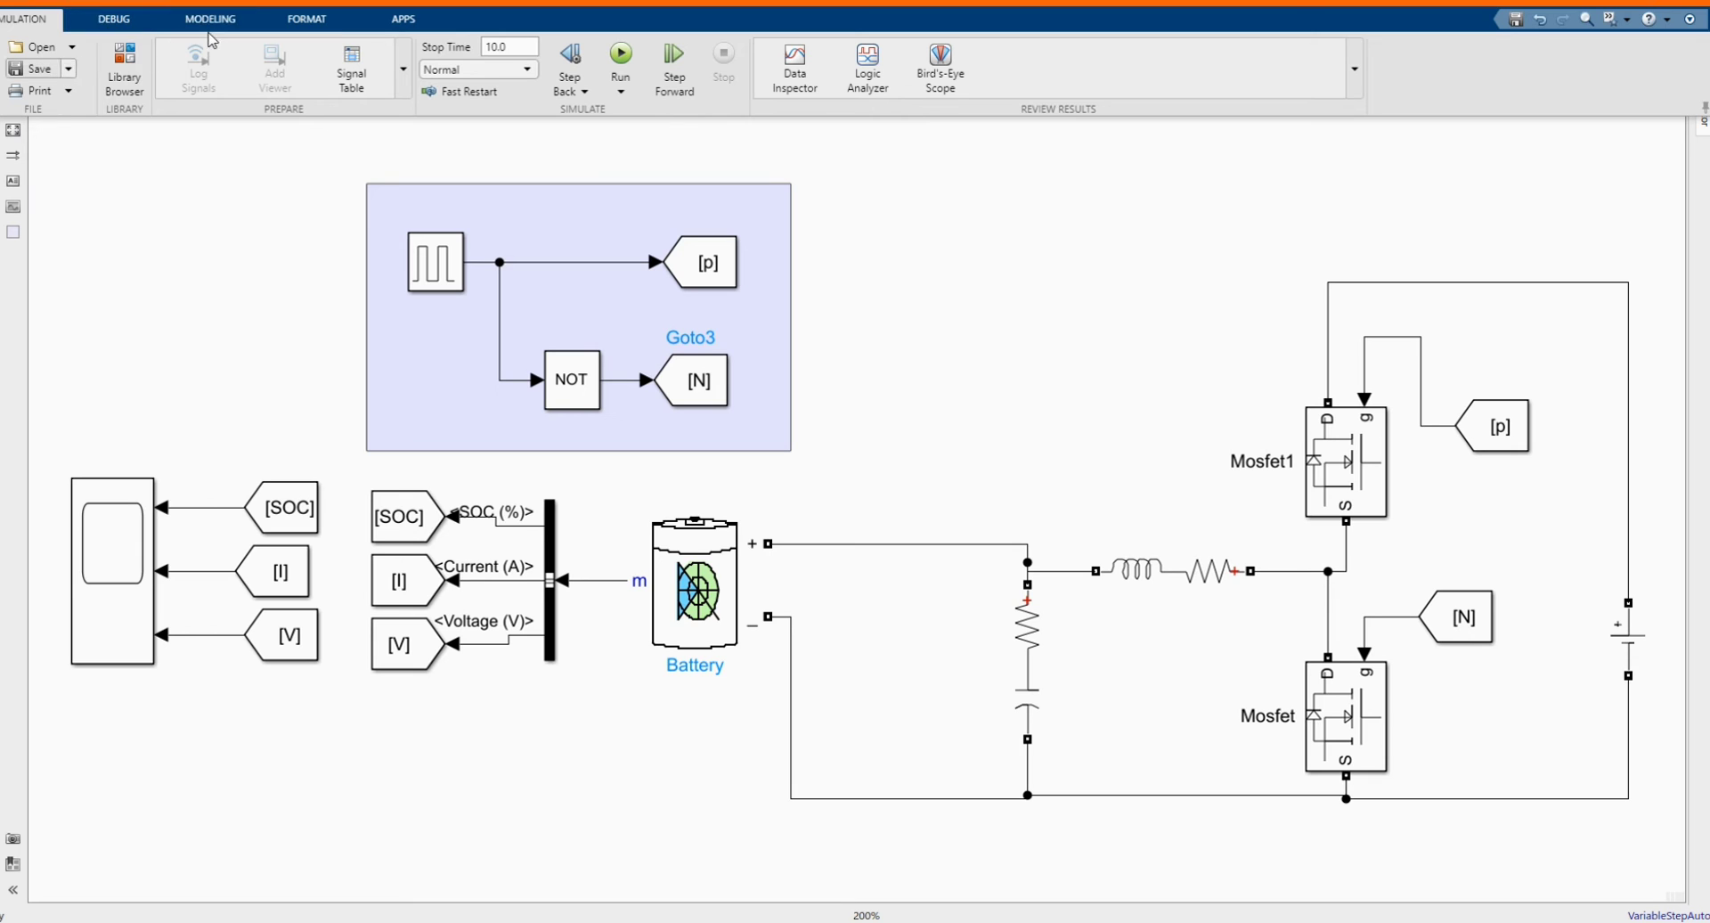
pyautogui.click(114, 126)
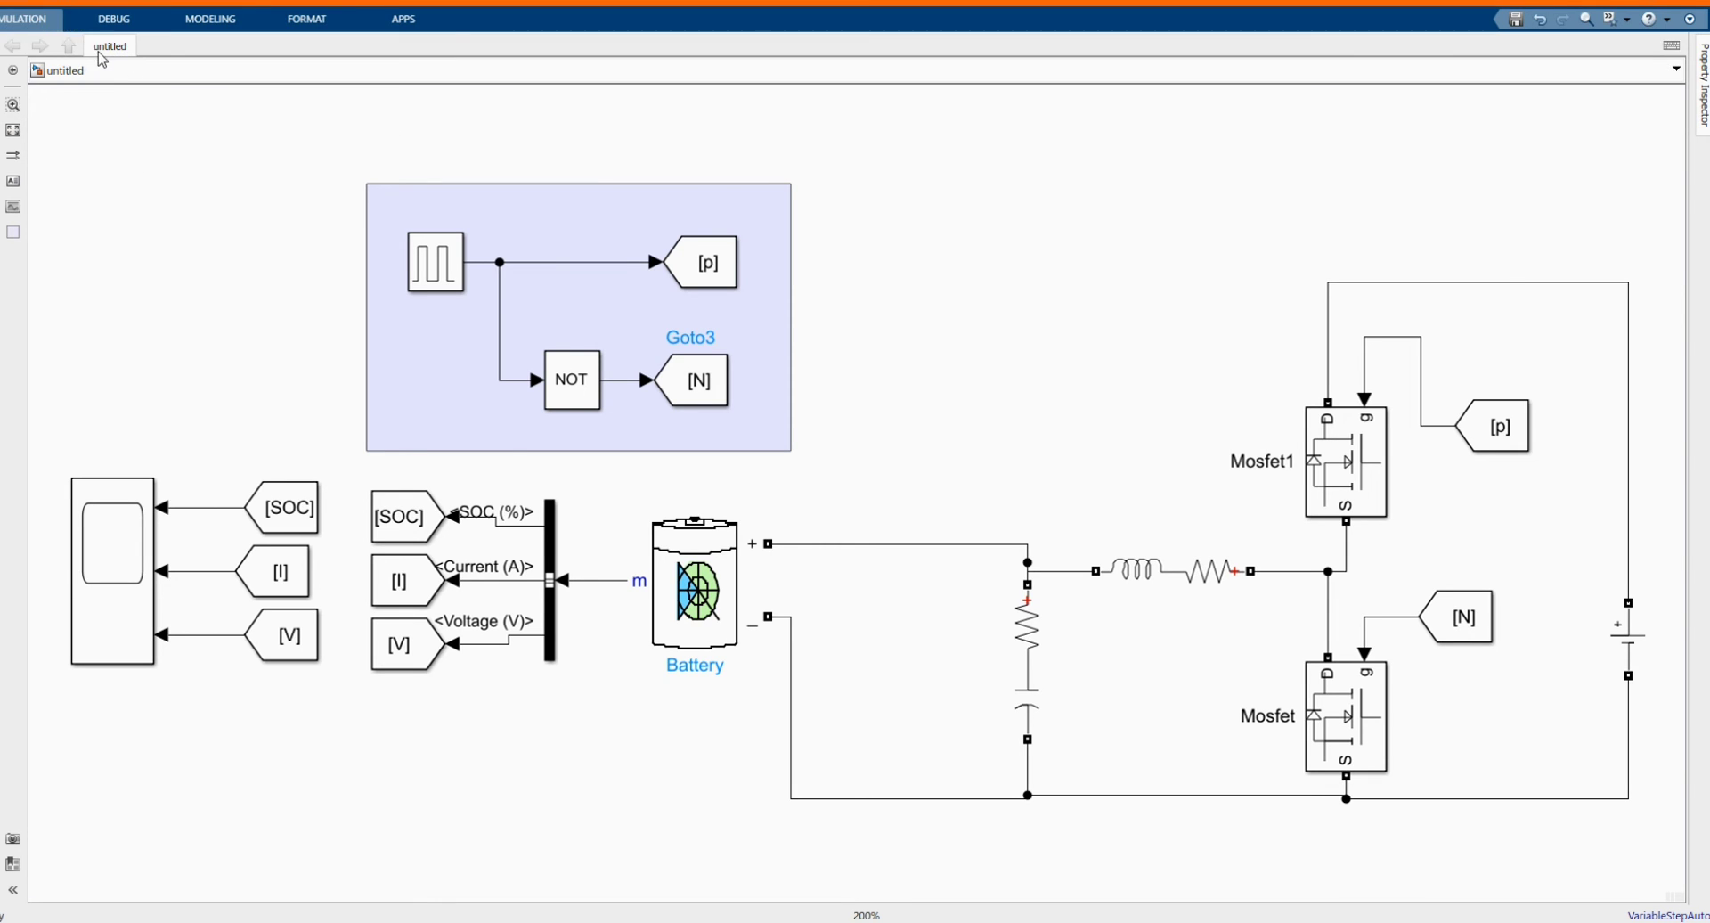
pyautogui.click(120, 60)
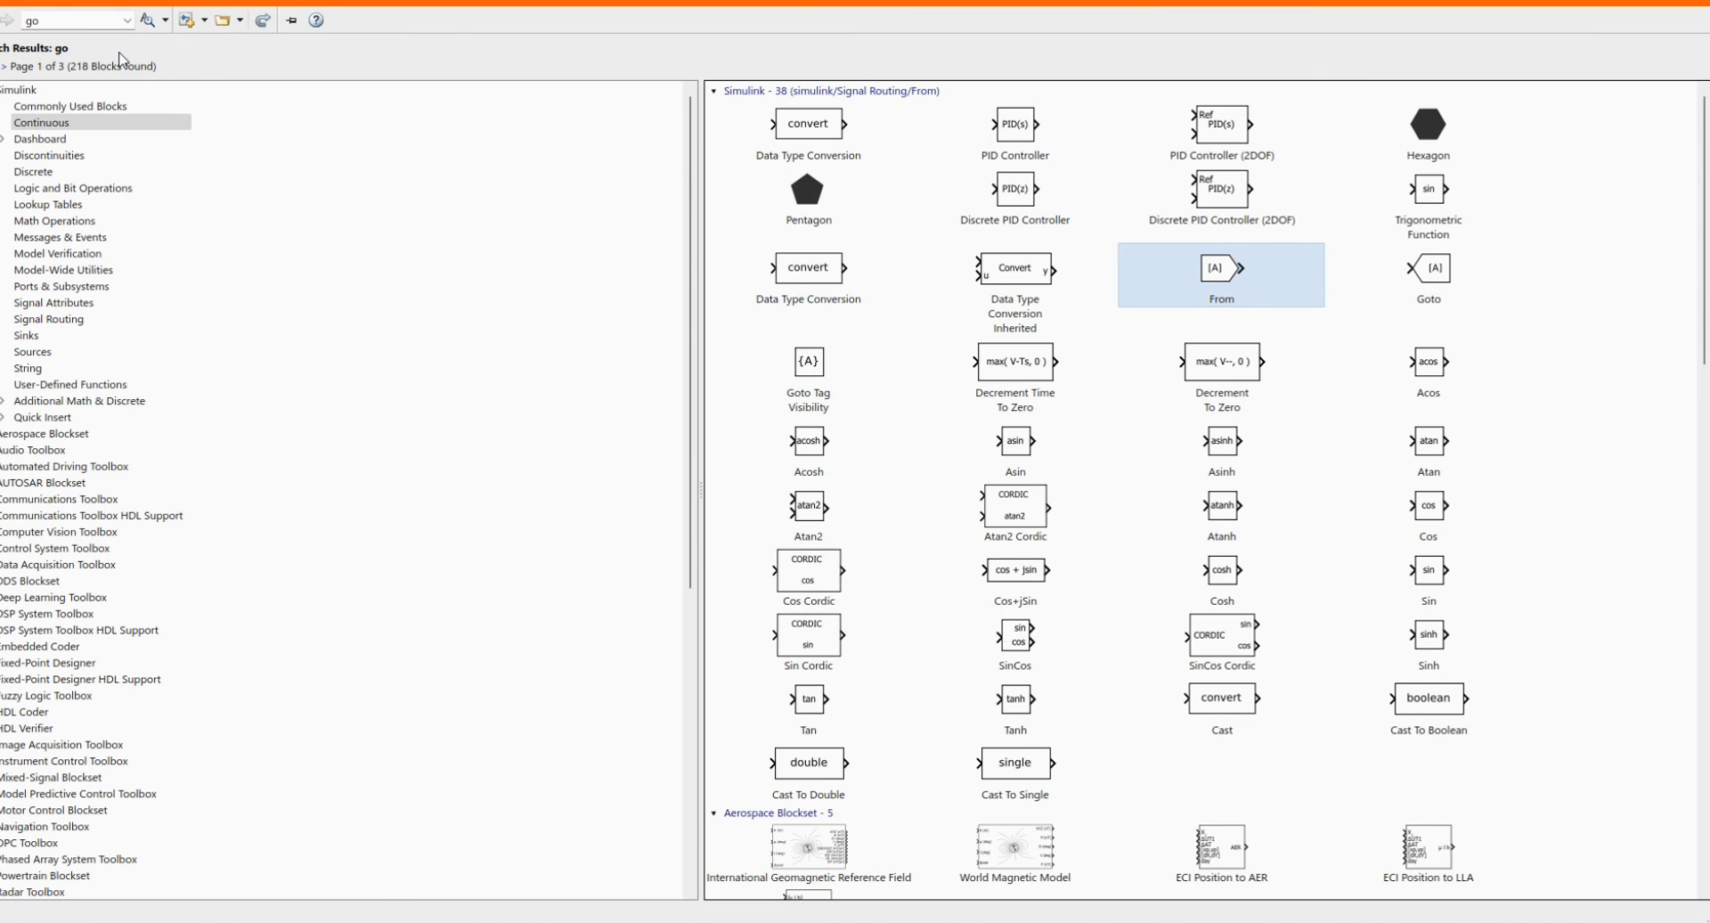
pyautogui.doubleClick(70, 20)
pyautogui.write('POWERGUI')
pyautogui.press('Return')
pyautogui.rightClick(767, 122)
pyautogui.click(847, 132)
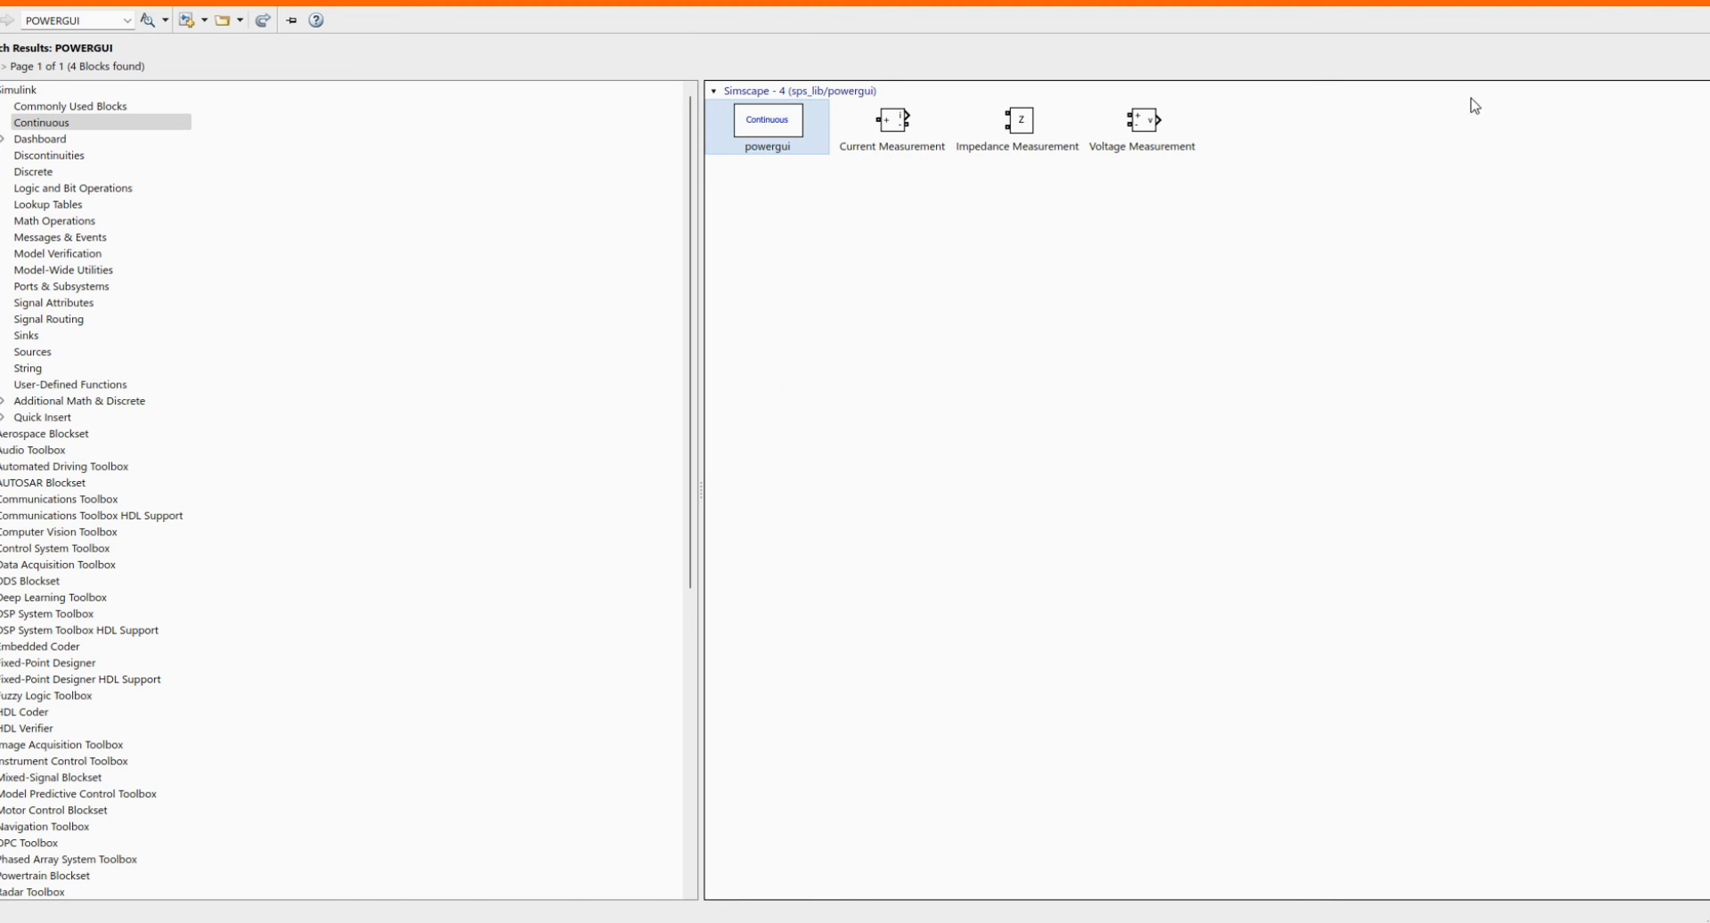
pyautogui.click(1609, 7)
pyautogui.moveTo(855, 493); pyautogui.dragTo(983, 357)
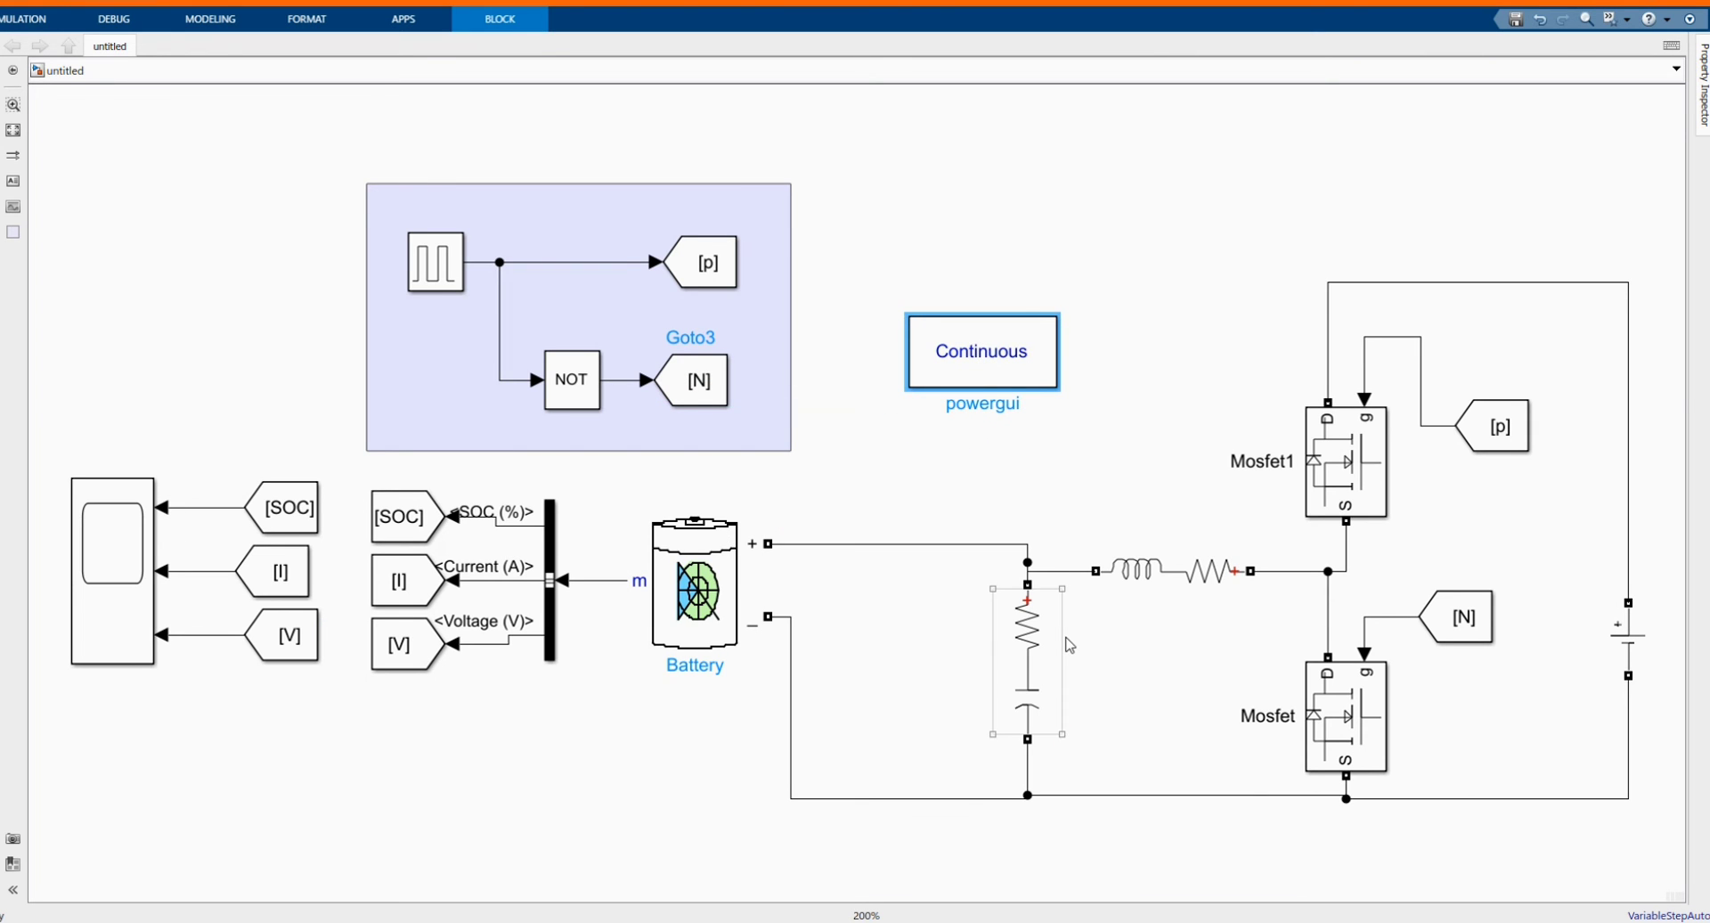
# Set the powergui block's simulation type to Discrete
pyautogui.doubleClick(994, 367)
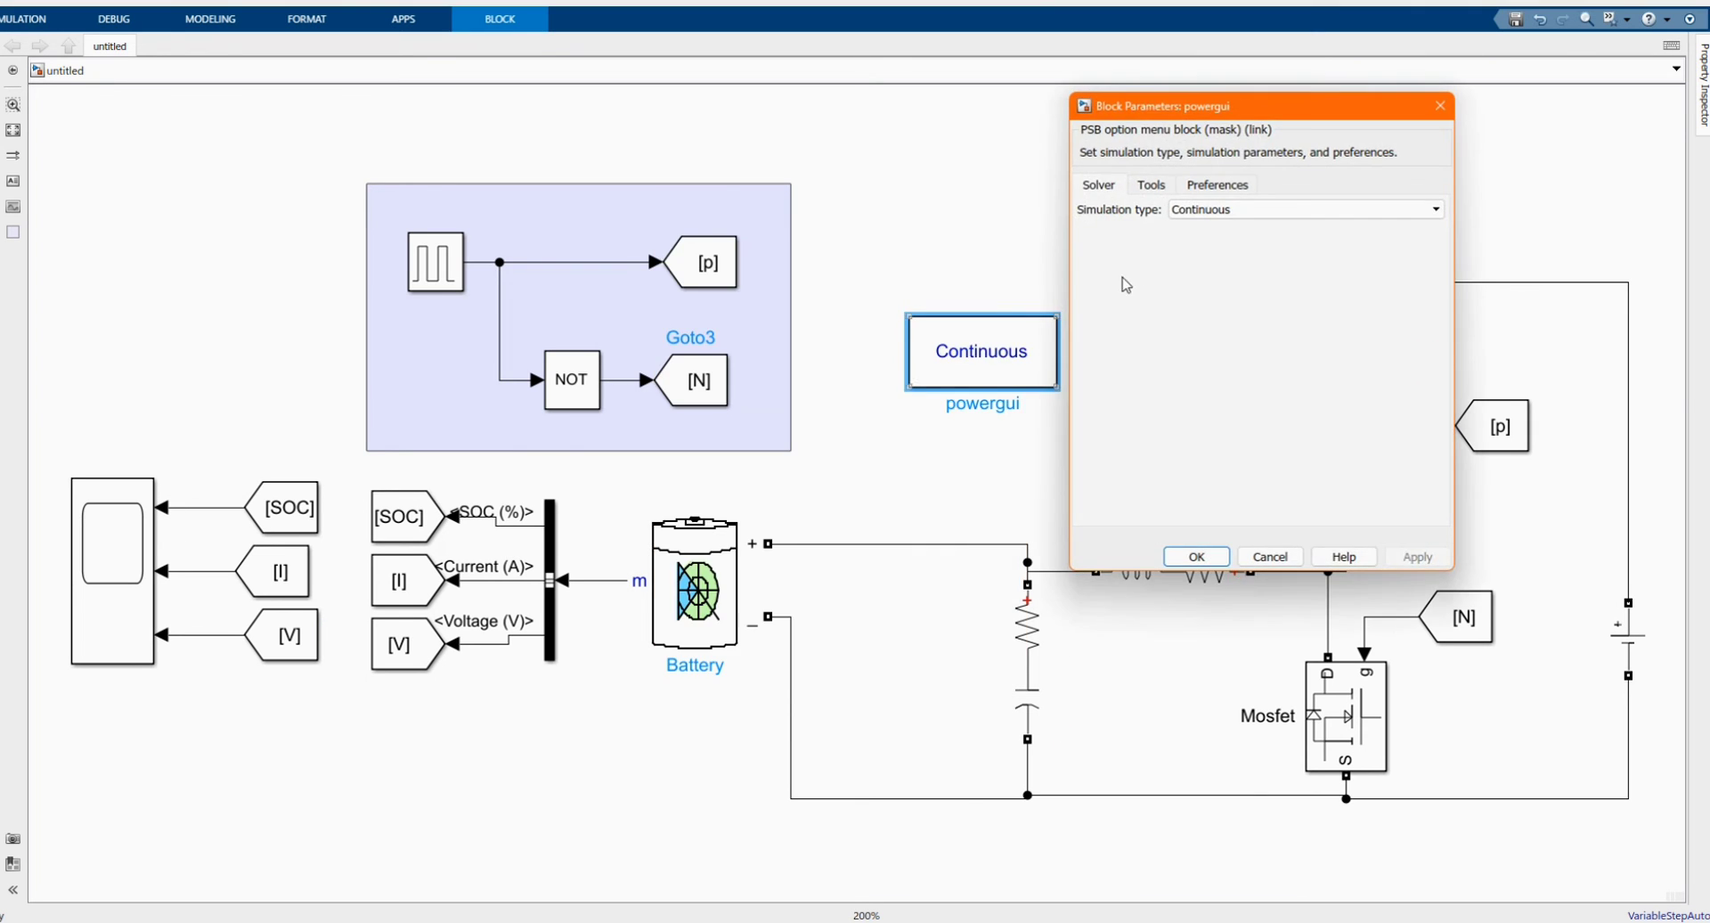
pyautogui.click(1206, 213)
pyautogui.click(1193, 241)
pyautogui.click(1499, 557)
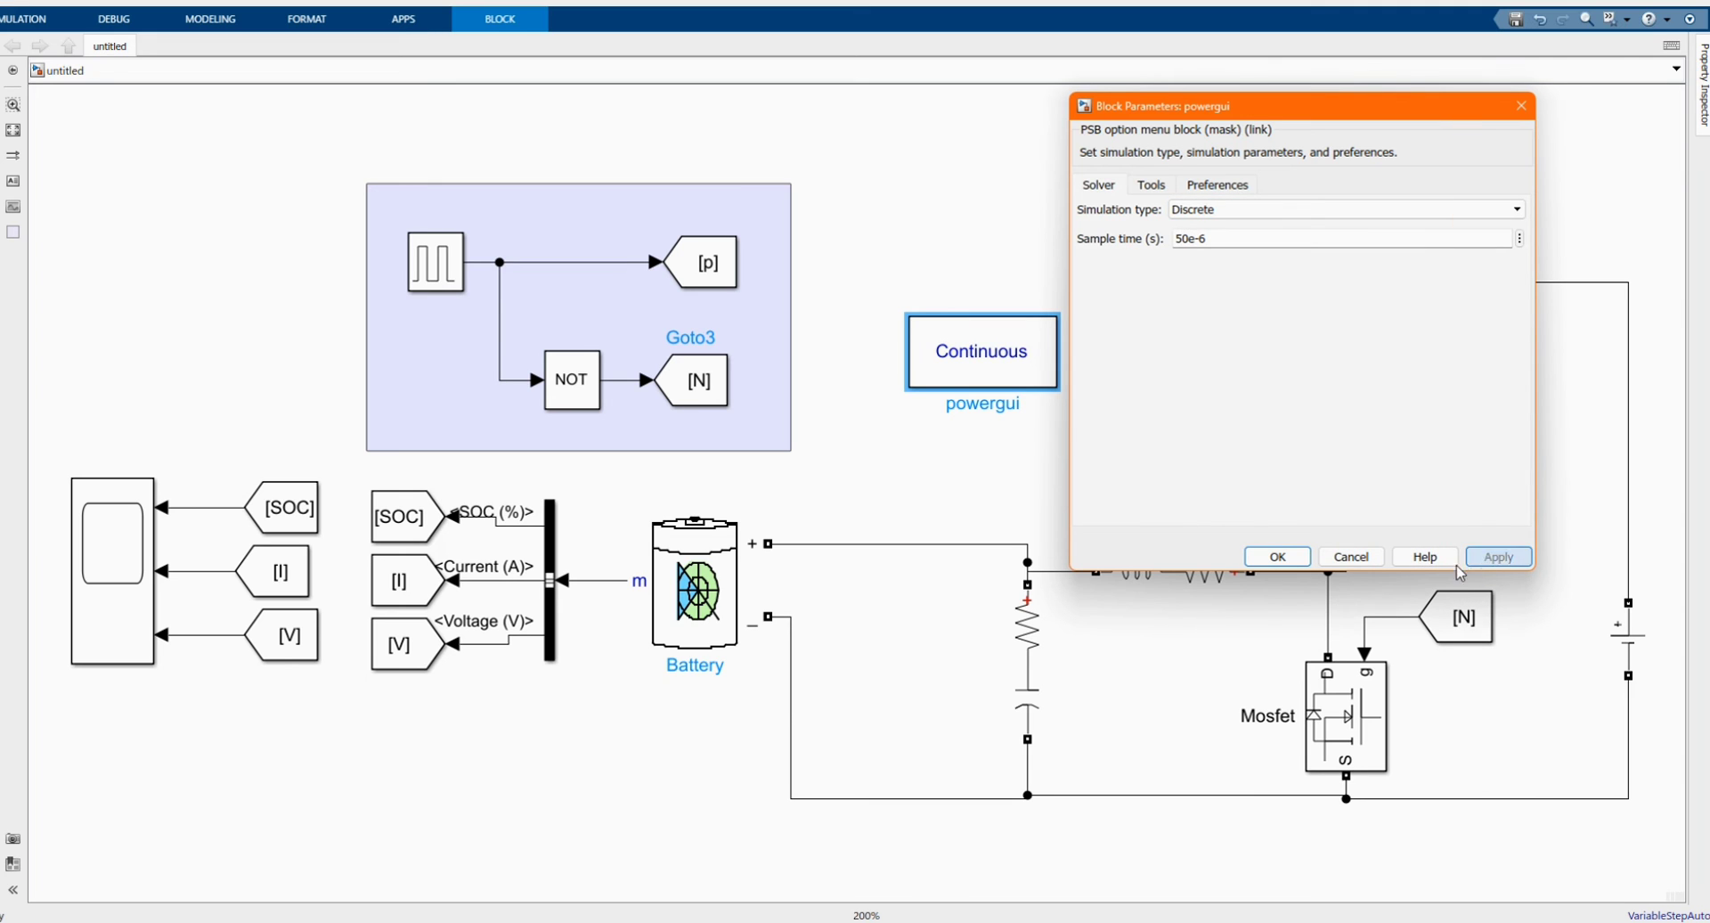
pyautogui.click(1277, 557)
pyautogui.click(1044, 452)
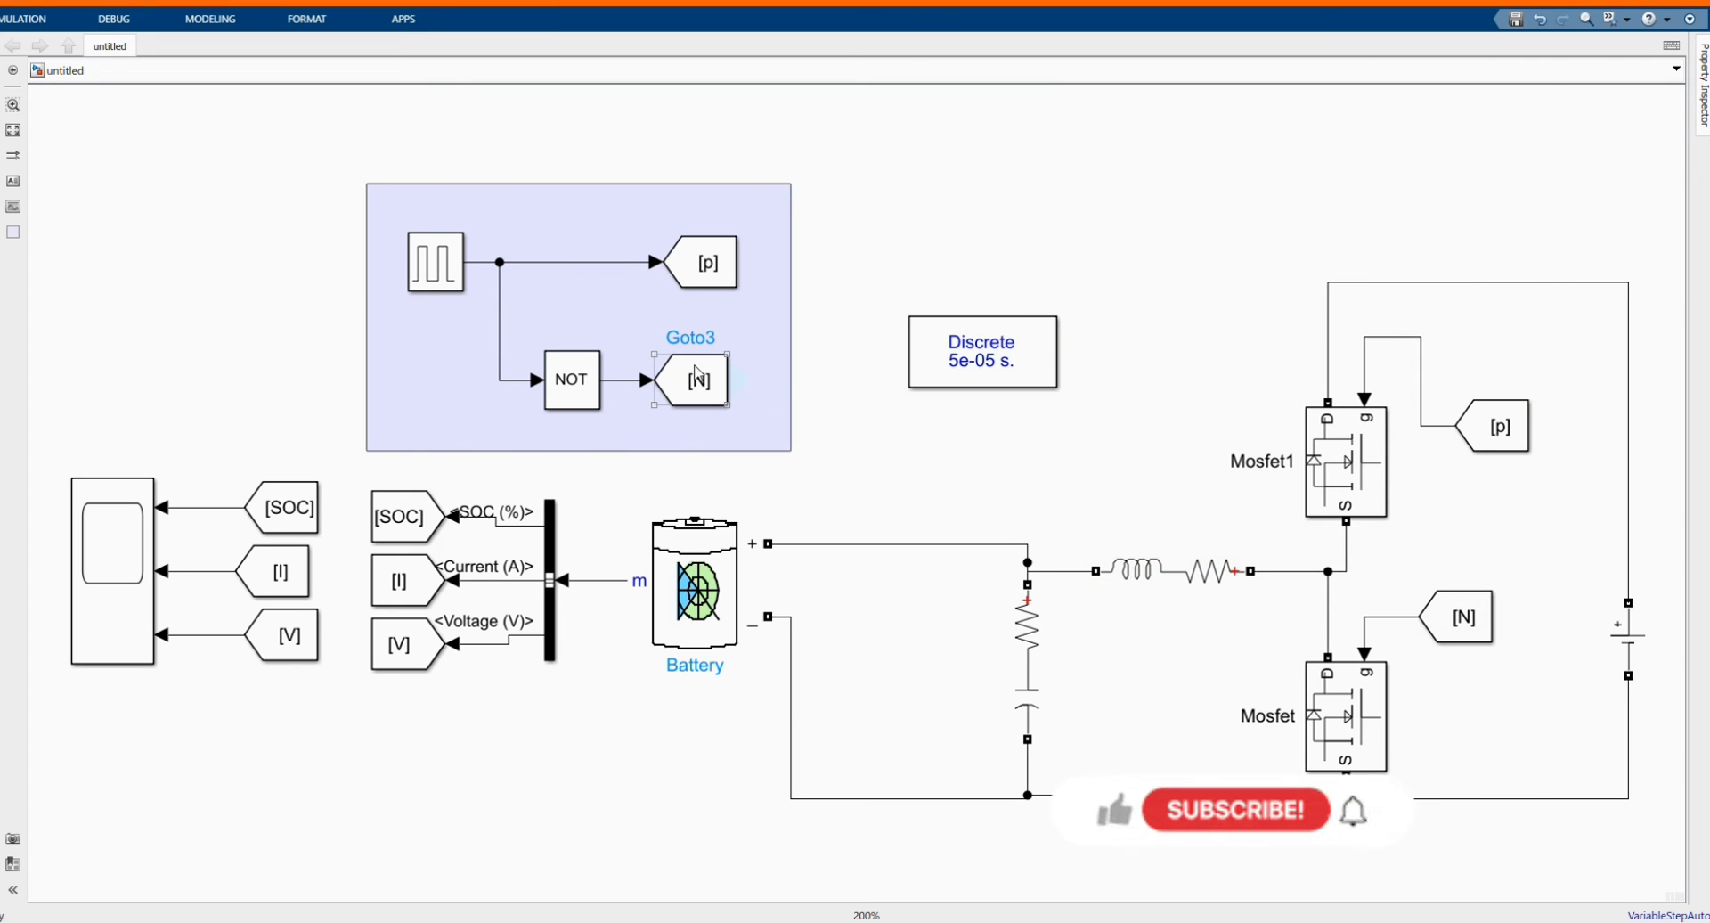
pyautogui.click(706, 416)
pyautogui.scroll(-1, 709, 420)
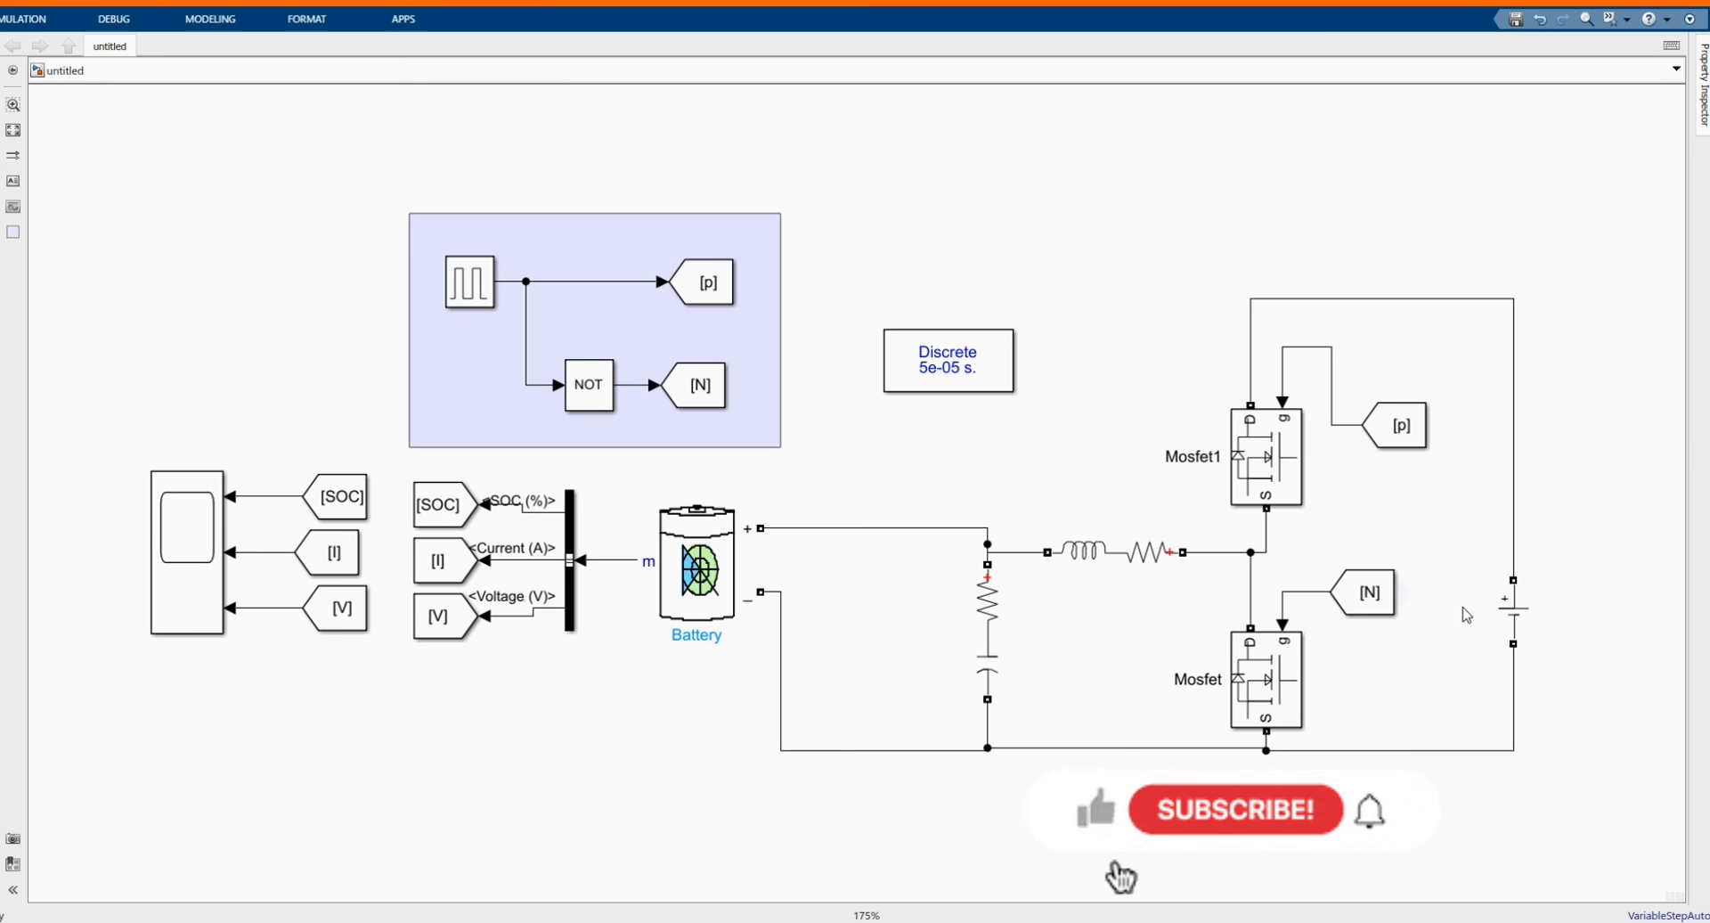
# Move the DC voltage source slightly up its wire and set its amplitude to 14 V
pyautogui.moveTo(1525, 611); pyautogui.dragTo(1517, 548)
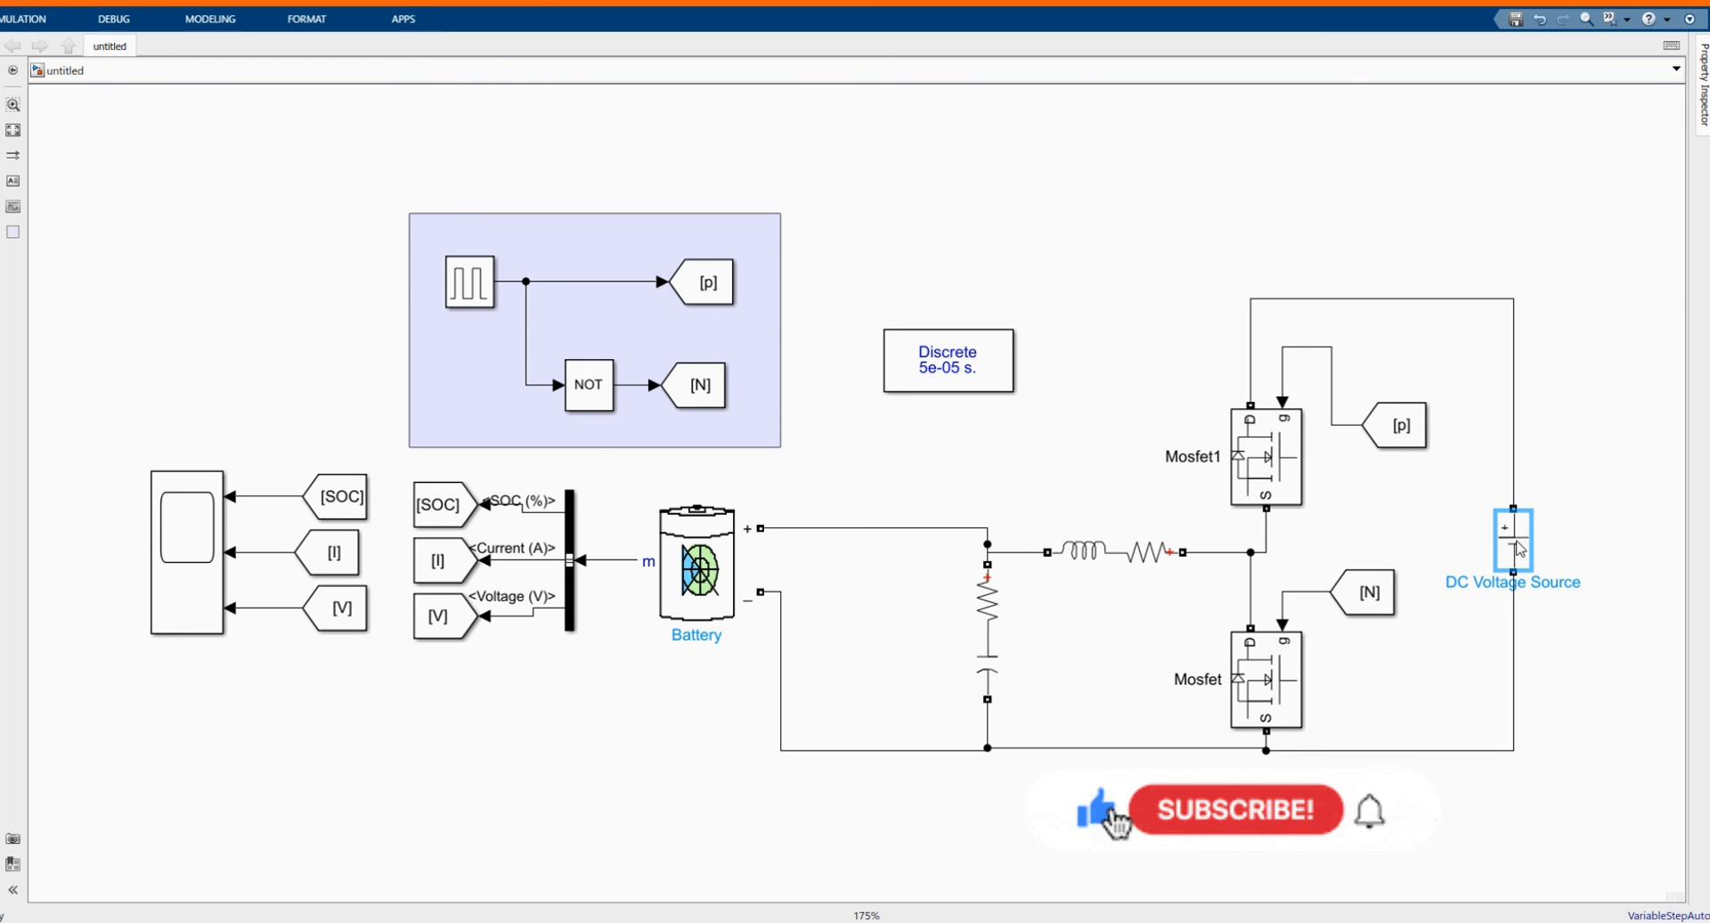
pyautogui.doubleClick(1517, 549)
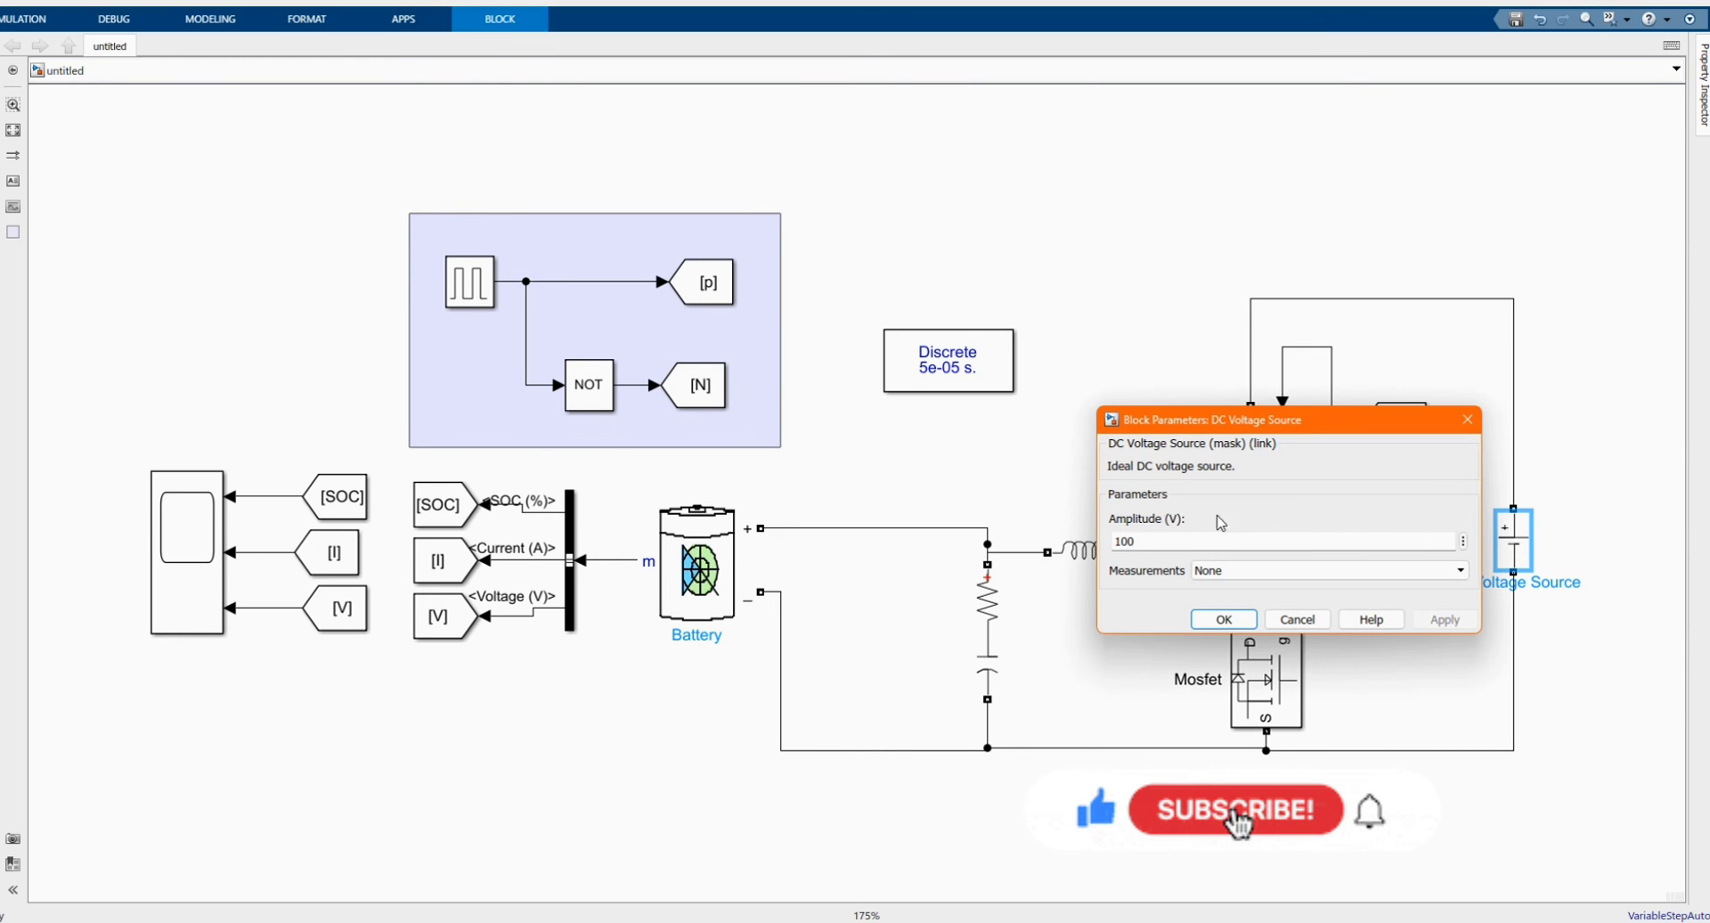
pyautogui.doubleClick(1147, 537)
pyautogui.write('1')
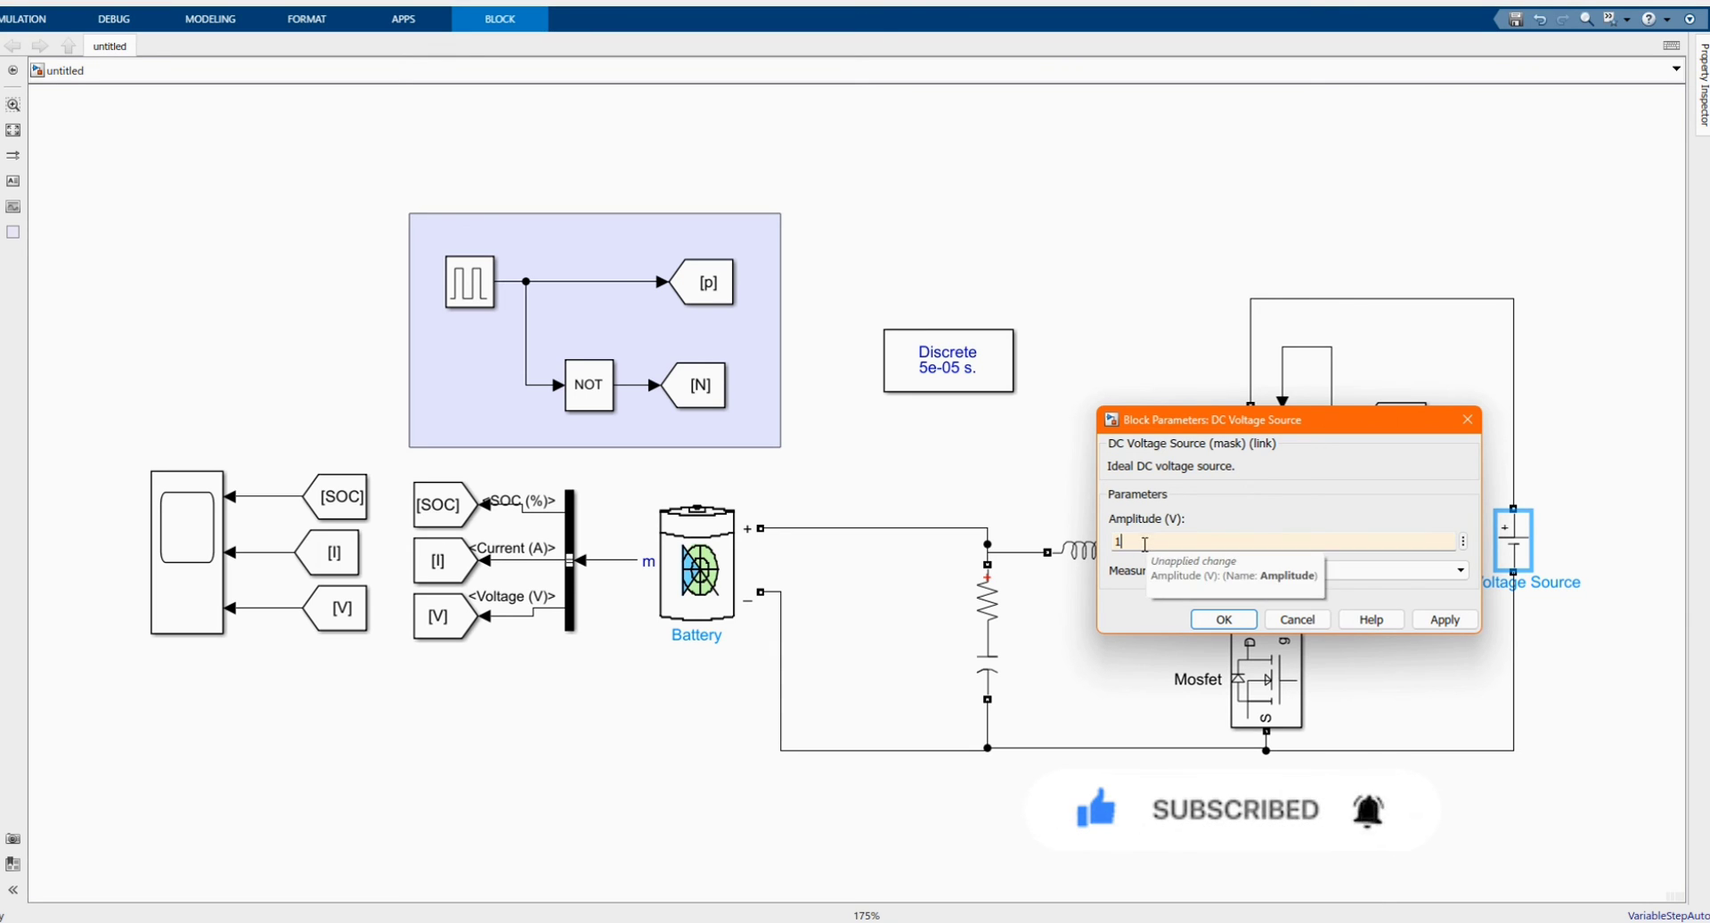
pyautogui.write('4')
pyautogui.click(1444, 619)
pyautogui.click(1224, 619)
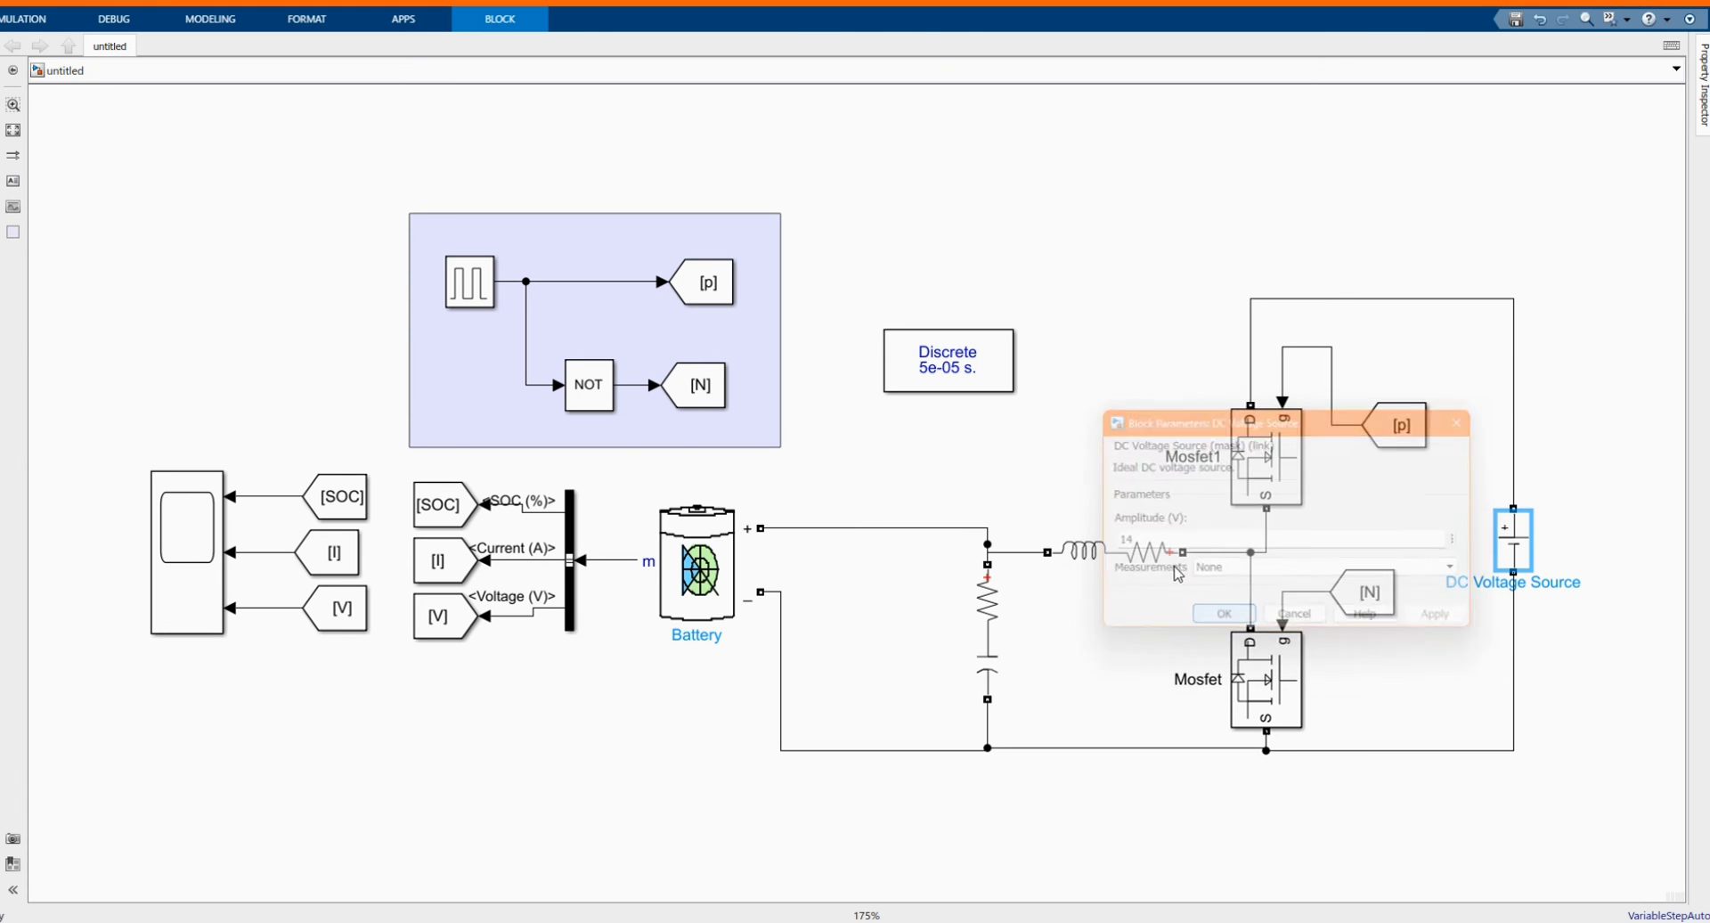
pyautogui.click(1138, 400)
# Run the simulation and examine the SoC, current and voltage plots in the Scope
pyautogui.click(18, 18)
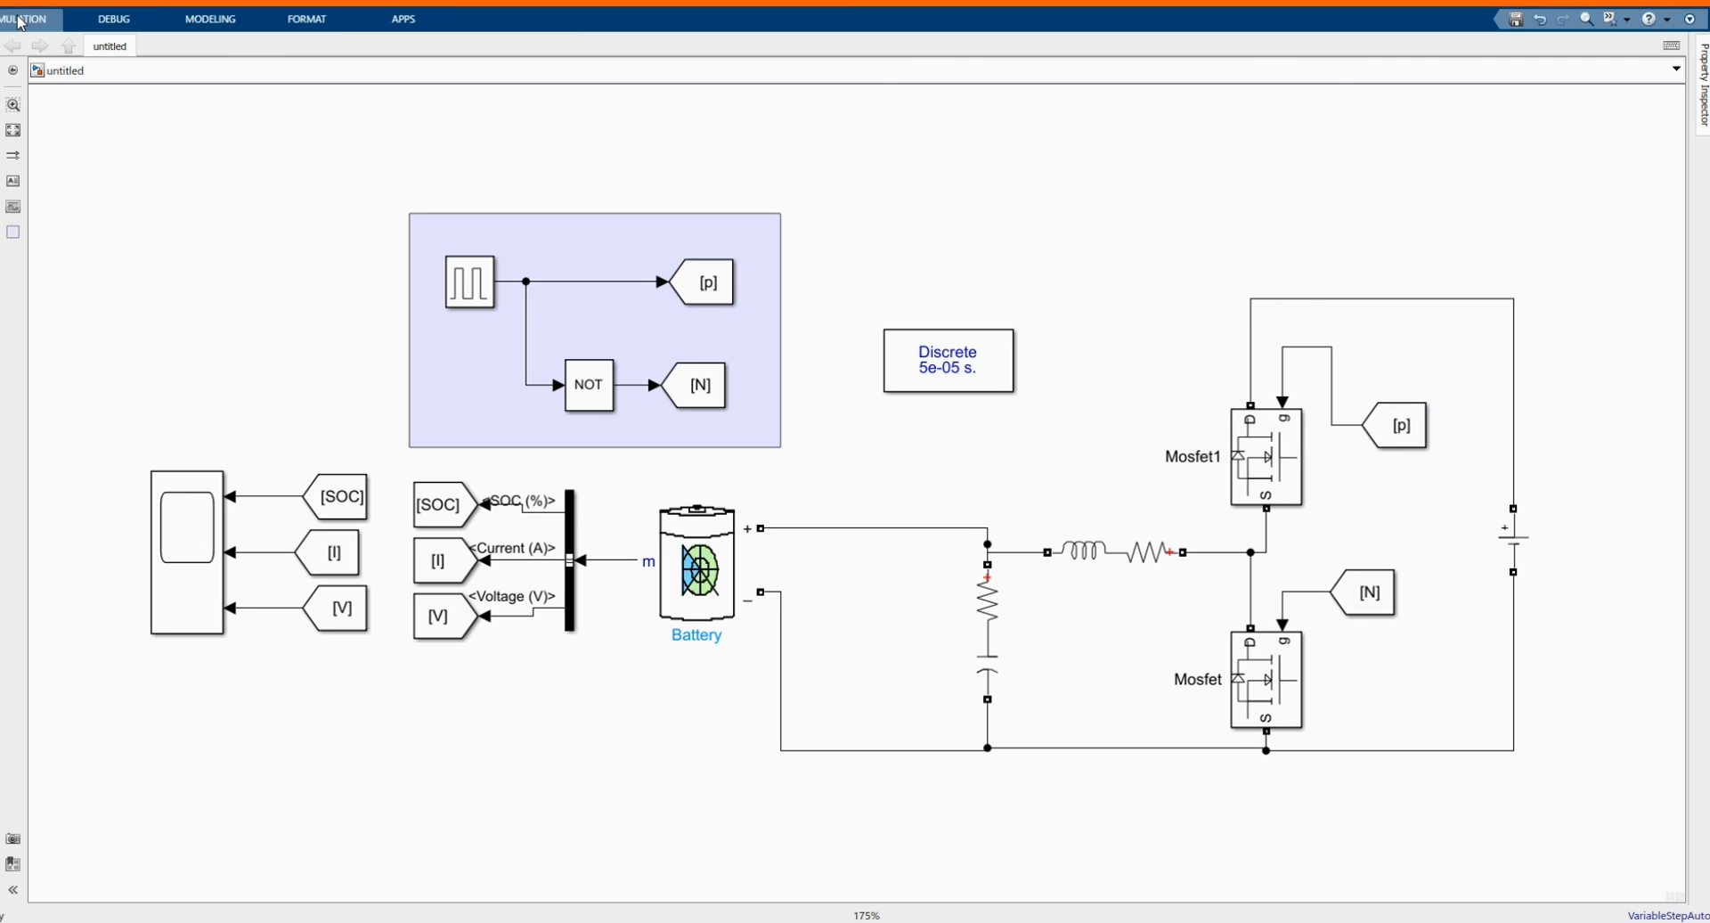
pyautogui.click(20, 19)
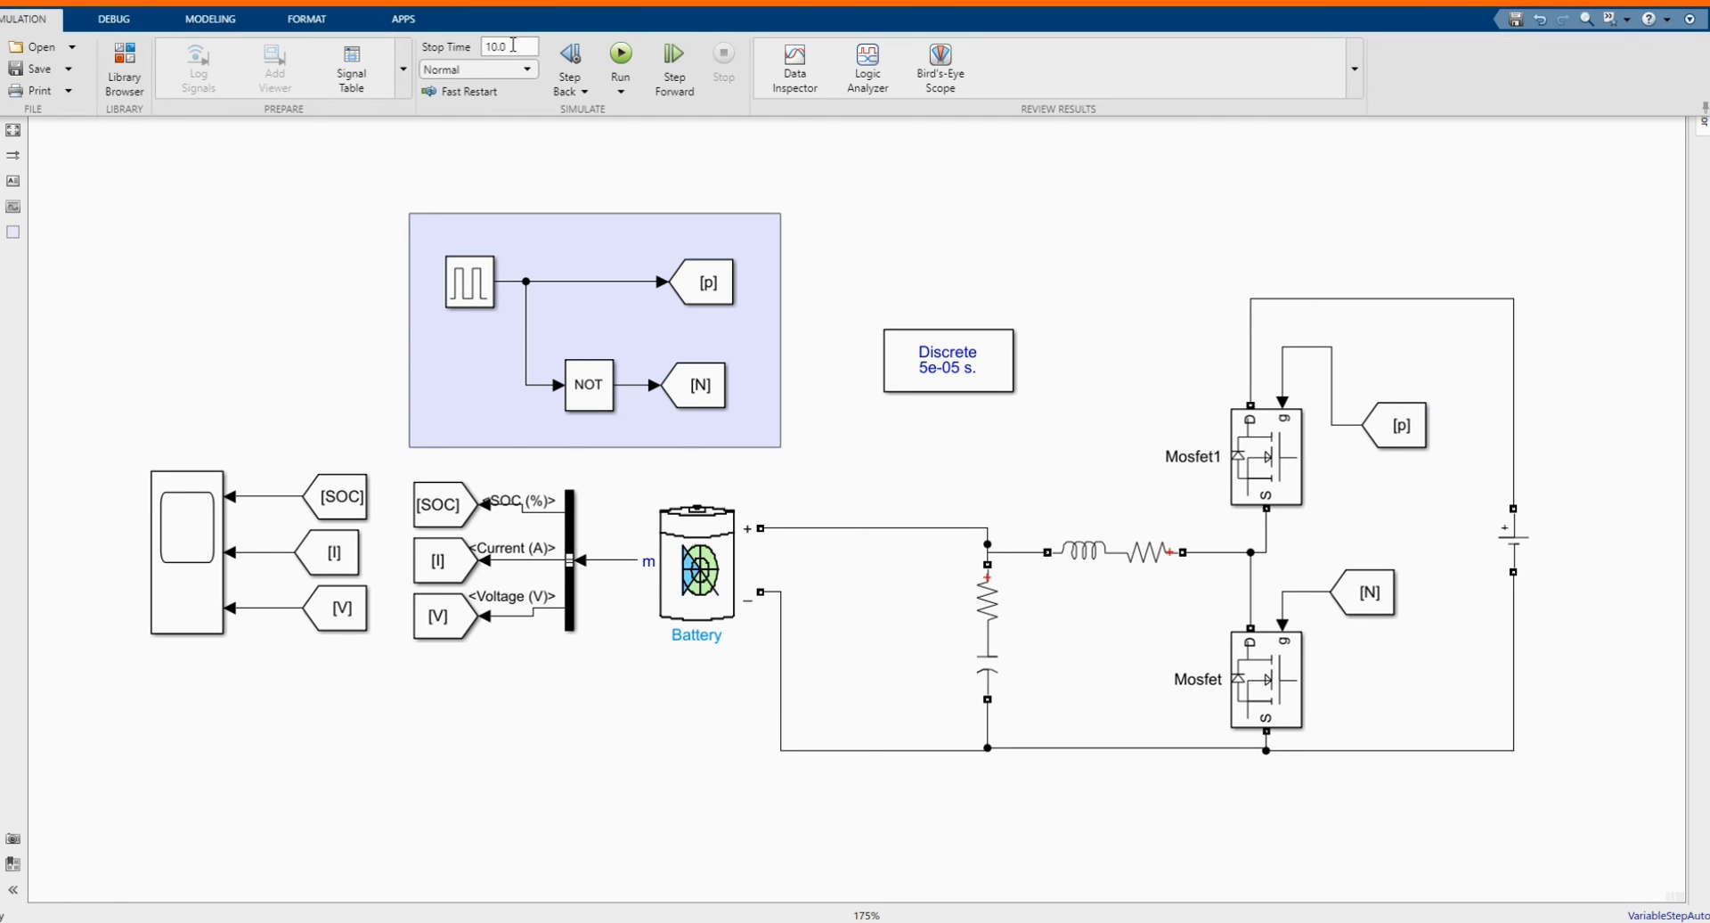
pyautogui.click(625, 55)
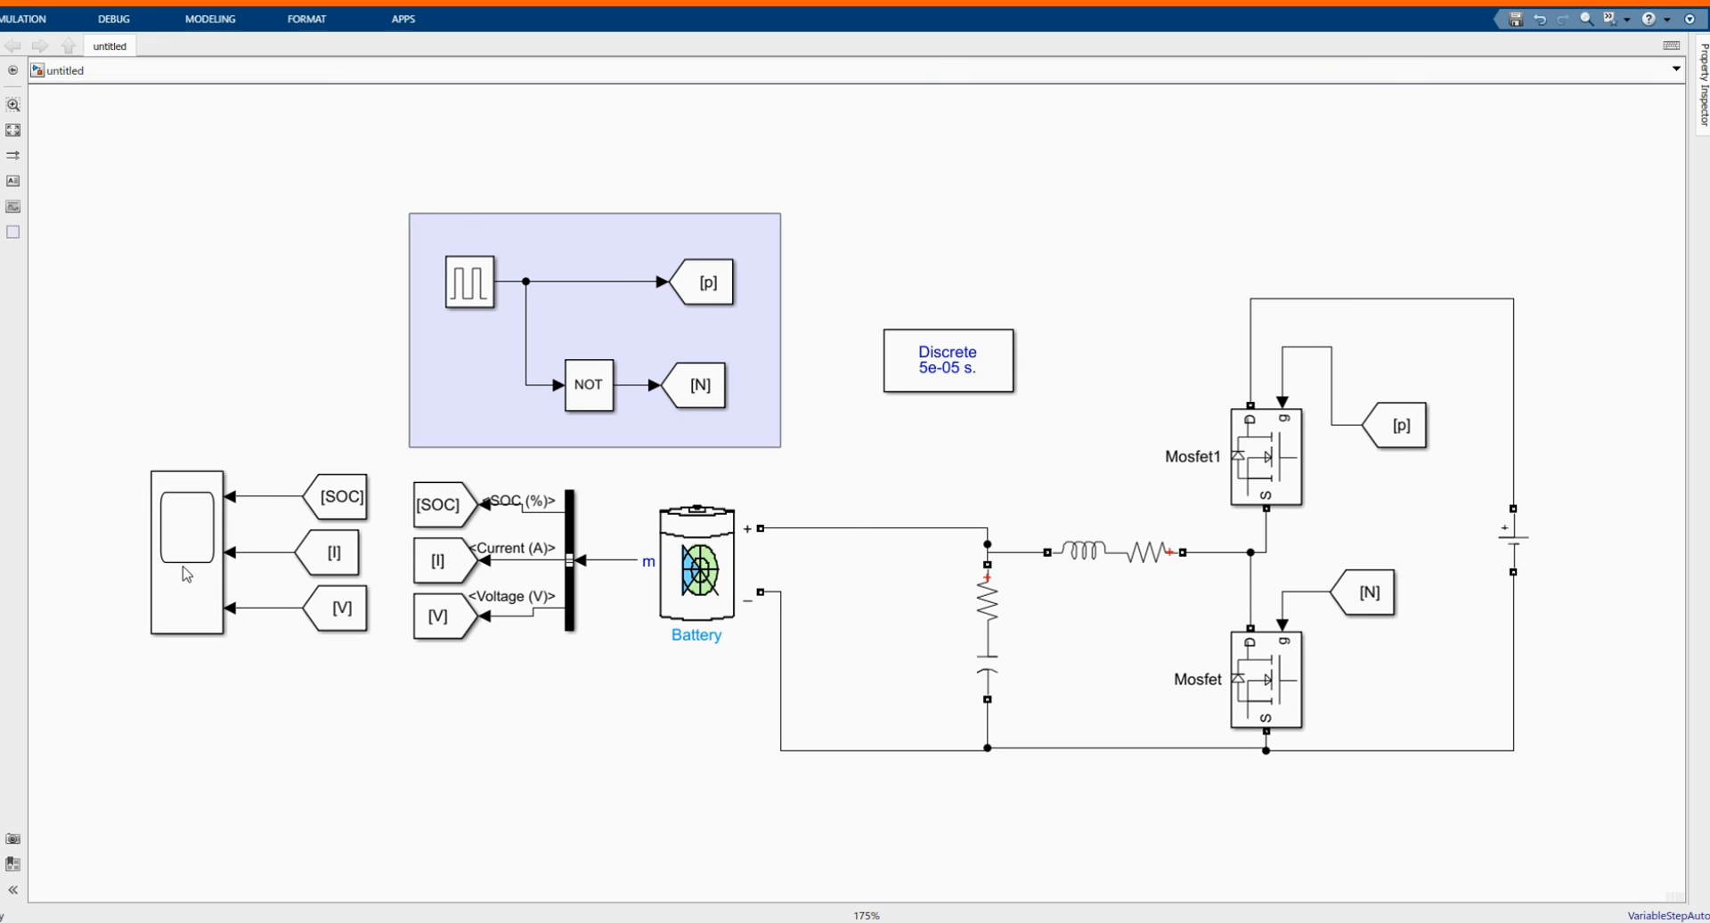
pyautogui.hotkey('ctrl', 't')
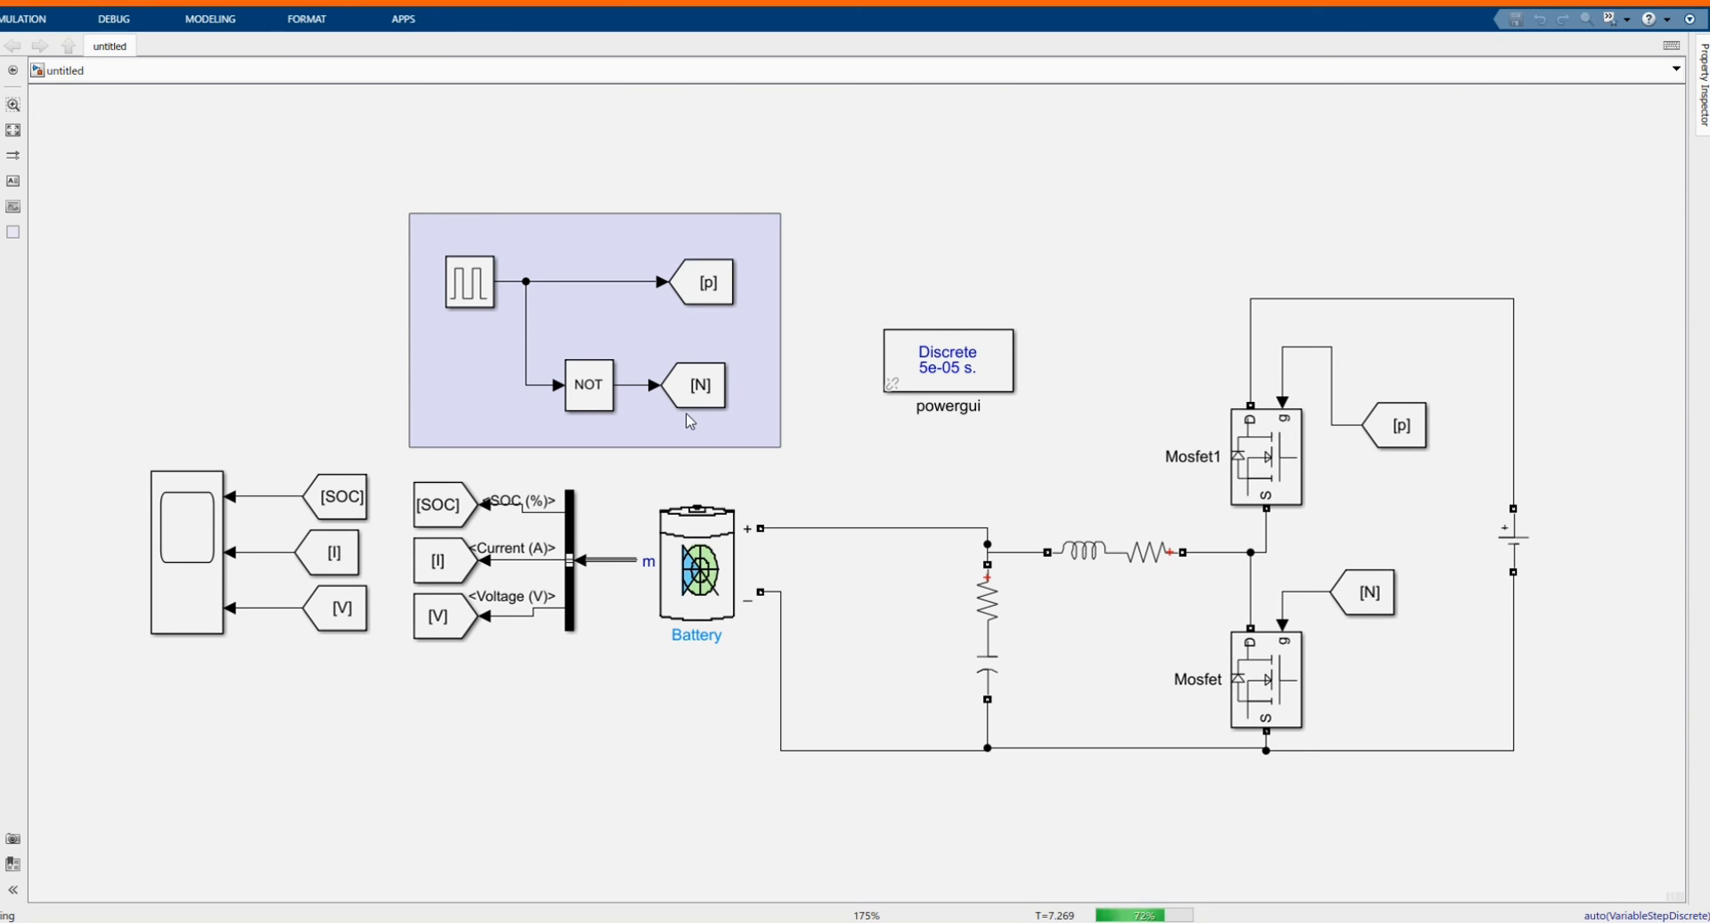
pyautogui.doubleClick(190, 559)
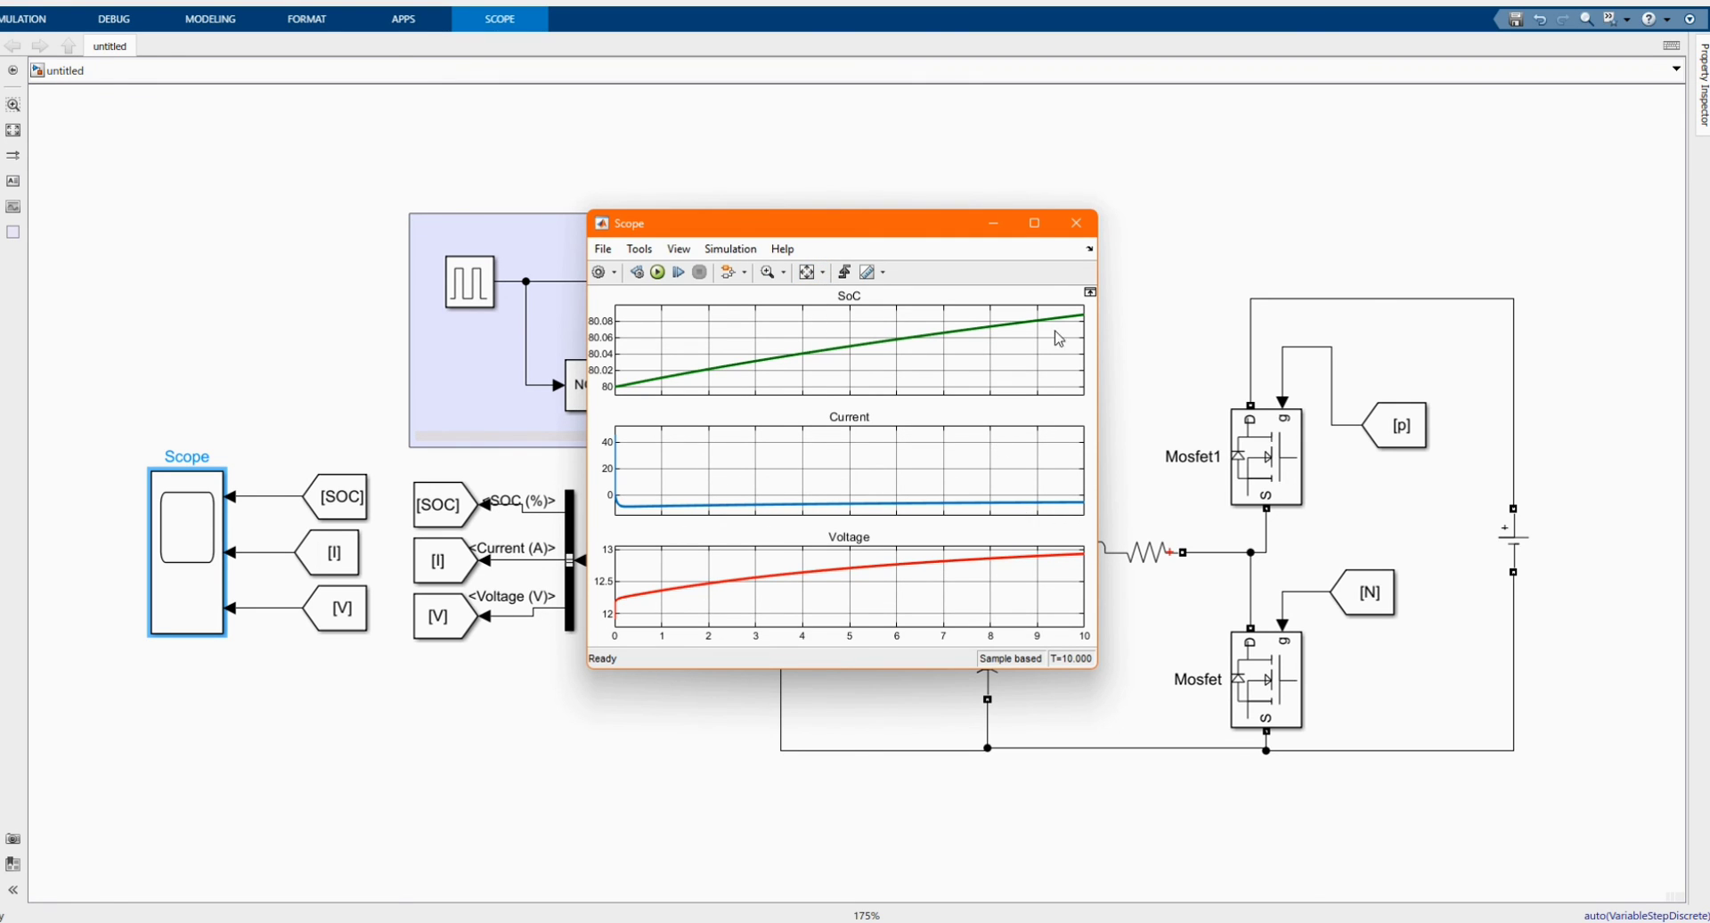
pyautogui.click(994, 223)
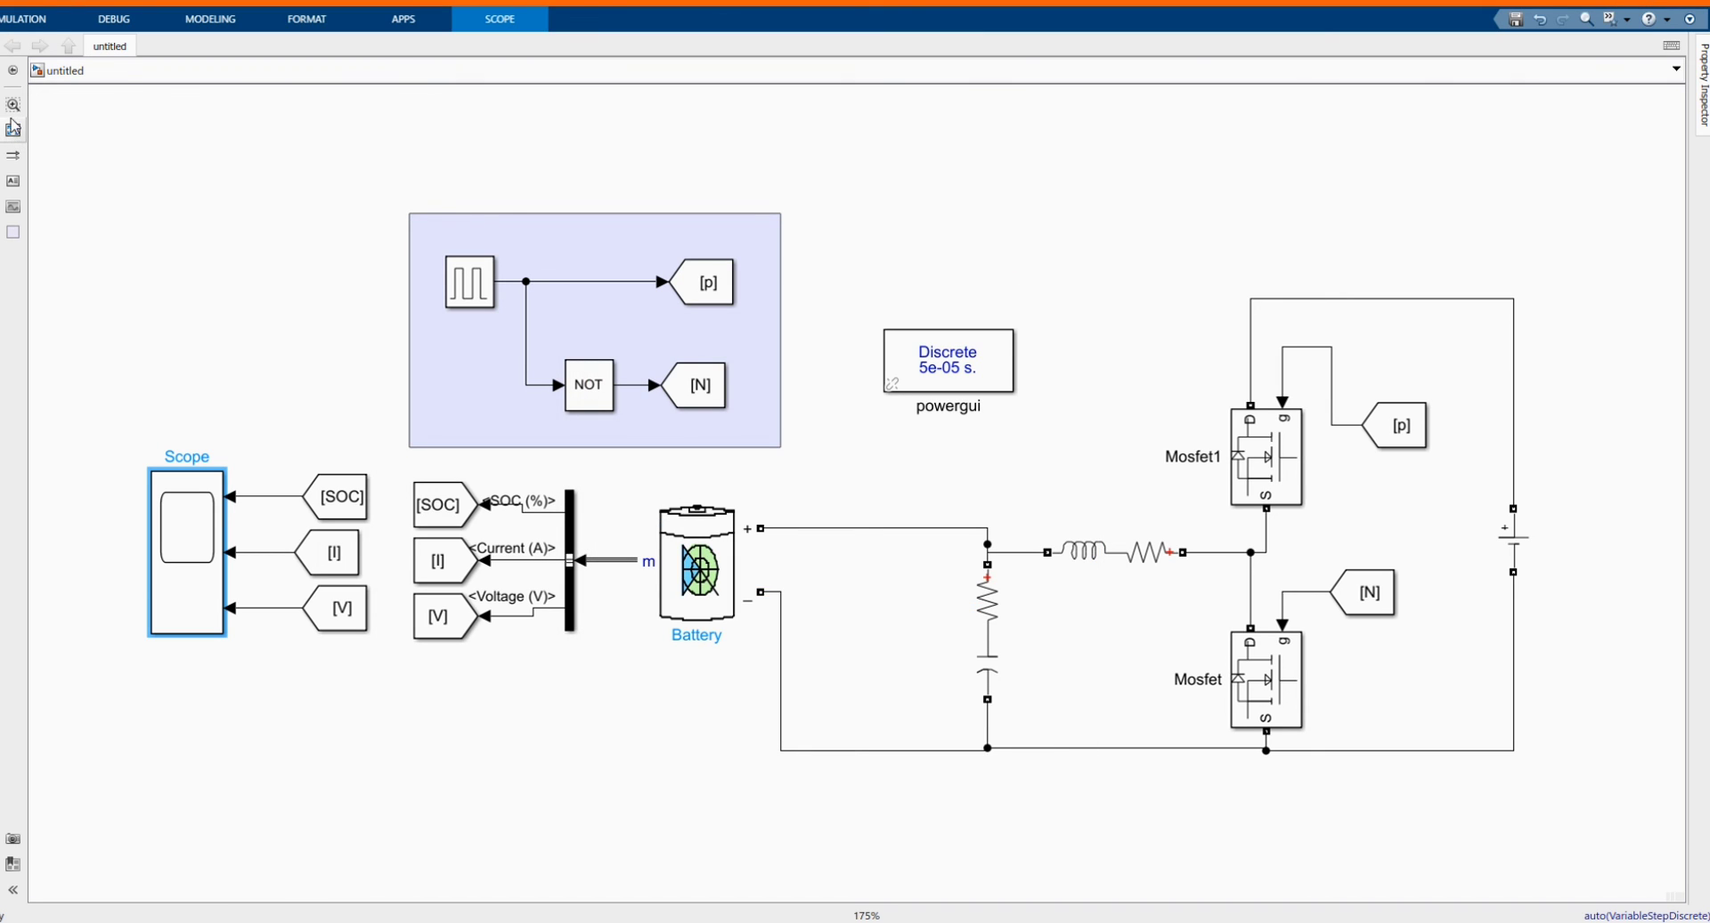
# Search the block library for DISPLAY and add the Simulink Display block to the model
pyautogui.click(36, 18)
pyautogui.click(135, 62)
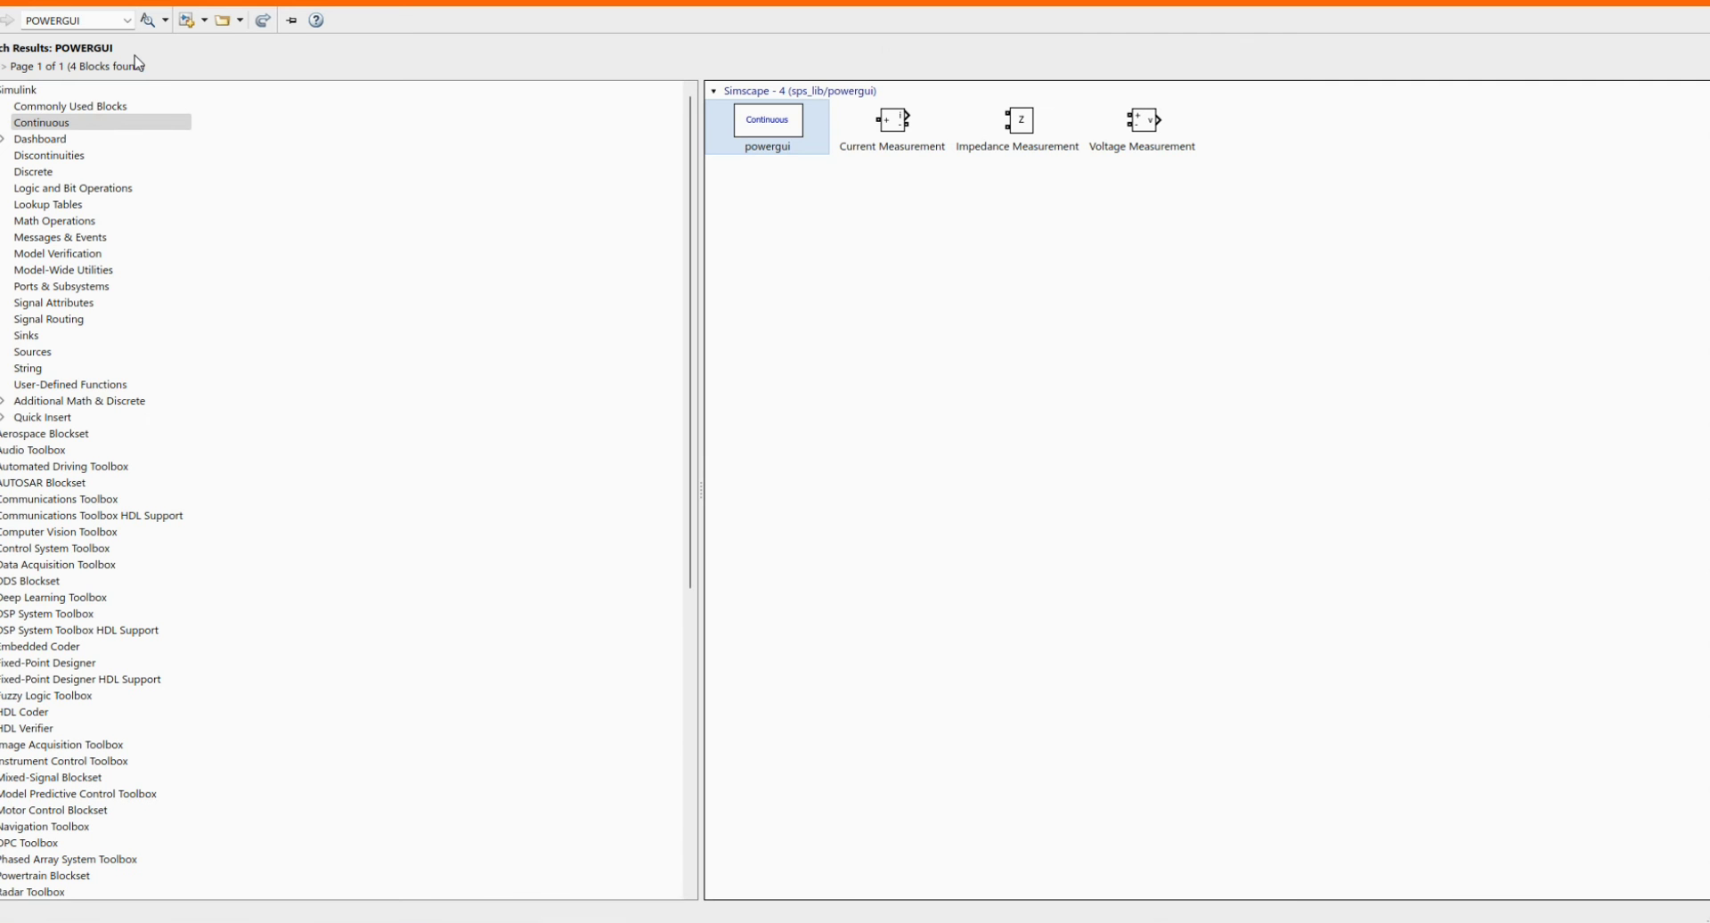
pyautogui.click(165, 106)
pyautogui.doubleClick(91, 22)
pyautogui.write('DISPLAY')
pyautogui.press('Return')
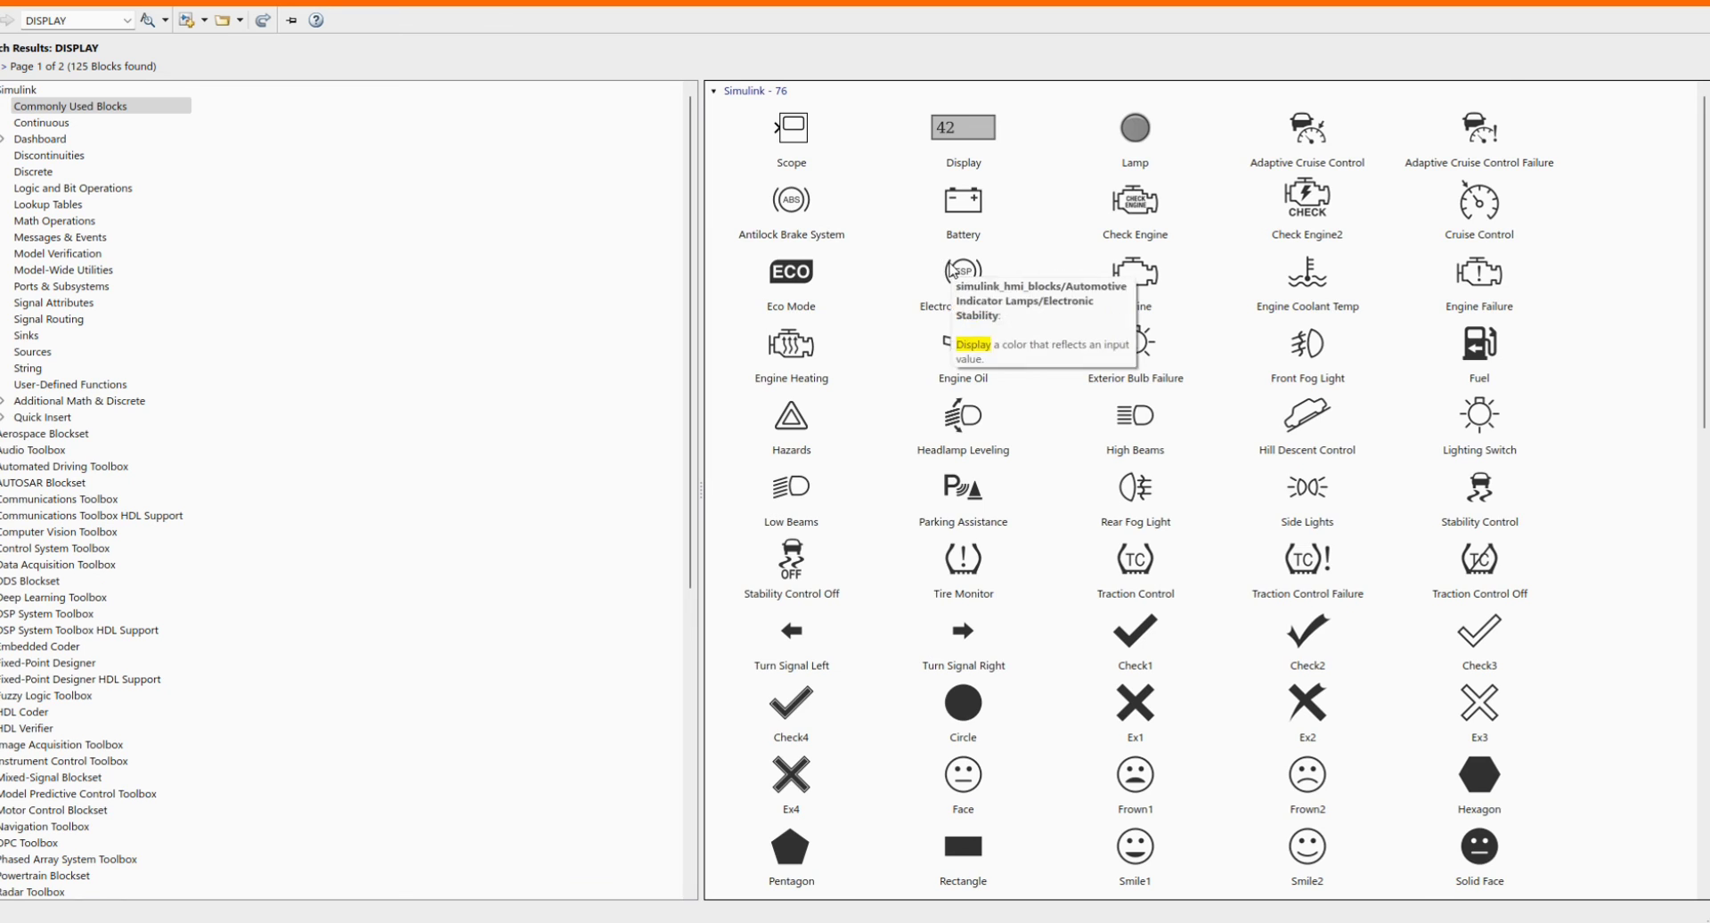
pyautogui.scroll(-4, 1259, 381)
pyautogui.rightClick(1166, 818)
pyautogui.click(1230, 831)
pyautogui.click(1617, 6)
# Place three Display blocks around the Scope and connect them to the V, SOC and I signal lines
pyautogui.moveTo(830, 499); pyautogui.dragTo(316, 712)
pyautogui.moveTo(255, 703); pyautogui.dragTo(262, 607)
pyautogui.moveTo(311, 703); pyautogui.dragTo(271, 495)
pyautogui.moveTo(334, 360); pyautogui.dragTo(334, 410)
pyautogui.moveTo(256, 410); pyautogui.dragTo(262, 552)
pyautogui.moveTo(383, 420)
pyautogui.mouseDown()
pyautogui.moveTo(334, 296)
pyautogui.moveTo(392, 429)
pyautogui.mouseUp()
# Set the simulation stop time to 50 and run the model
pyautogui.click(26, 19)
pyautogui.click(512, 52)
pyautogui.write('50')
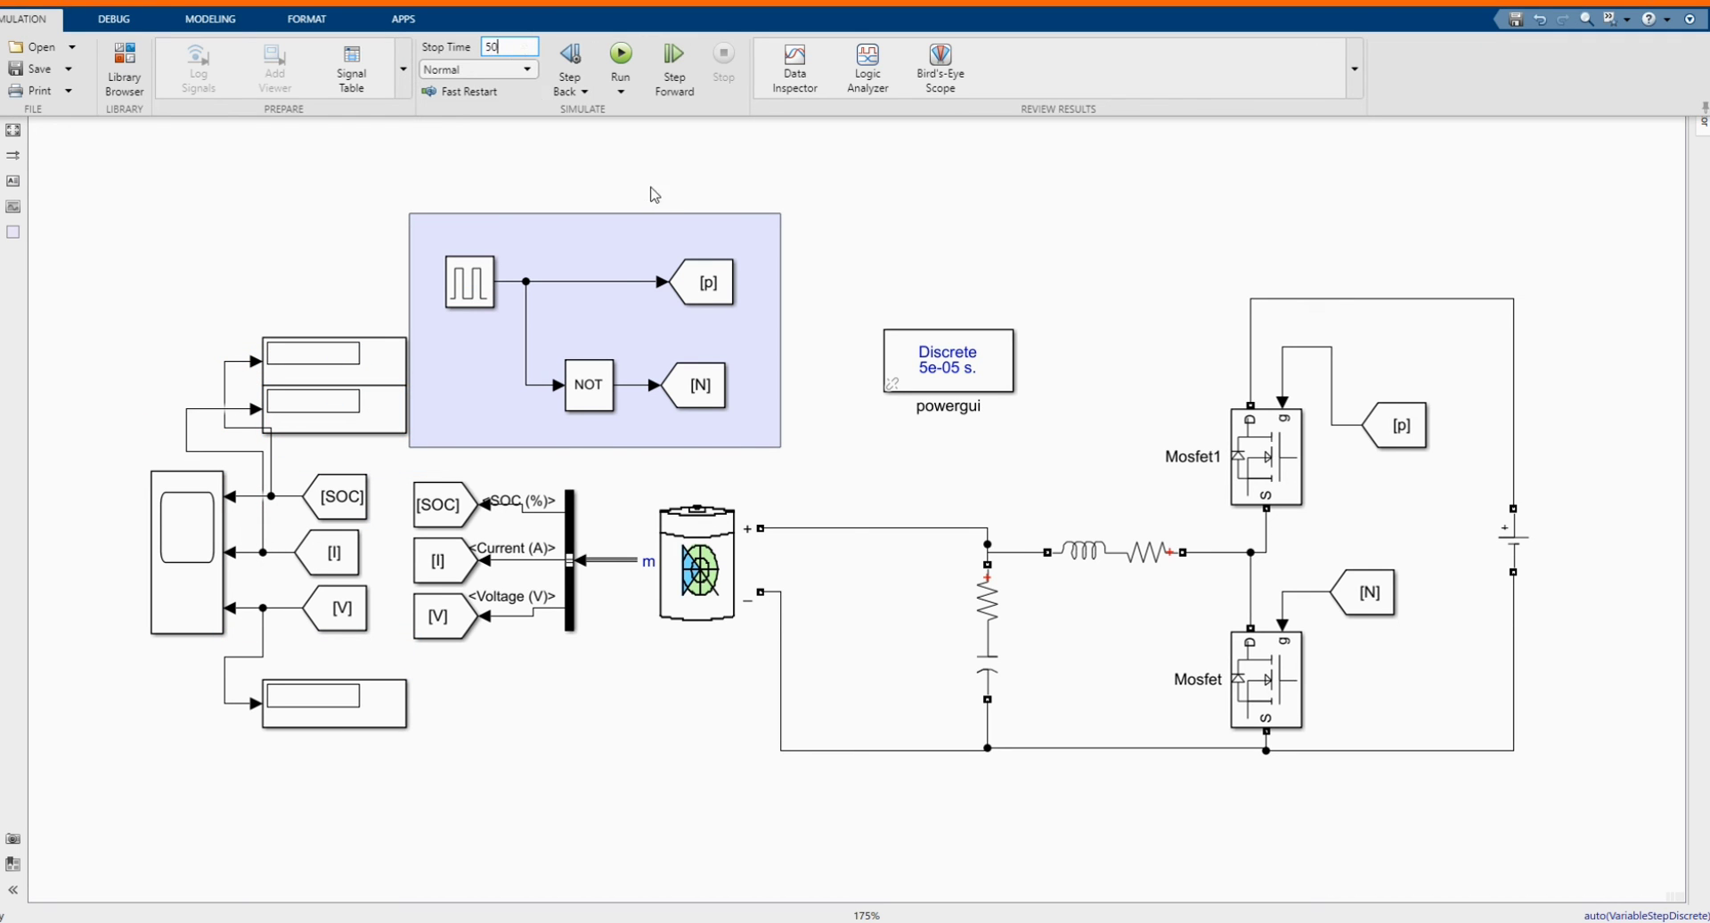
pyautogui.press('Return')
pyautogui.click(621, 52)
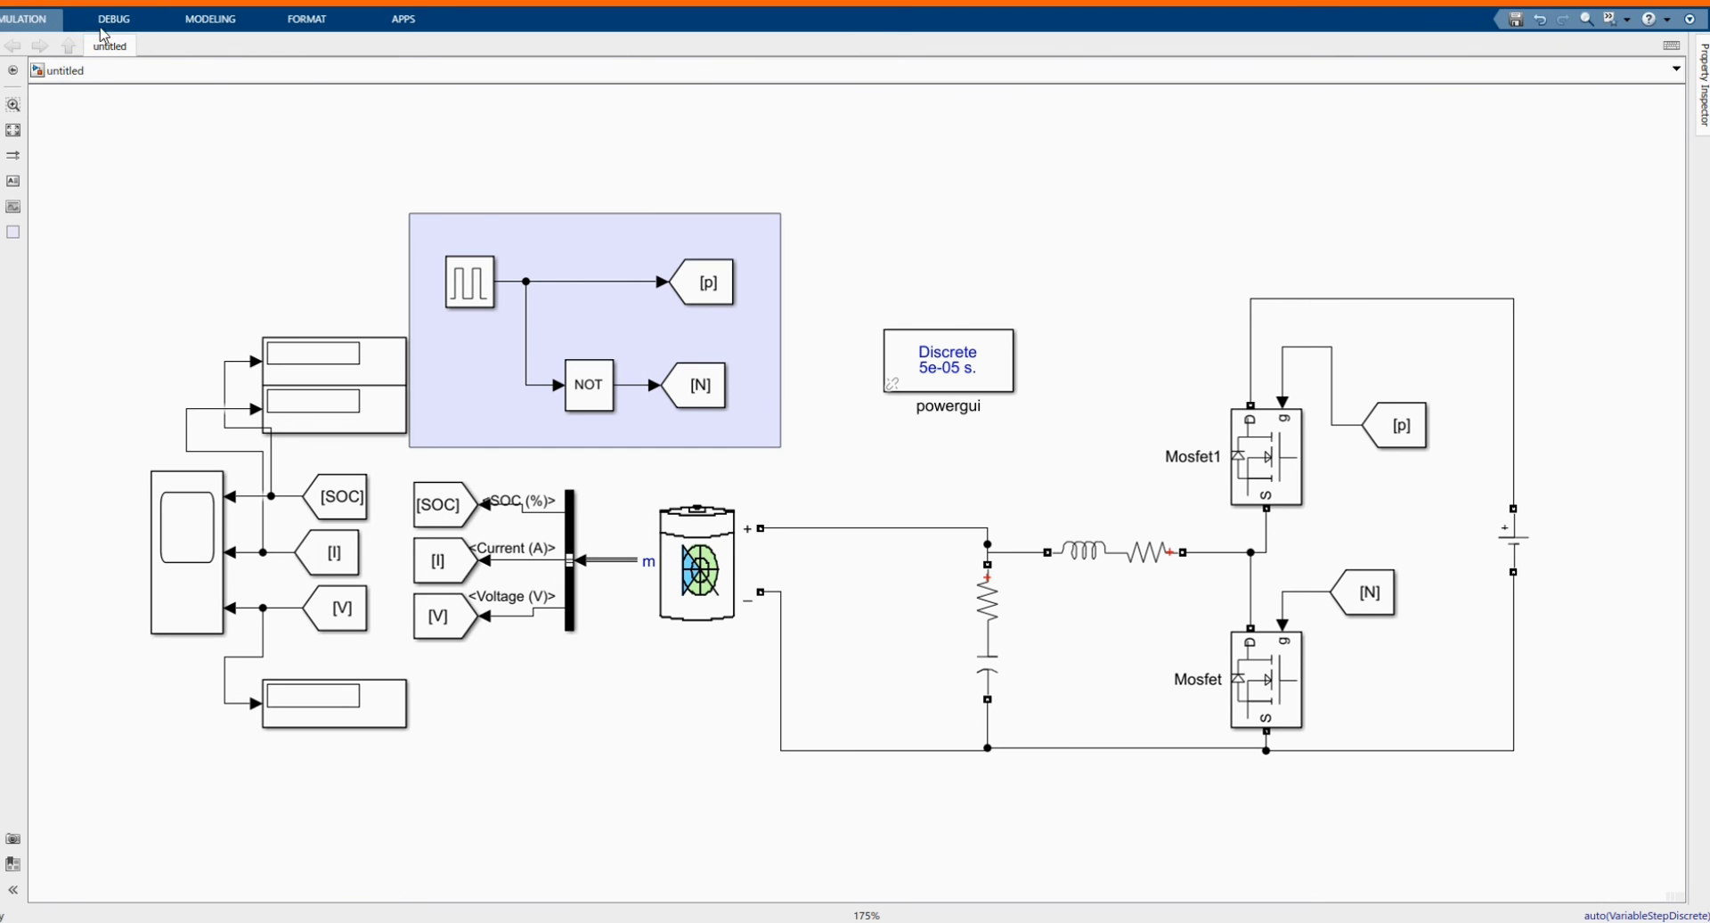
pyautogui.click(36, 18)
pyautogui.click(620, 53)
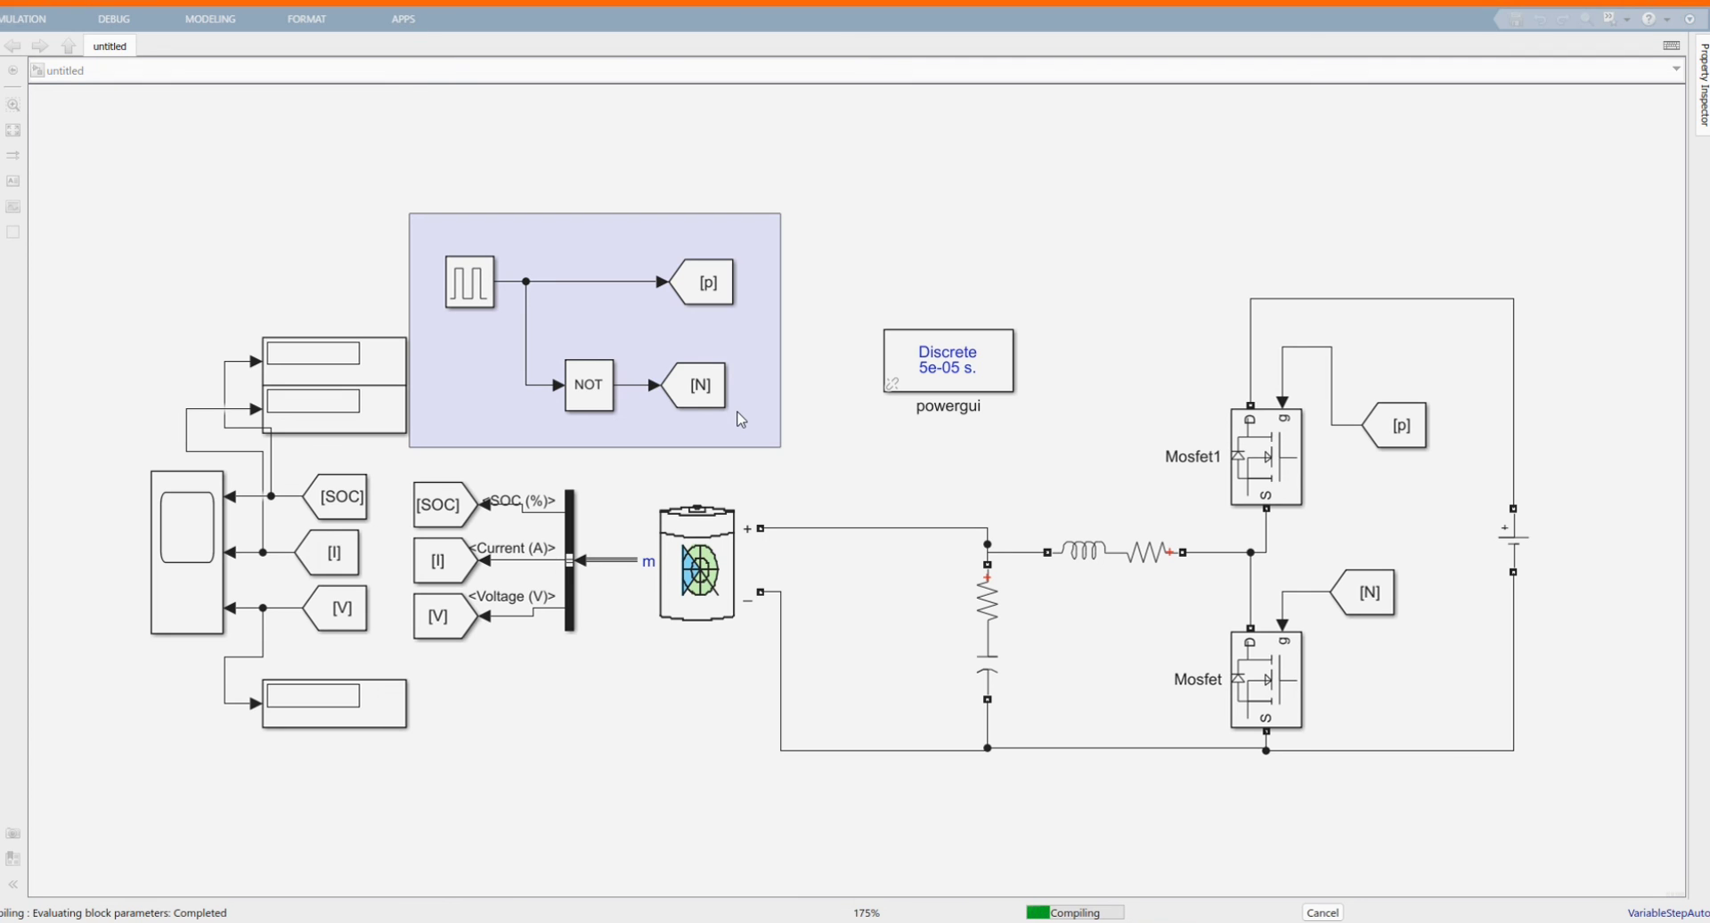
# Set the Pulse Generator's pulse width to 40% of the period while the simulation runs
pyautogui.click(471, 290)
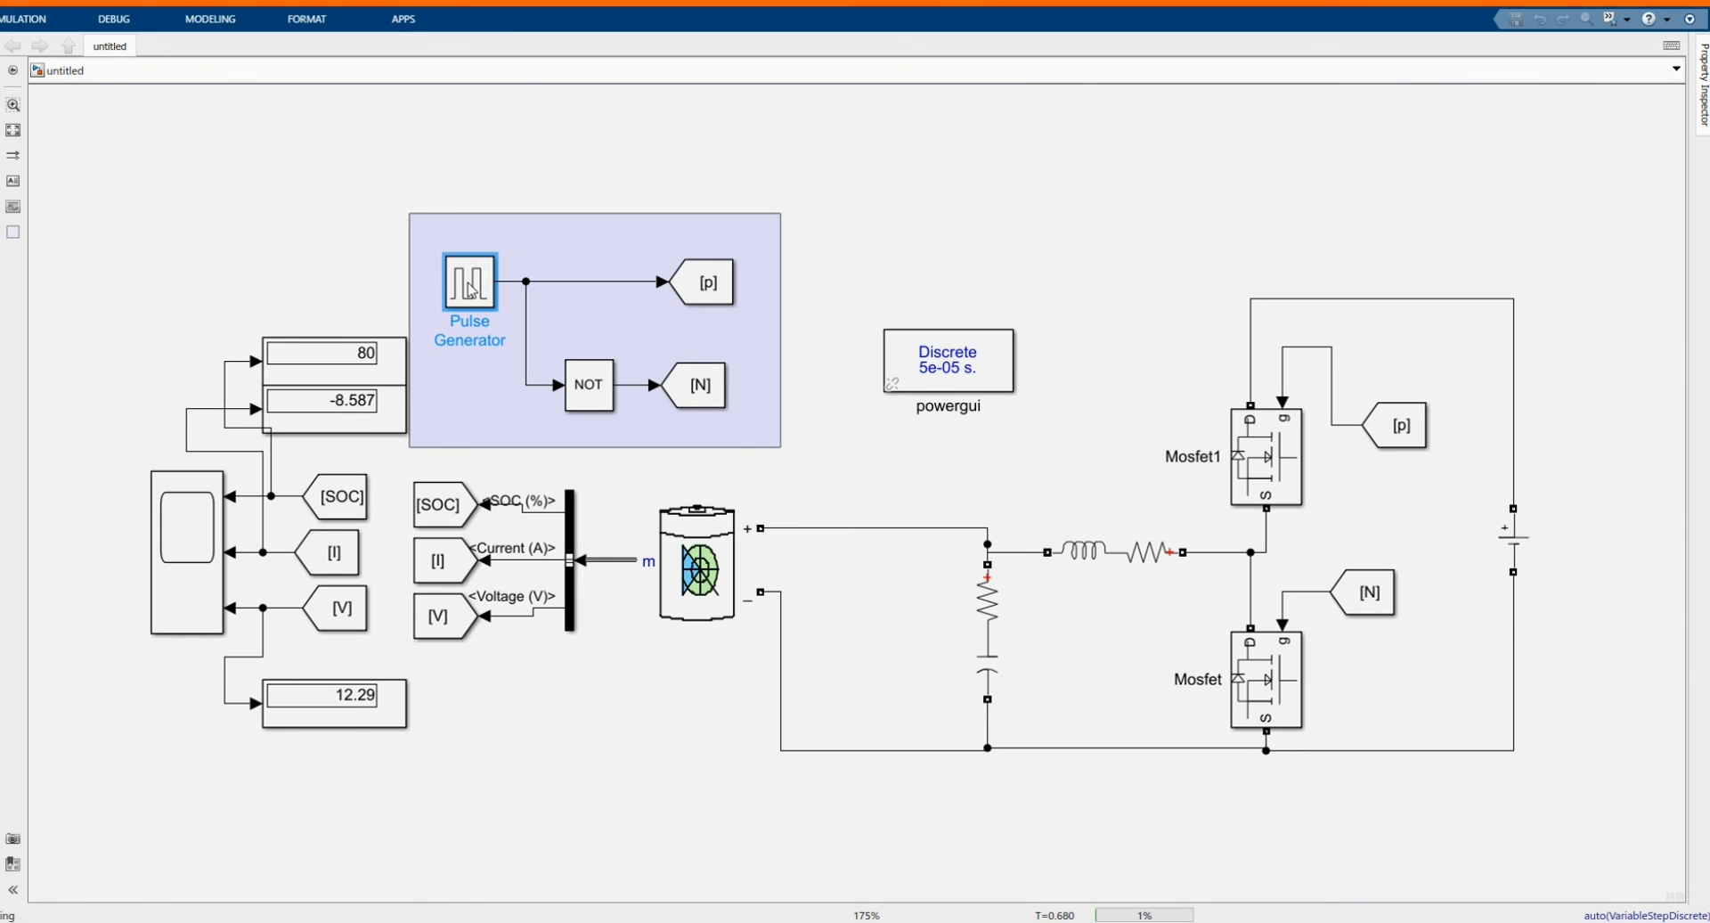
pyautogui.doubleClick(470, 290)
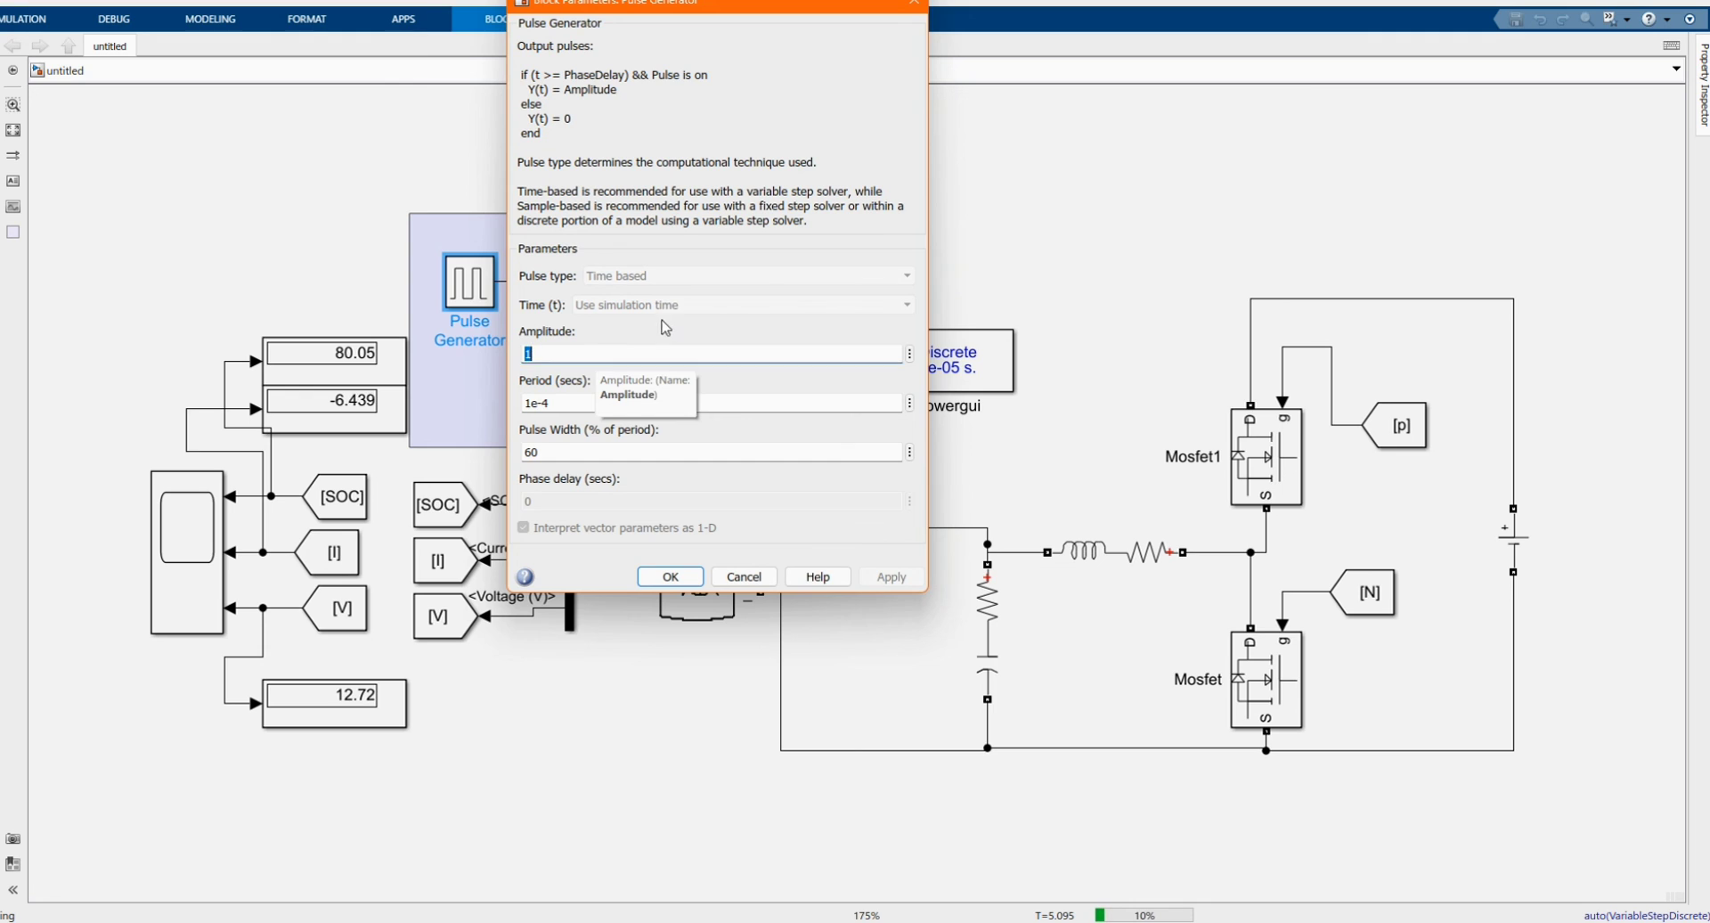
pyautogui.doubleClick(547, 451)
pyautogui.write('4')
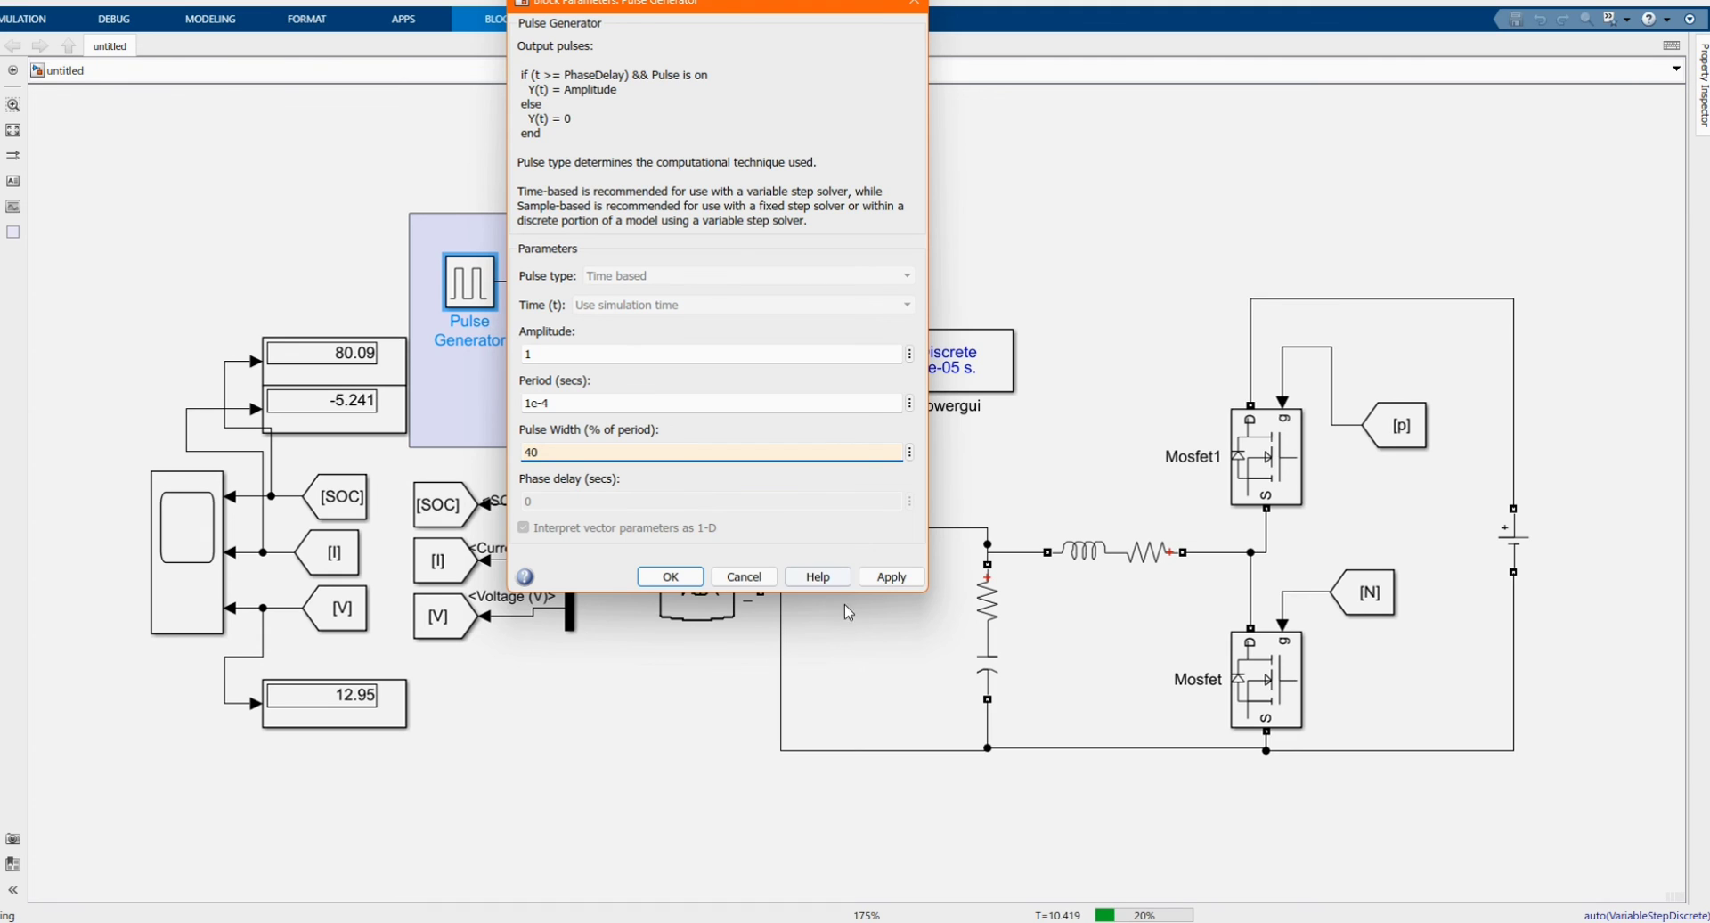
pyautogui.click(891, 576)
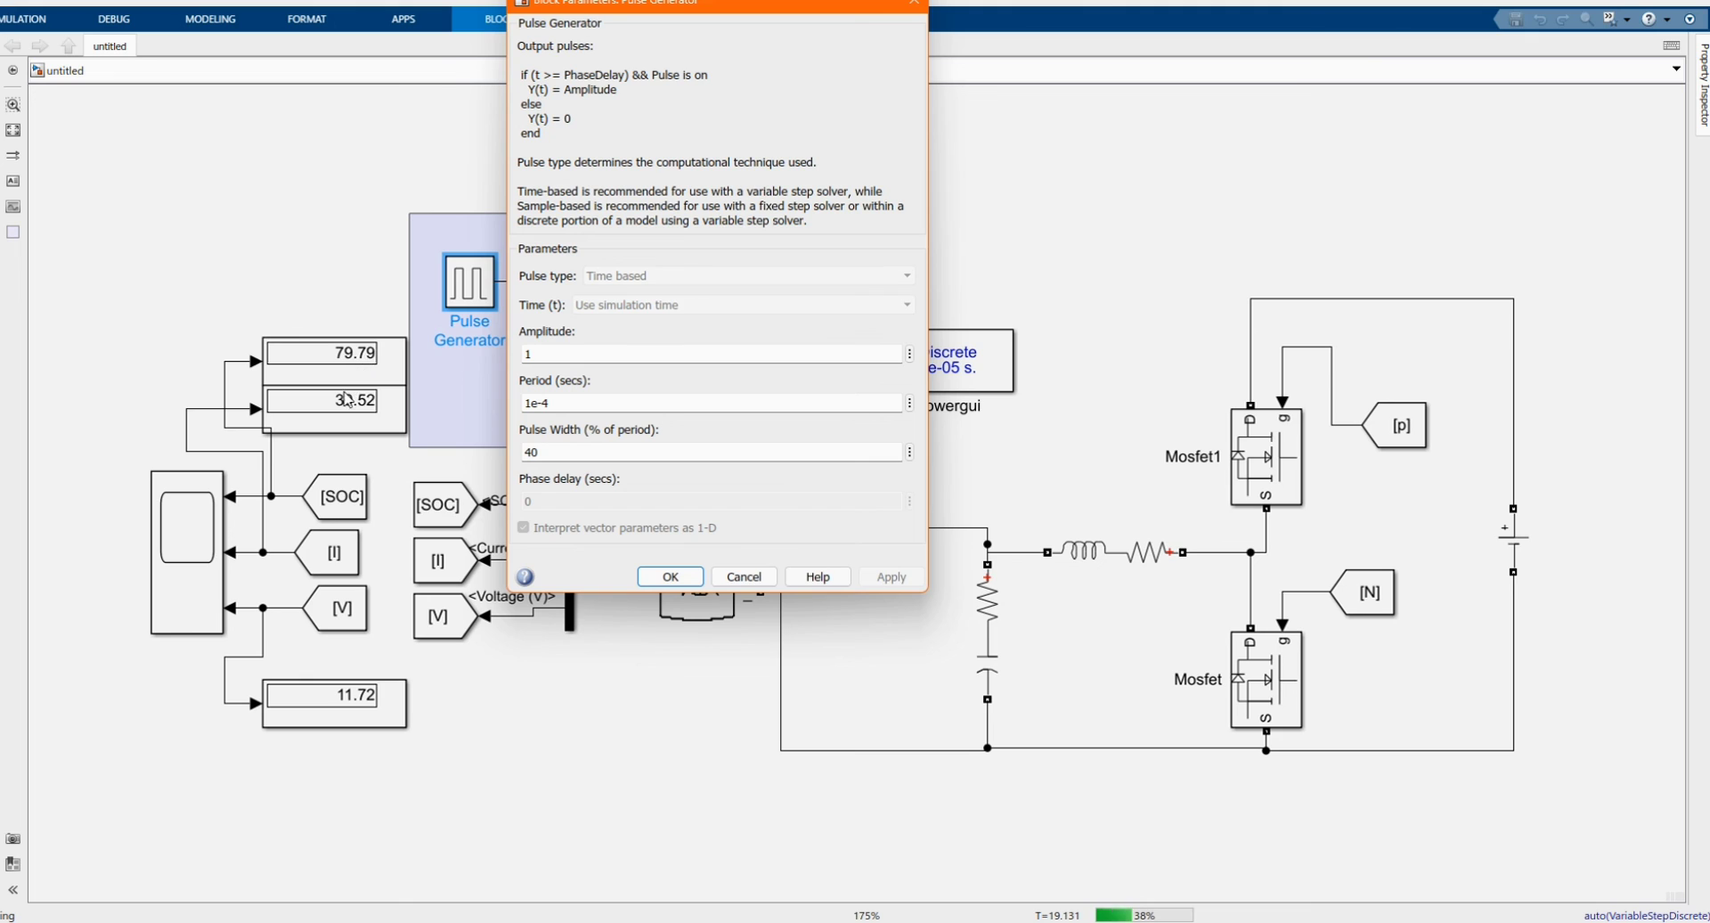
# Set the Pulse Generator's pulse width to 65% of the period during the run
pyautogui.doubleClick(559, 450)
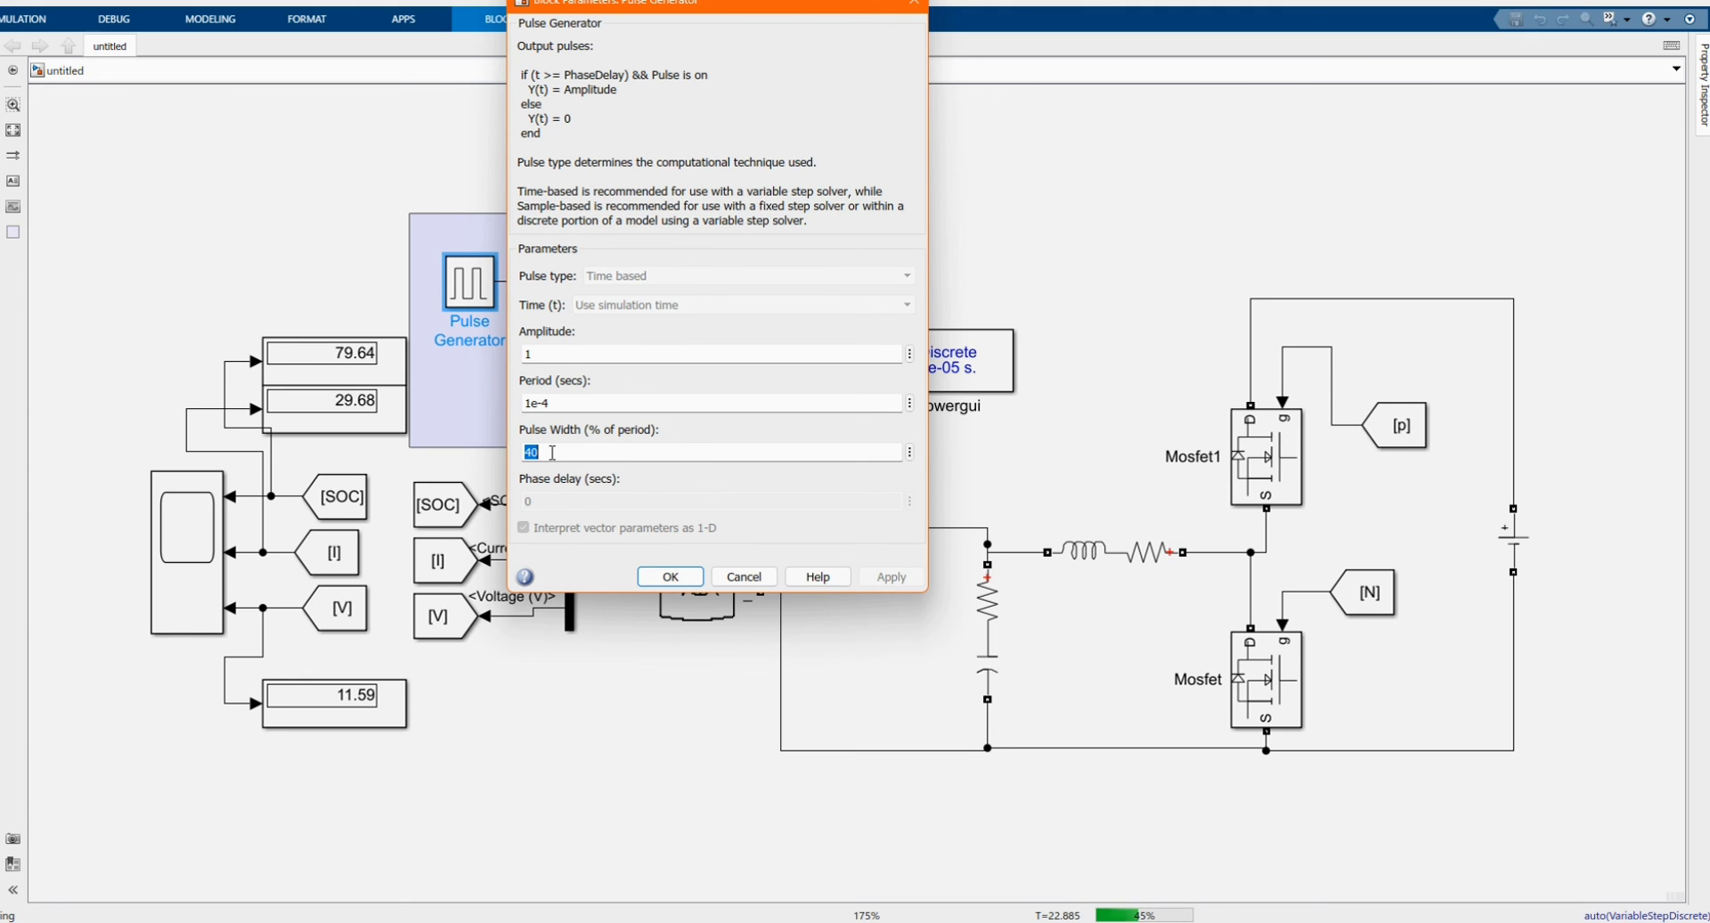
pyautogui.write('8')
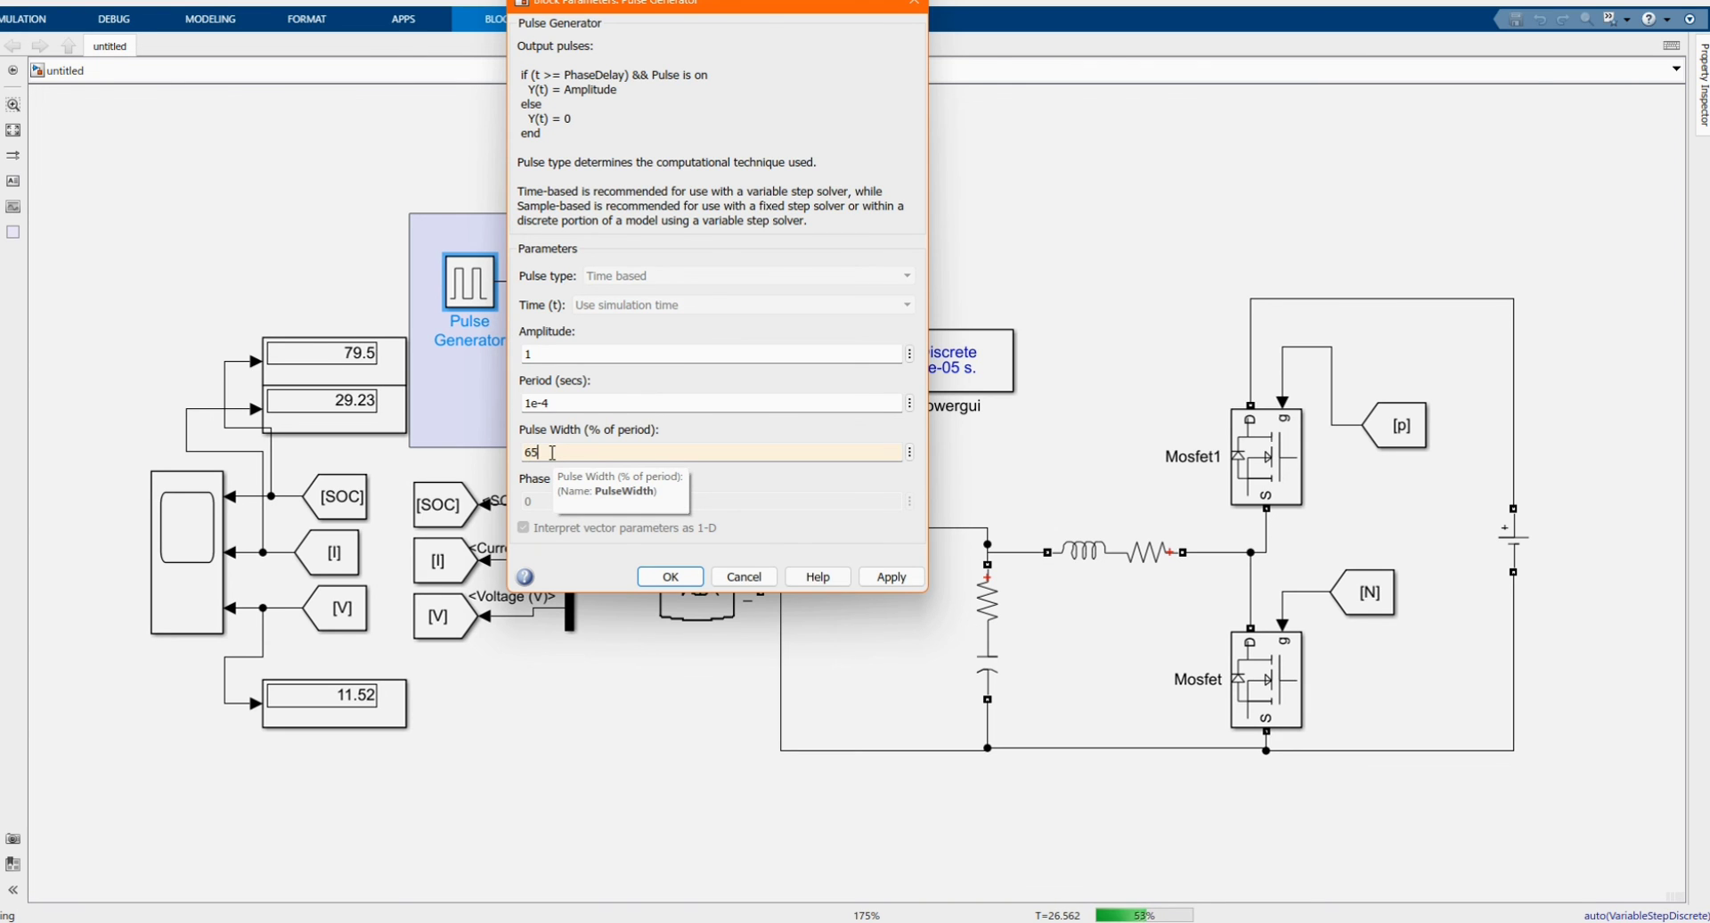
pyautogui.press('Return')
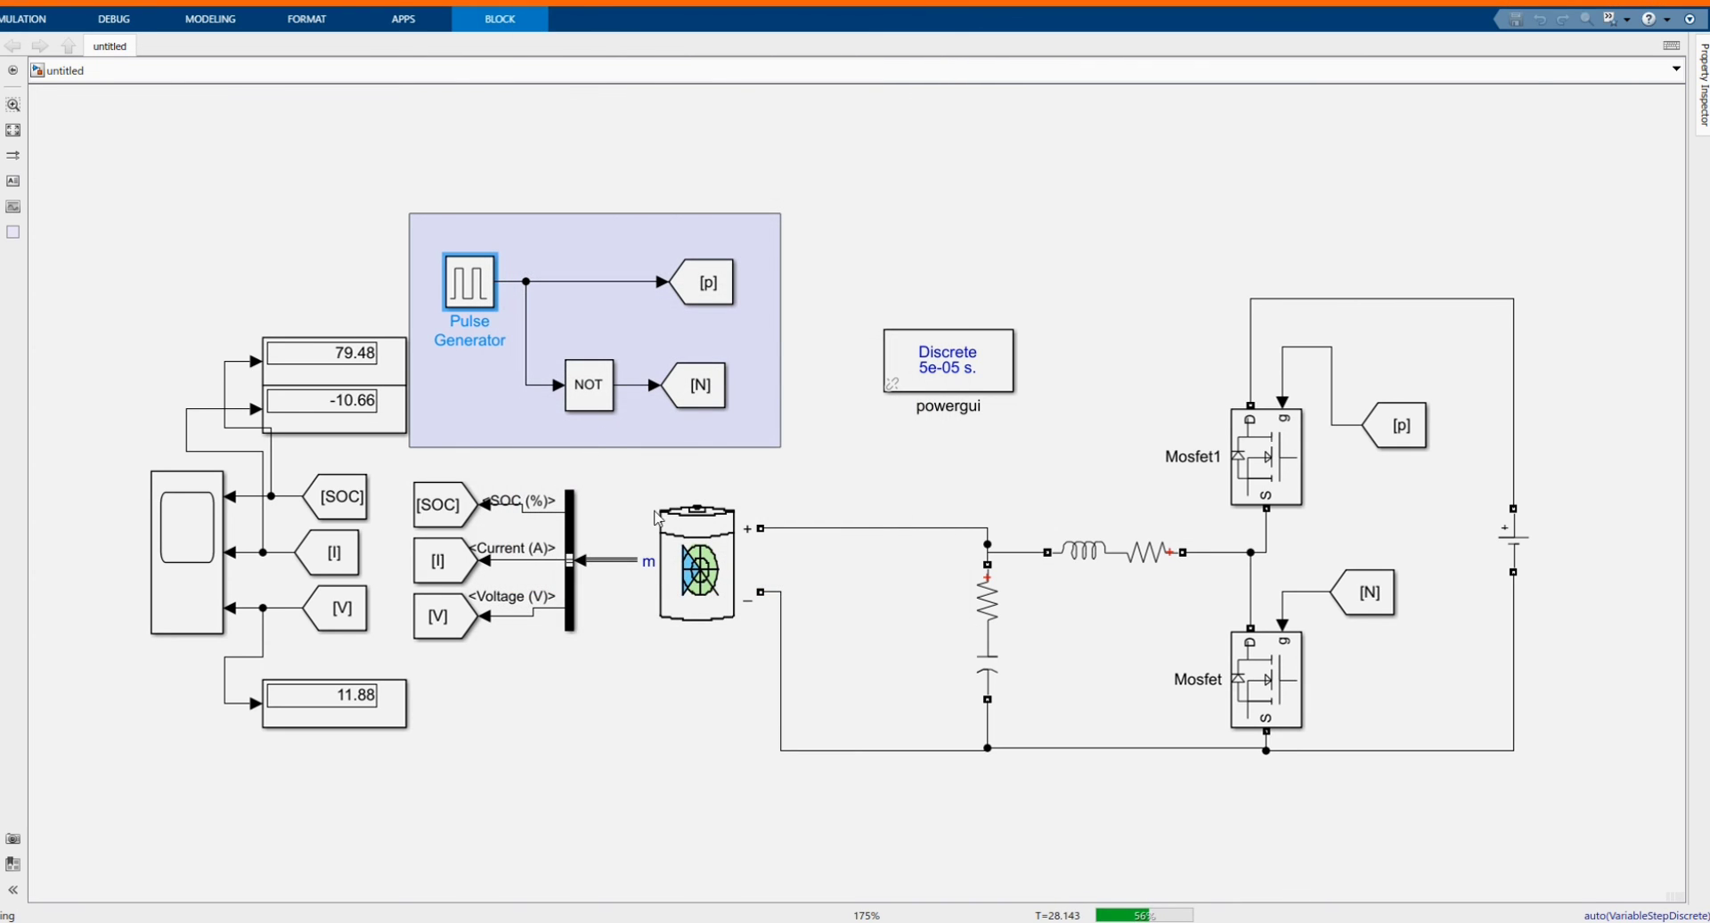
# Change the Pulse Generator's pulse width once more, and scale the Scope axes to fit the SoC, current and voltage curves
pyautogui.doubleClick(470, 281)
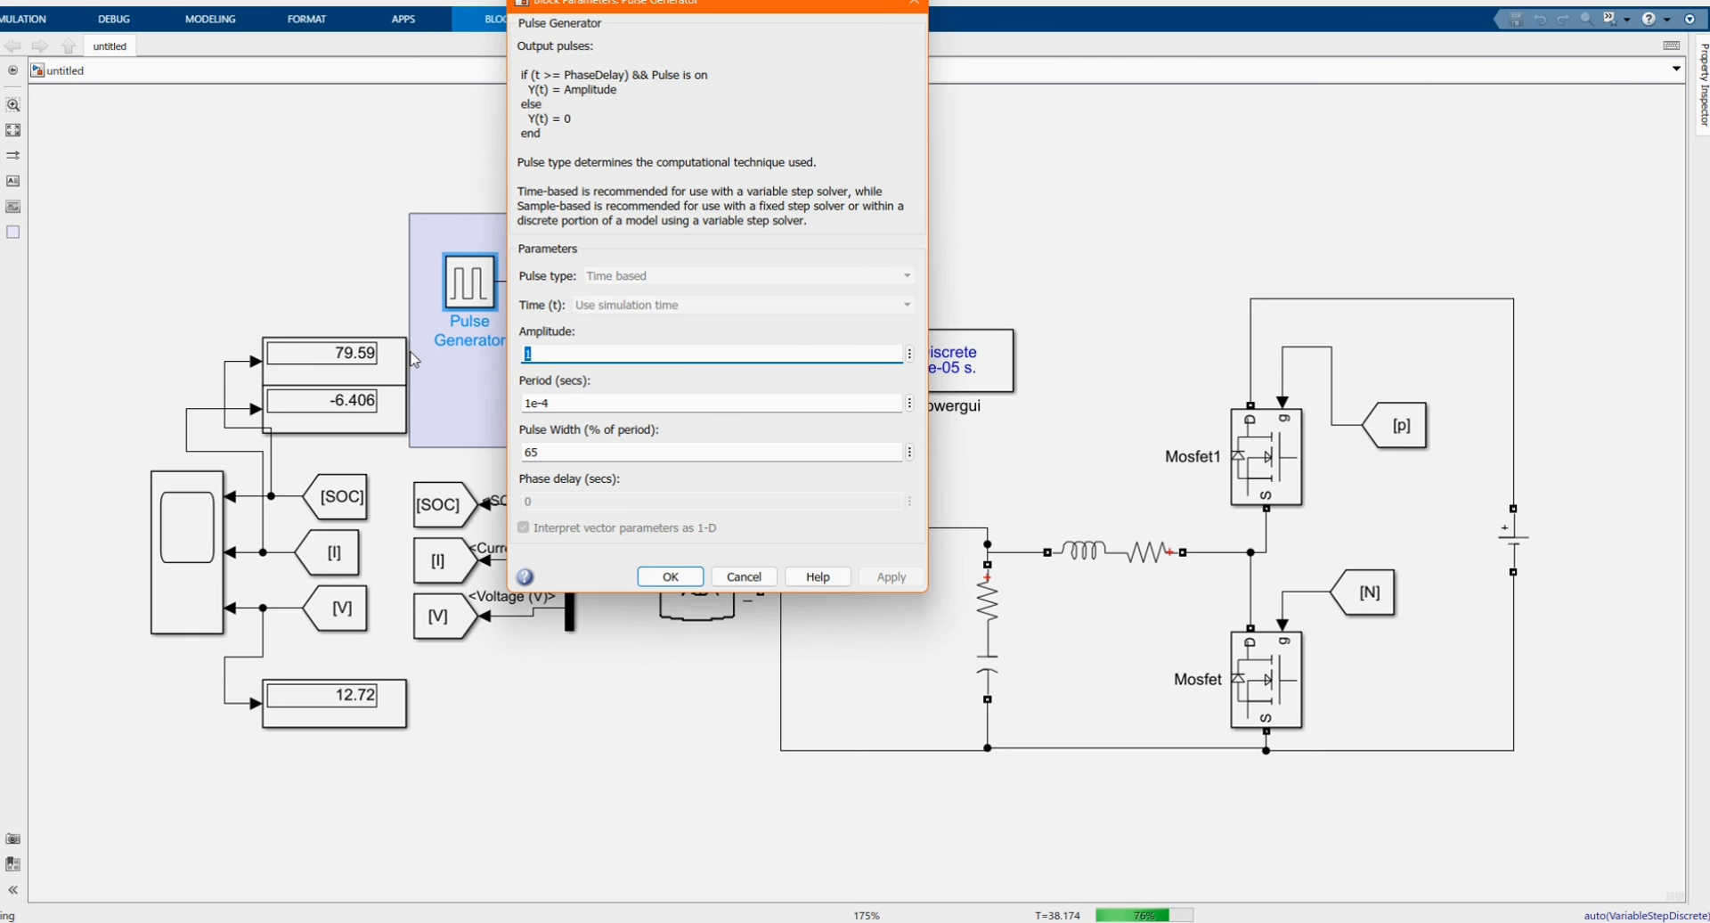
pyautogui.doubleClick(554, 451)
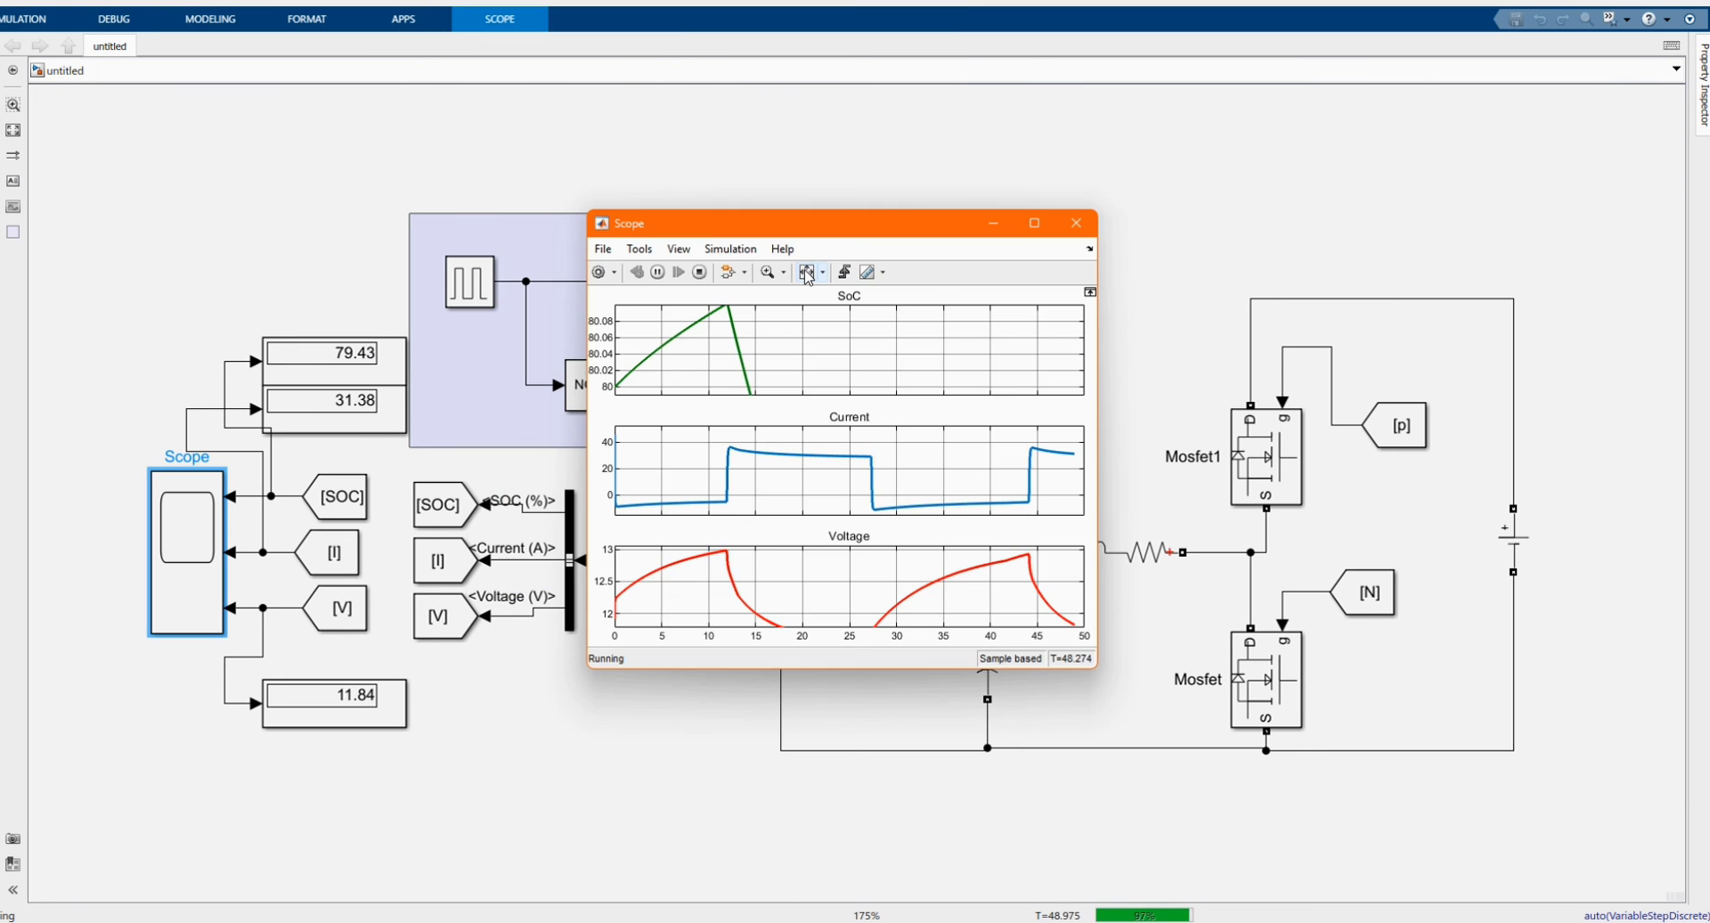
pyautogui.click(806, 273)
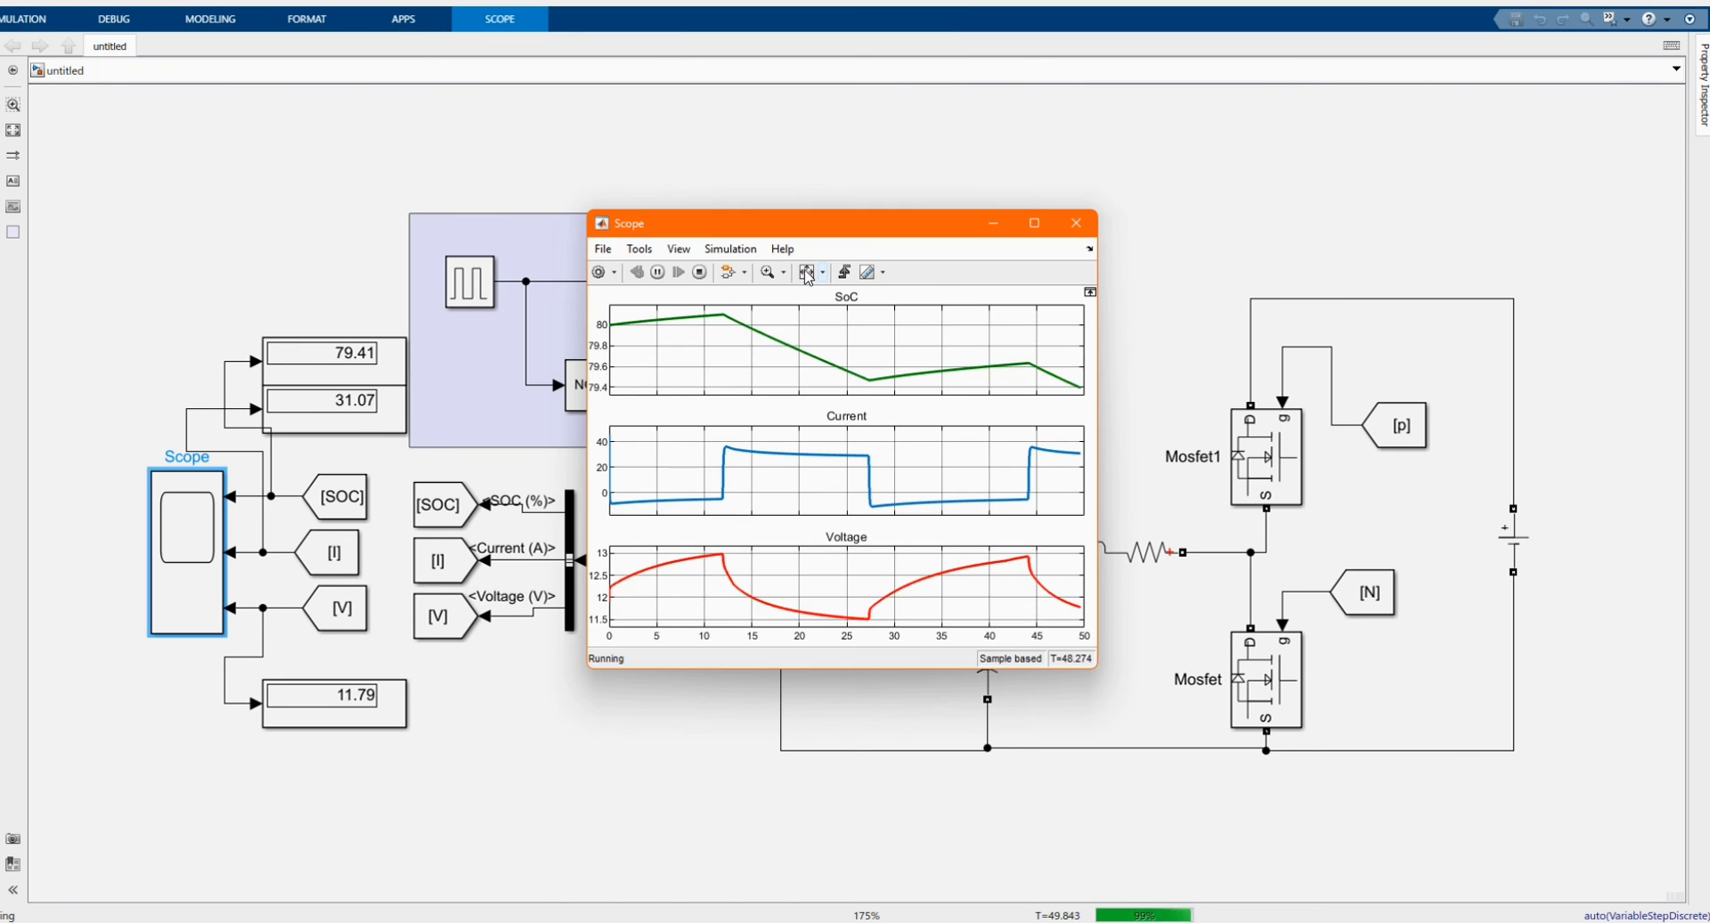